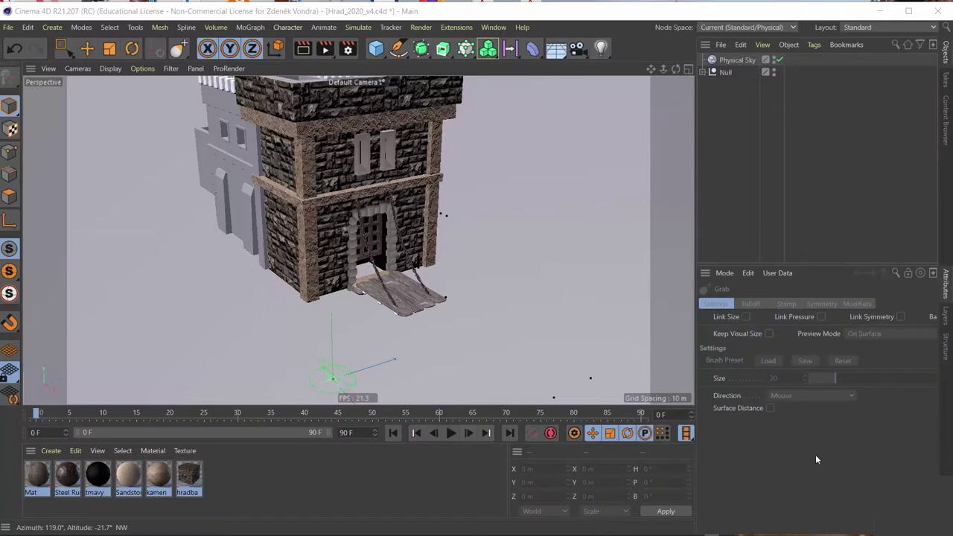
Look around the castle, then add a default 6 m × 1 m × 6 m Landscape and show its Object properties.
scroll(402, 309, "down", 2)
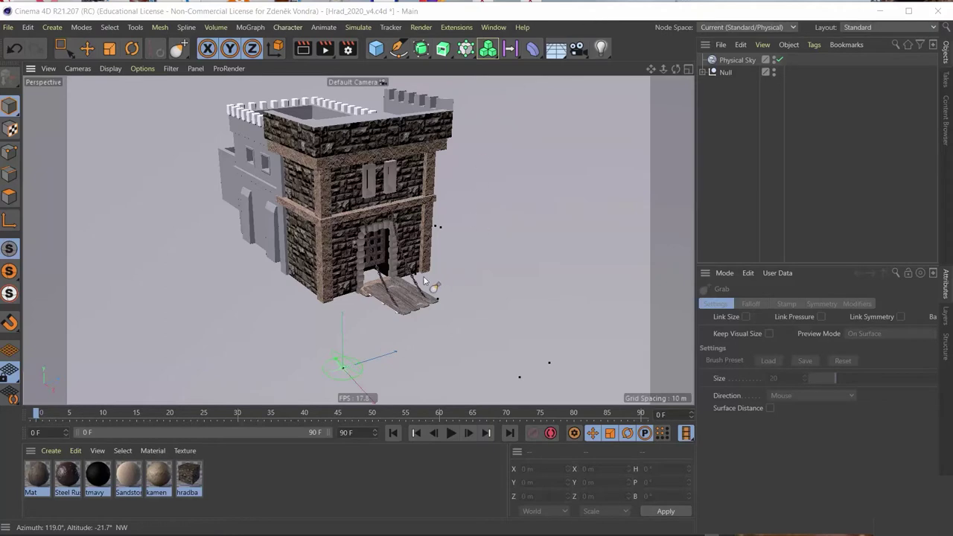
mouse_move(424, 281)
left_mouse_down("alt")
mouse_move(359, 238)
mouse_move(472, 202)
mouse_move(398, 221)
left_mouse_up("alt")
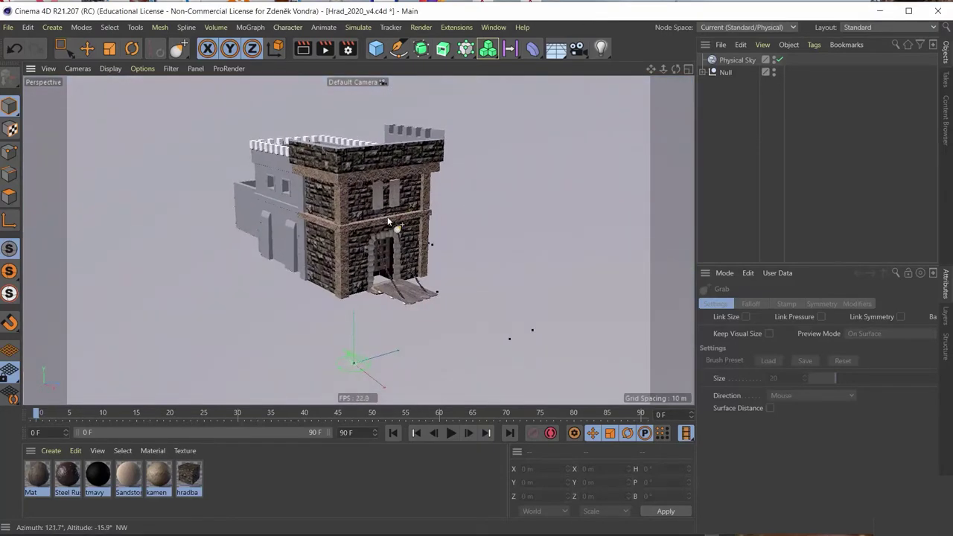
scroll(352, 295, "up", 2)
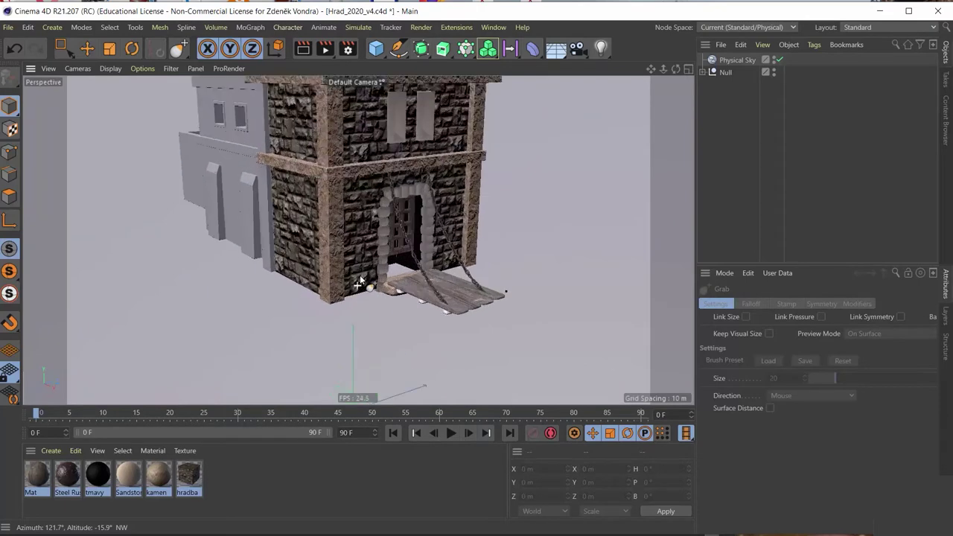
scroll(370, 256, "up", 3)
mouse_move(371, 256)
left_mouse_down("alt")
mouse_move(330, 206)
mouse_move(249, 201)
mouse_move(375, 207)
mouse_move(365, 213)
left_mouse_up("alt")
scroll(366, 213, "down", 3)
scroll(383, 175, "down", 3)
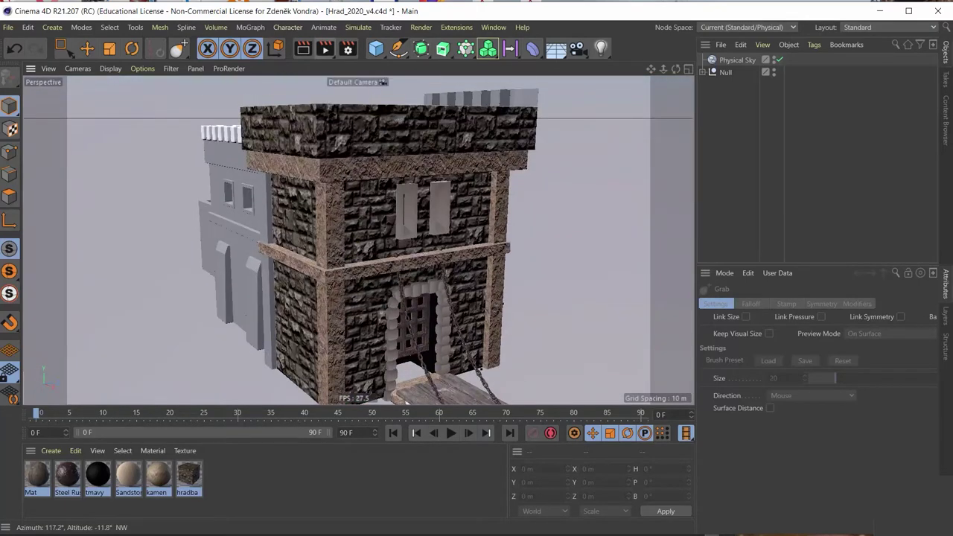
left_click(375, 55)
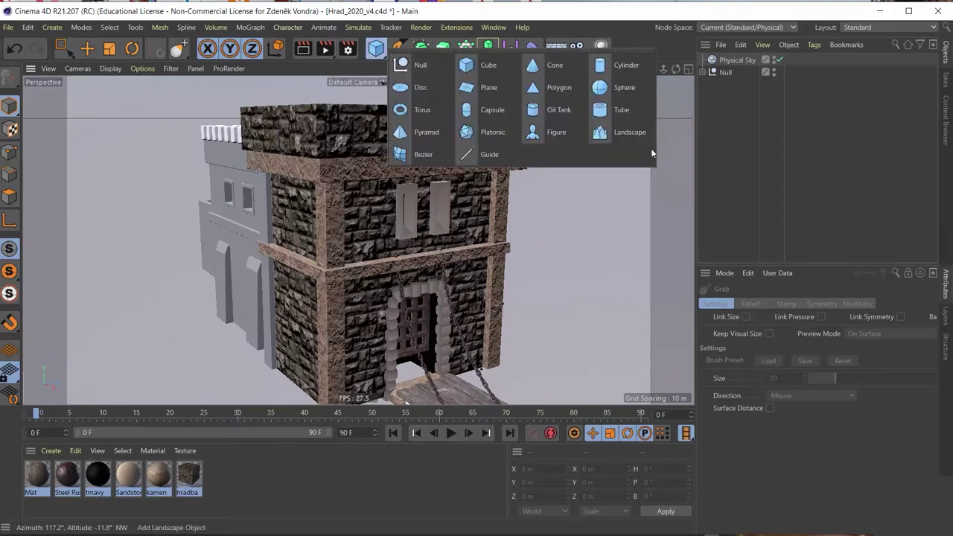
left_click(626, 132)
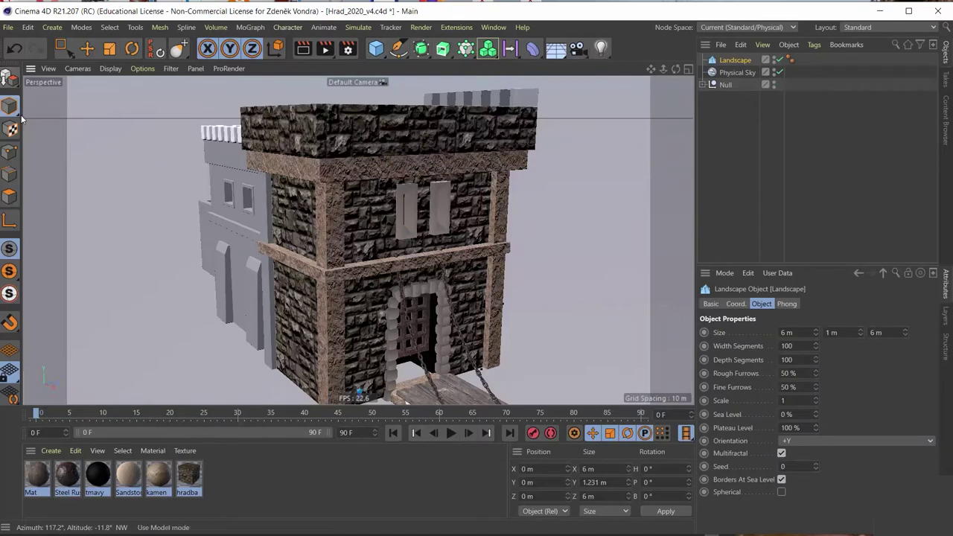
left_click(88, 49)
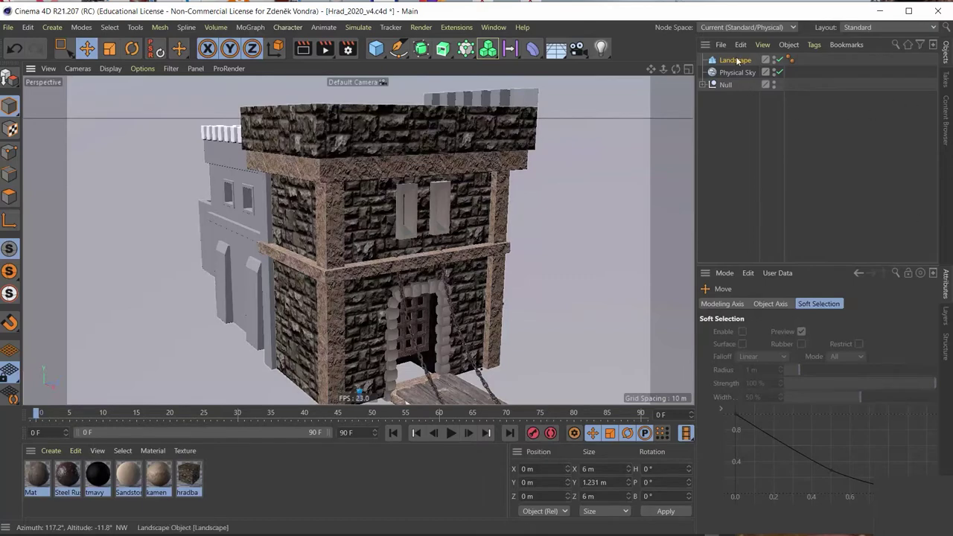
left_click(735, 59)
double_click(797, 332)
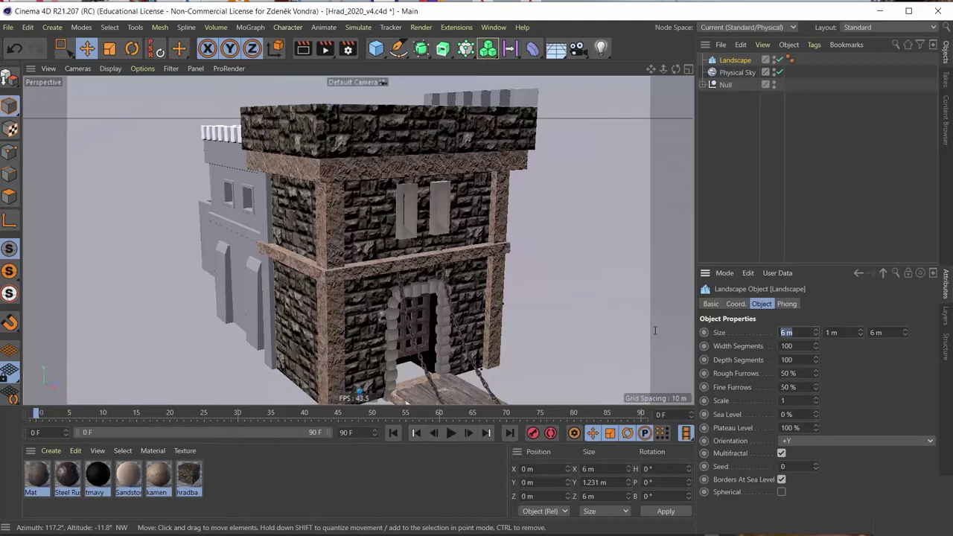
Set the Landscape size to 50 m × 5 m × 50 m.
type("50")
key("Tab")
type("5")
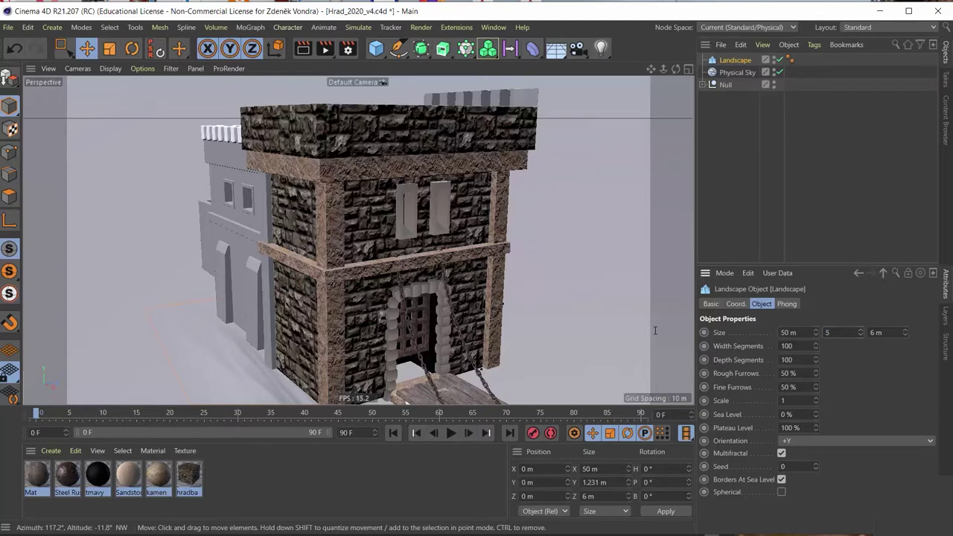
key("Tab")
type("50")
key("Tab")
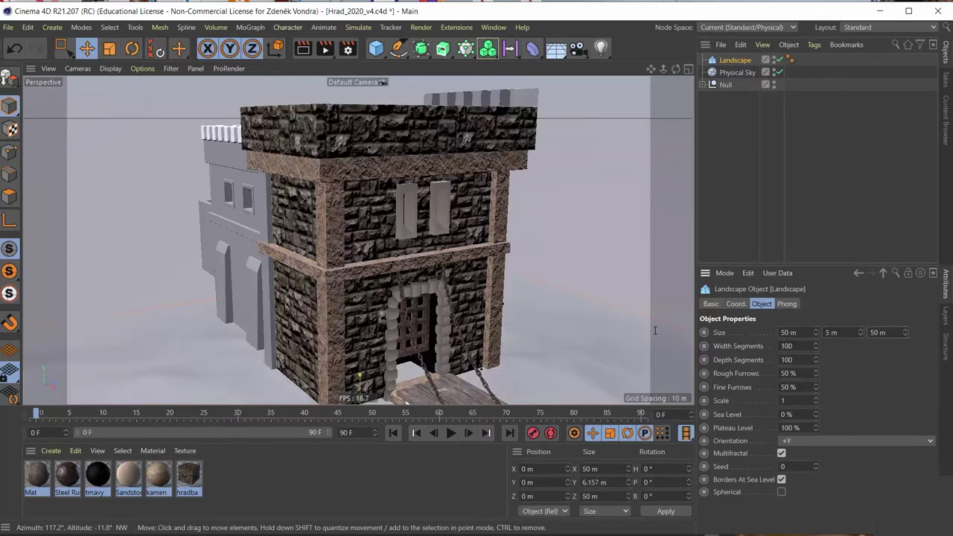
Raise the Landscape height to 10 m and orbit to view the tower from the side.
scroll(514, 322, "down", 3)
scroll(521, 298, "down", 2)
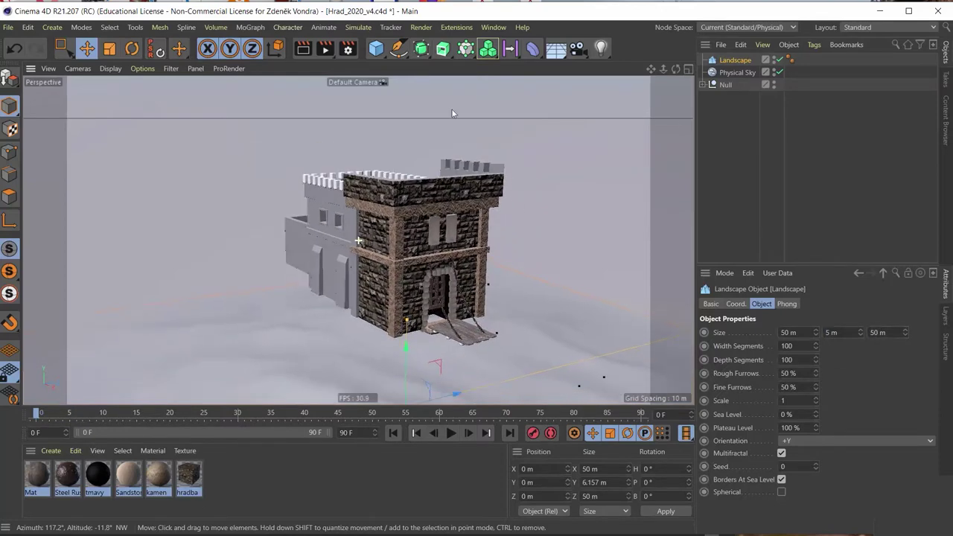
mouse_move(452, 109)
left_mouse_down("alt")
mouse_move(442, 155)
mouse_move(495, 153)
mouse_move(514, 171)
left_mouse_up("alt")
double_click(831, 332)
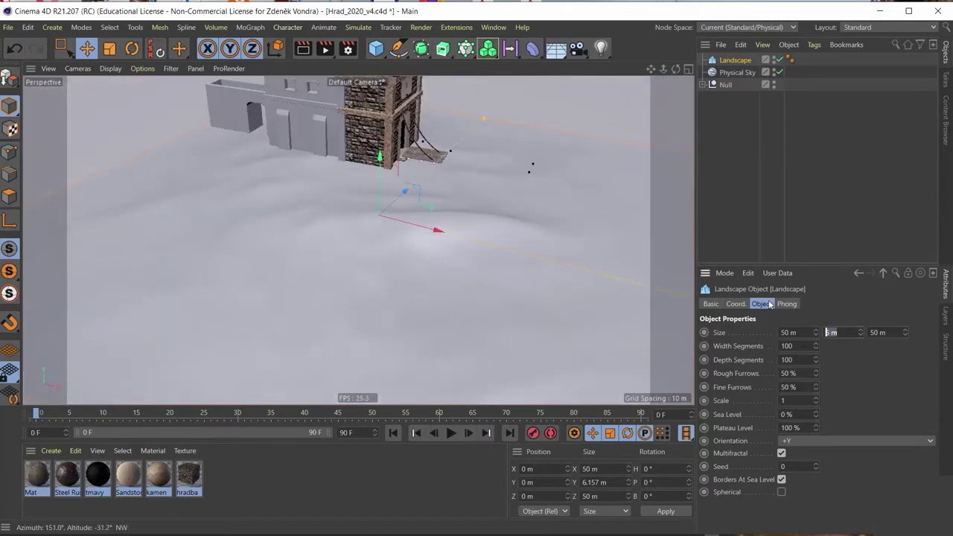
type("10")
key("Return")
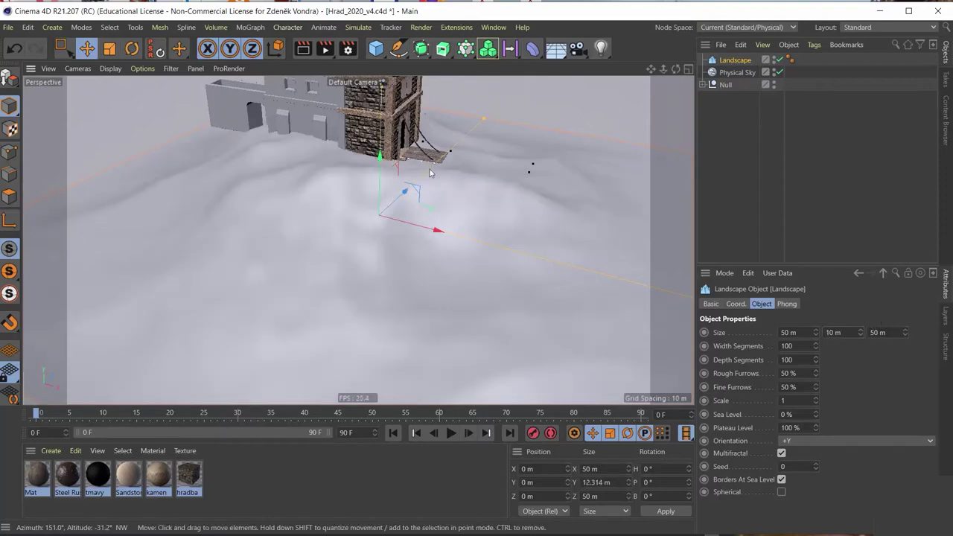
mouse_move(432, 172)
left_mouse_down("alt")
mouse_move(296, 130)
mouse_move(288, 145)
mouse_move(445, 206)
mouse_move(312, 210)
mouse_move(349, 202)
mouse_move(499, 307)
mouse_move(477, 289)
left_mouse_up("alt")
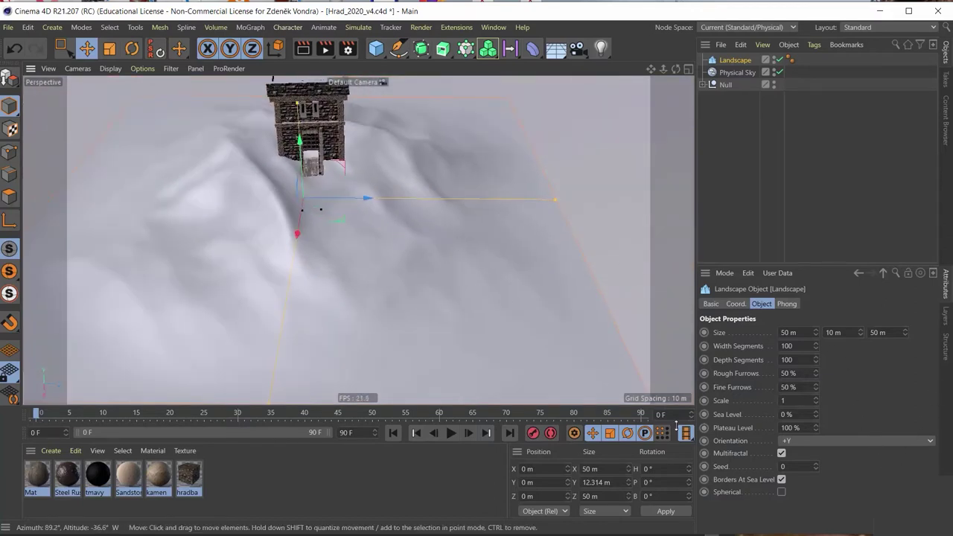
scroll(283, 176, "up", 3)
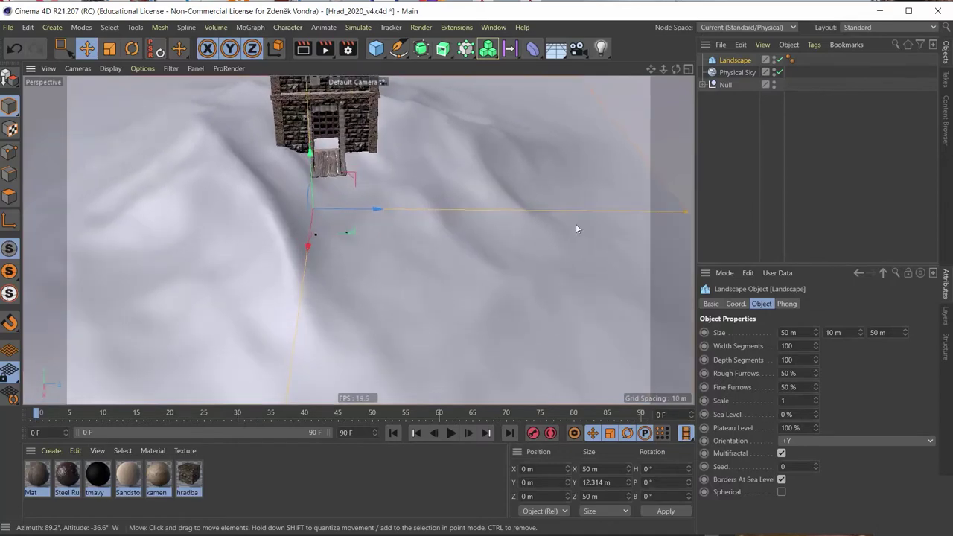
Turn off Borders At Sea Level and set the Landscape height to 3 m after trying 50 m.
left_click(783, 481)
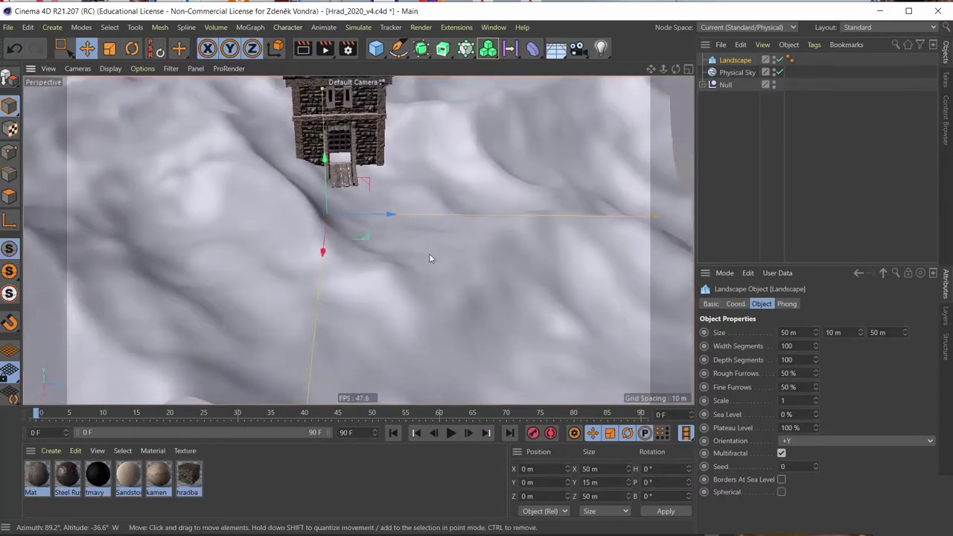
scroll(429, 253, "down", 5)
mouse_move(426, 265)
left_mouse_down("alt")
mouse_move(257, 214)
mouse_move(477, 275)
mouse_move(447, 290)
left_mouse_up("alt")
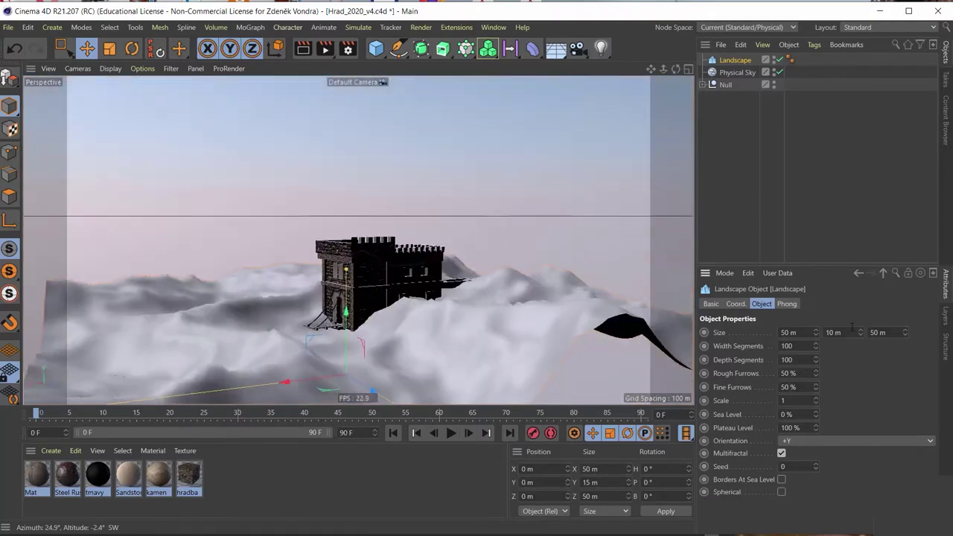
type("50")
key("Return")
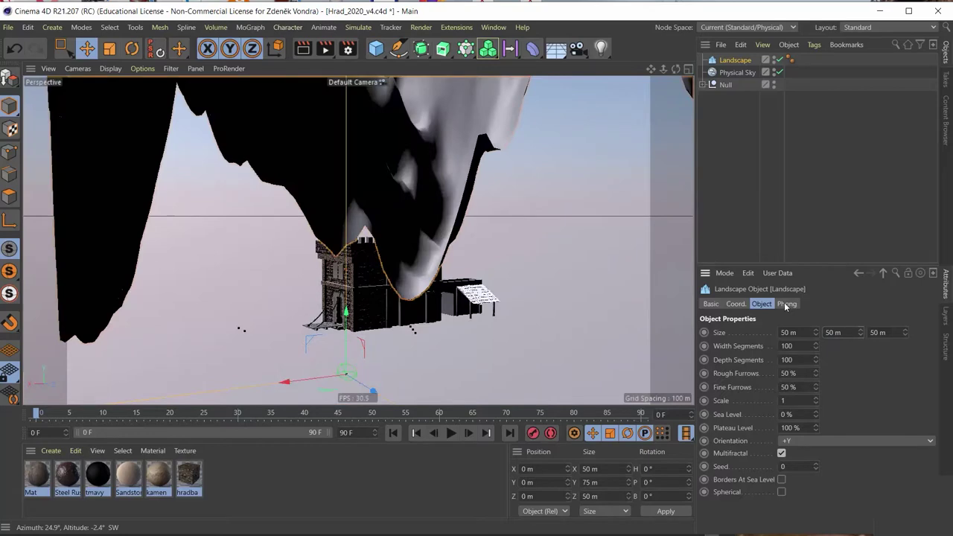
type("3")
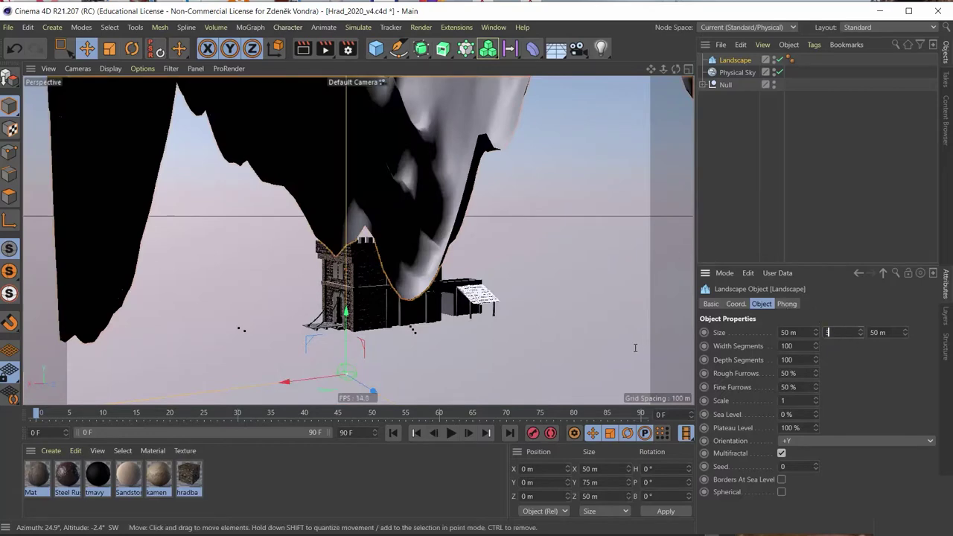
key("Return")
mouse_move(437, 380)
left_mouse_down("alt")
mouse_move(527, 173)
mouse_move(507, 177)
mouse_move(487, 200)
left_mouse_up("alt")
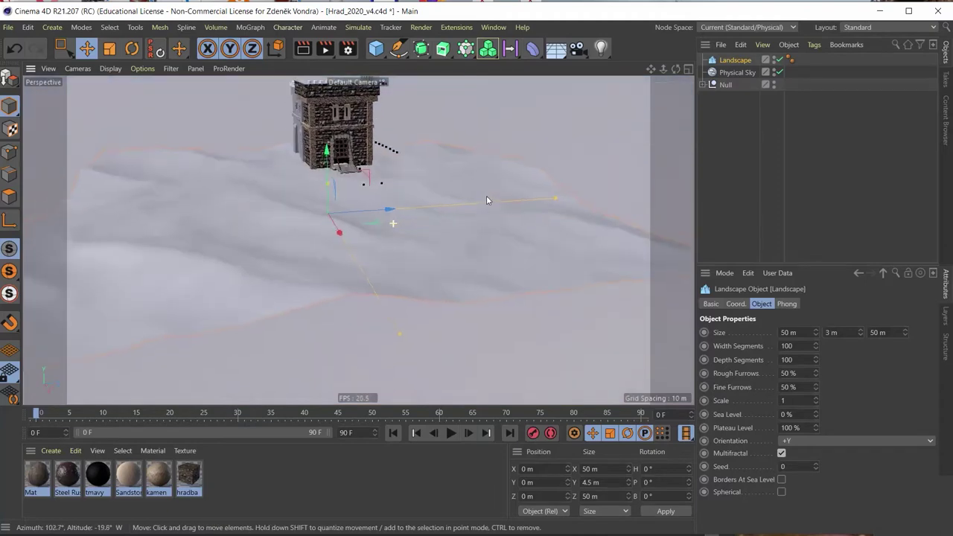
mouse_move(311, 186)
left_mouse_down("alt")
mouse_move(439, 235)
mouse_move(485, 188)
mouse_move(453, 211)
mouse_move(417, 213)
mouse_move(368, 240)
mouse_move(376, 239)
left_mouse_up("alt")
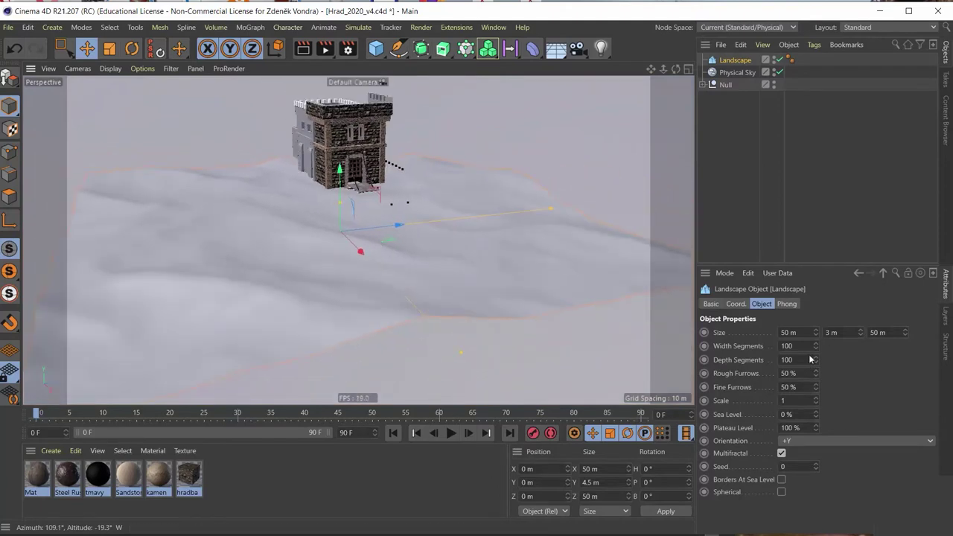
Re-enable Borders At Sea Level, raise Sea Level to 58 % and set the height to 9 m.
left_click(782, 480)
mouse_move(862, 329)
left_mouse_down()
mouse_move(860, 321)
mouse_move(853, 361)
left_mouse_up()
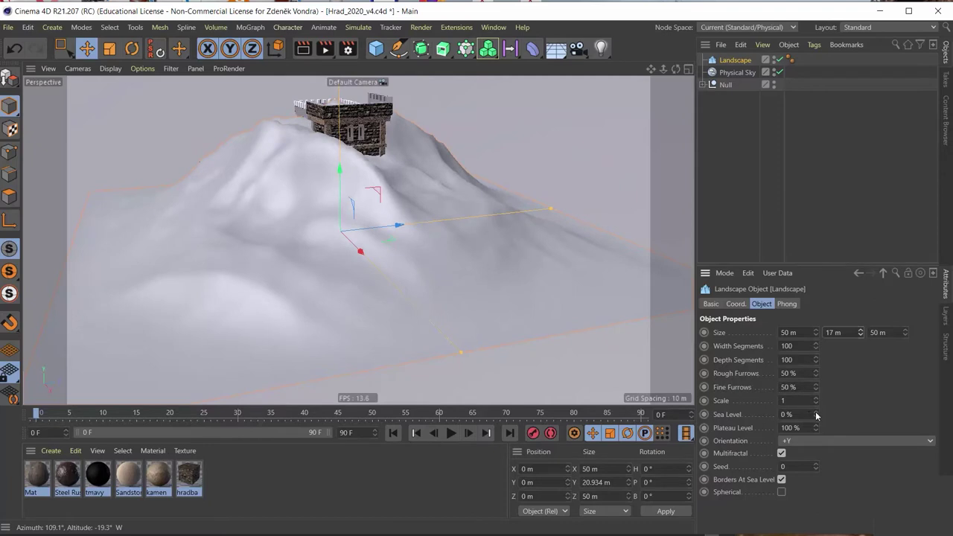
left_click_drag(817, 416, 825, 373)
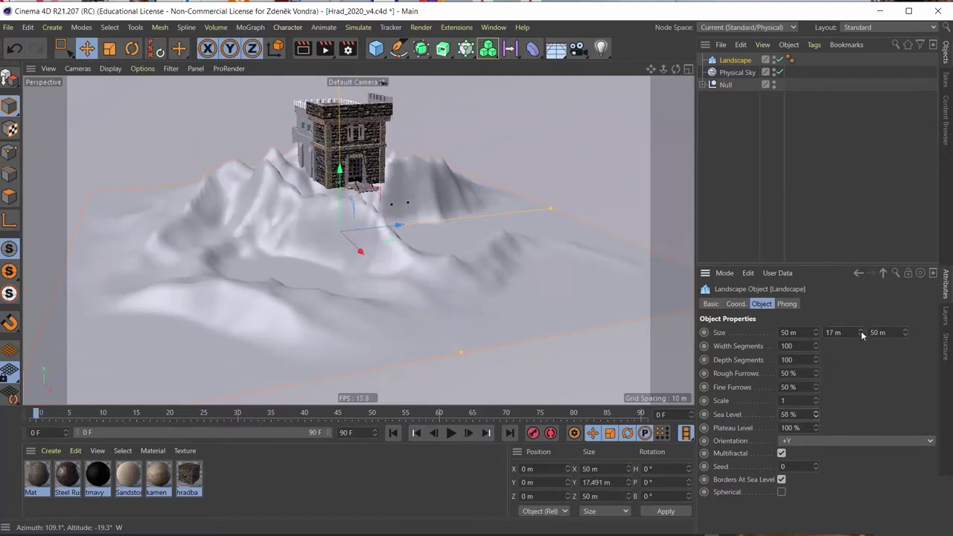
left_click_drag(861, 331, 861, 340)
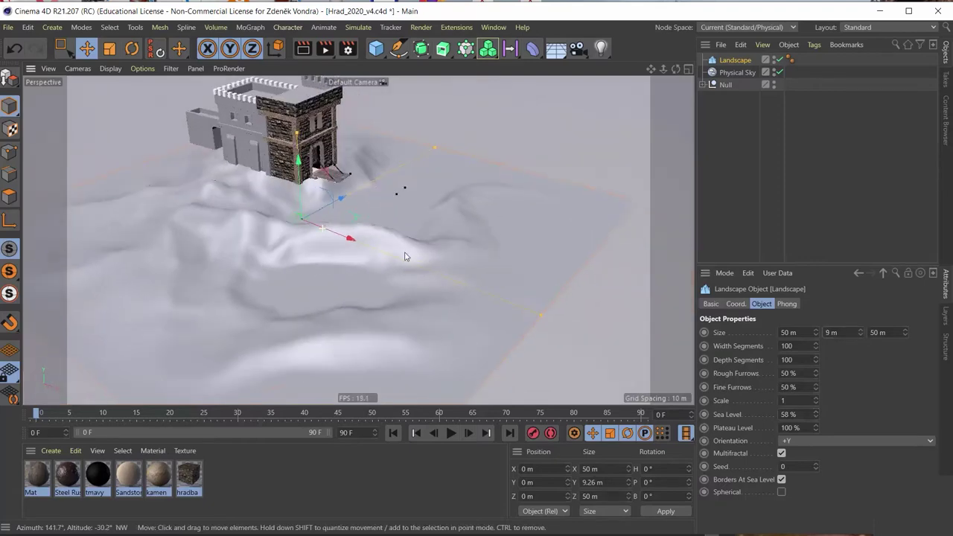
Orbit and zoom around the castle to review the taller hills from several angles.
mouse_move(396, 191)
left_mouse_down("alt")
mouse_move(345, 248)
mouse_move(291, 228)
mouse_move(579, 239)
mouse_move(532, 230)
left_mouse_up("alt")
mouse_move(532, 230)
left_mouse_down("alt")
mouse_move(522, 252)
mouse_move(388, 267)
left_mouse_up("alt")
scroll(389, 233, "down", 2)
scroll(374, 246, "up", 2)
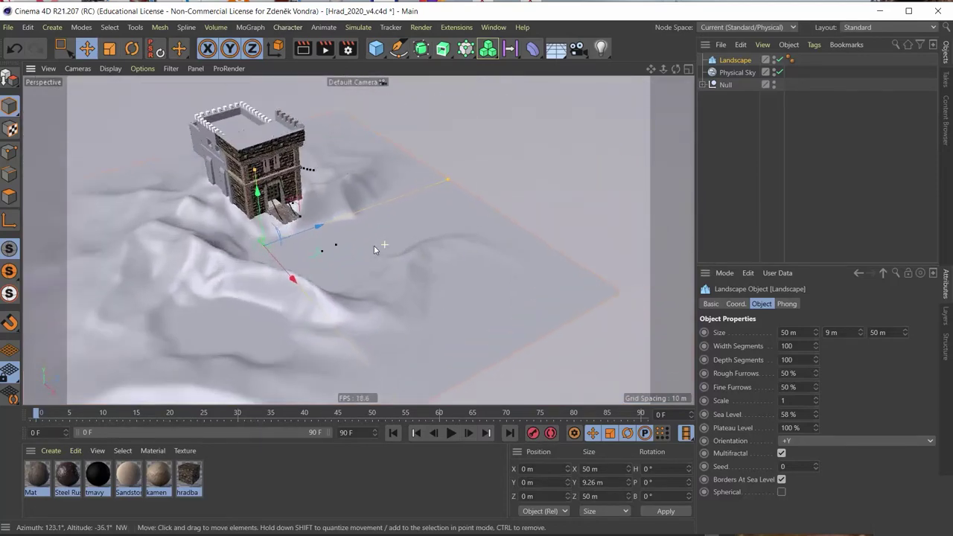
scroll(374, 246, "up", 2)
middle_click_drag(246, 223, 372, 276, "alt")
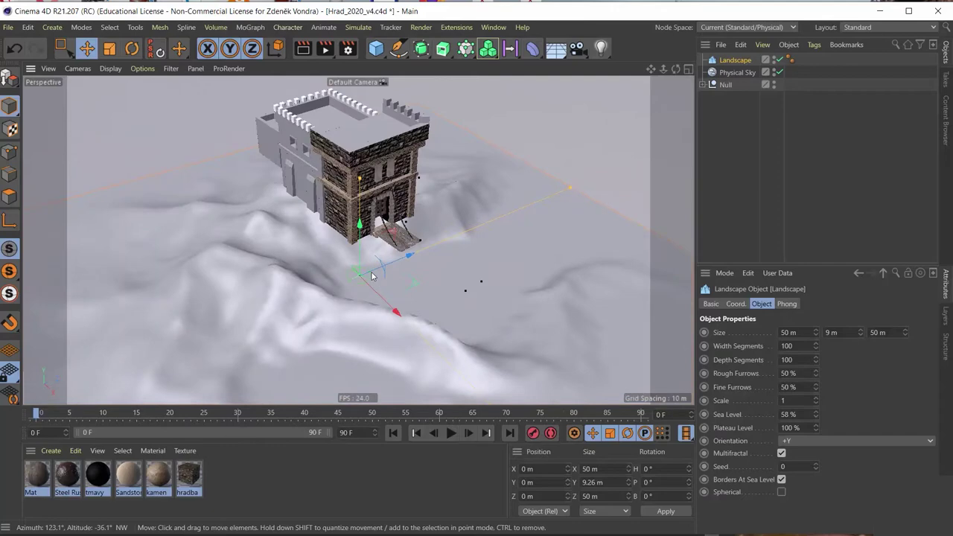
scroll(372, 276, "up", 2)
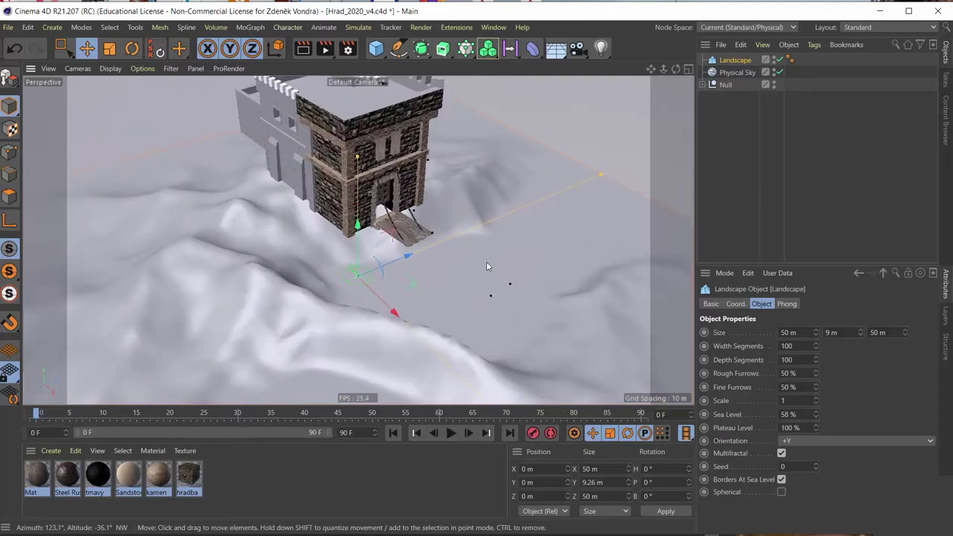
scroll(487, 266, "up", 1)
middle_click_drag(494, 267, 527, 206, "alt")
scroll(527, 205, "down", 2)
scroll(522, 197, "down", 2)
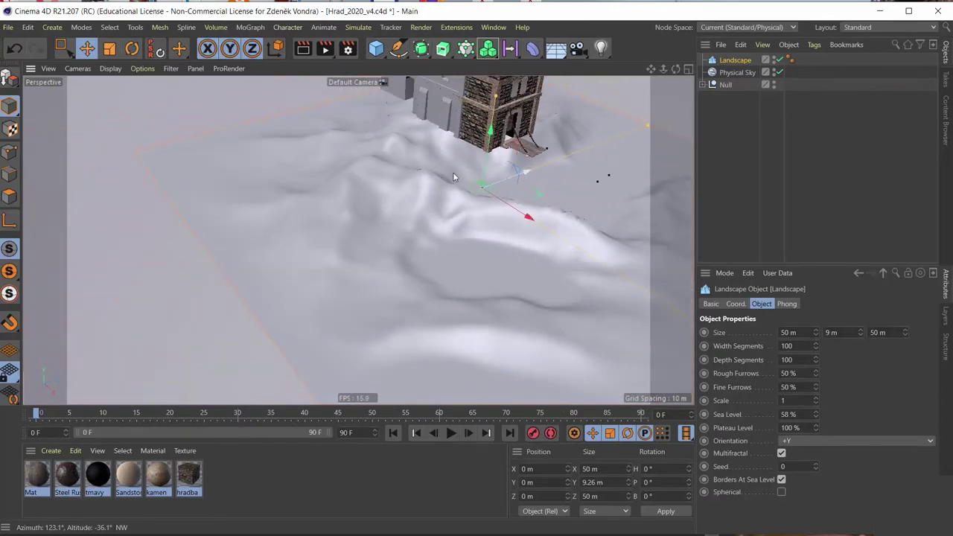
scroll(514, 184, "down", 2)
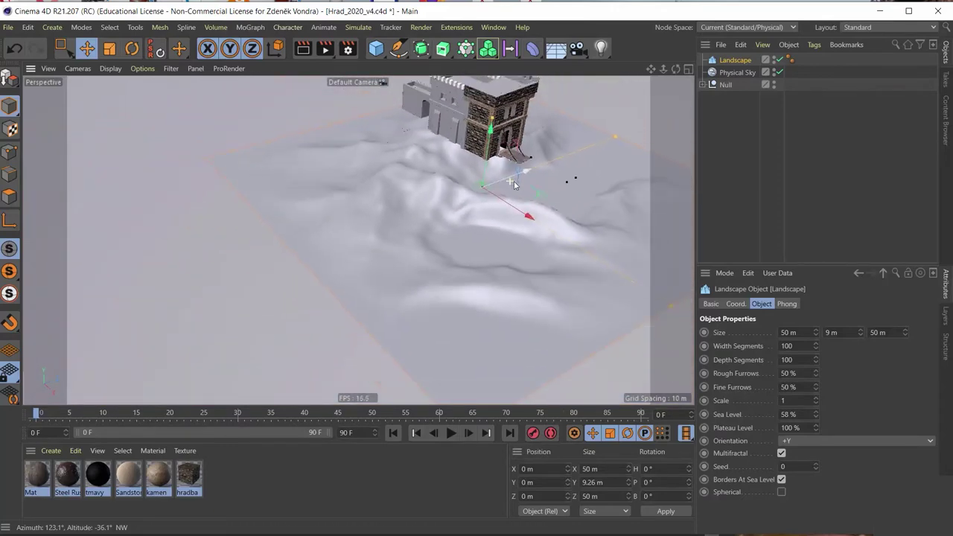
mouse_move(514, 184)
left_mouse_down("alt")
mouse_move(611, 268)
mouse_move(655, 251)
mouse_move(843, 243)
mouse_move(685, 316)
left_mouse_up("alt")
scroll(577, 314, "up", 2)
scroll(574, 309, "up", 2)
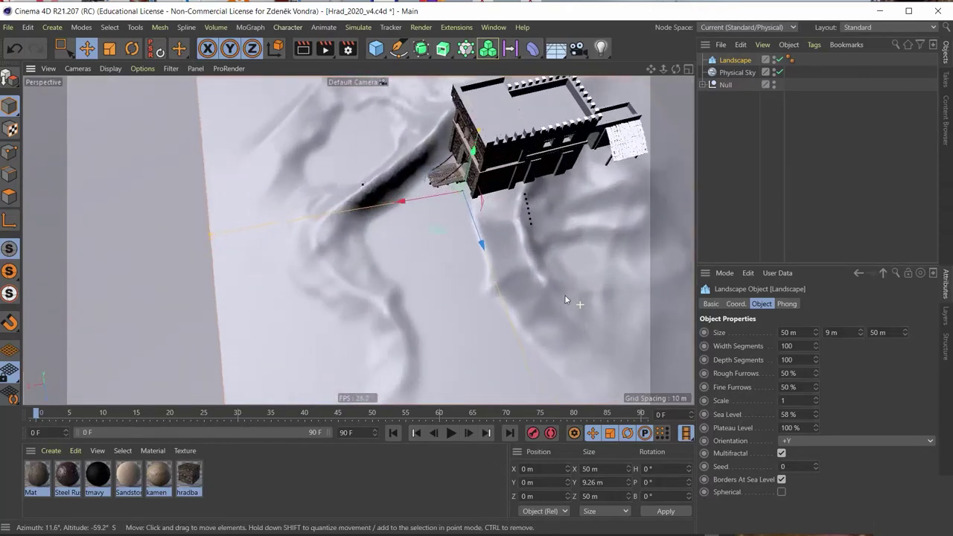
scroll(569, 302, "up", 3)
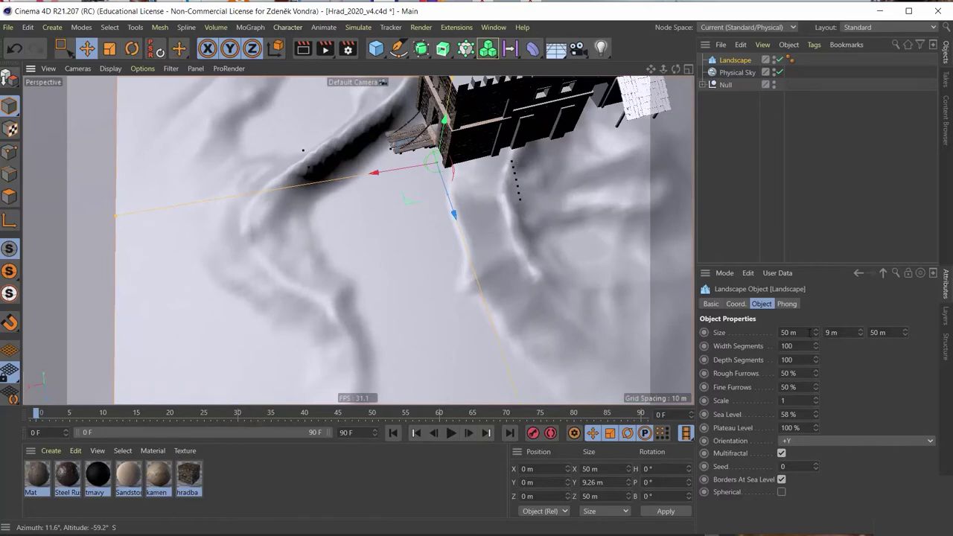
Widen the Landscape to 80 m by 80 m and check it from a low side view.
left_click(788, 332)
type("80")
key("Tab")
key("Tab")
type("80")
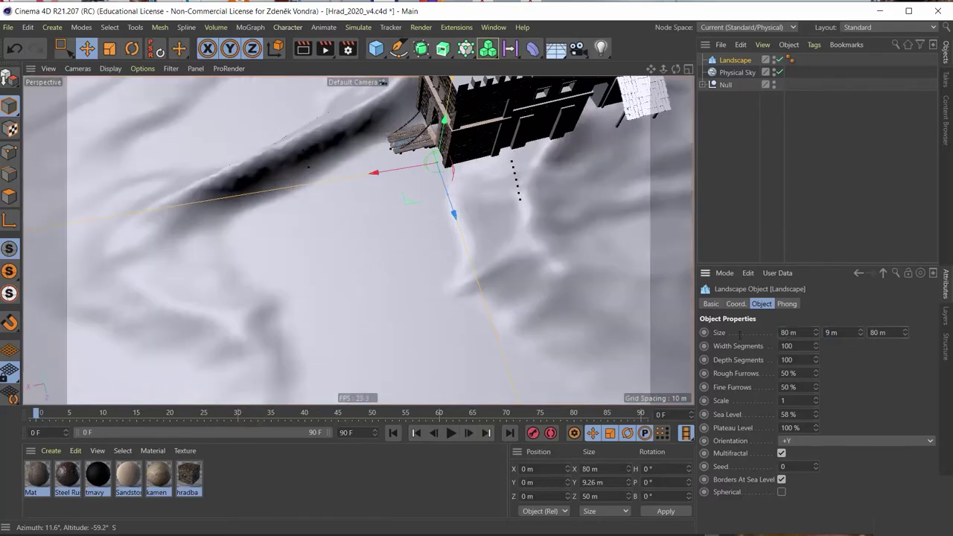
key("Return")
mouse_move(610, 338)
left_mouse_down("alt")
mouse_move(518, 282)
mouse_move(473, 303)
mouse_move(419, 276)
mouse_move(371, 339)
mouse_move(405, 330)
mouse_move(245, 283)
mouse_move(214, 357)
mouse_move(380, 371)
mouse_move(485, 252)
left_mouse_up("alt")
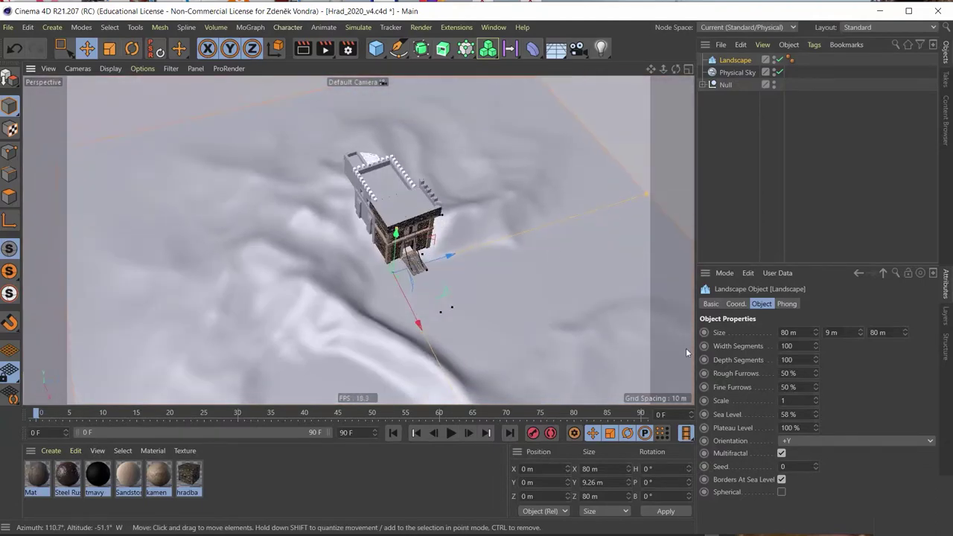
Turn Borders At Sea Level off, set the Landscape height to 3 m and Sea Level to 53 %.
left_click(782, 480)
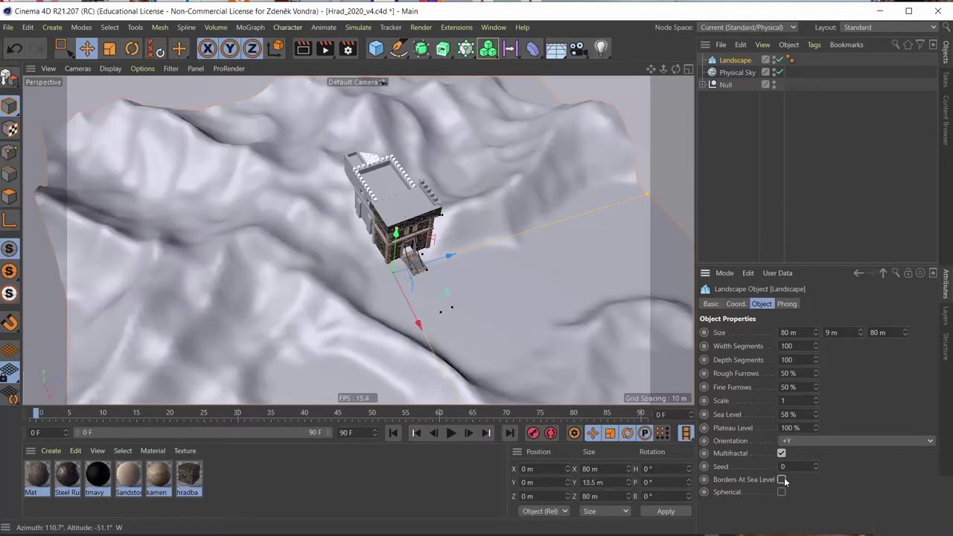
left_click(782, 480)
left_click(782, 480)
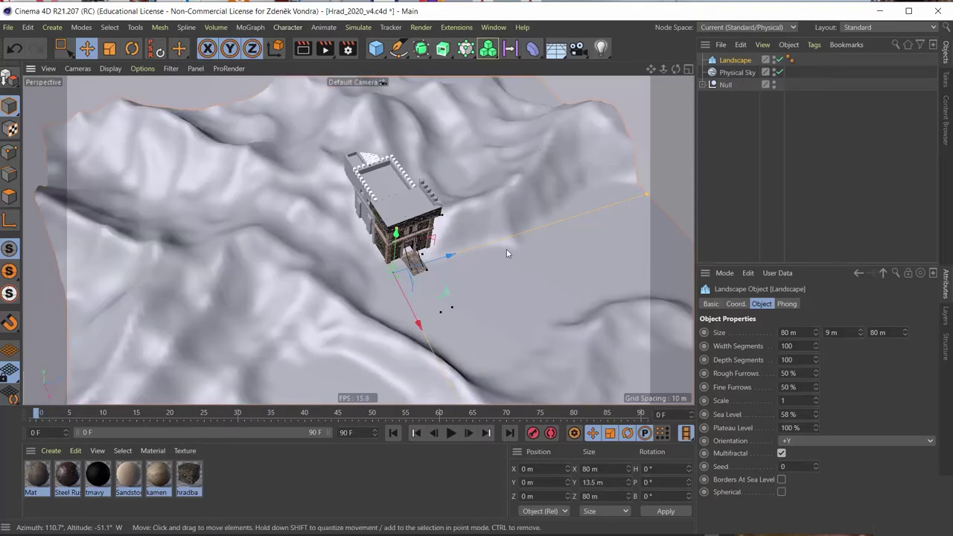
mouse_move(506, 249)
left_mouse_down("alt")
mouse_move(426, 178)
mouse_move(421, 198)
mouse_move(396, 158)
mouse_move(406, 164)
left_mouse_up("alt")
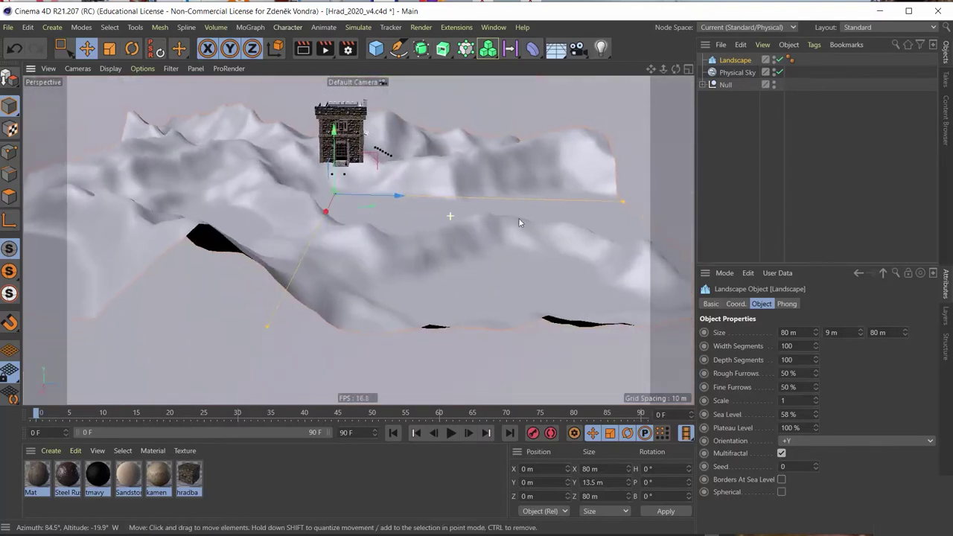
left_click(831, 333)
type("3")
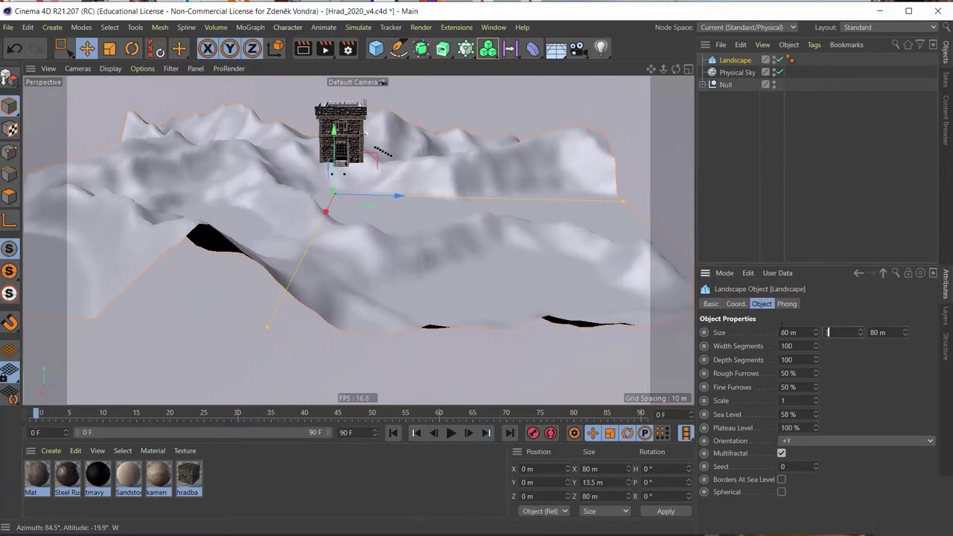
key("Return")
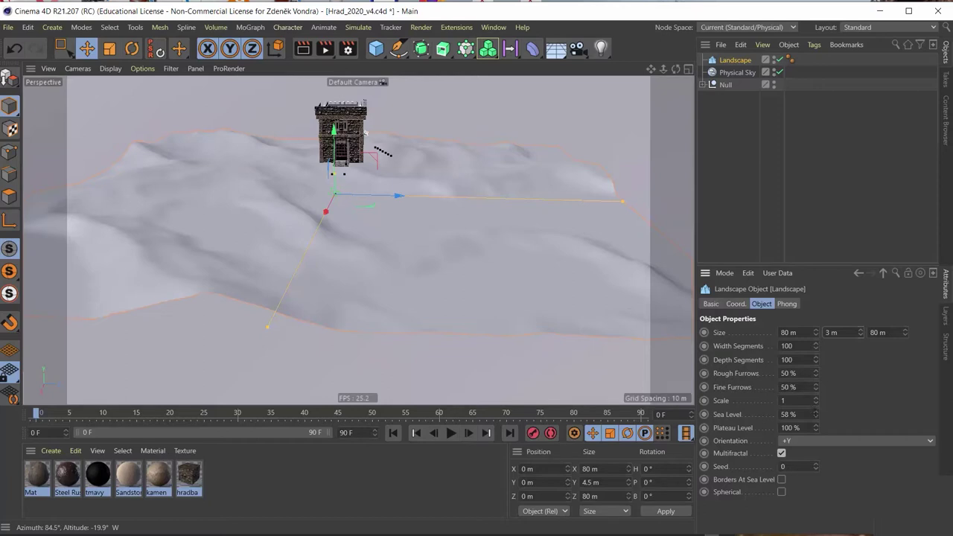
mouse_move(816, 416)
left_mouse_down()
mouse_move(822, 442)
mouse_move(819, 420)
left_mouse_up()
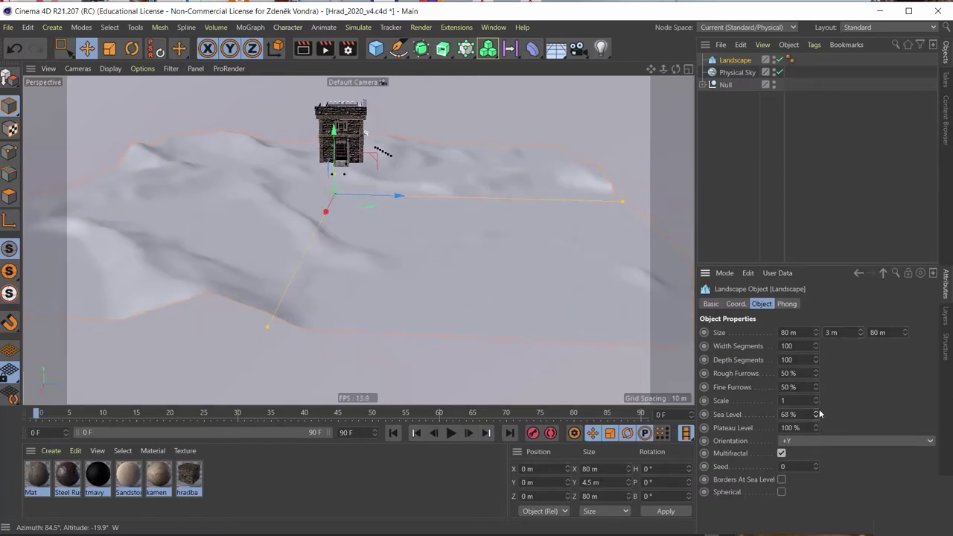
mouse_move(580, 366)
left_mouse_down("alt")
mouse_move(426, 367)
mouse_move(434, 251)
mouse_move(333, 272)
mouse_move(364, 255)
left_mouse_up("alt")
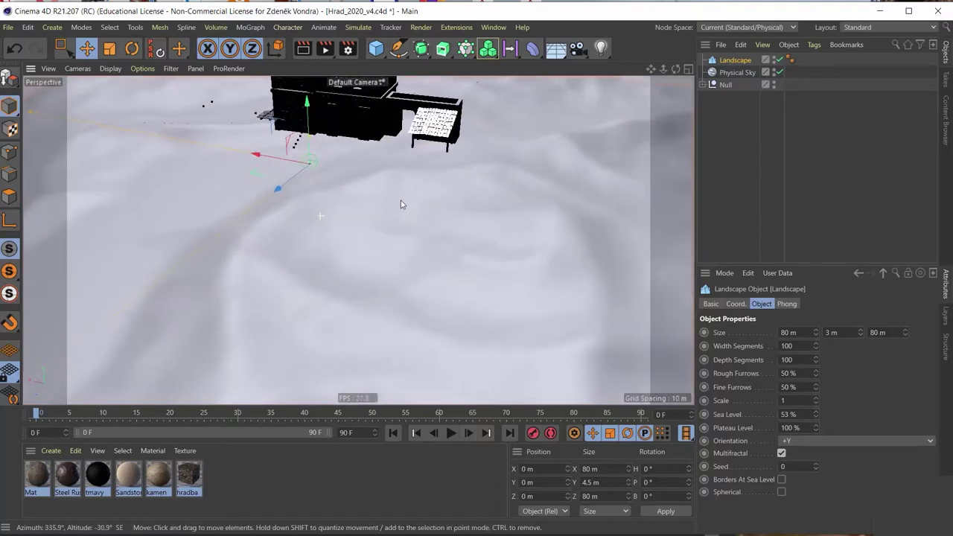
mouse_move(401, 204)
left_mouse_down("alt")
mouse_move(402, 186)
mouse_move(318, 191)
left_mouse_up("alt")
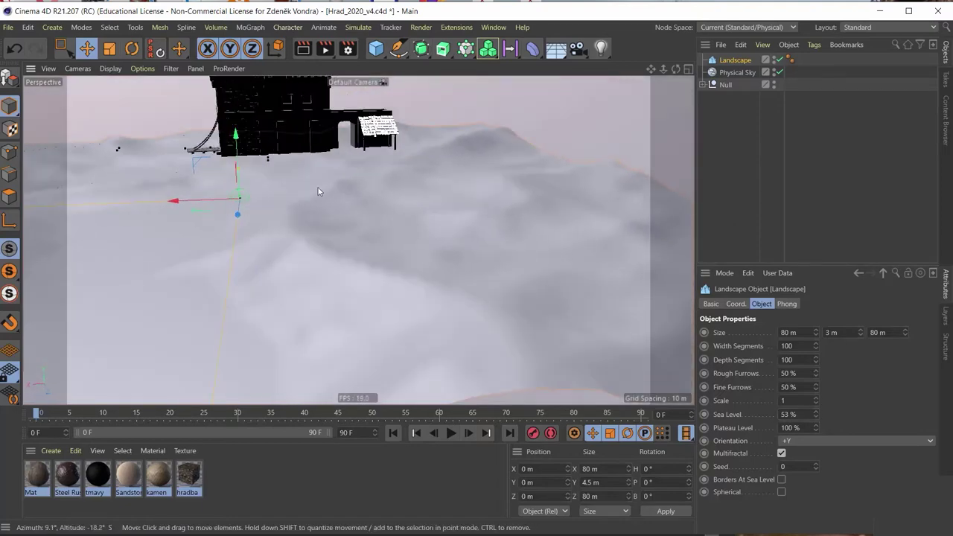
Move the castle Null to X −17.41 m, Y 3.974 m, Z 0.2 m on the terrain.
left_click(729, 84)
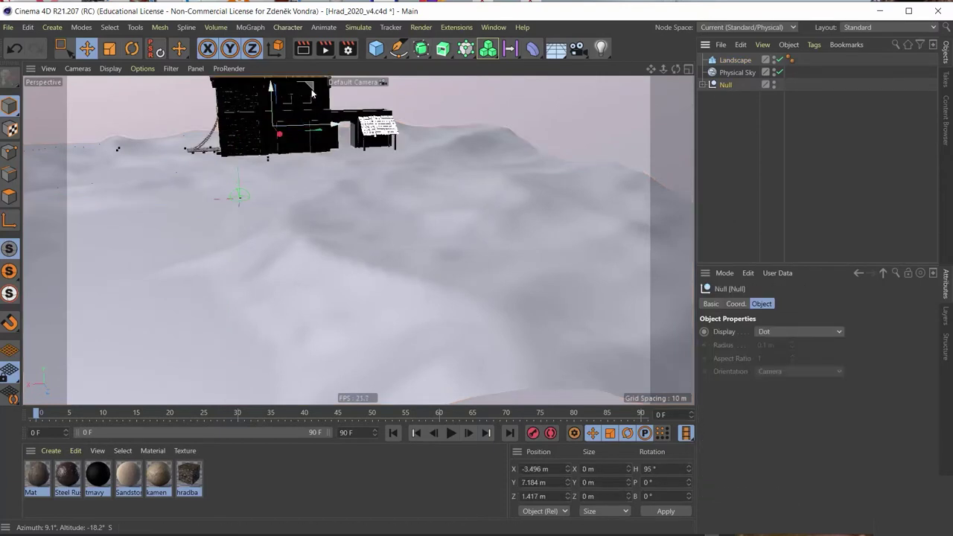
mouse_move(321, 94)
left_mouse_down()
mouse_move(438, 104)
mouse_move(440, 145)
mouse_move(451, 134)
left_mouse_up()
mouse_move(478, 179)
left_mouse_down("alt")
mouse_move(403, 197)
mouse_move(479, 221)
left_mouse_up("alt")
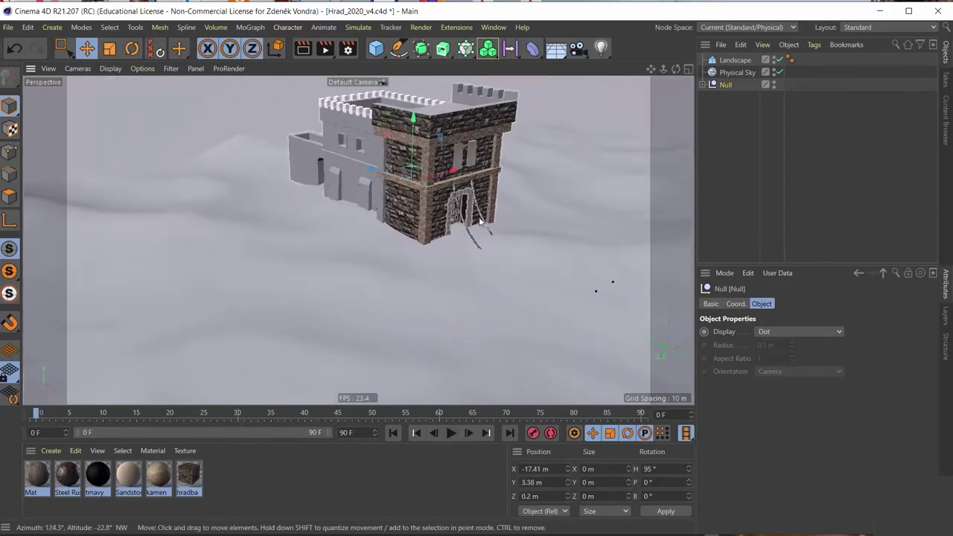
scroll(479, 221, "up", 3)
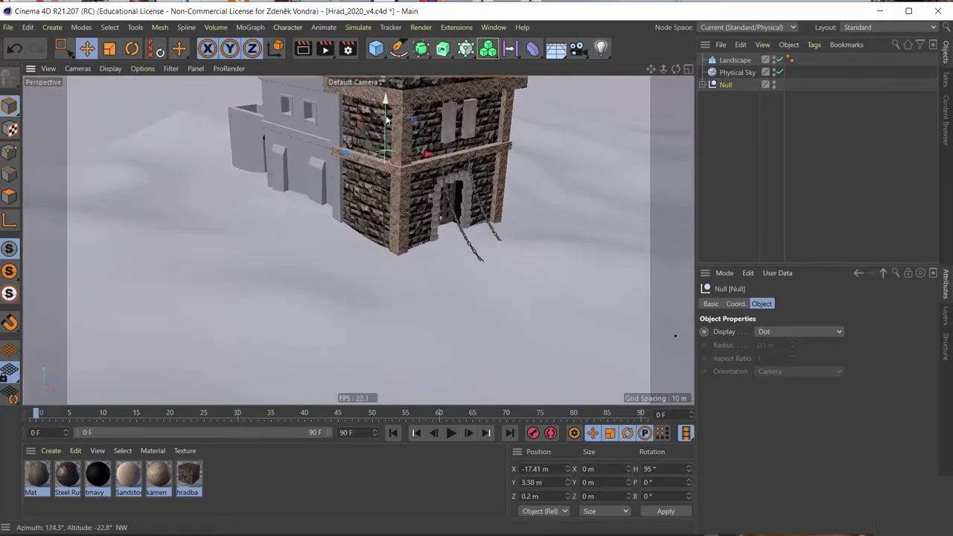
left_click_drag(386, 119, 386, 118)
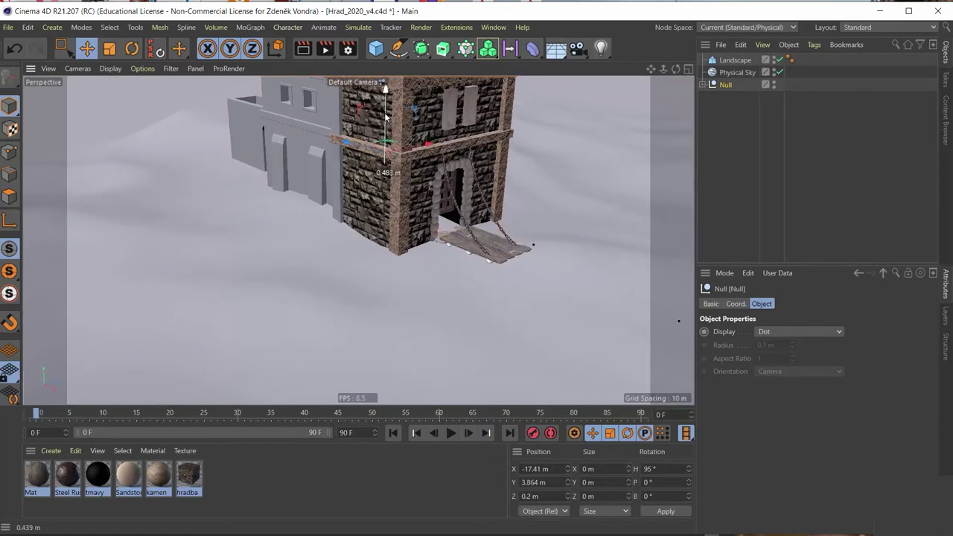
mouse_move(386, 119)
left_mouse_down()
mouse_move(268, 230)
mouse_move(206, 241)
mouse_move(301, 263)
mouse_move(190, 360)
mouse_move(218, 339)
left_mouse_up()
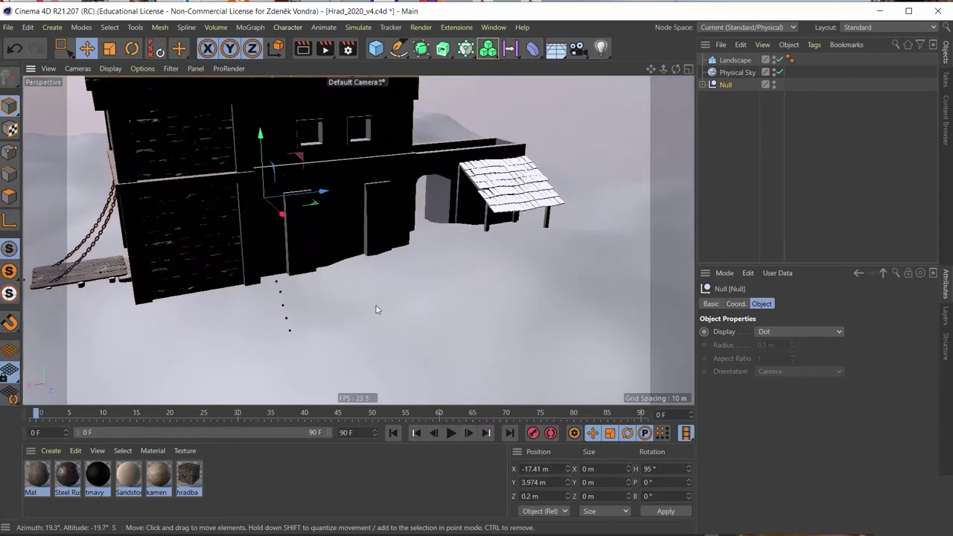
mouse_move(376, 310)
left_mouse_down("alt")
mouse_move(425, 270)
mouse_move(413, 266)
mouse_move(508, 263)
mouse_move(358, 242)
left_mouse_up("alt")
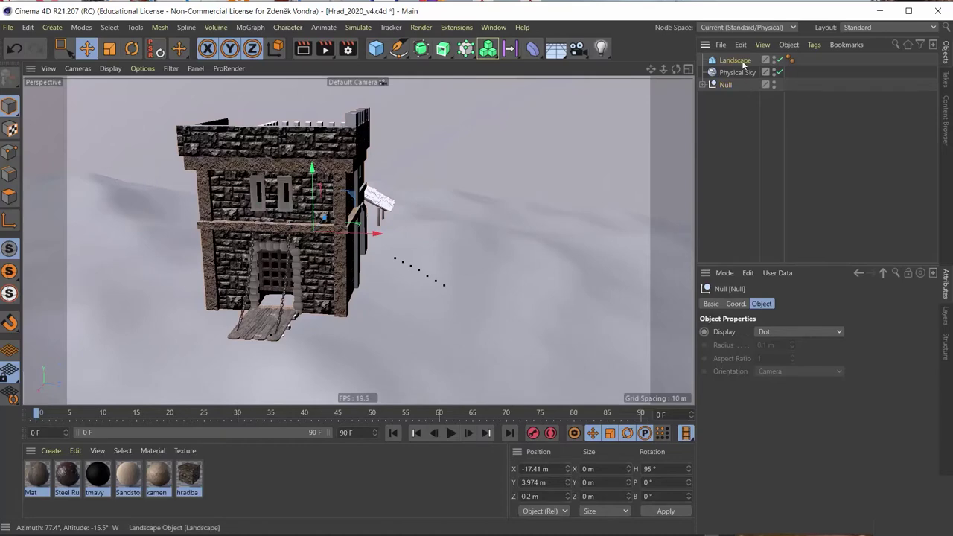
Step the Landscape height up to 7 m and orbit to check the hills around the castle.
left_click(743, 63)
left_click(862, 330)
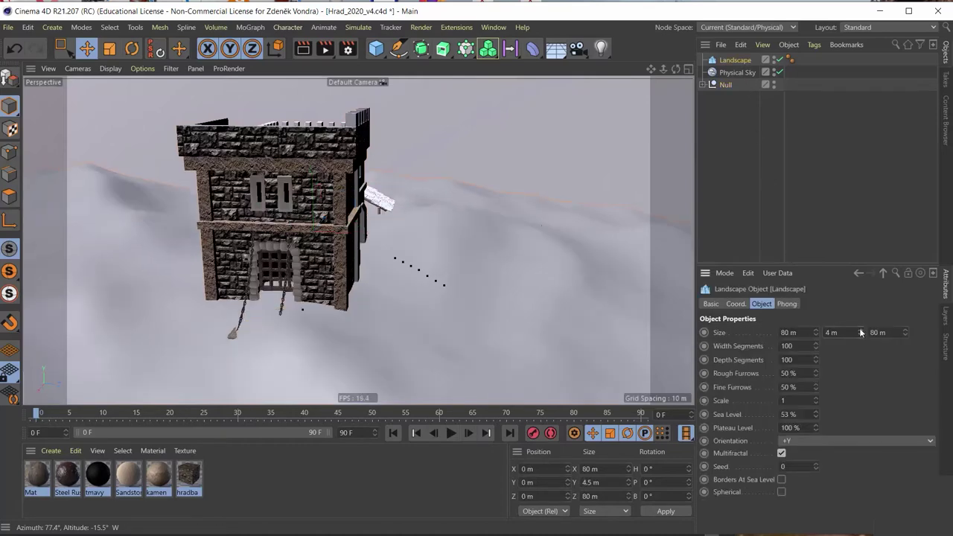
left_click(861, 330)
left_click(861, 330)
mouse_move(523, 305)
left_mouse_down("alt")
mouse_move(457, 307)
mouse_move(598, 292)
mouse_move(84, 261)
mouse_move(40, 274)
mouse_move(6, 253)
left_mouse_up("alt")
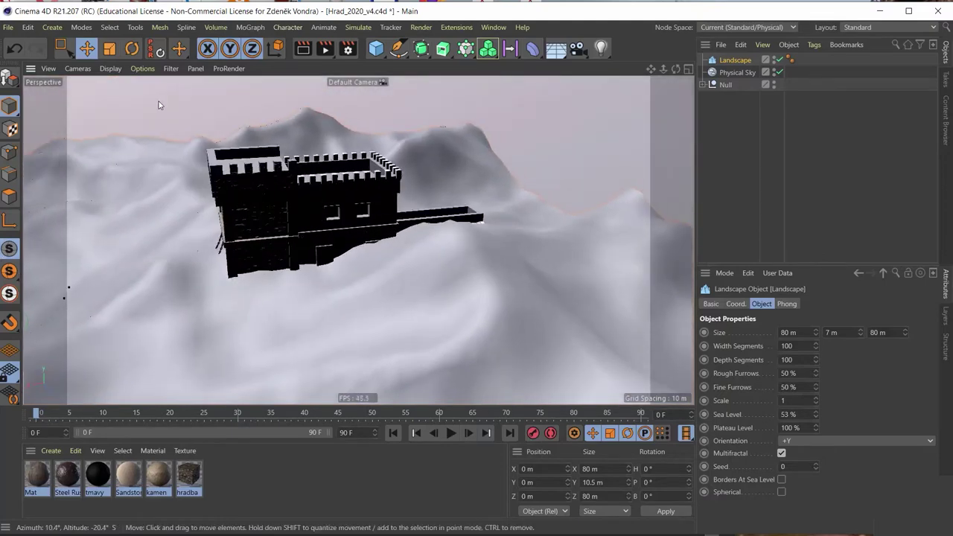
Reposition the castle Null to X −22.979 m, Y 7.065 m, Z 4.501 m and expand its children.
left_click(726, 84)
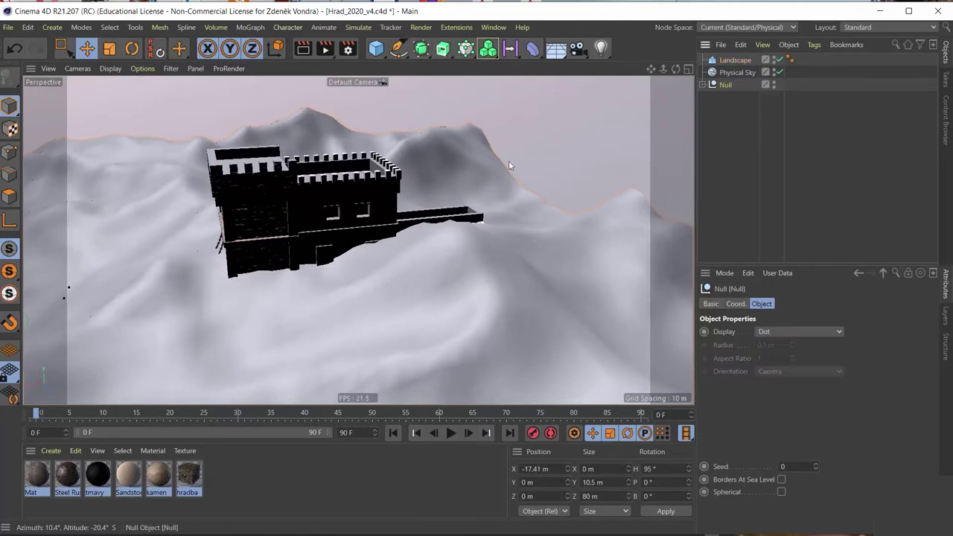
left_click_drag(380, 248, 419, 243)
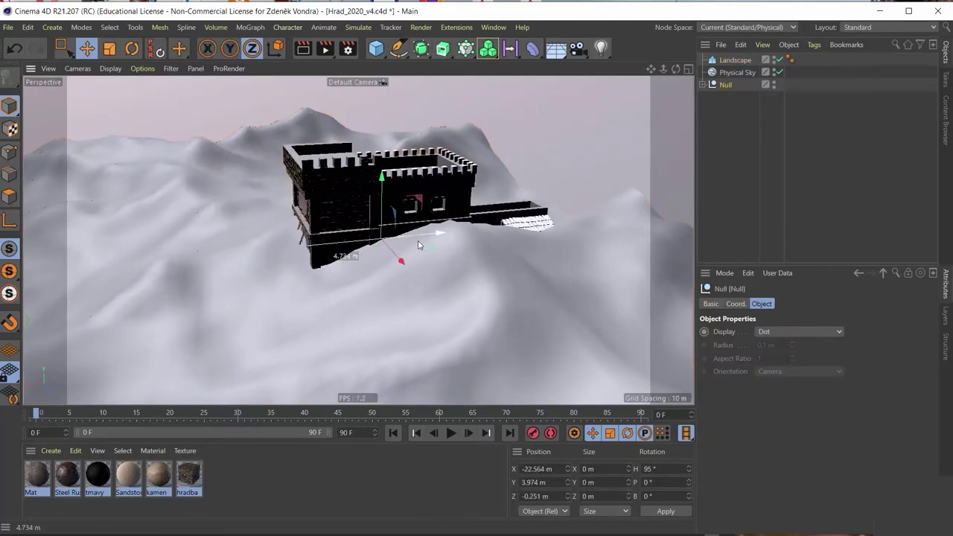
scroll(395, 254, "down", 2)
scroll(408, 250, "down", 2)
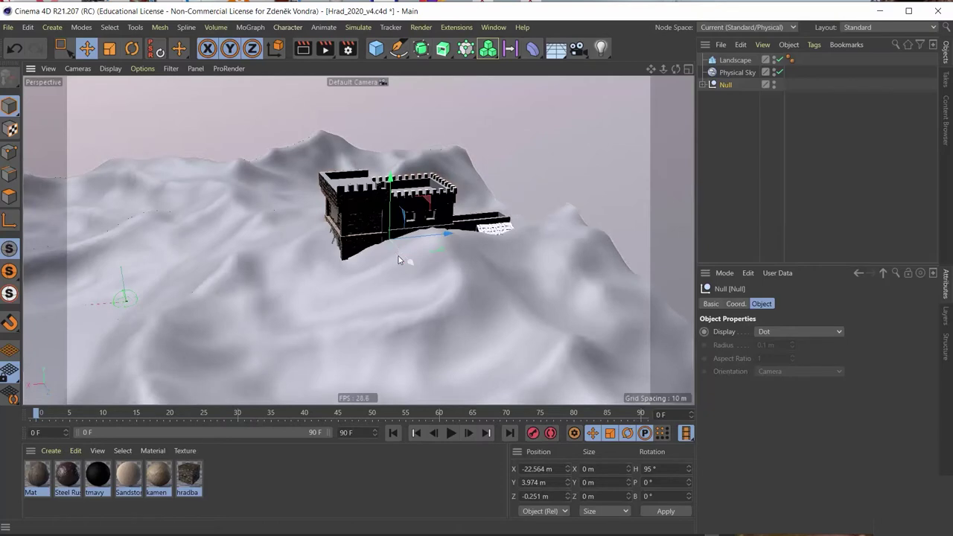
left_click_drag(412, 244, 410, 169)
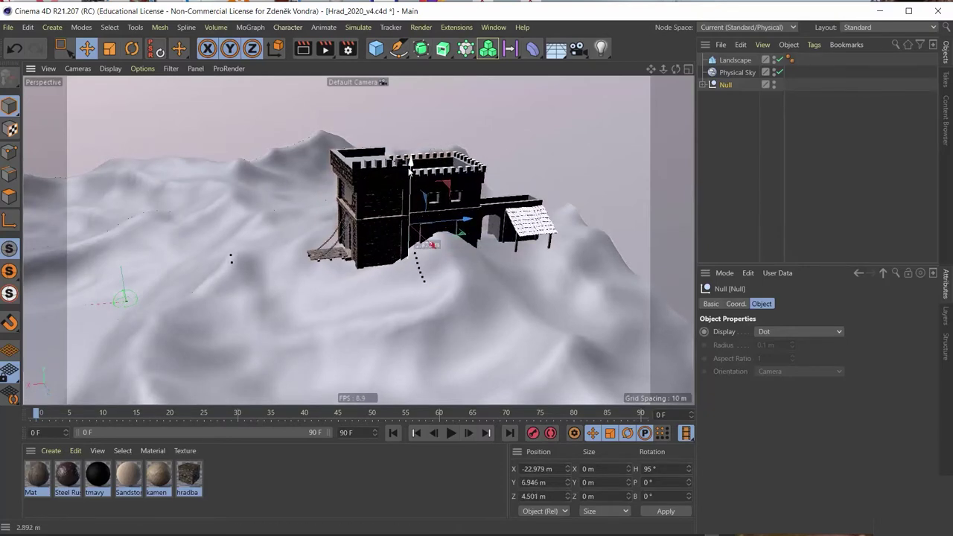
mouse_move(404, 240)
left_mouse_down("alt")
mouse_move(483, 245)
mouse_move(633, 221)
mouse_move(316, 299)
mouse_move(209, 295)
mouse_move(156, 332)
mouse_move(176, 315)
mouse_move(207, 321)
mouse_move(207, 287)
mouse_move(352, 238)
left_mouse_up("alt")
mouse_move(466, 275)
left_mouse_down("alt")
mouse_move(407, 294)
mouse_move(388, 283)
mouse_move(440, 281)
mouse_move(388, 305)
mouse_move(350, 281)
mouse_move(386, 321)
mouse_move(381, 291)
mouse_move(328, 319)
mouse_move(141, 315)
mouse_move(123, 302)
mouse_move(149, 313)
left_mouse_up("alt")
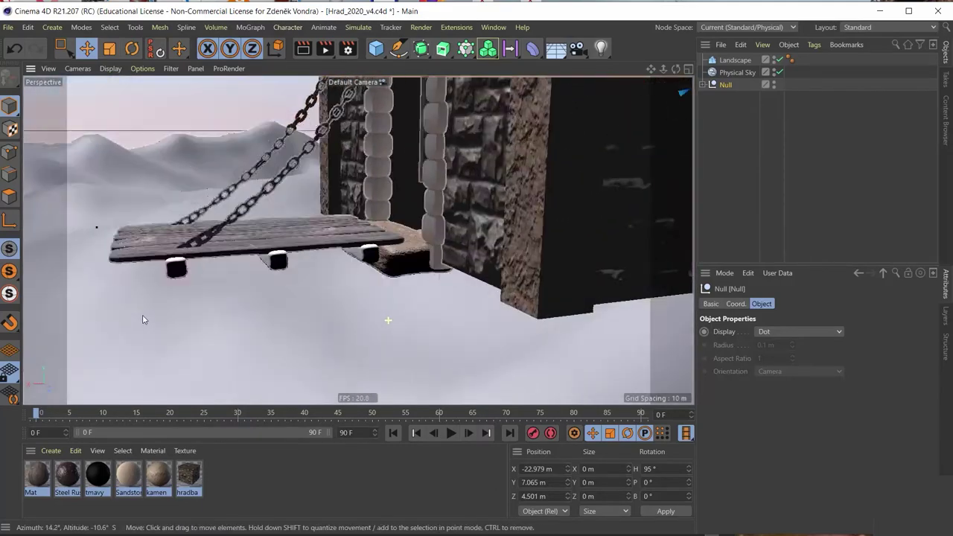
left_click(703, 84)
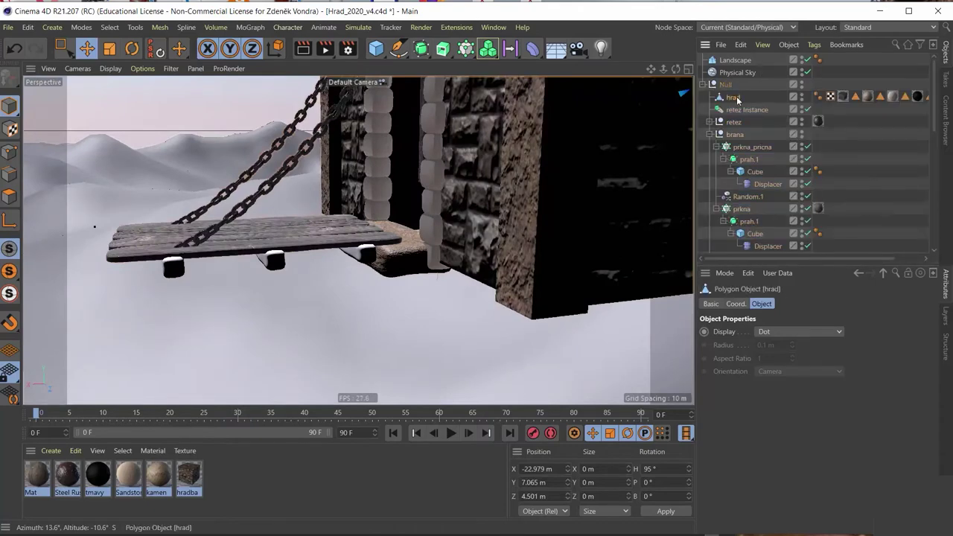
In Points mode, lower the hrad mesh's 644 base points to Y −3.05 m in the Front view.
left_click(734, 97)
scroll(456, 265, "down", 5)
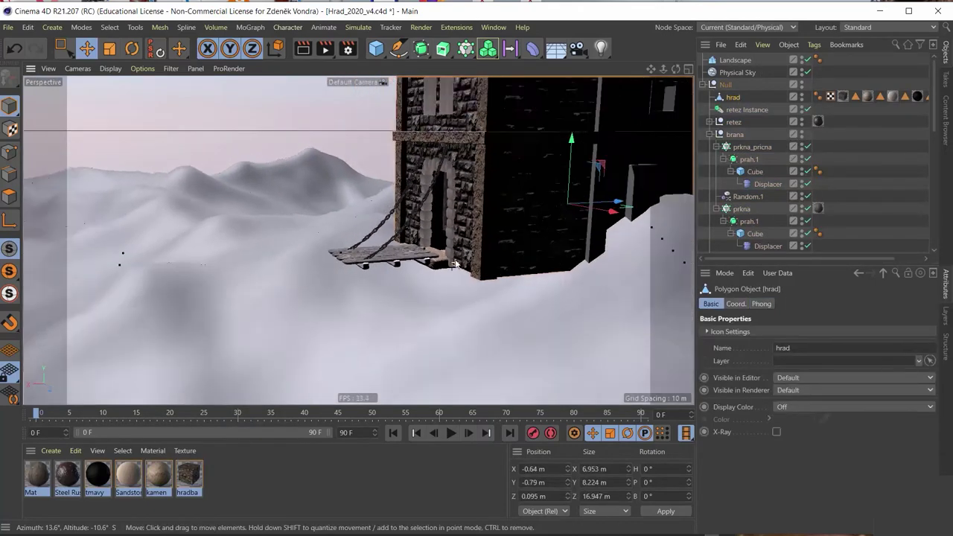
scroll(456, 265, "down", 2)
left_click(12, 152)
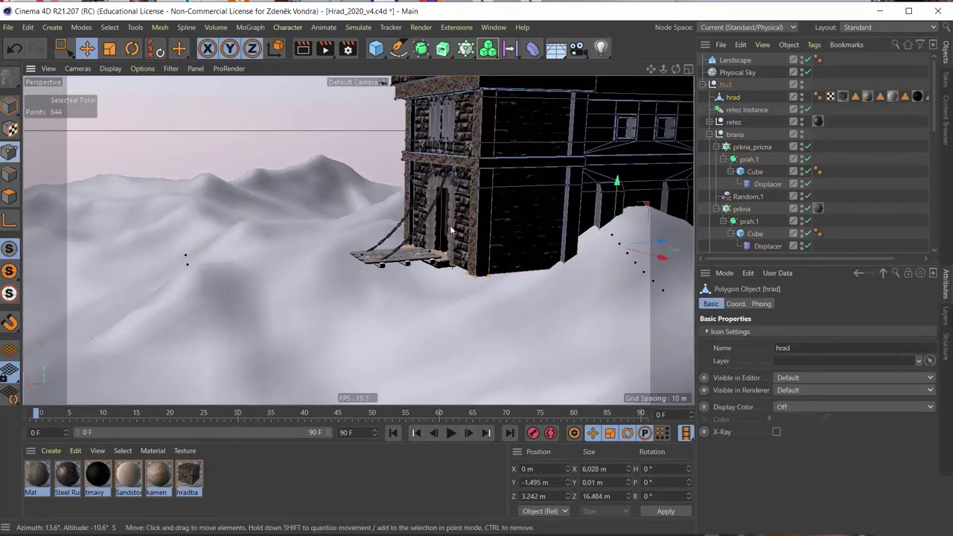
left_click_drag(504, 204, 371, 262, "alt")
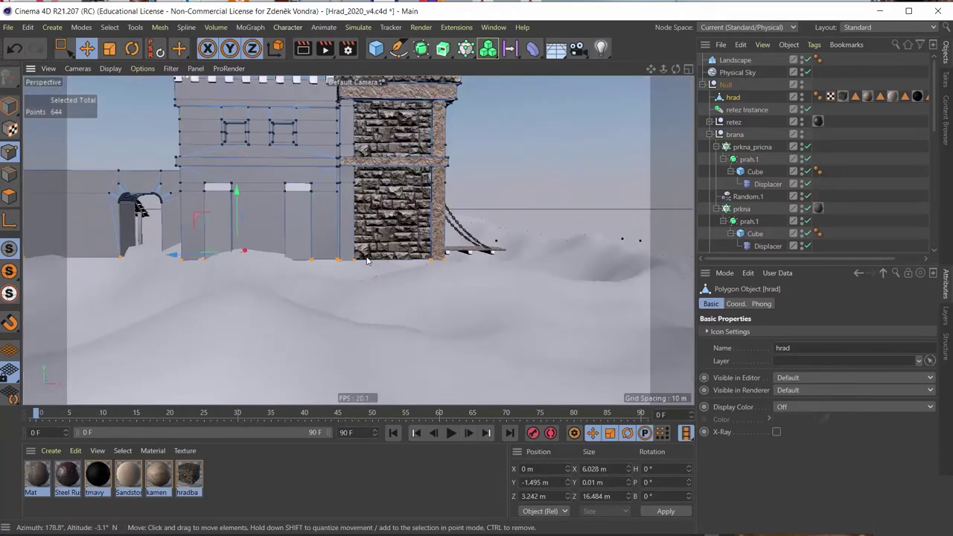
middle_click(371, 261)
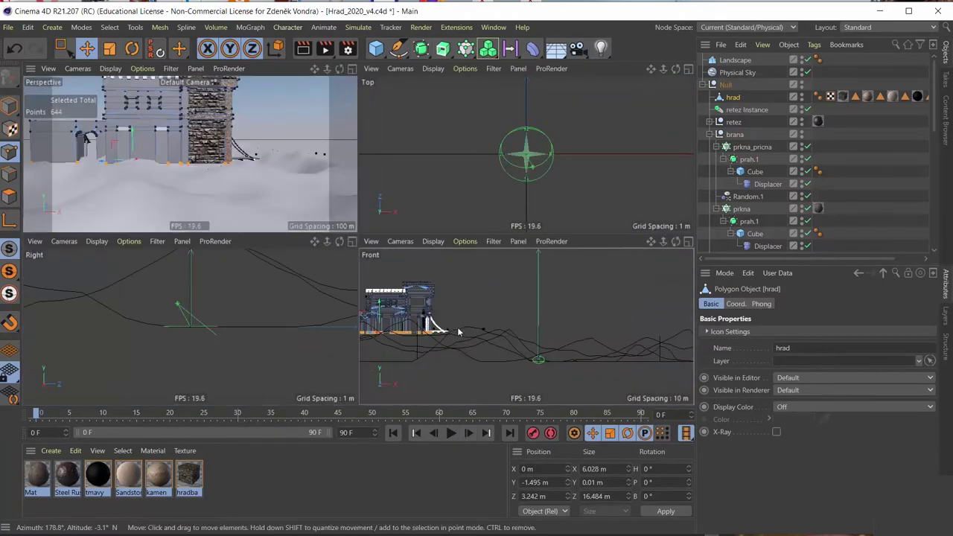
scroll(457, 332, "up", 2)
scroll(484, 313, "up", 3)
scroll(513, 292, "up", 3)
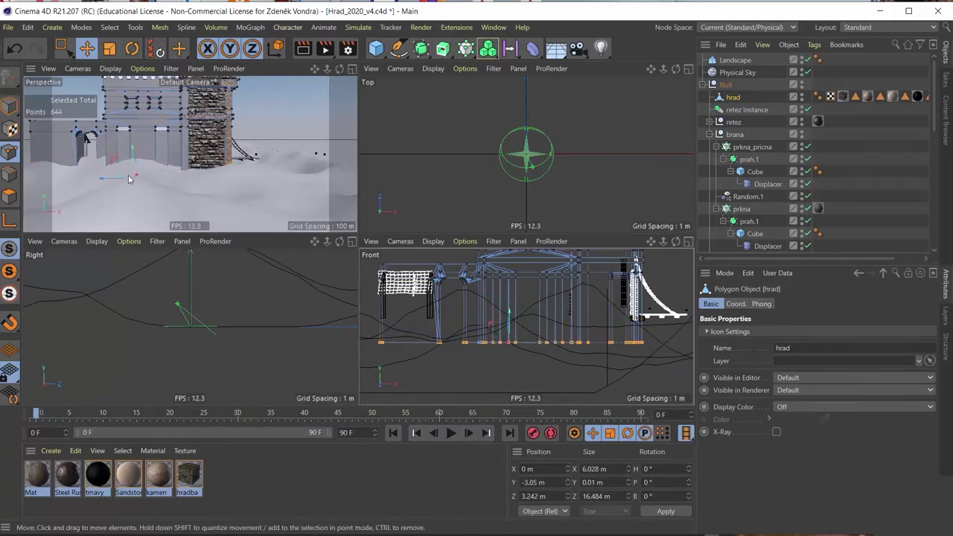
middle_click(128, 179)
Orbit and zoom around the castle gate to check the extended walls meet the terrain.
mouse_move(128, 177)
left_mouse_down("alt")
mouse_move(280, 214)
mouse_move(230, 226)
mouse_move(454, 300)
left_mouse_up("alt")
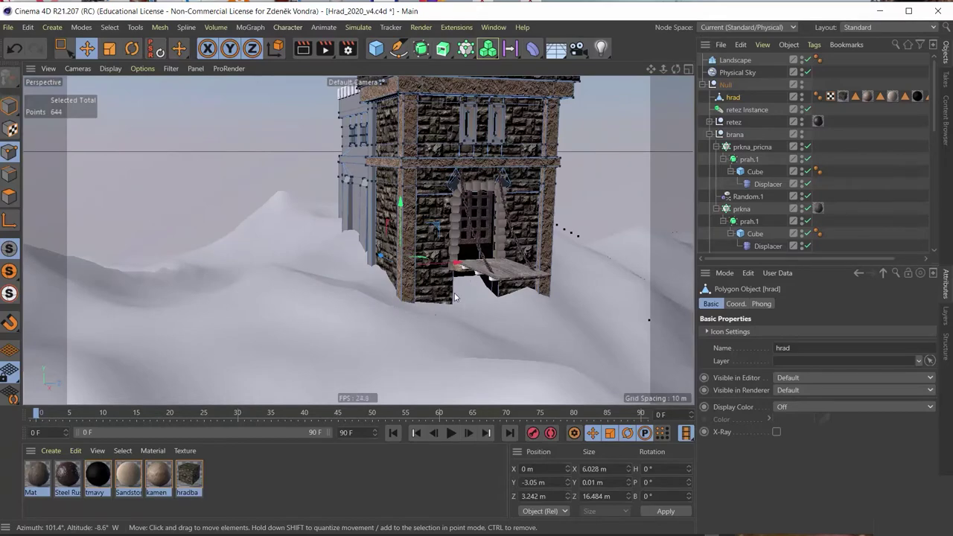
scroll(456, 302, "up", 2)
scroll(442, 316, "up", 2)
mouse_move(454, 306)
left_mouse_down("alt")
mouse_move(467, 328)
mouse_move(465, 295)
mouse_move(423, 245)
mouse_move(401, 278)
mouse_move(373, 268)
mouse_move(347, 305)
left_mouse_up("alt")
scroll(367, 259, "down", 2)
scroll(395, 261, "down", 2)
scroll(373, 269, "down", 2)
scroll(373, 268, "down", 3)
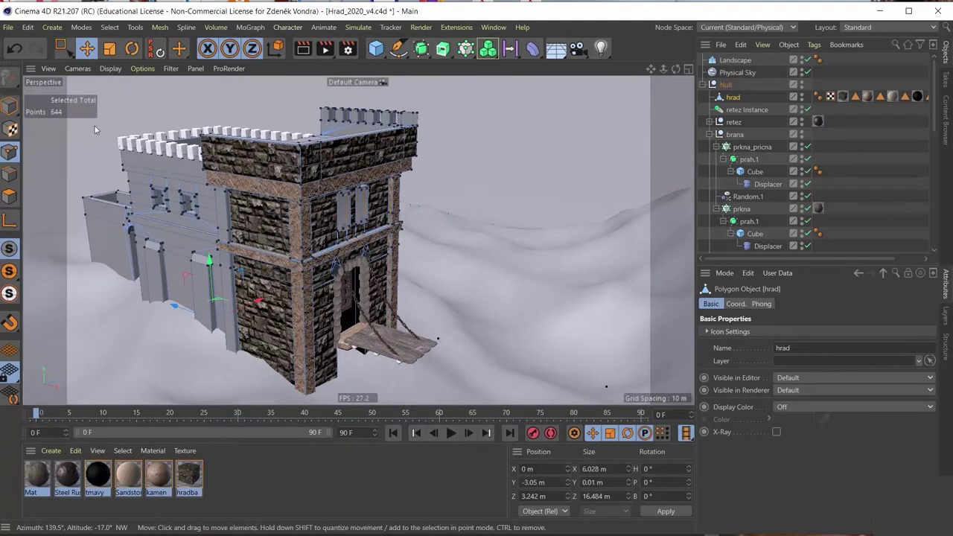
scroll(366, 282, "down", 2)
Inspect the terrain around the castle, then show the Landscape's settings (80 m, 100 segments, Seed 0).
scroll(500, 350, "down", 2)
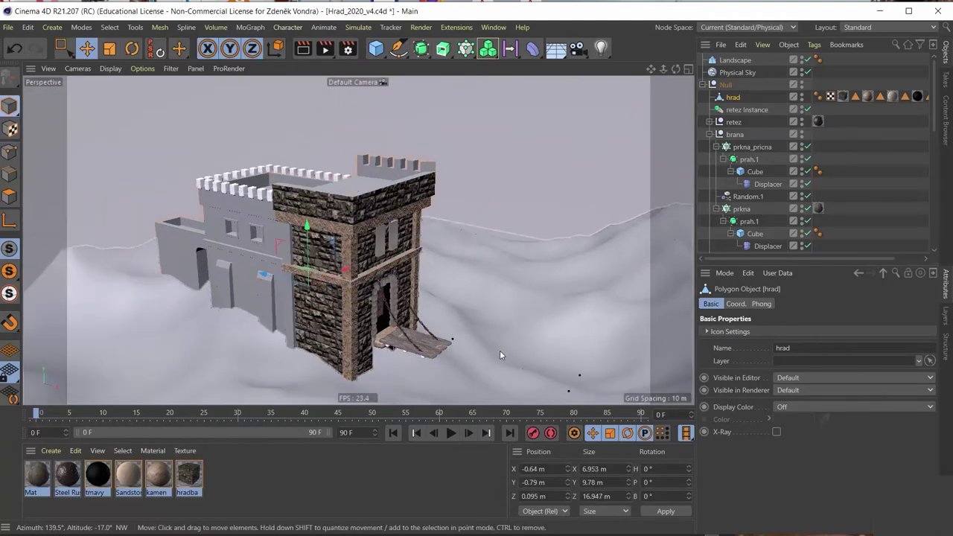
scroll(500, 350, "down", 2)
scroll(509, 353, "down", 2)
scroll(499, 316, "up", 3)
scroll(348, 272, "down", 2)
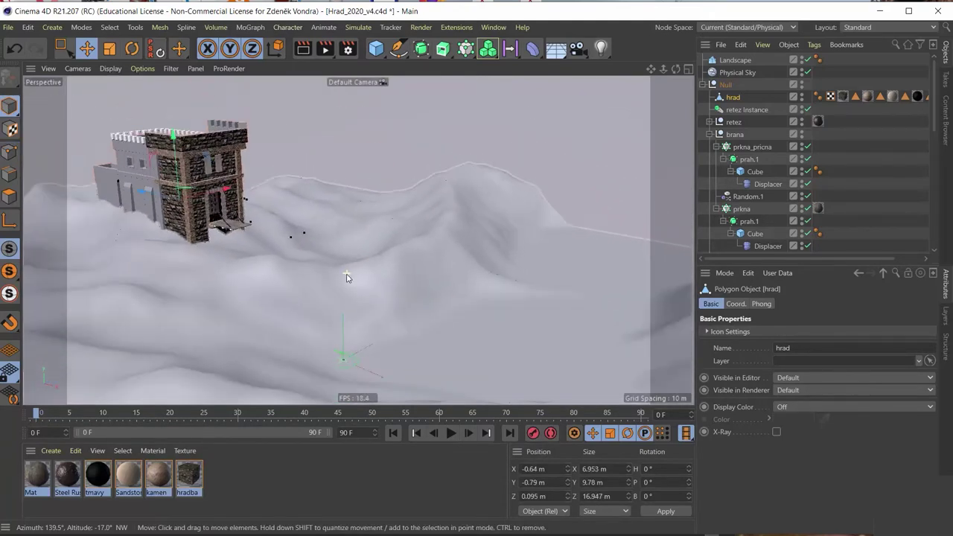
left_click_drag(317, 315, 274, 255, "alt")
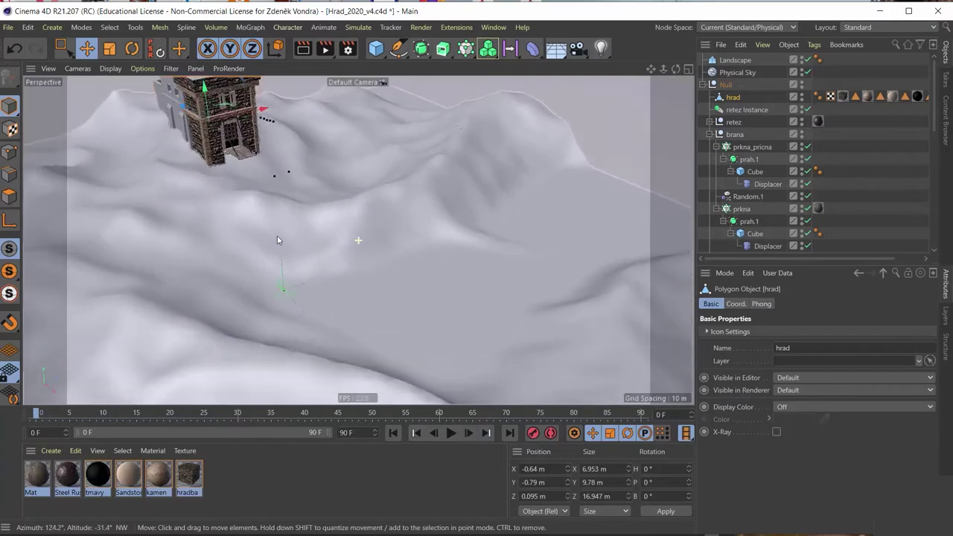
scroll(300, 241, "up", 3)
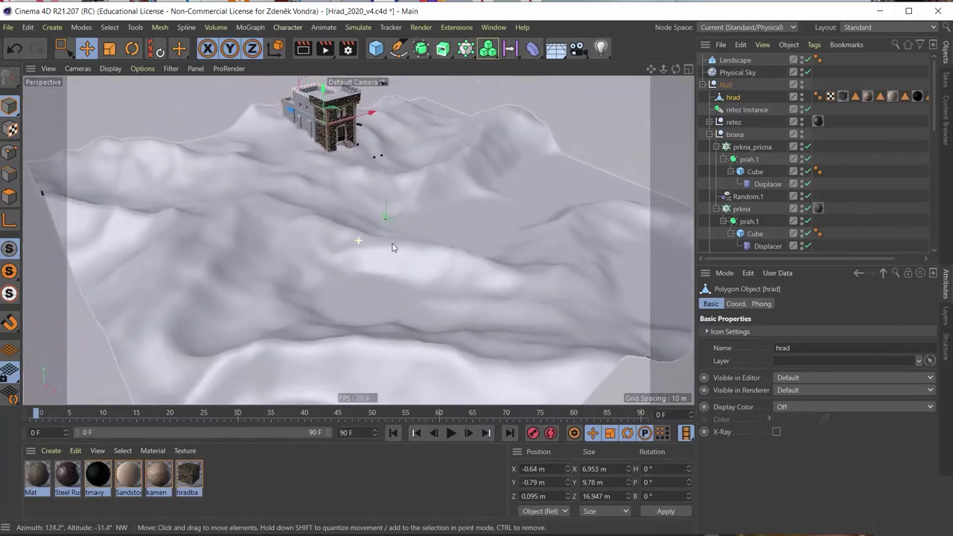
middle_click_drag(336, 235, 383, 230, "alt")
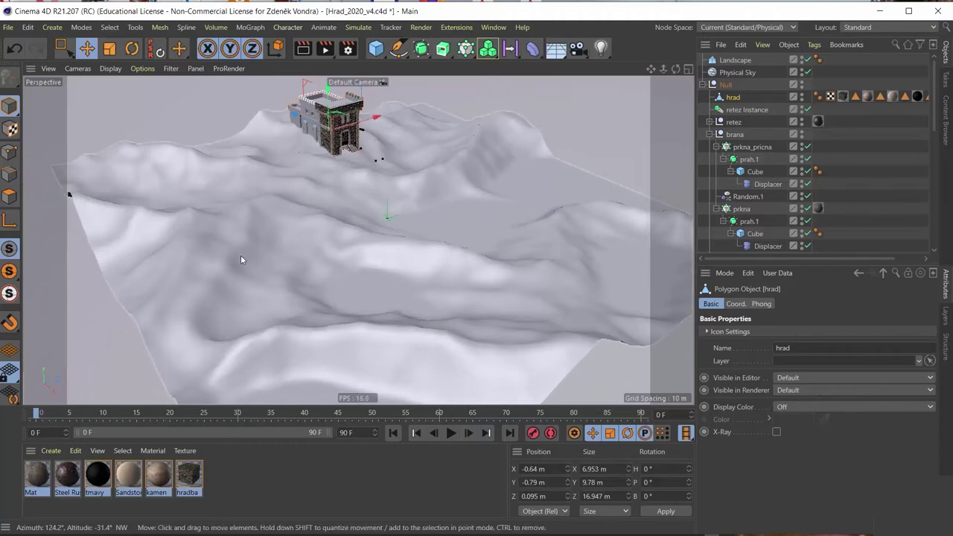
scroll(389, 145, "up", 2)
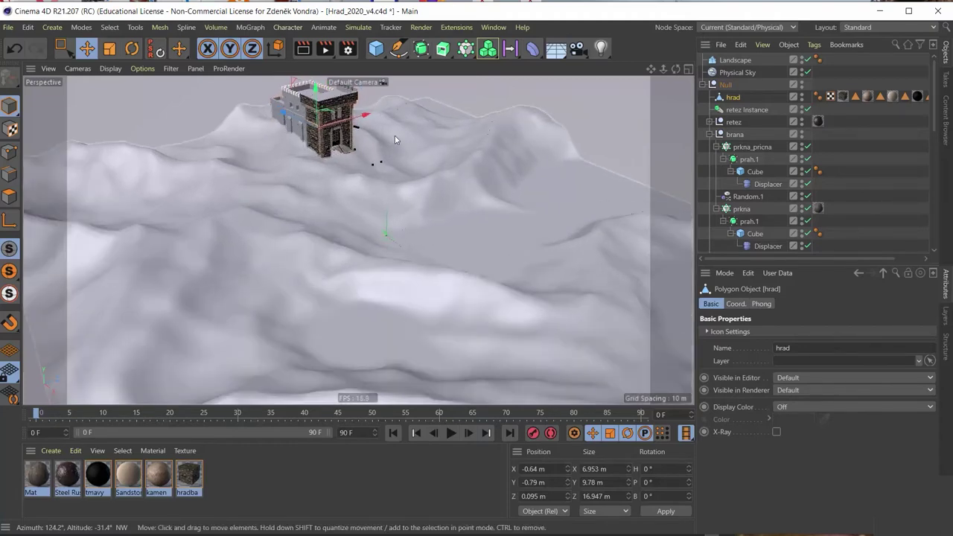
scroll(395, 135, "up", 2)
scroll(372, 96, "up", 2)
scroll(331, 207, "up", 2)
left_click_drag(331, 207, 283, 202, "alt")
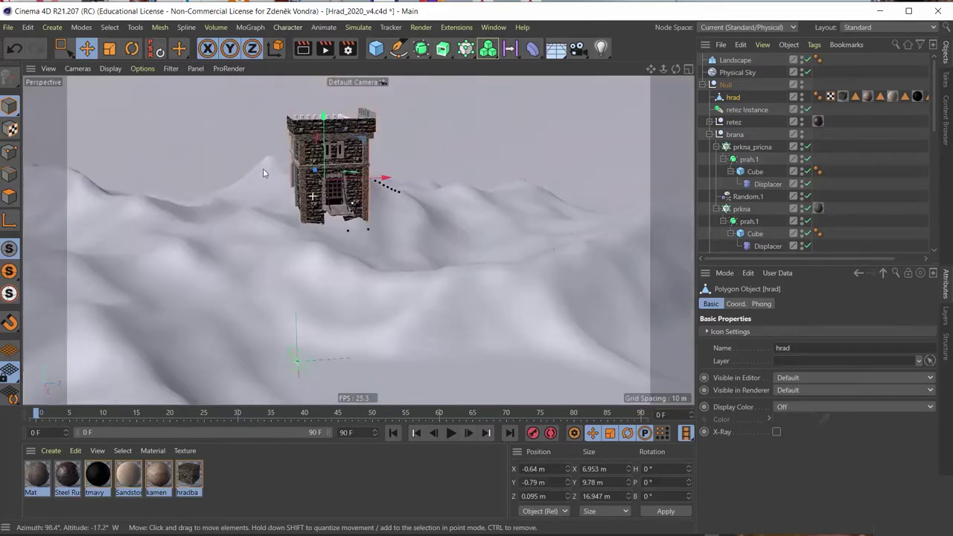
left_click(749, 60)
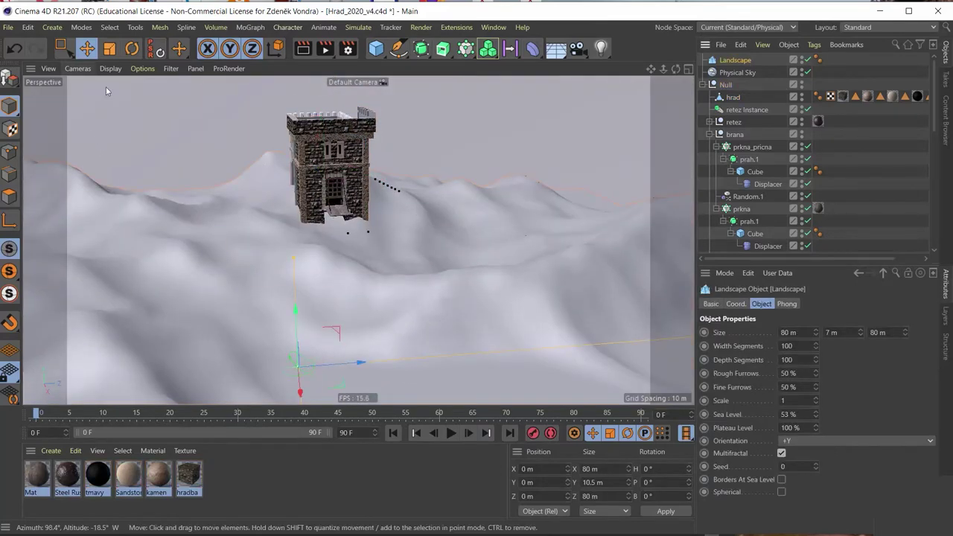
Switch the viewport to Gouraud Shading (Lines) to reveal the terrain's polygon grid.
left_click(82, 69)
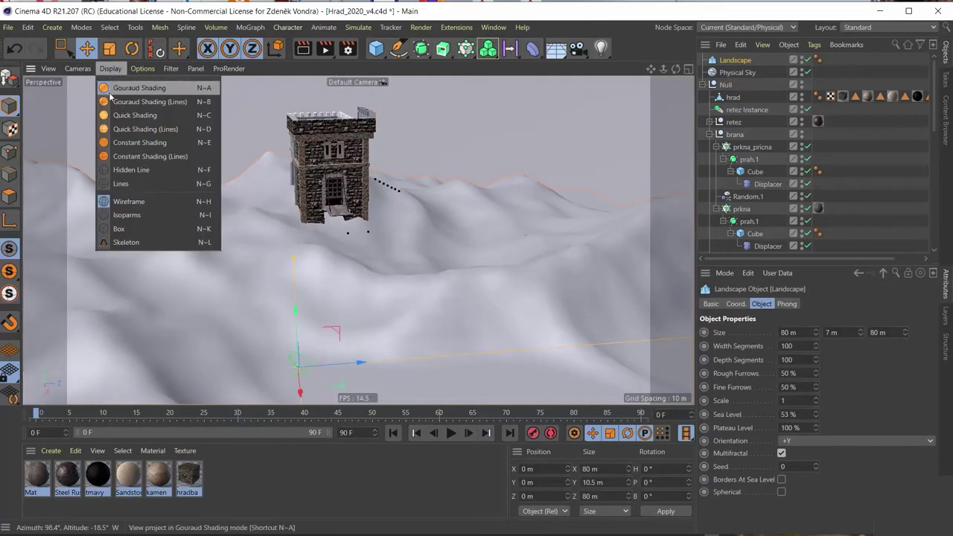
left_click(126, 101)
mouse_move(191, 149)
left_mouse_down("alt")
mouse_move(181, 266)
mouse_move(285, 334)
mouse_move(259, 185)
left_mouse_up("alt")
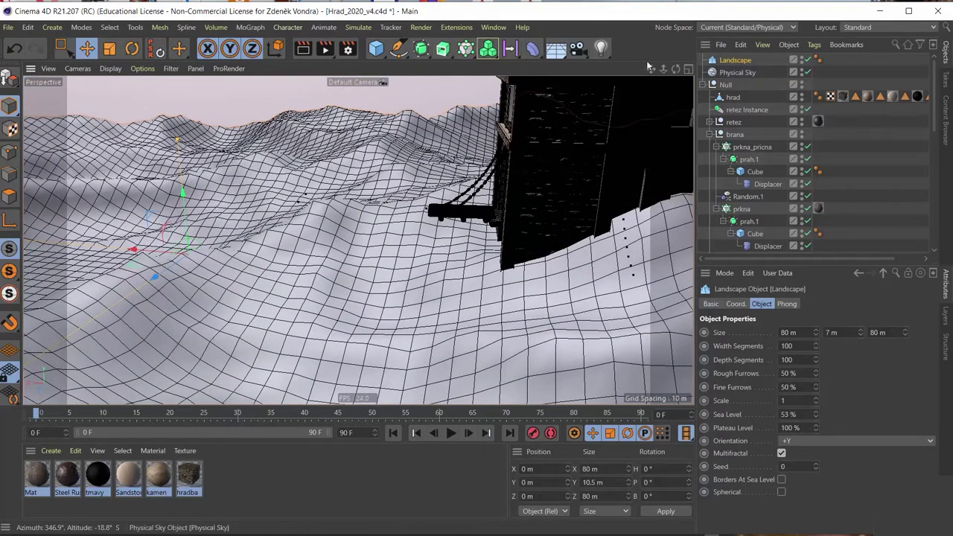
left_click(425, 58)
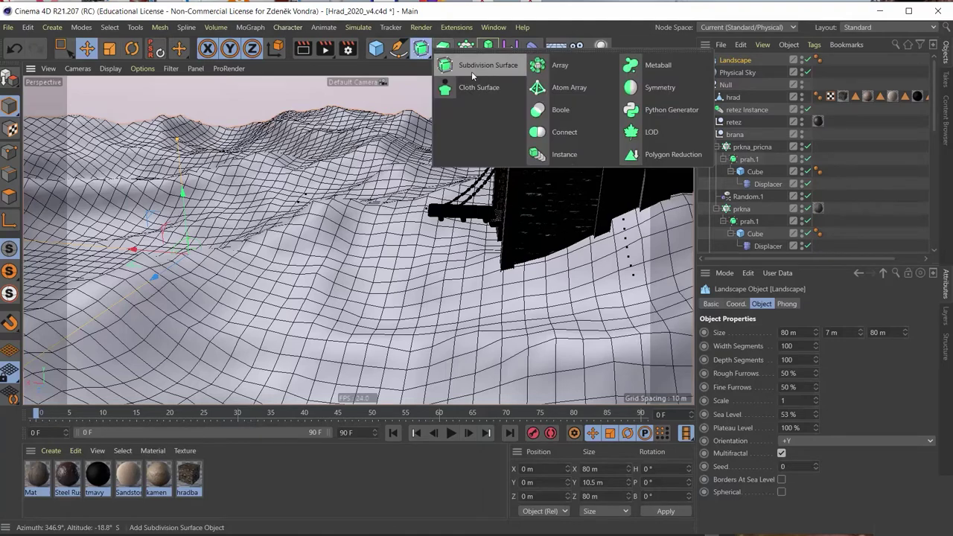
Add a Subdivision Surface, nest the Landscape inside it, and disable it to compare meshes.
left_click(472, 67)
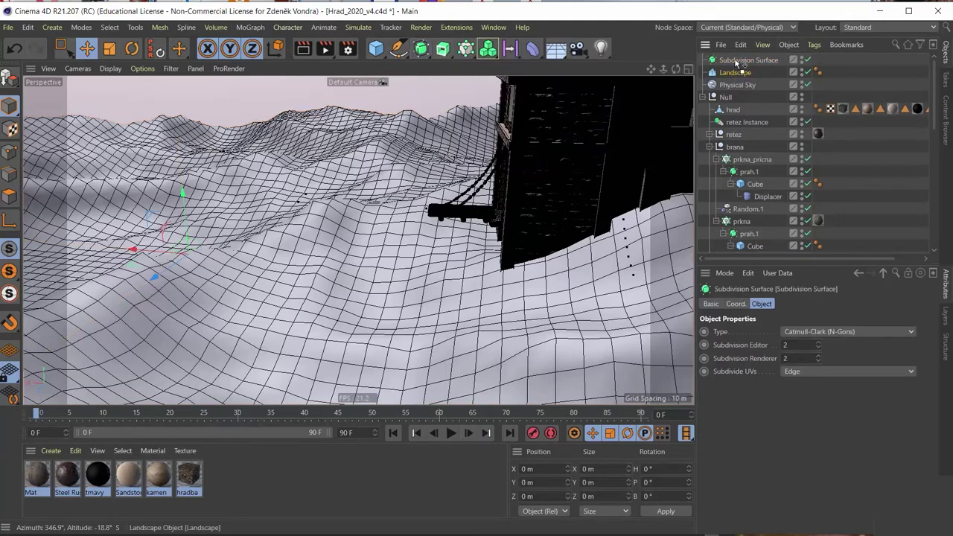
left_click_drag(736, 63, 736, 64)
mouse_move(545, 151)
left_mouse_down("alt")
mouse_move(414, 180)
mouse_move(436, 214)
left_mouse_up("alt")
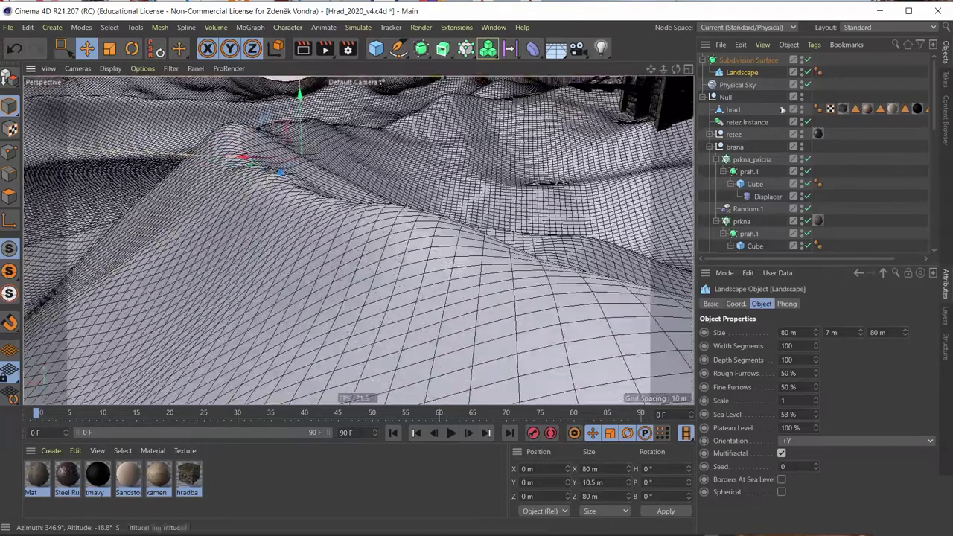
left_click(807, 61)
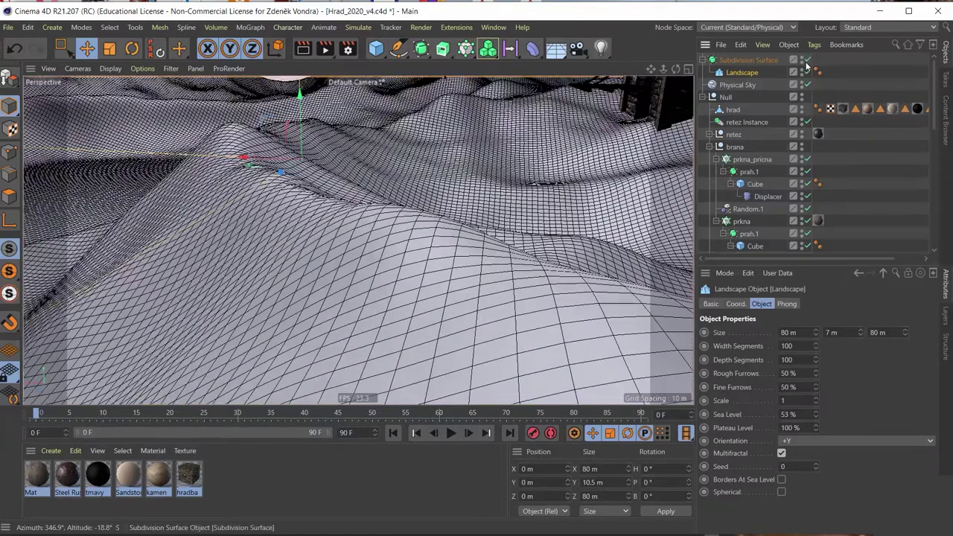
mouse_move(387, 223)
left_mouse_down("alt")
mouse_move(418, 231)
mouse_move(266, 234)
mouse_move(322, 273)
mouse_move(236, 223)
mouse_move(414, 224)
mouse_move(477, 246)
mouse_move(402, 283)
left_mouse_up("alt")
mouse_move(414, 249)
left_mouse_down("alt")
mouse_move(456, 217)
mouse_move(339, 154)
mouse_move(360, 147)
mouse_move(374, 171)
mouse_move(584, 197)
left_mouse_up("alt")
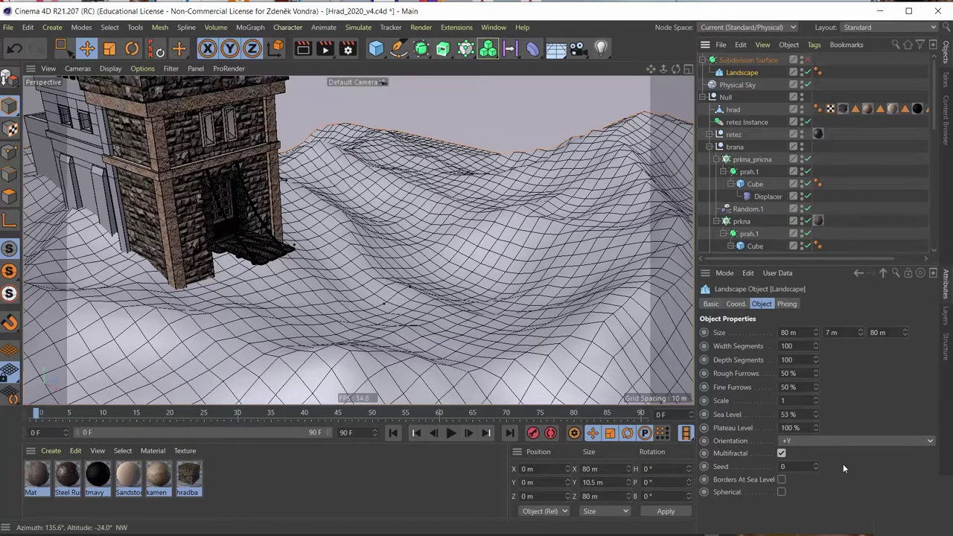
scroll(397, 198, "up", 3)
scroll(397, 198, "up", 3)
scroll(397, 198, "up", 3)
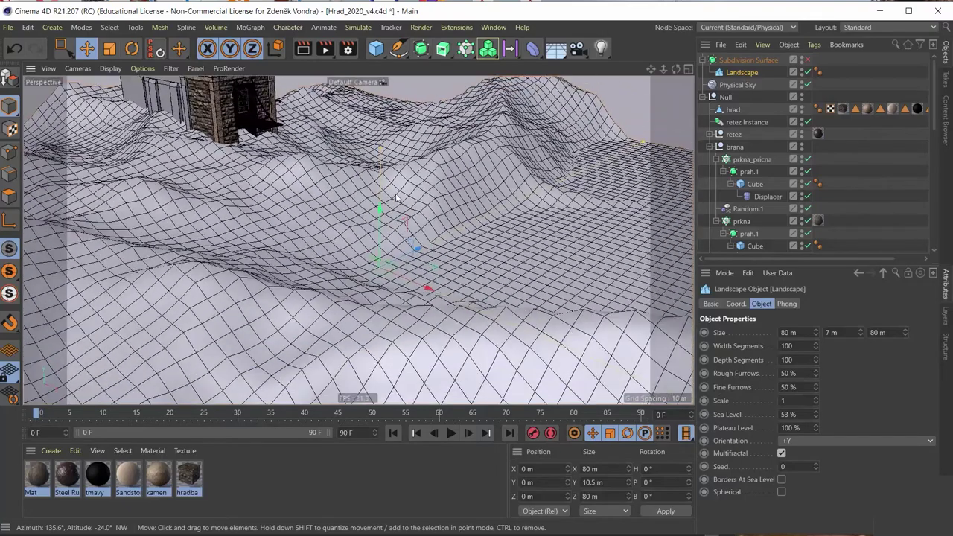
left_click_drag(397, 198, 396, 226, "alt")
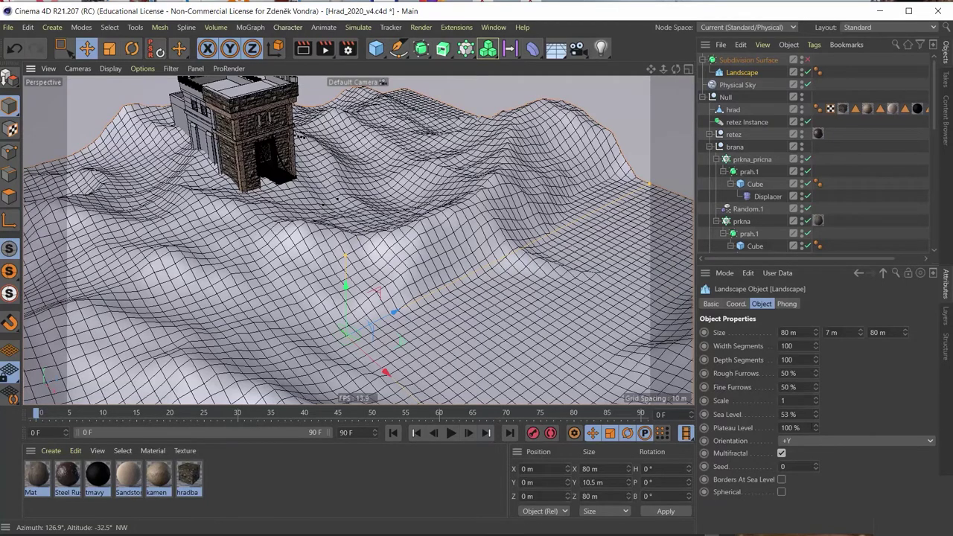
left_click(816, 464)
left_click(816, 464)
left_click(815, 464)
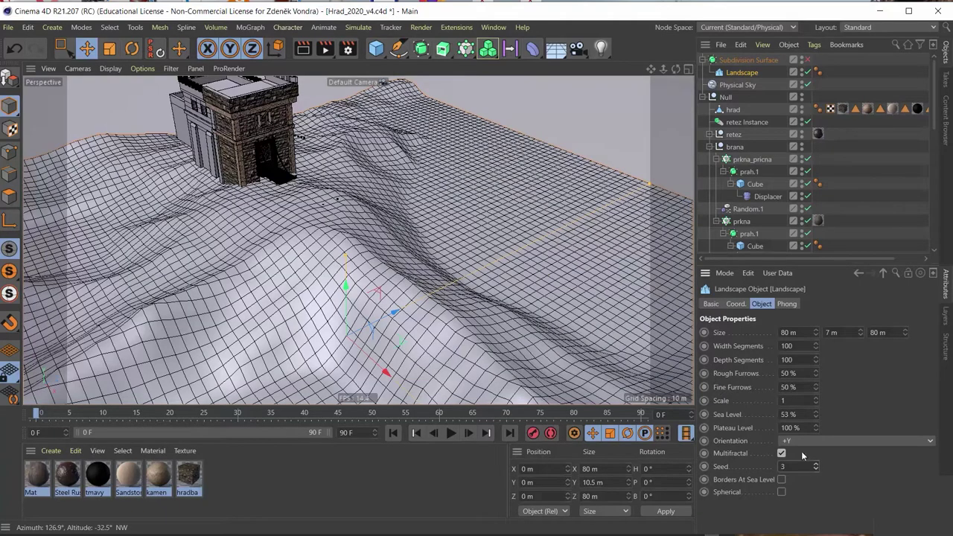
mouse_move(393, 282)
left_mouse_down("alt")
mouse_move(290, 173)
mouse_move(327, 265)
mouse_move(816, 411)
left_mouse_up("alt")
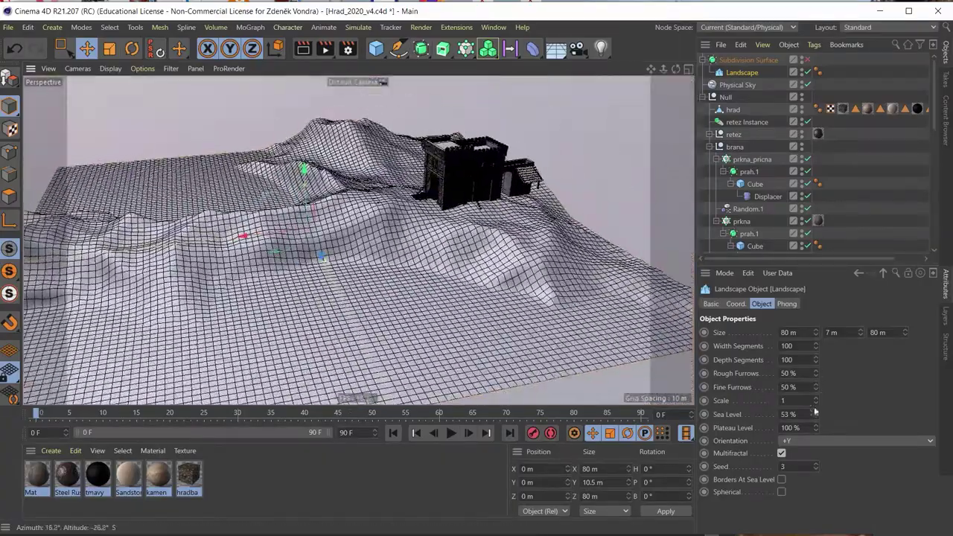
left_click(816, 470)
left_click(816, 470)
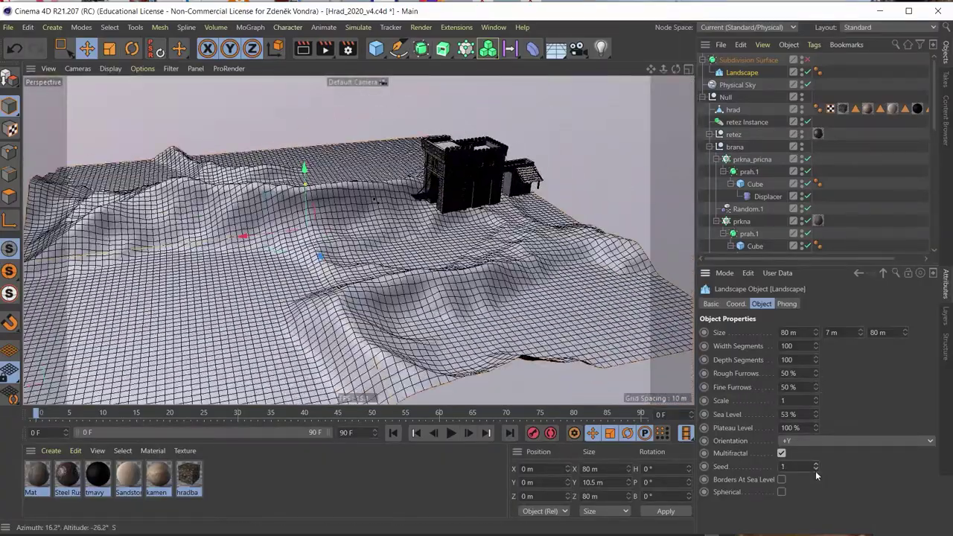
left_click(816, 470)
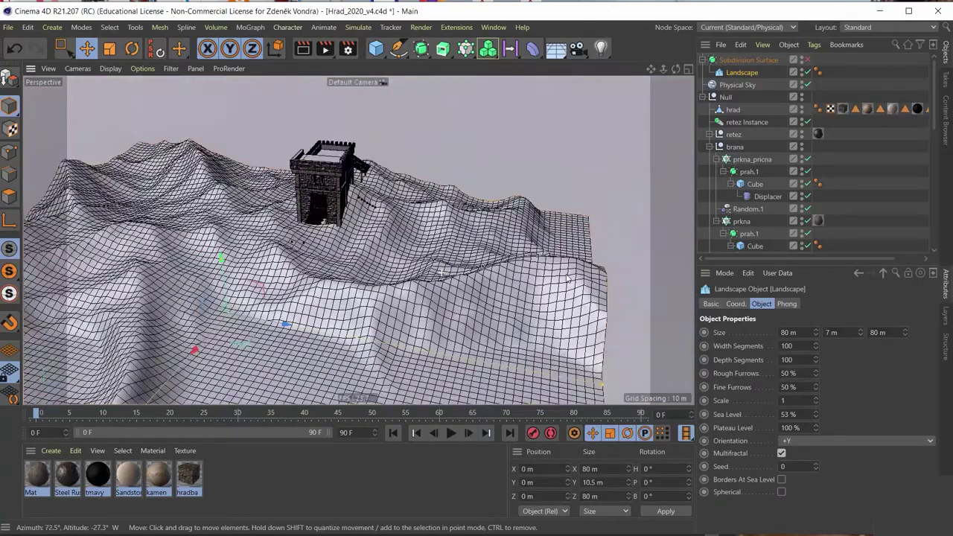
mouse_move(149, 261)
left_mouse_down("alt")
mouse_move(265, 259)
mouse_move(191, 211)
mouse_move(550, 231)
left_mouse_up("alt")
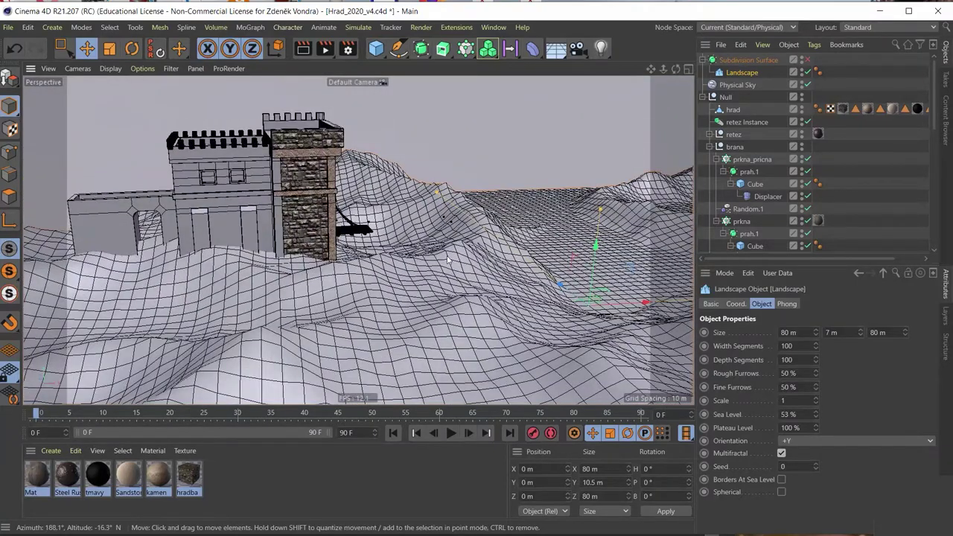
left_click_drag(397, 235, 343, 255, "alt")
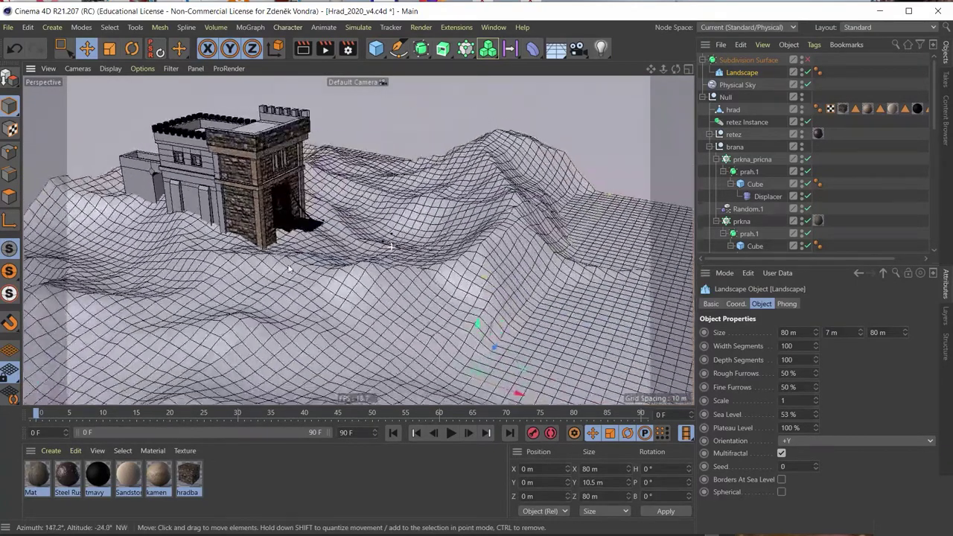
scroll(342, 255, "up", 2)
scroll(310, 214, "up", 2)
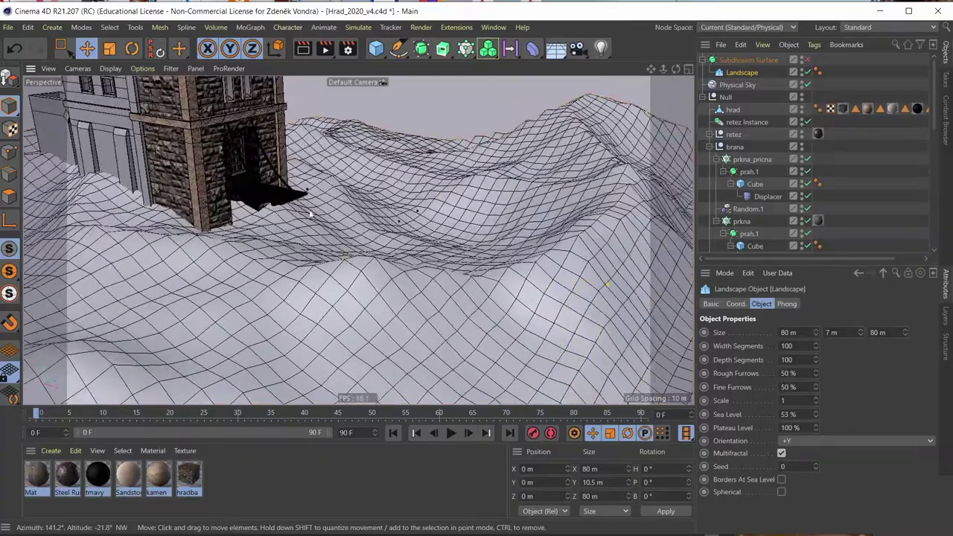
mouse_move(345, 300)
left_mouse_down("alt")
mouse_move(320, 207)
mouse_move(494, 194)
left_mouse_up("alt")
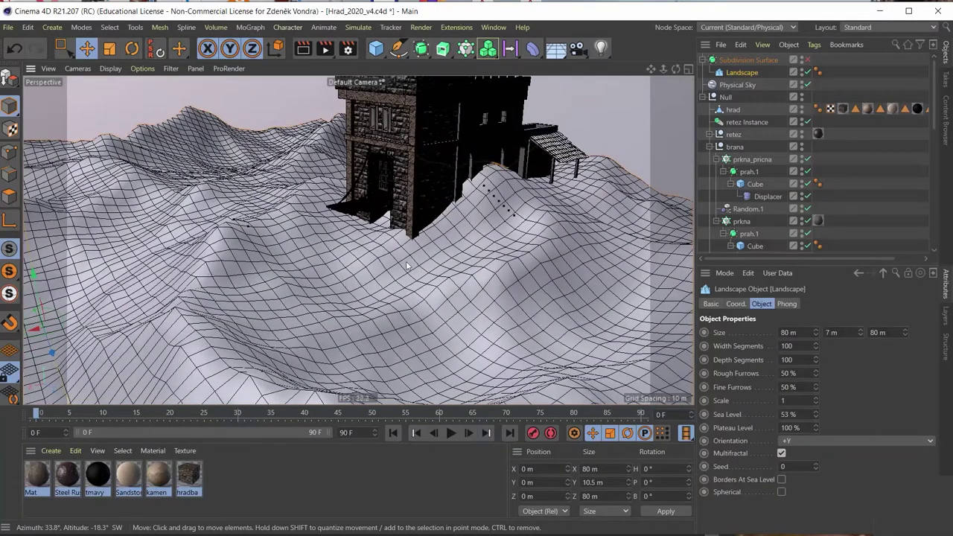
left_click_drag(362, 293, 341, 254, "alt")
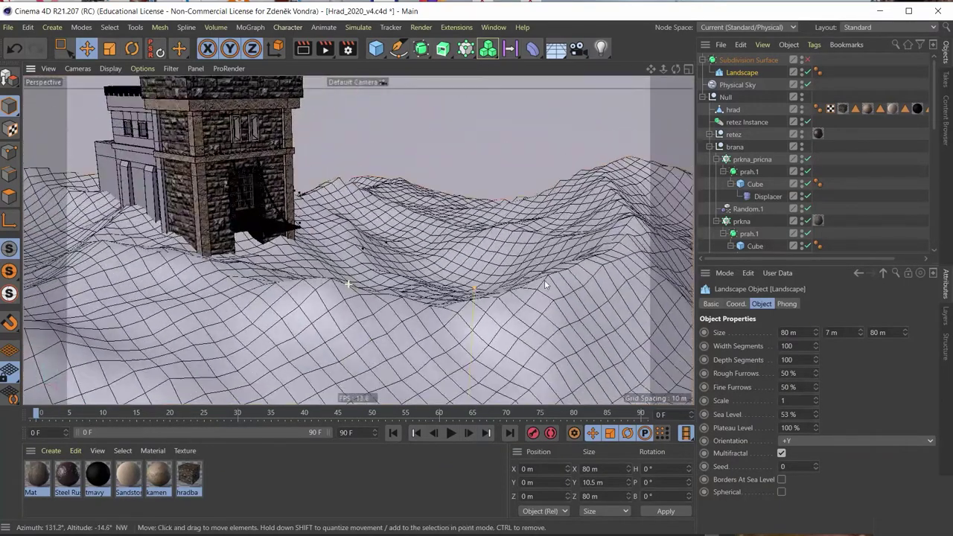
scroll(341, 253, "down", 3)
left_click_drag(247, 269, 194, 230, "alt")
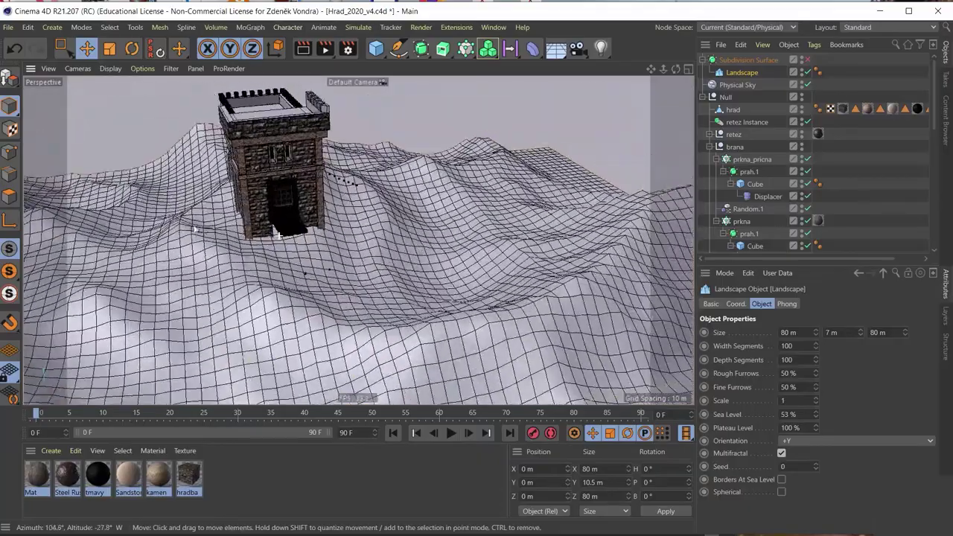
left_click_drag(279, 234, 345, 145, "alt")
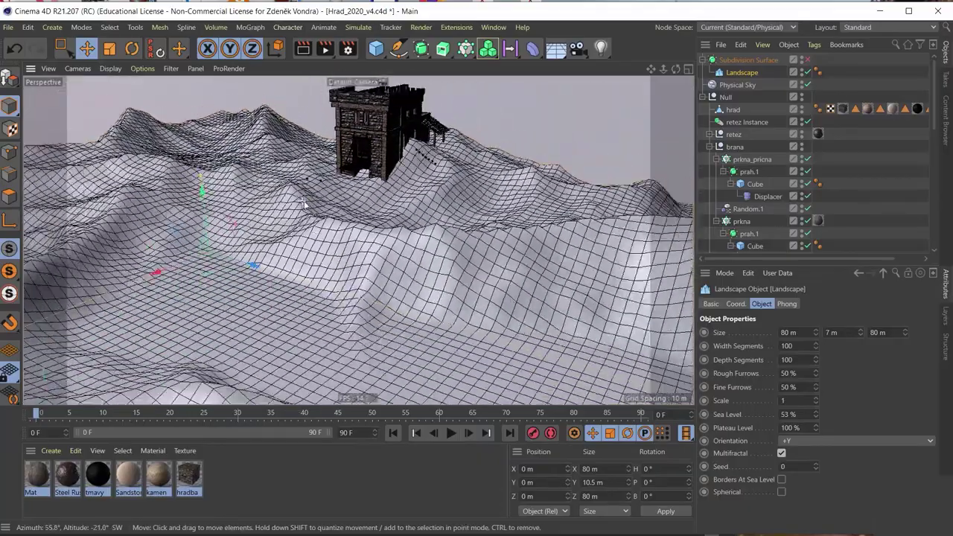
scroll(345, 145, "up", 2)
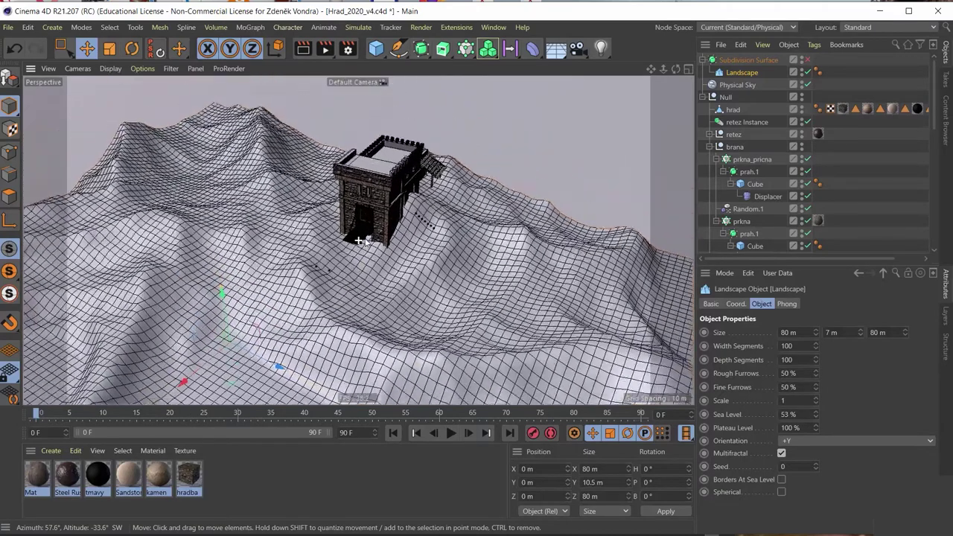
scroll(388, 160, "up", 2)
scroll(428, 173, "up", 2)
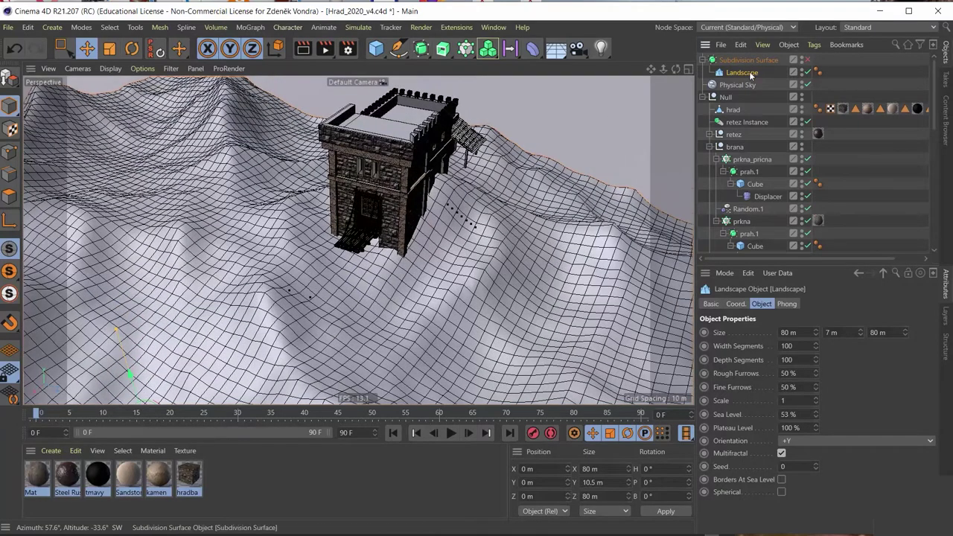
Re-enable the Subdivision Surface and return the viewport to plain Gouraud Shading.
left_click(808, 60)
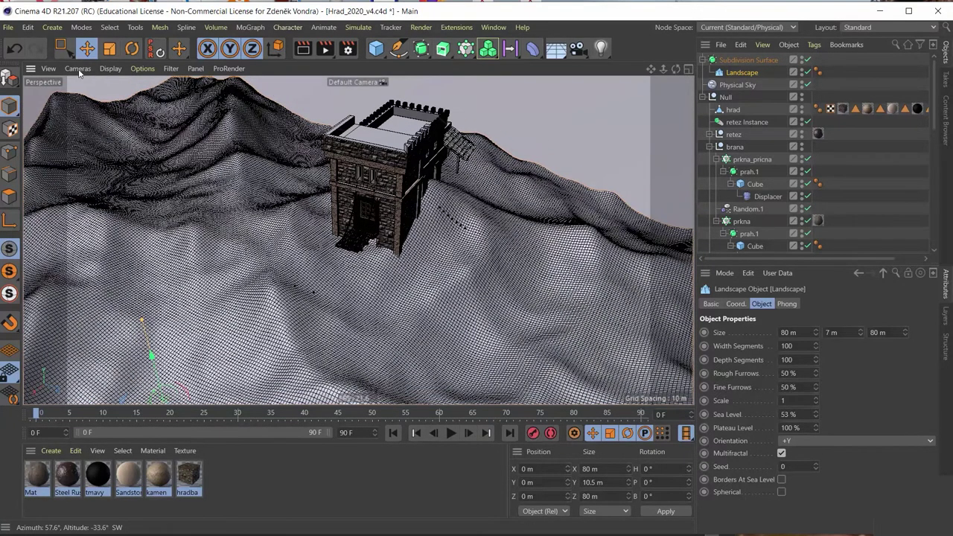
left_click(78, 68)
left_click(123, 88)
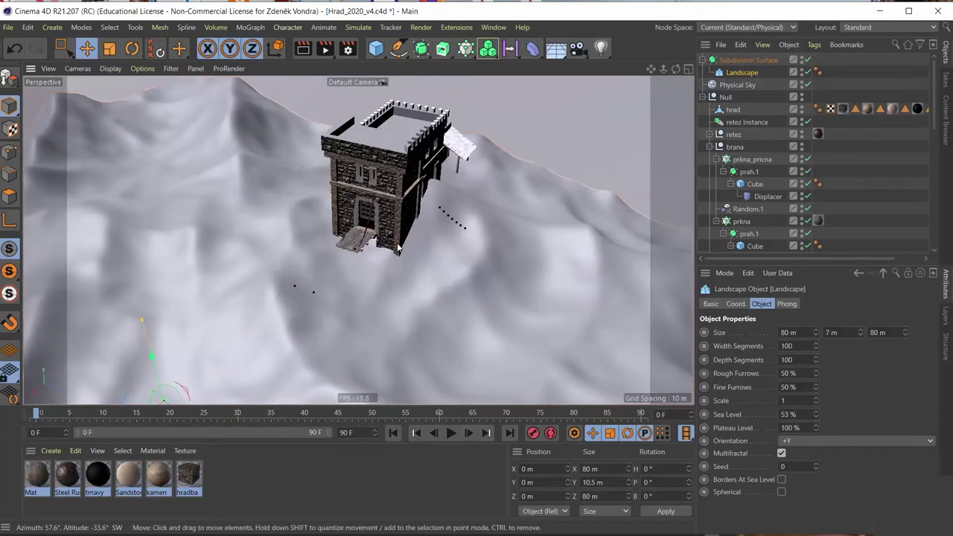
mouse_move(398, 248)
left_mouse_down("alt")
mouse_move(193, 219)
mouse_move(519, 213)
mouse_move(645, 123)
left_mouse_up("alt")
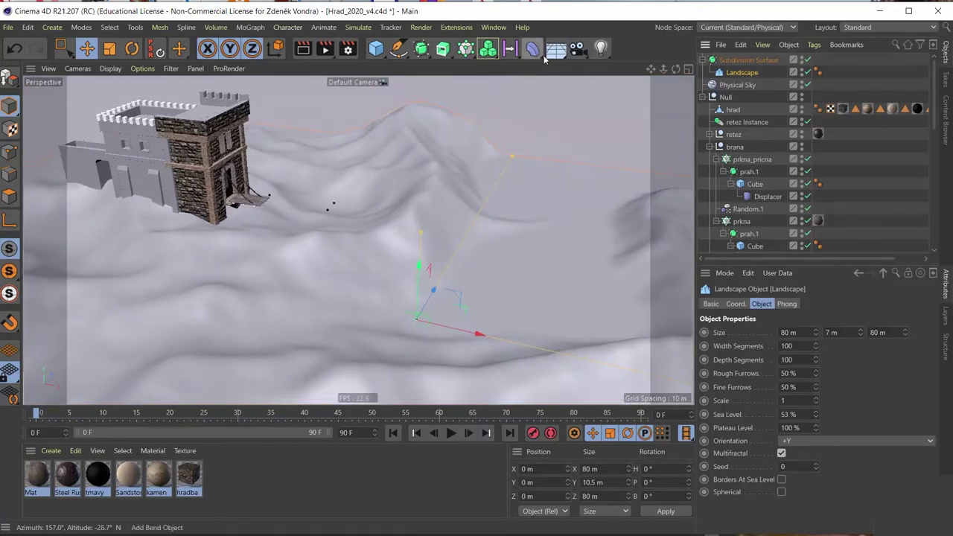
Add a Displacer deformer and place it under the Landscape object.
left_click(545, 59)
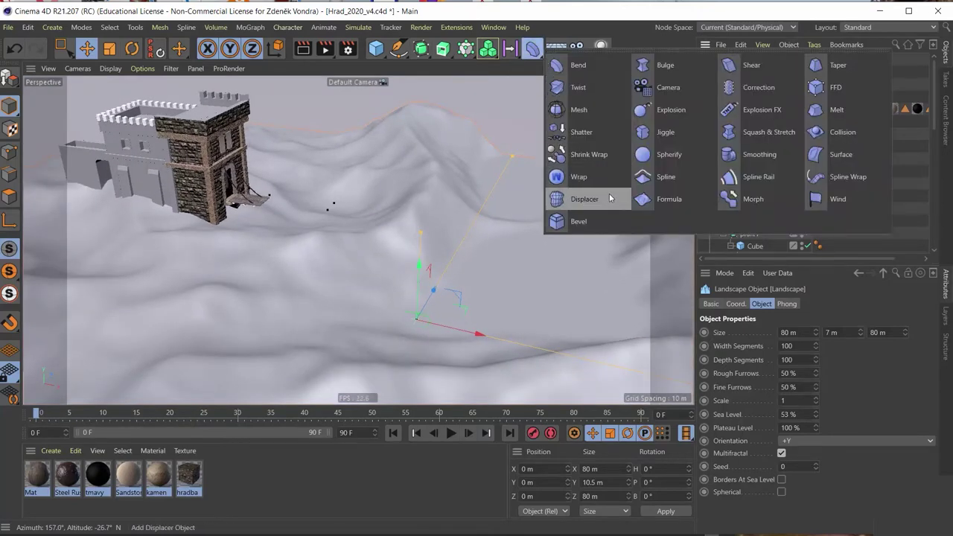
left_click(609, 197)
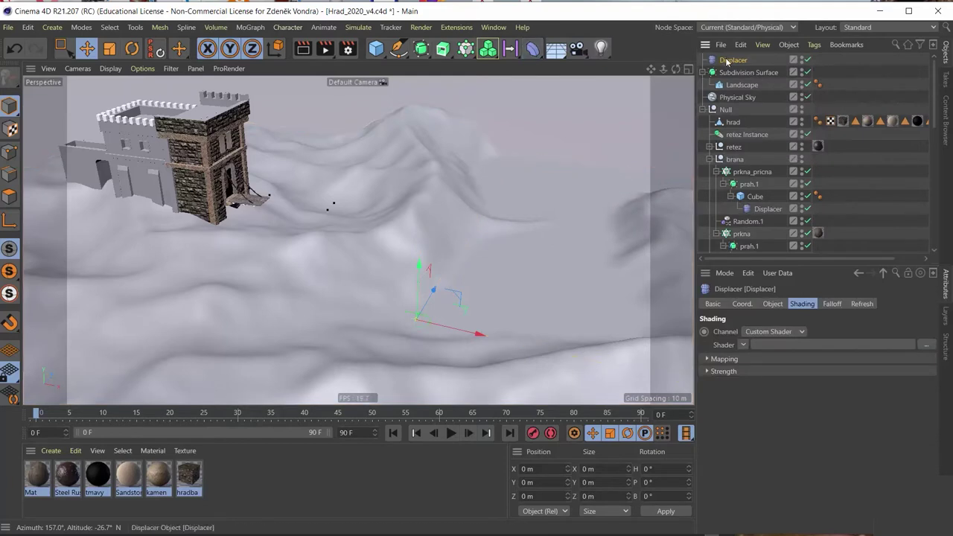
left_click_drag(728, 62, 744, 89)
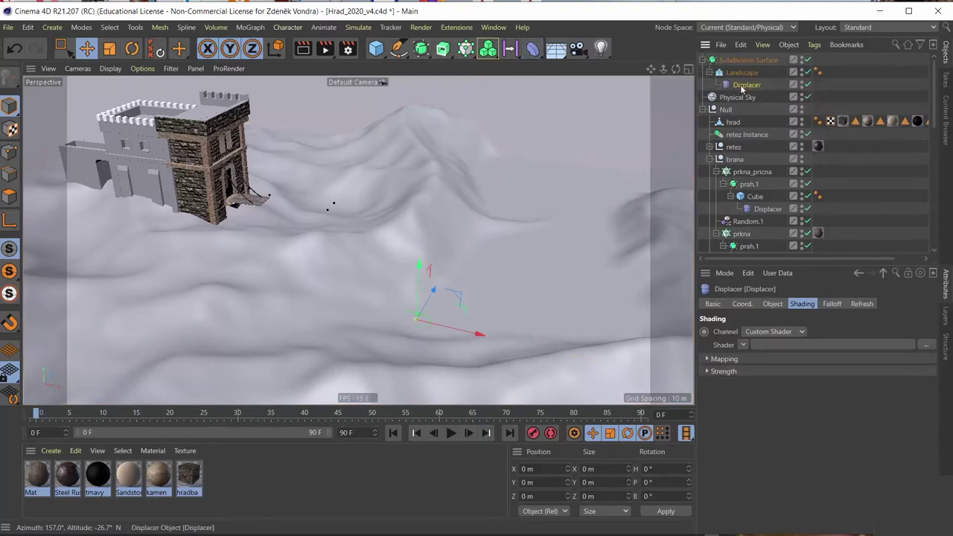
Load a Noise shader into the Displacer's Shading channel and open its settings.
left_click(743, 344)
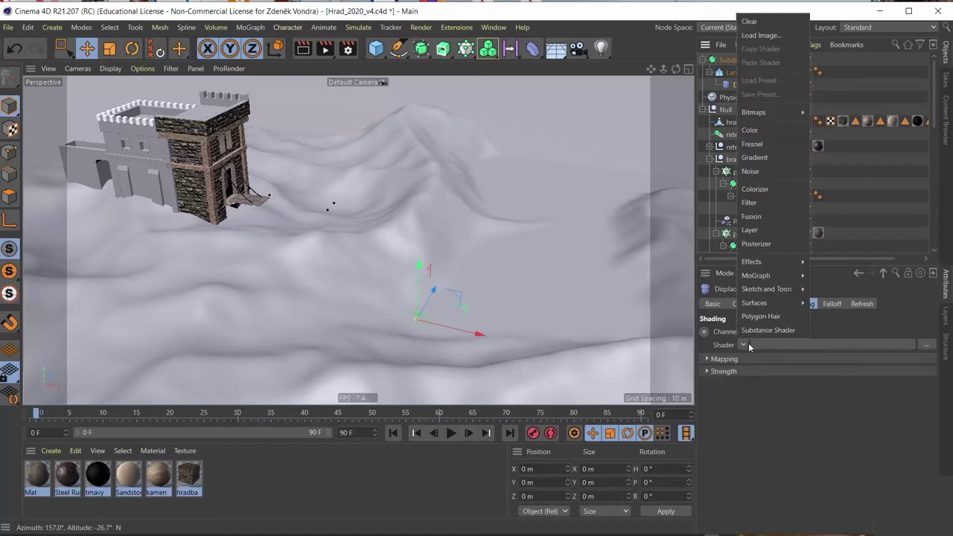
left_click(776, 170)
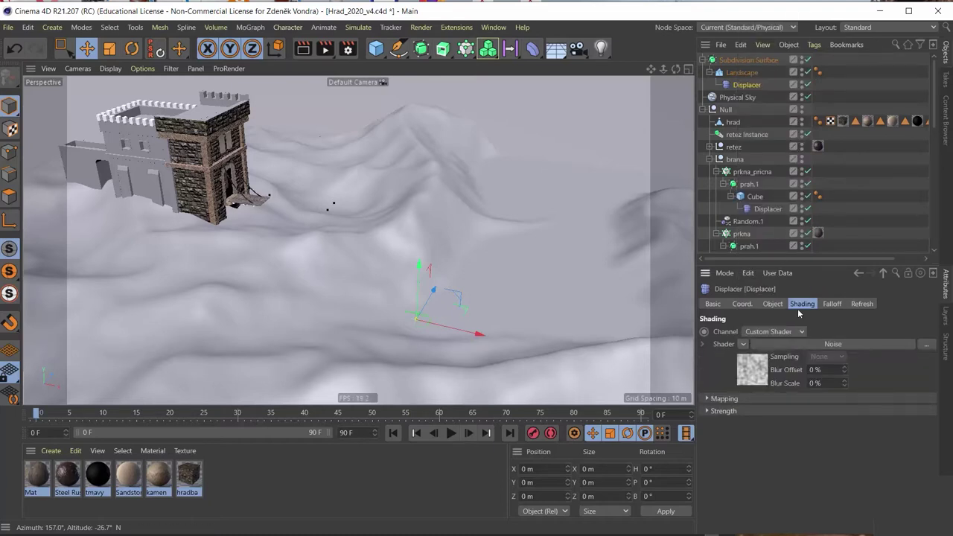
left_click(827, 345)
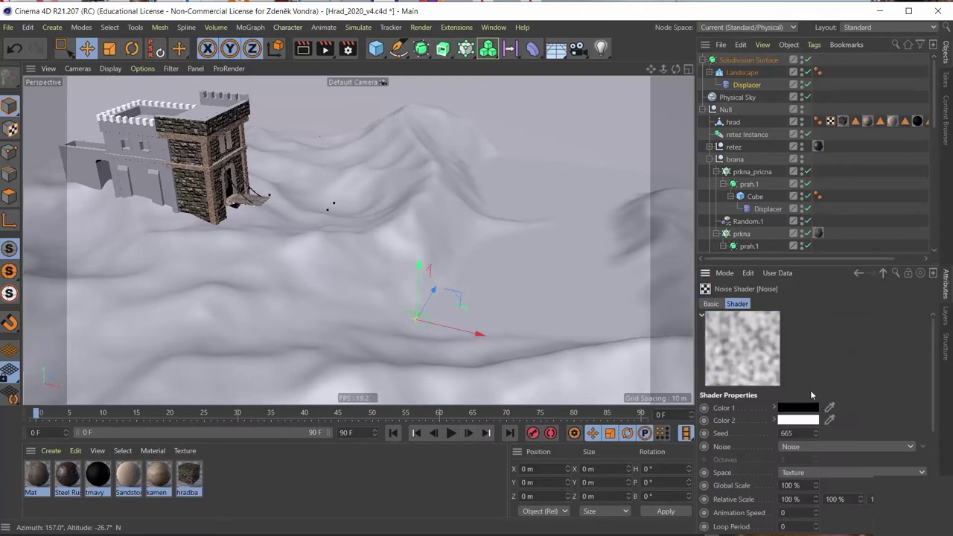
Raise the Displacer's Height from 0.1 m to 0.5 m and check the bumpier terrain.
left_click(747, 87)
left_click(772, 305)
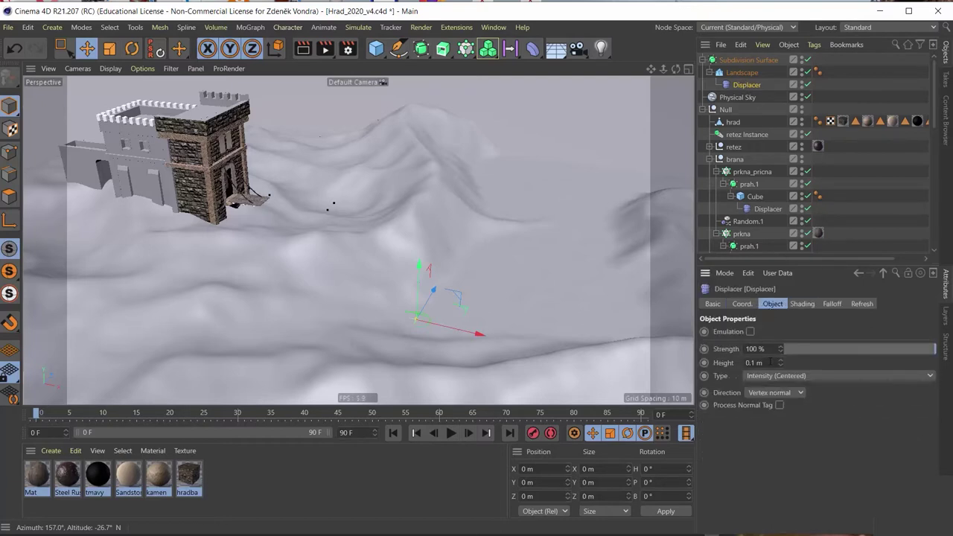
key("Return")
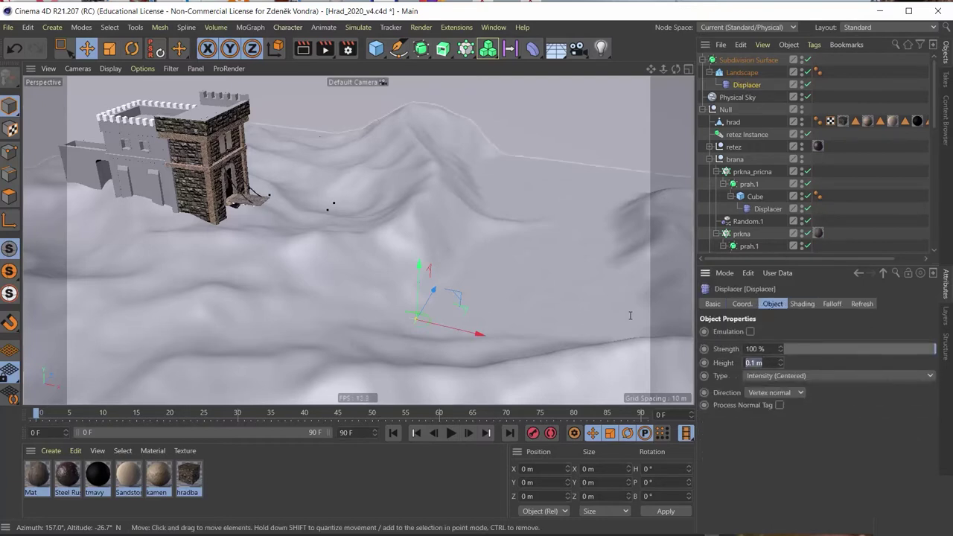
type("0.")
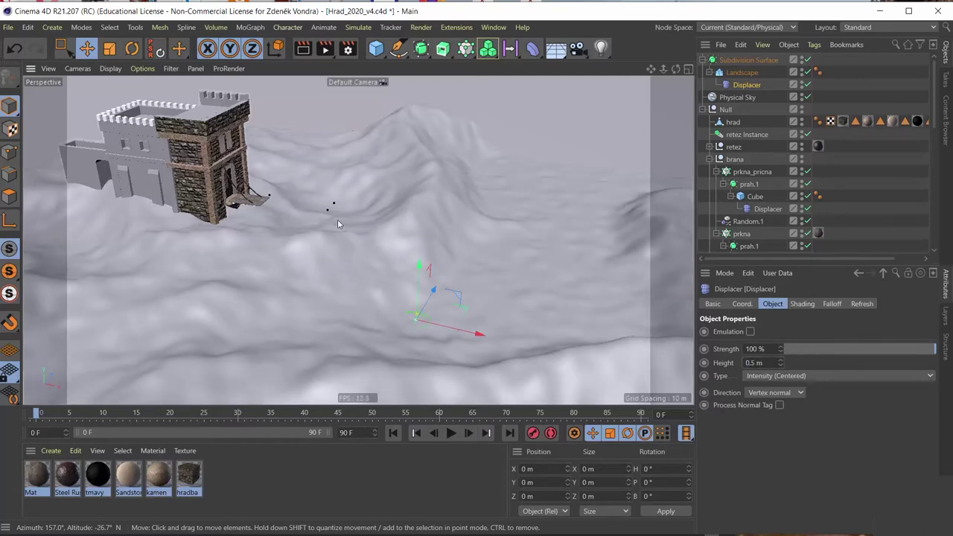
left_click_drag(338, 219, 455, 242, "alt")
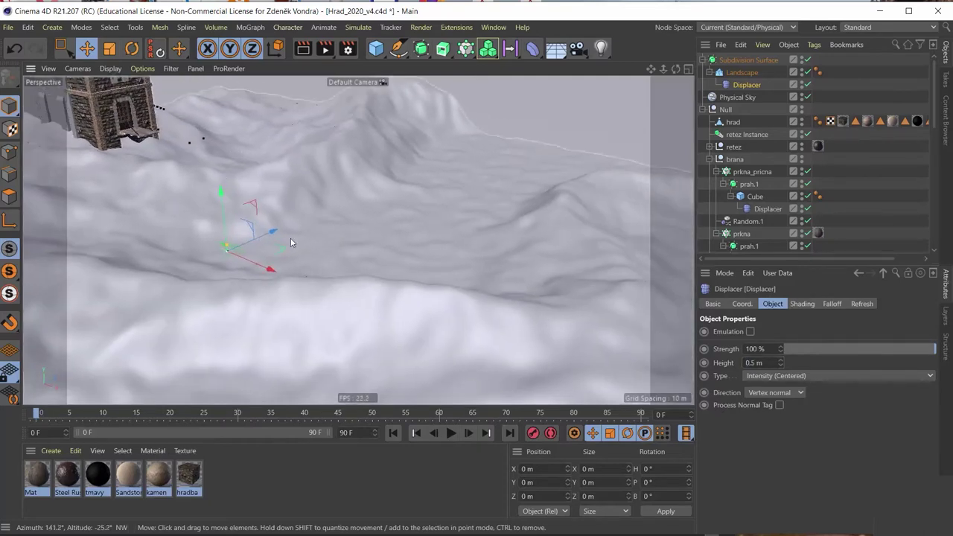
mouse_move(291, 242)
left_mouse_down("alt")
mouse_move(199, 306)
mouse_move(277, 298)
left_mouse_up("alt")
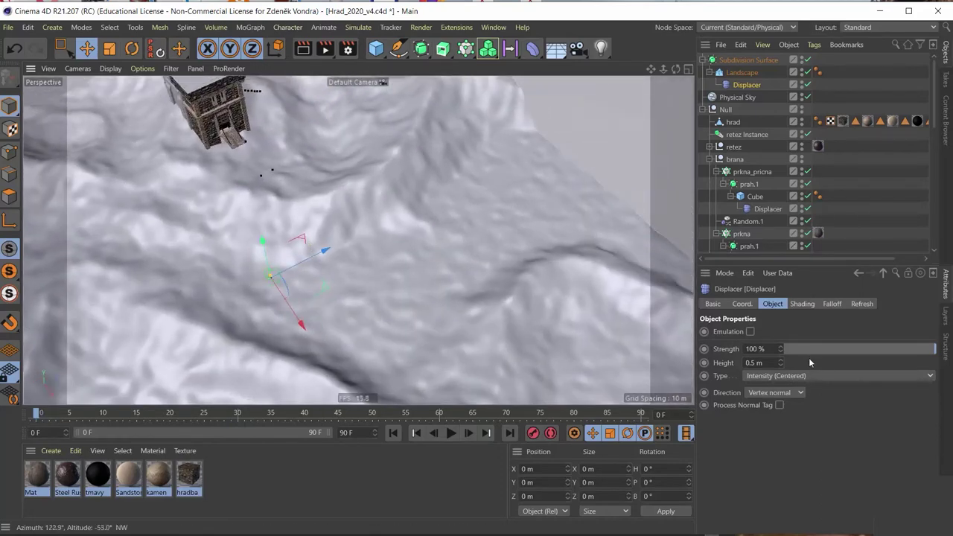
Set the Noise shader's Global Scale to 300 % and Relative Scale X and Y to 300 %.
left_click(804, 304)
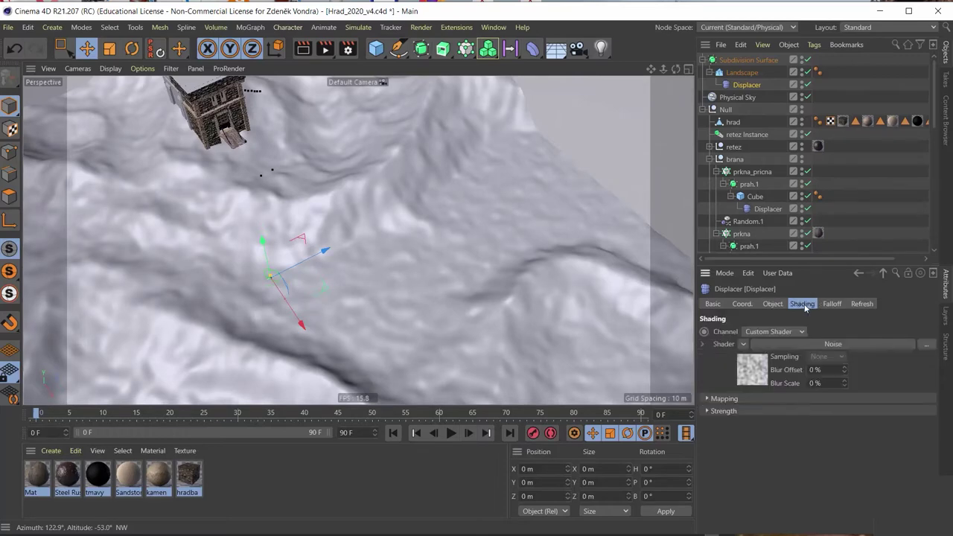
left_click(811, 345)
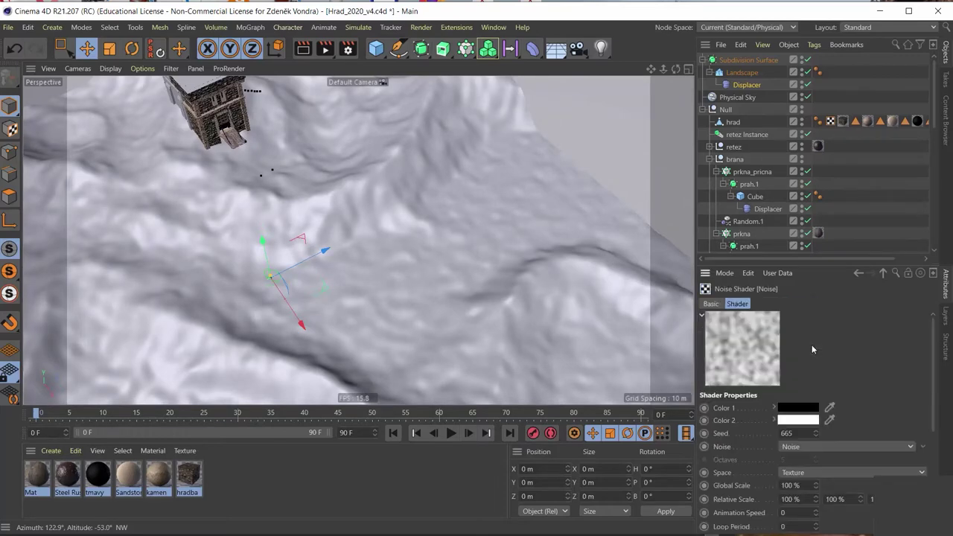
left_click(790, 485)
key("BackSpace")
key("Tab")
type("30")
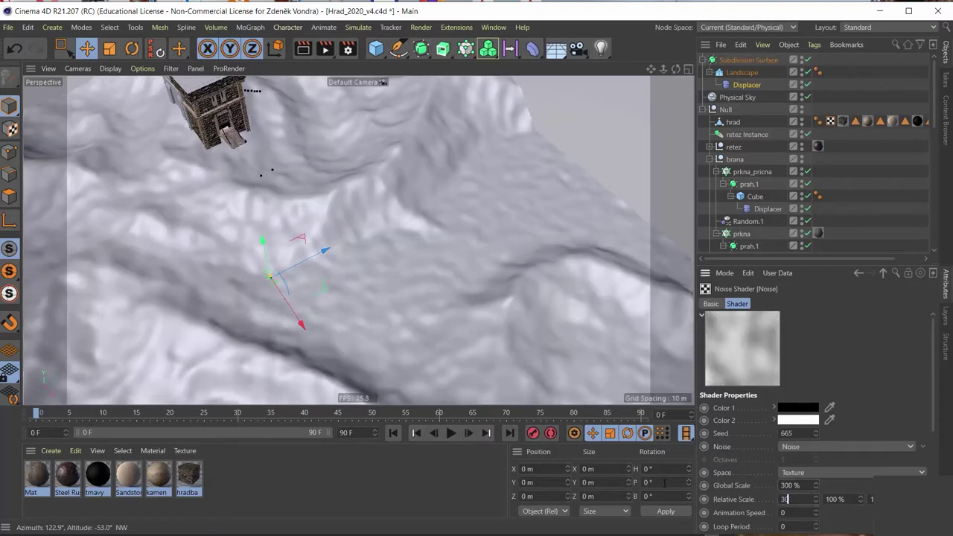
key("Tab")
type("30")
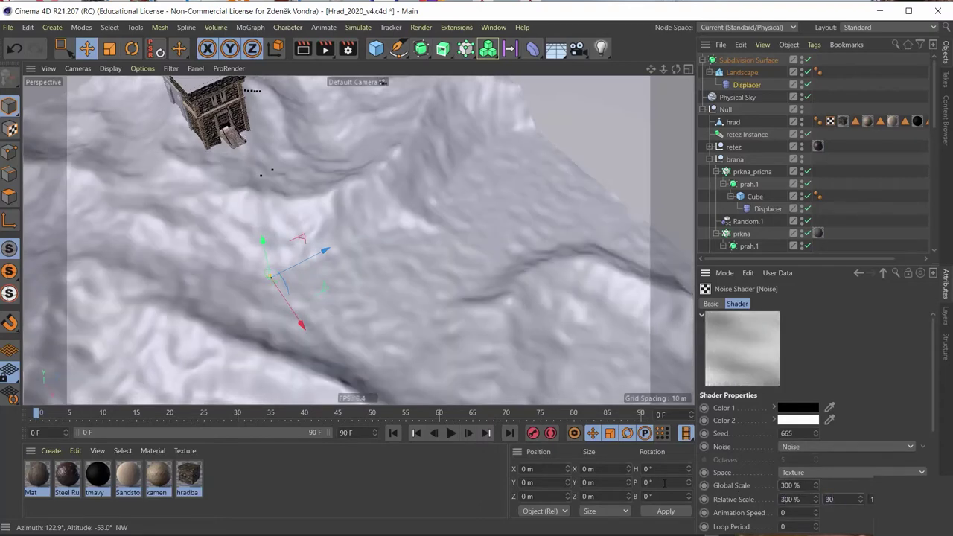
key("Tab")
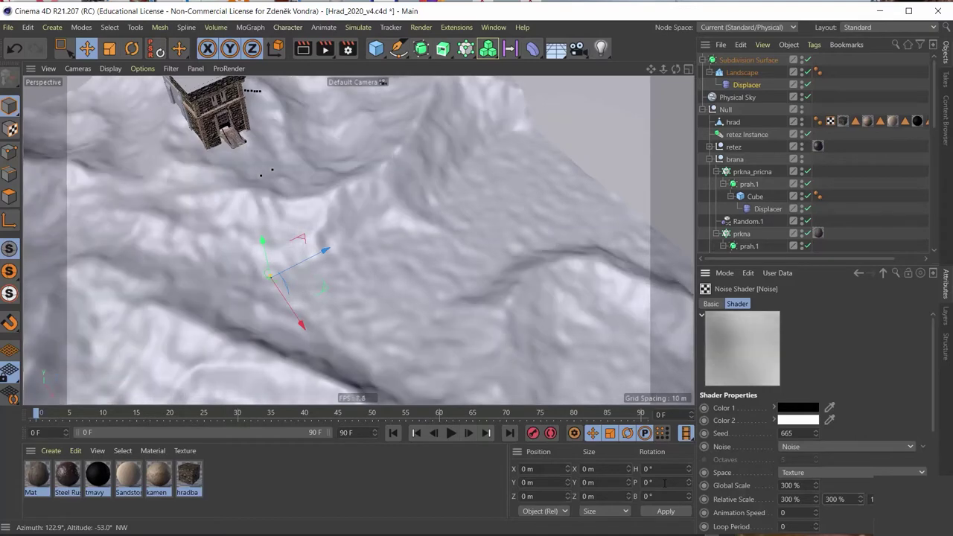
key("Tab")
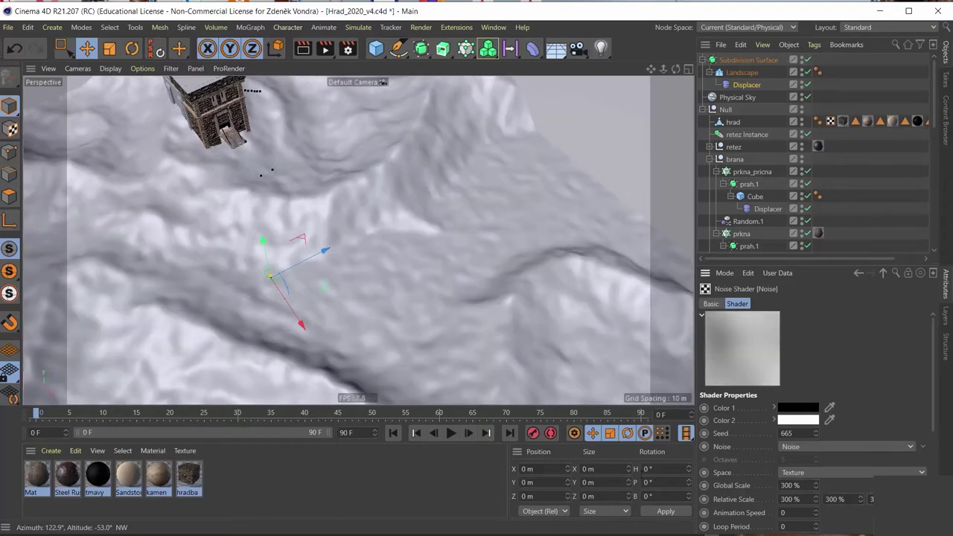
left_click_drag(676, 68, 705, 181)
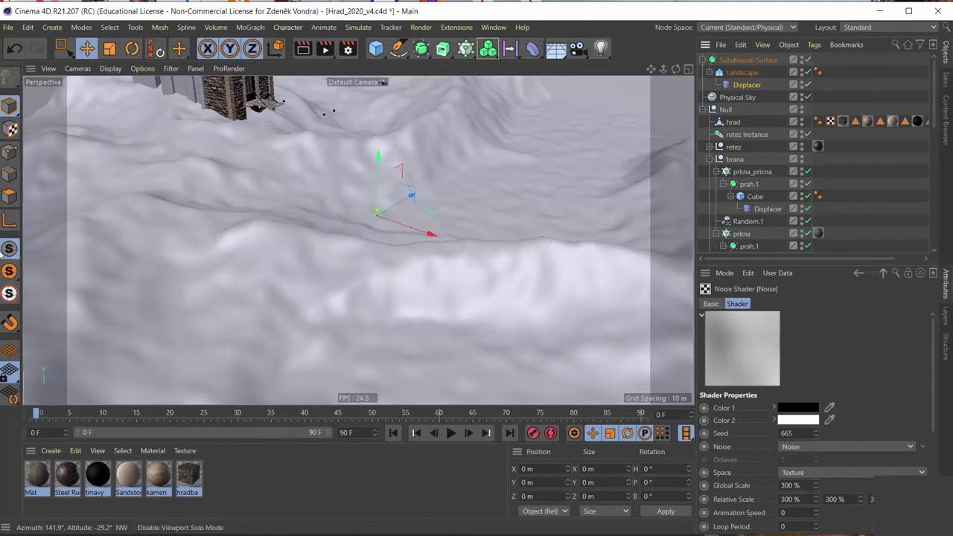
Add a Plane object sized 80 m wide by 80 m high.
left_click(377, 49)
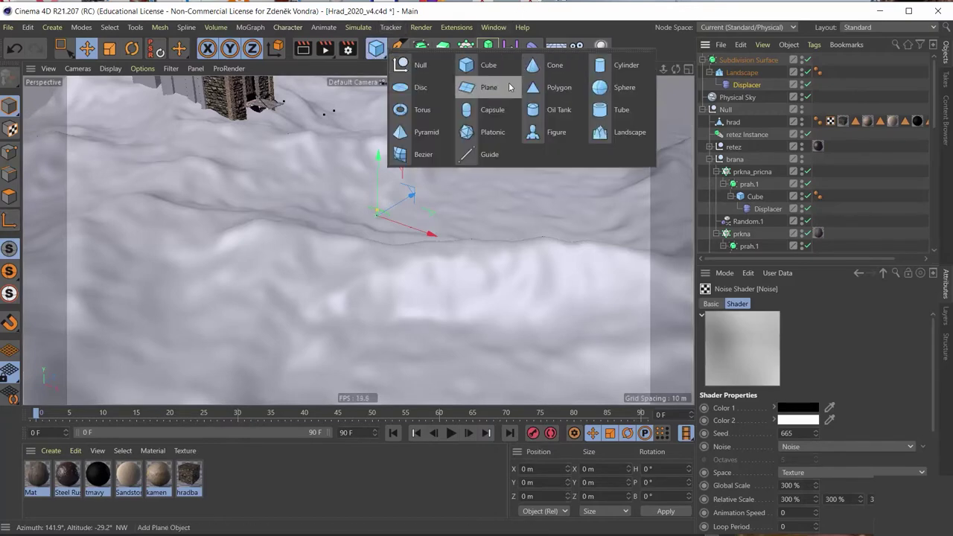
left_click(509, 87)
scroll(488, 208, "up", 3)
scroll(485, 216, "up", 2)
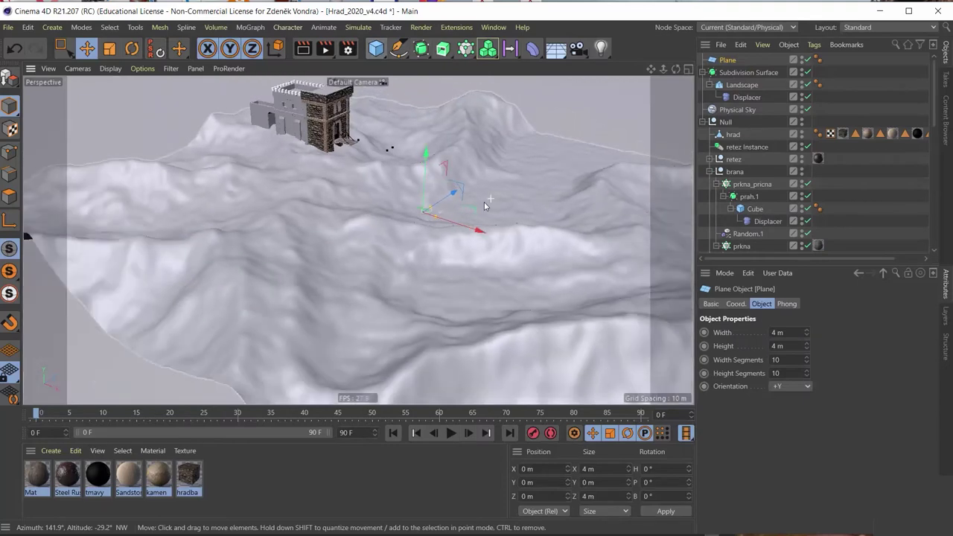
scroll(484, 201, "down", 1)
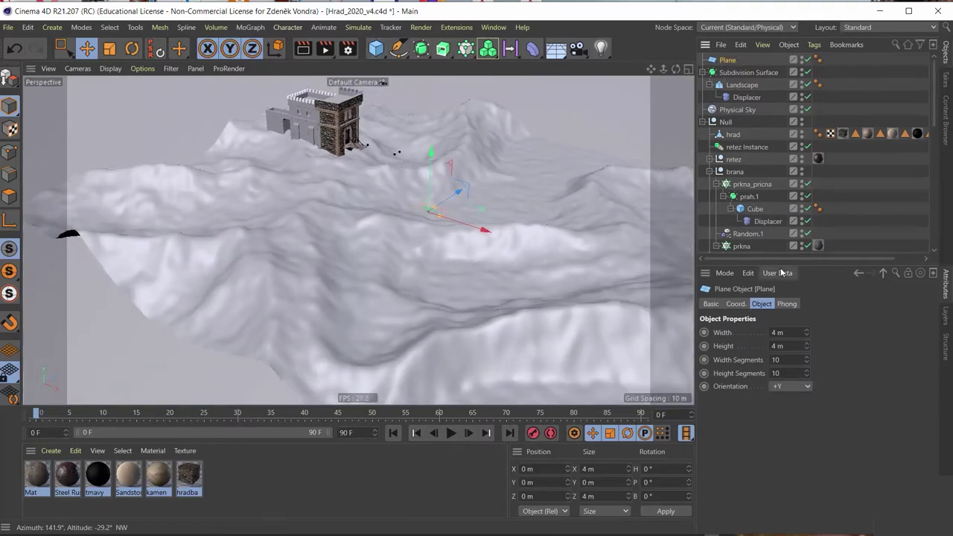
left_click(778, 333)
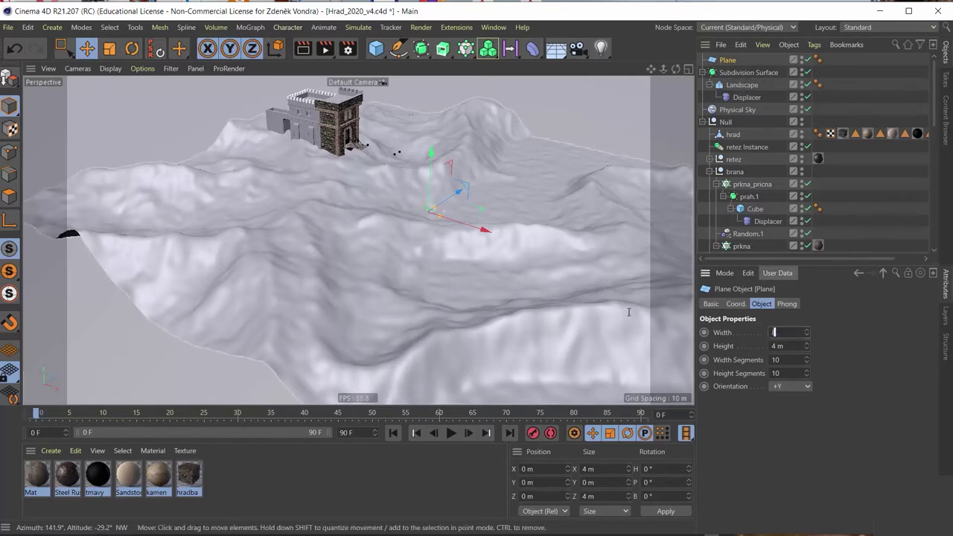
type("80")
key("Tab")
type("80")
key("Return")
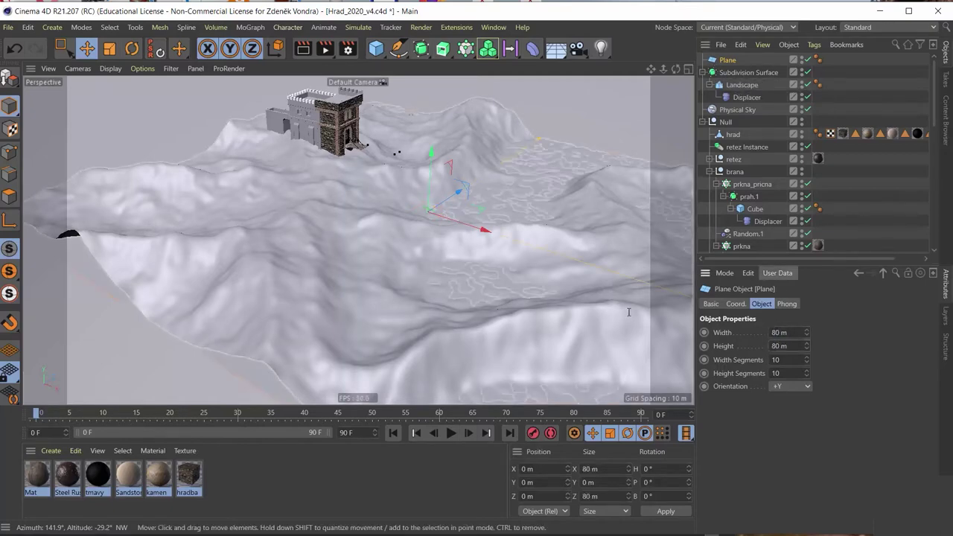
scroll(385, 181, "up", 2)
scroll(454, 196, "up", 2)
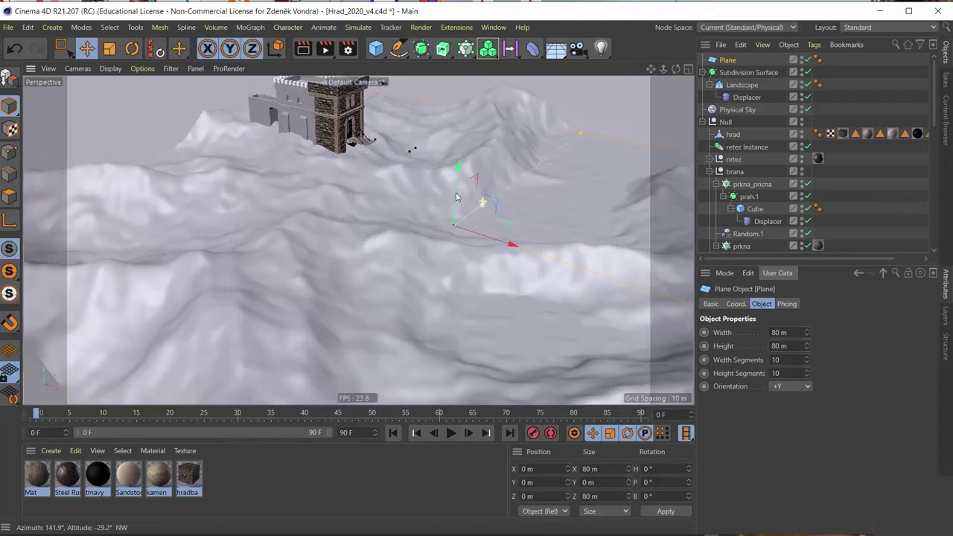
Lift the Plane slightly to Y 0.582 m so it covers the landscape.
mouse_move(456, 196)
left_mouse_down()
mouse_move(470, 195)
mouse_move(324, 207)
mouse_move(246, 175)
mouse_move(261, 262)
mouse_move(287, 257)
mouse_move(179, 250)
mouse_move(312, 262)
mouse_move(323, 254)
mouse_move(362, 312)
mouse_move(427, 312)
mouse_move(410, 281)
left_mouse_up()
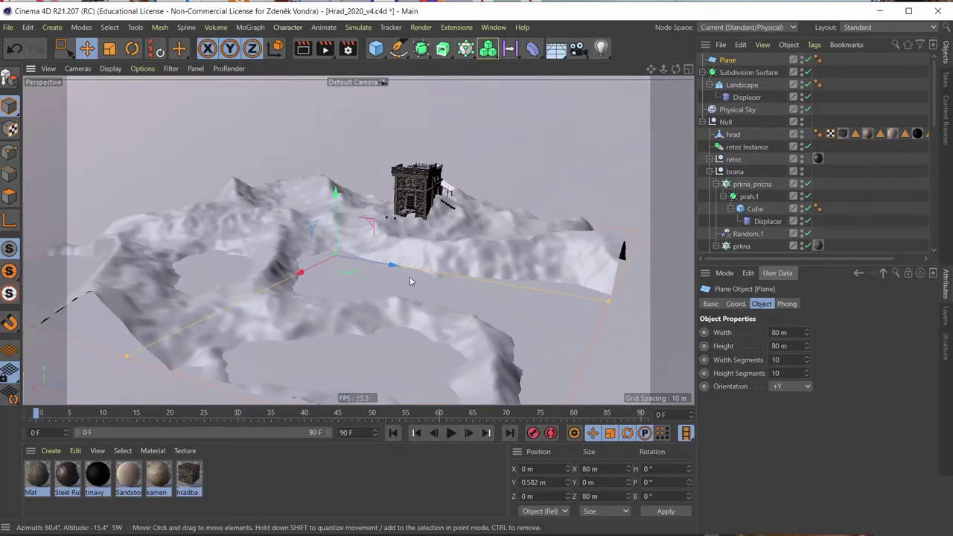
mouse_move(277, 253)
left_mouse_down("alt")
mouse_move(430, 218)
mouse_move(562, 249)
mouse_move(319, 232)
left_mouse_up("alt")
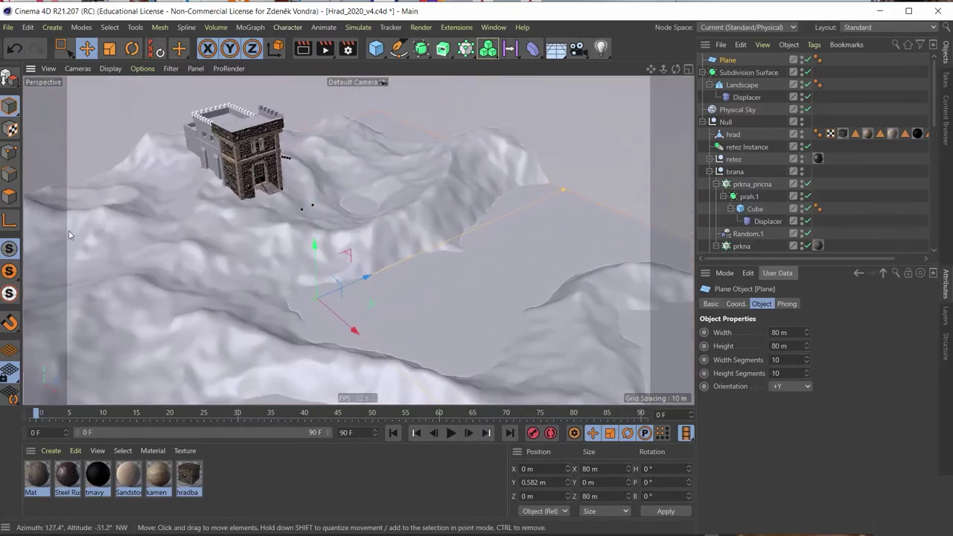
middle_click(309, 195)
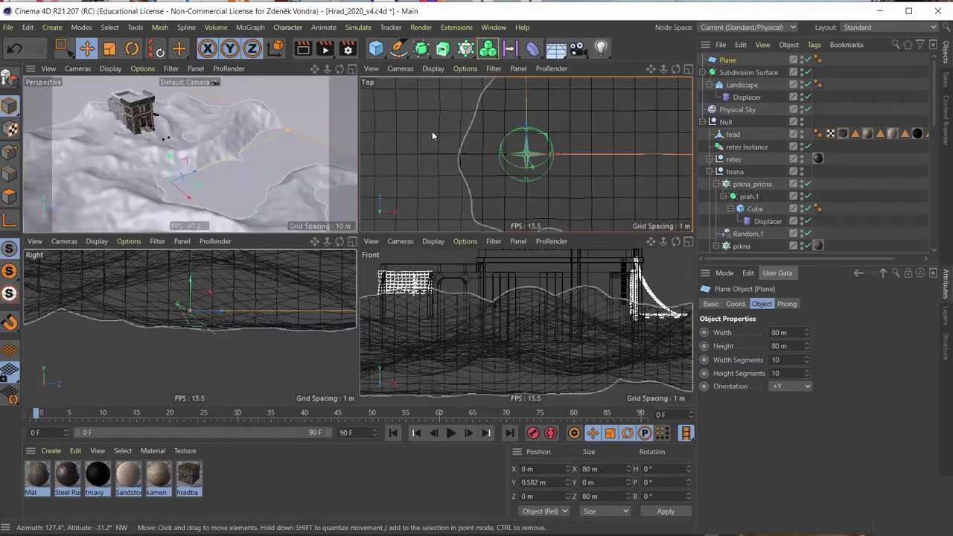
middle_click(294, 139)
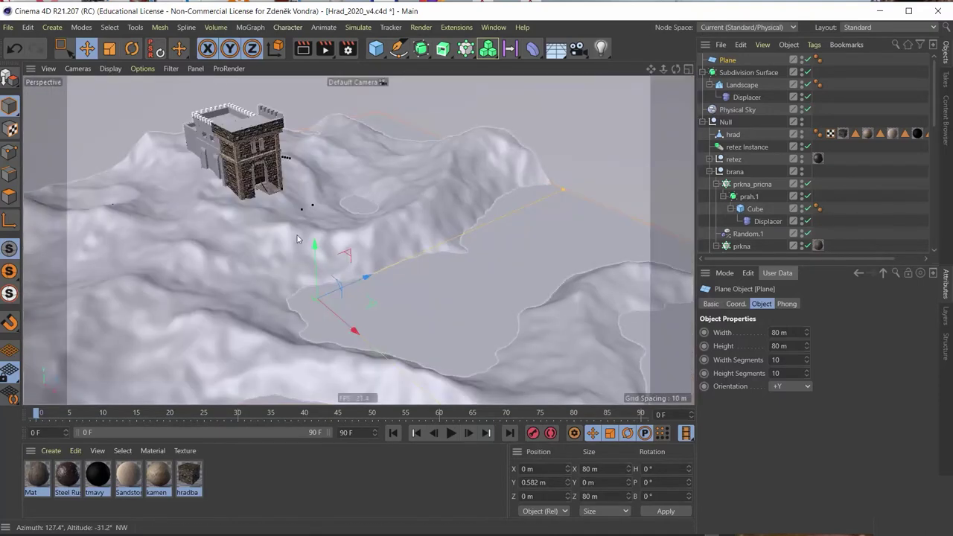
scroll(297, 234, "up", 2)
scroll(297, 224, "up", 2)
scroll(298, 208, "up", 2)
scroll(306, 198, "up", 2)
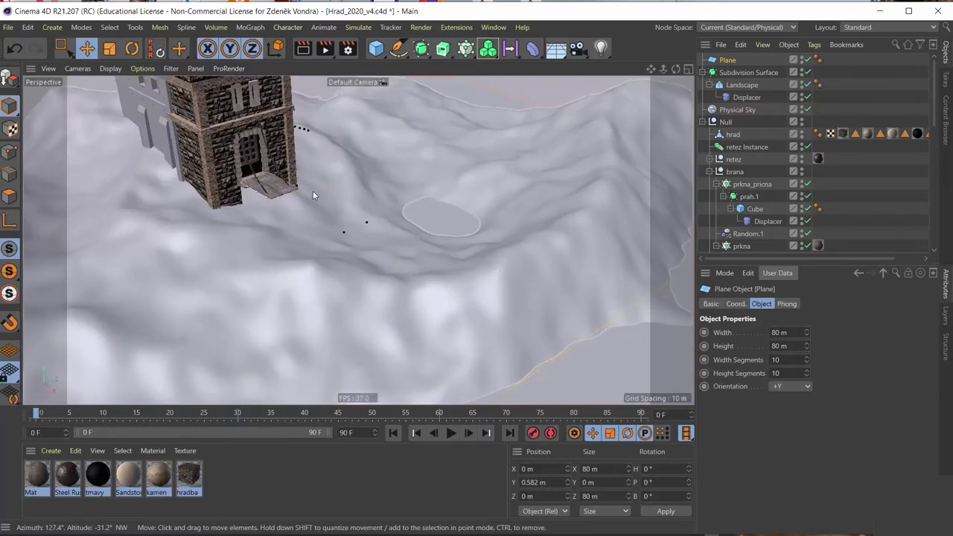
mouse_move(364, 222)
left_mouse_down("alt")
mouse_move(179, 195)
mouse_move(367, 201)
mouse_move(330, 230)
mouse_move(363, 258)
left_mouse_up("alt")
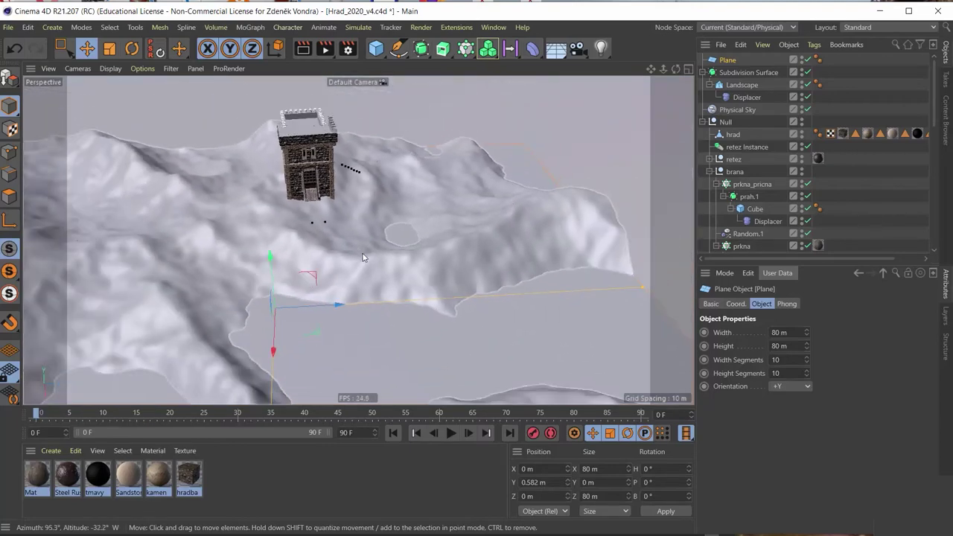
scroll(383, 155, "up", 3)
scroll(383, 156, "up", 3)
Maximize the Top view and zoom out until the whole plane and castle fit.
middle_click(383, 170)
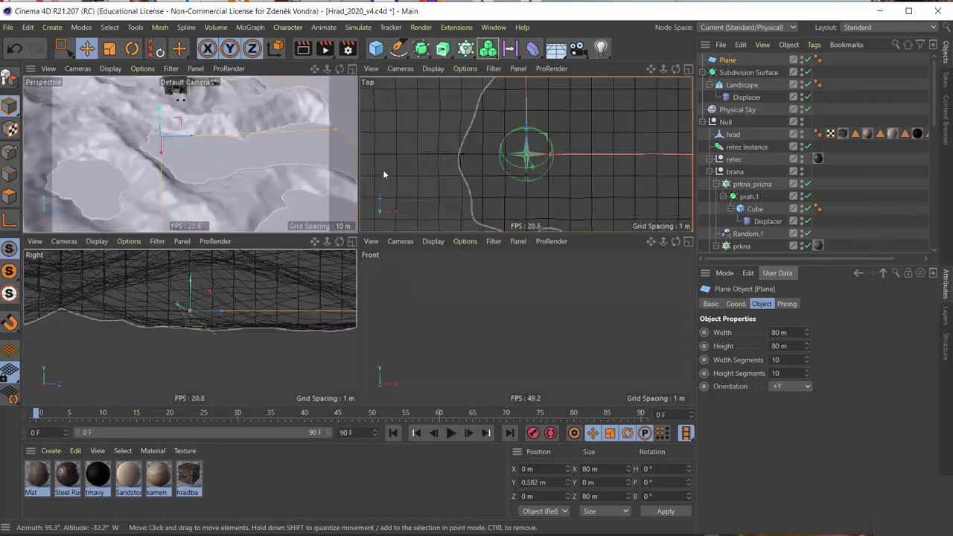
middle_click(425, 136)
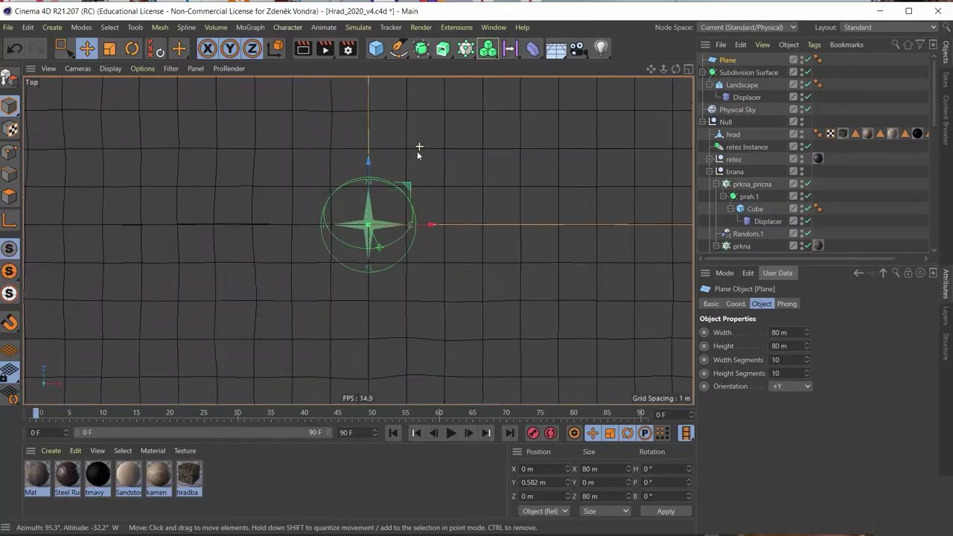
scroll(418, 153, "down", 3)
scroll(414, 144, "down", 3)
scroll(420, 146, "down", 2)
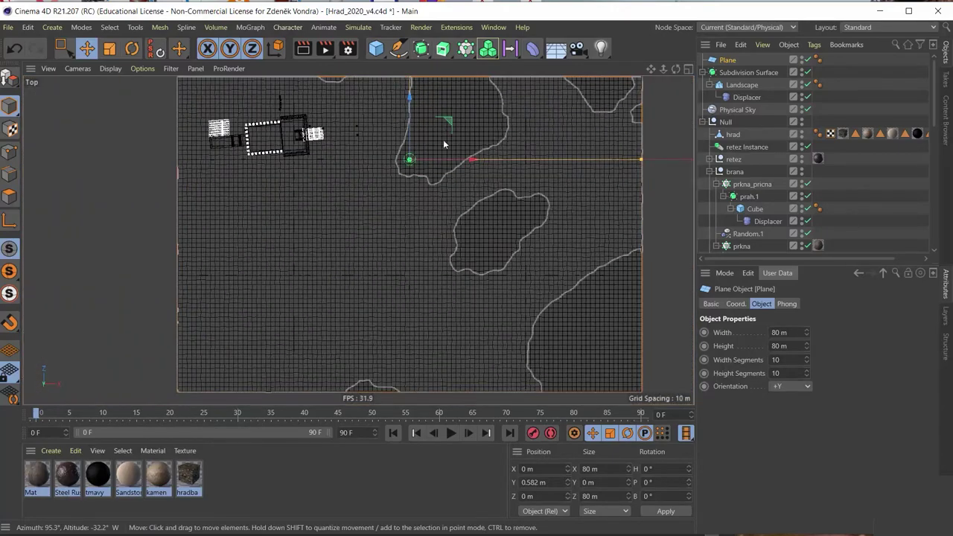
scroll(387, 171, "down", 2)
scroll(417, 161, "down", 1)
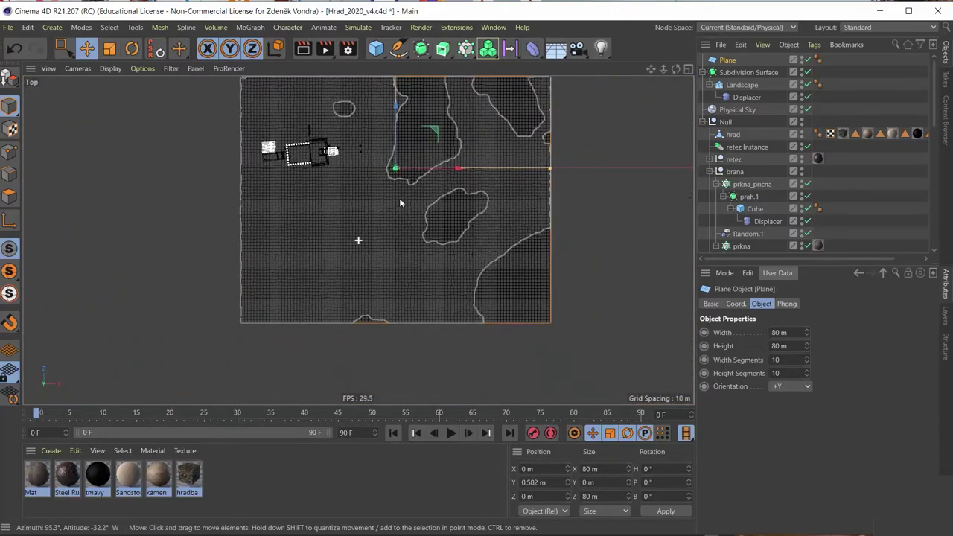
scroll(402, 187, "down", 1)
scroll(387, 208, "down", 1)
scroll(372, 229, "down", 1)
scroll(370, 234, "up", 2)
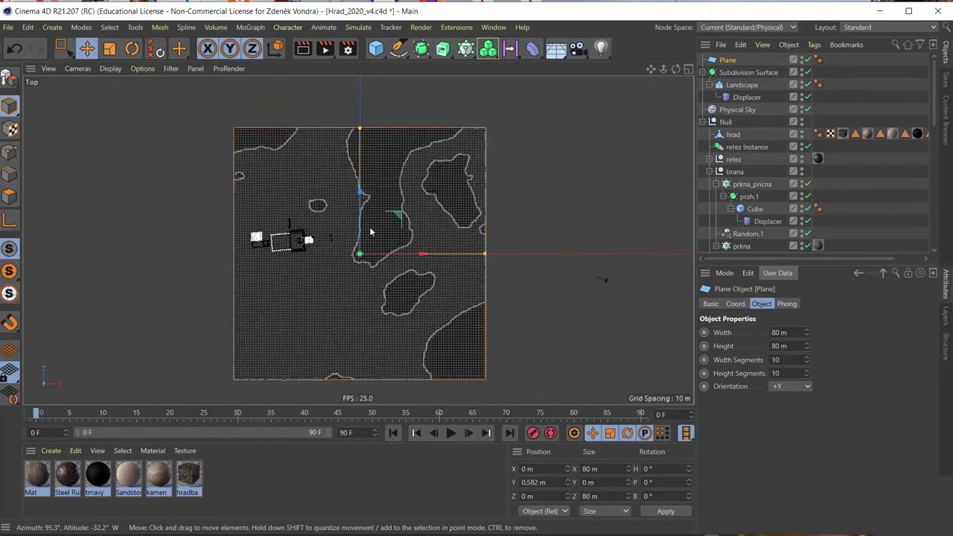
scroll(371, 232, "up", 1)
scroll(373, 222, "up", 1)
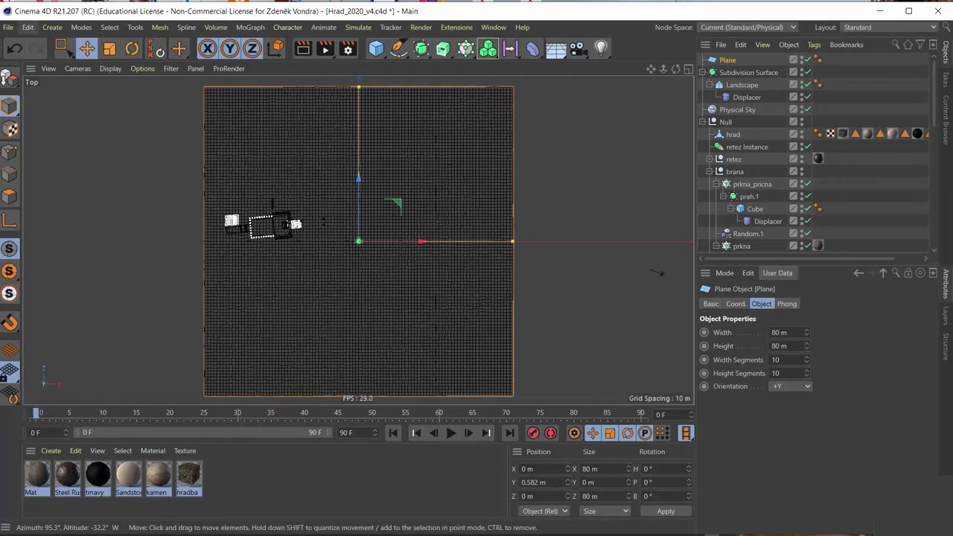
Render the Top view and the Picture Viewer image of the shaded landscape and castle.
left_click(305, 50)
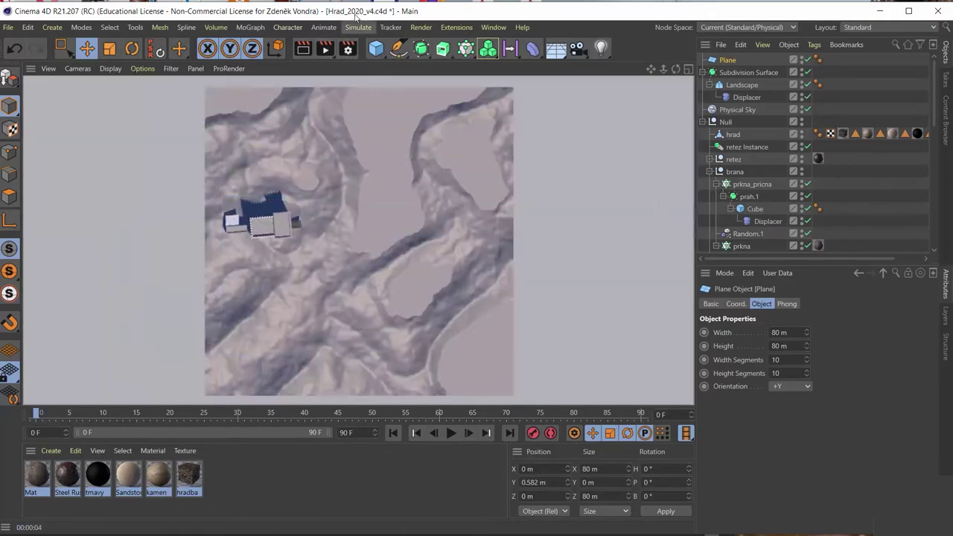
left_click(359, 203)
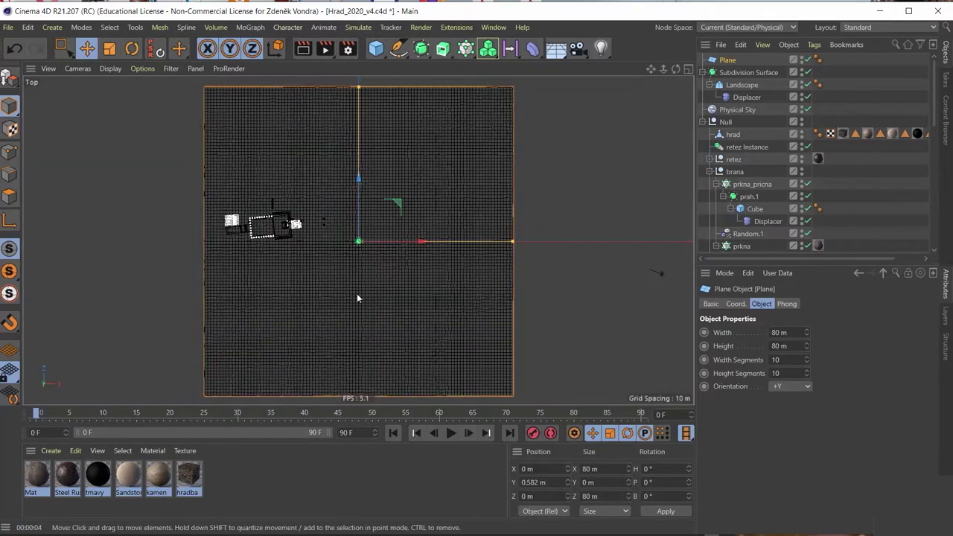
left_click(328, 49)
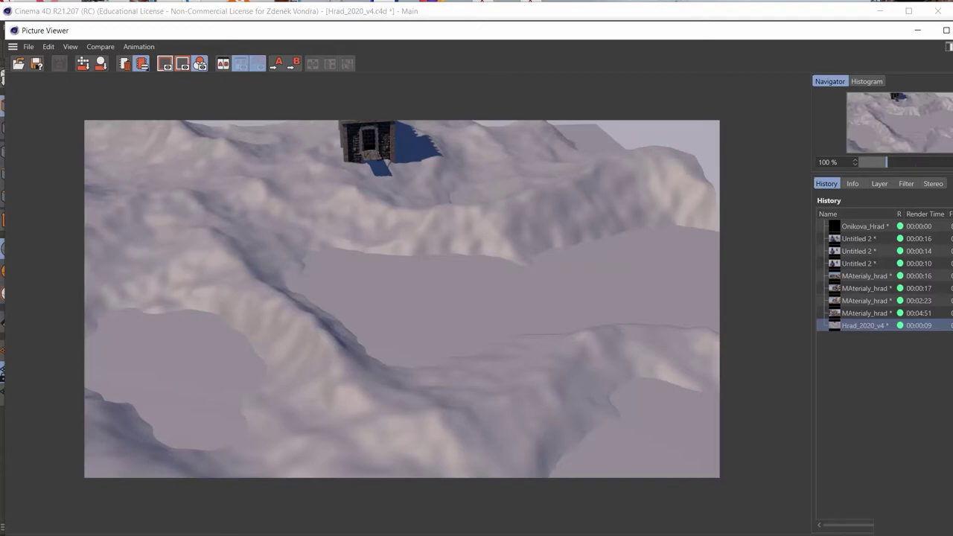
left_click(918, 30)
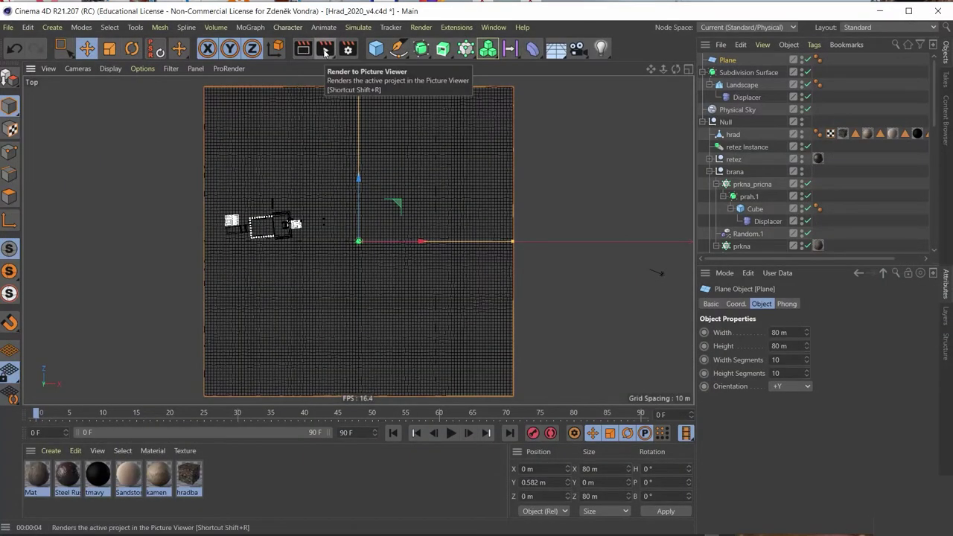
left_click(302, 50)
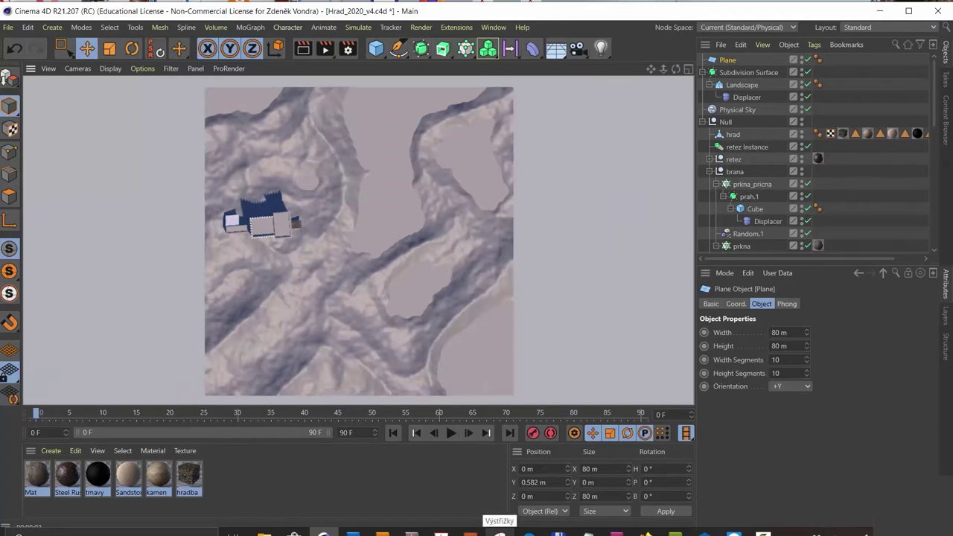
Capture a Snipping Tool snip of the rendered top-down landscape in Cinema 4D.
left_click(499, 534)
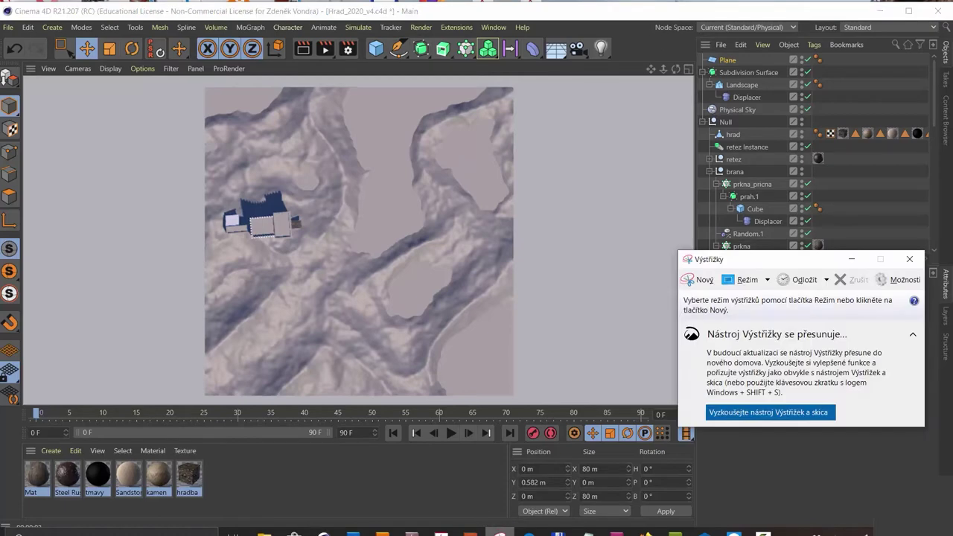
left_click(700, 283)
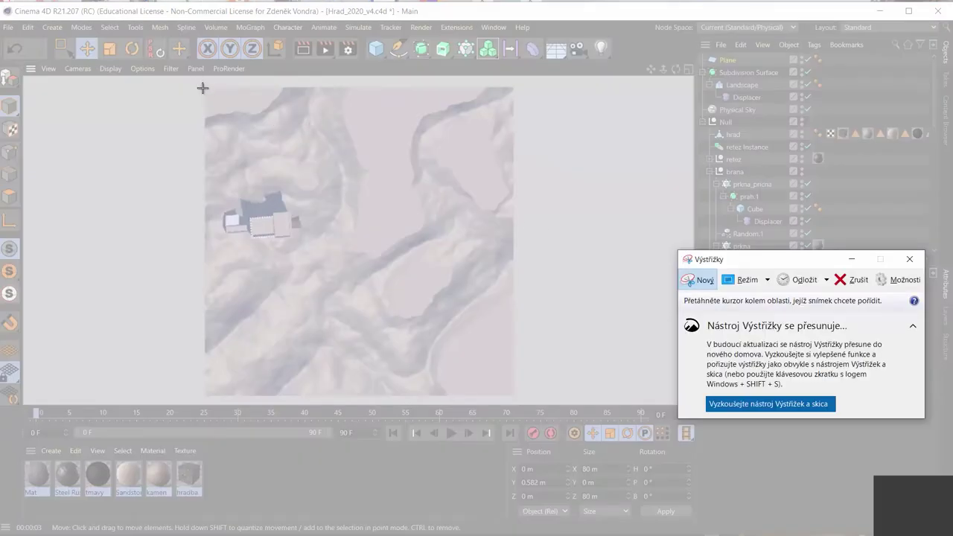
left_click_drag(204, 85, 514, 397)
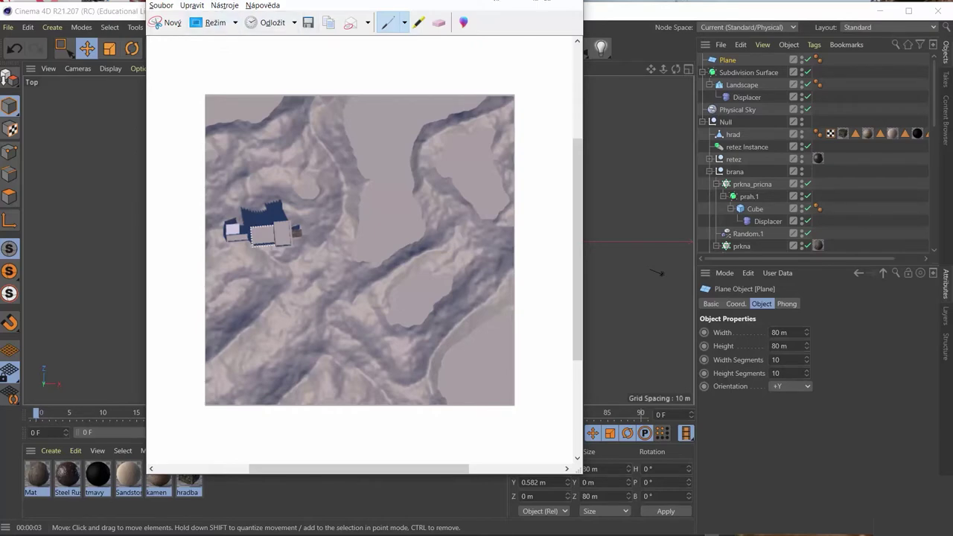
mouse_move(472, 5)
left_mouse_down()
mouse_move(825, 189)
mouse_move(874, 131)
left_mouse_up()
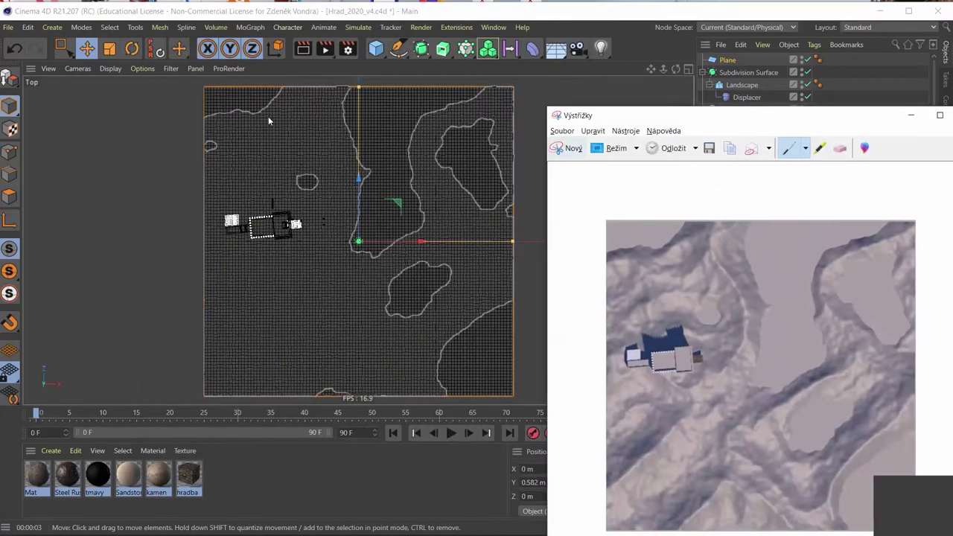
Set the Cinema 4D viewport display to Gouraud Shading.
left_click(101, 71)
left_click(101, 69)
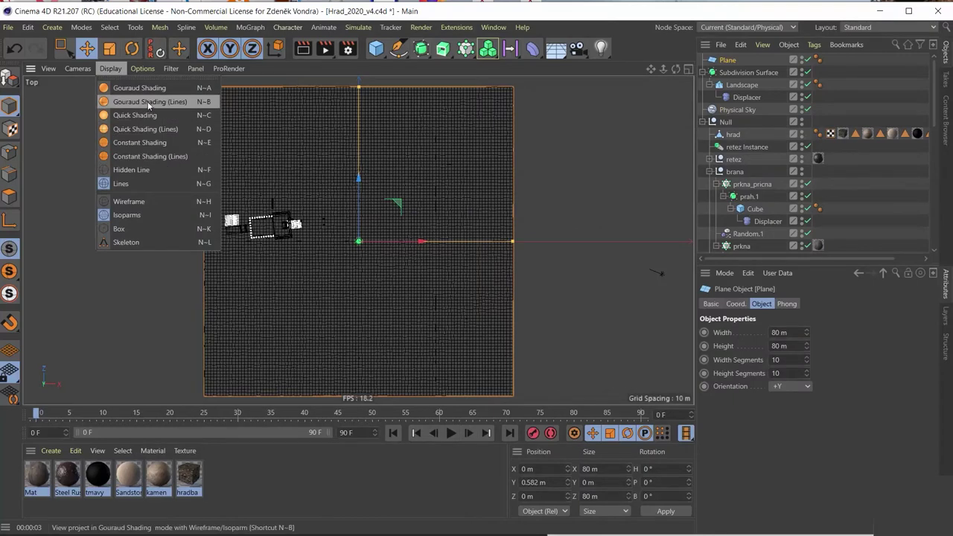
left_click(143, 115)
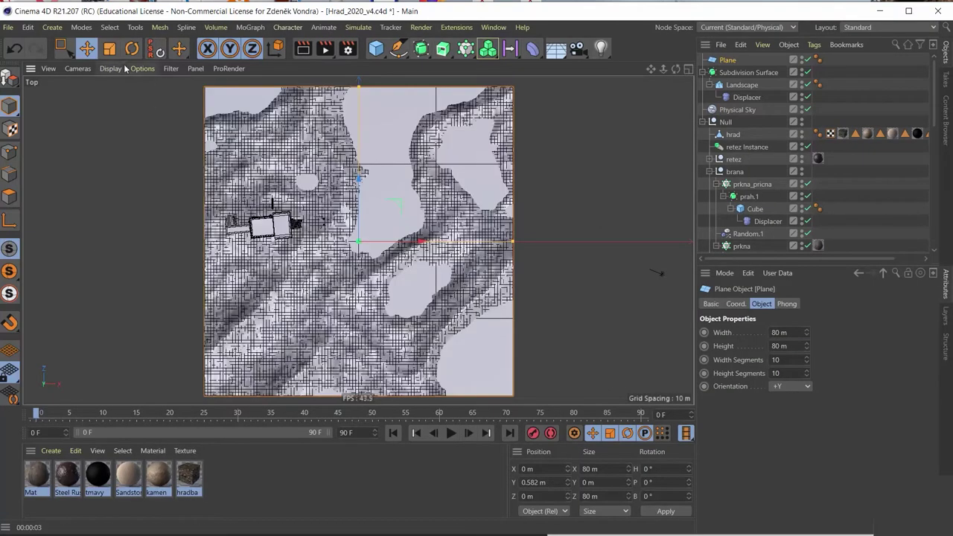
left_click(119, 69)
left_click(120, 89)
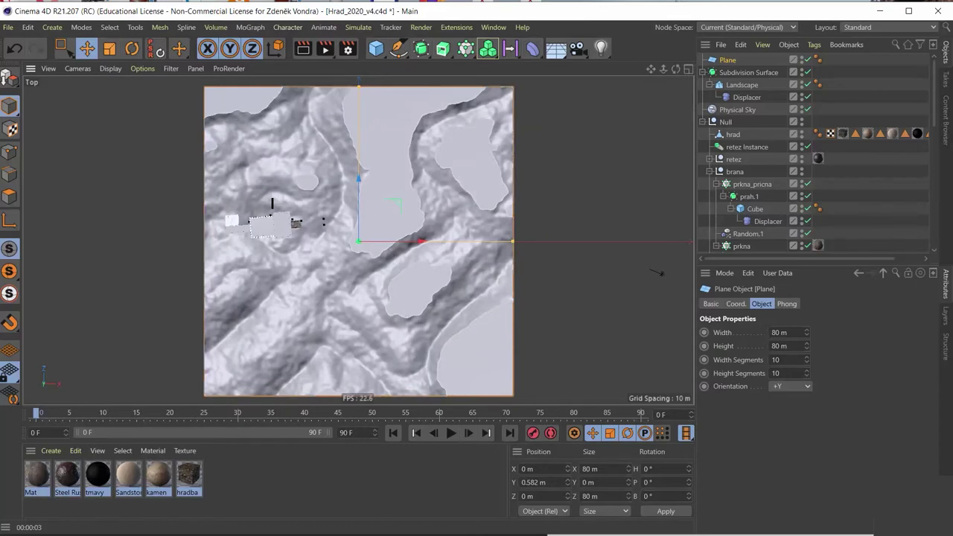
Copy the landscape snip to the clipboard from Snipping Tool.
key("alt+Tab")
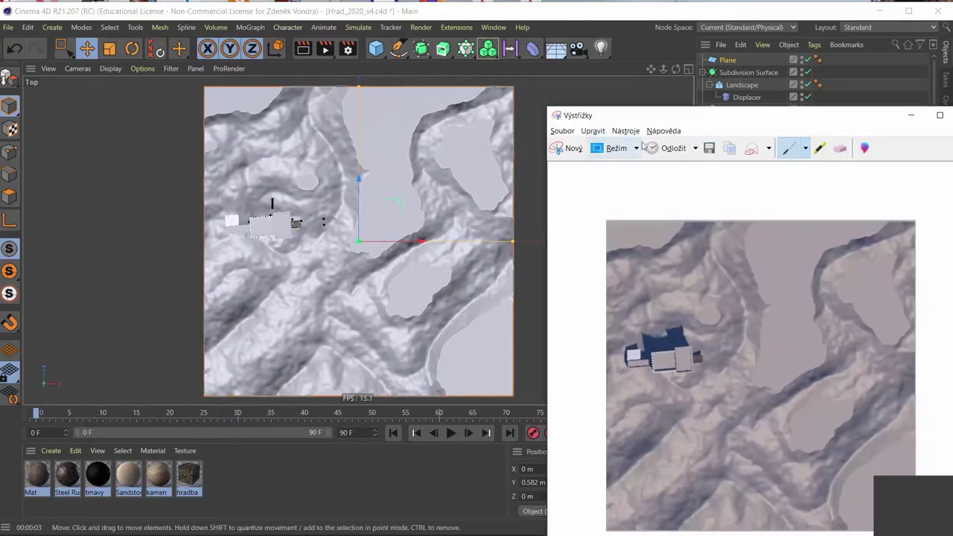
left_click(601, 132)
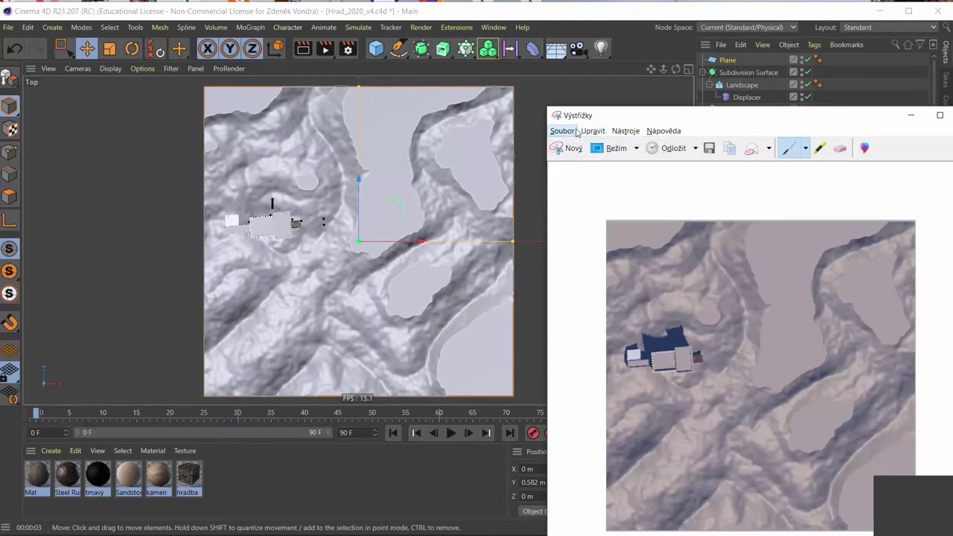
left_click(601, 145)
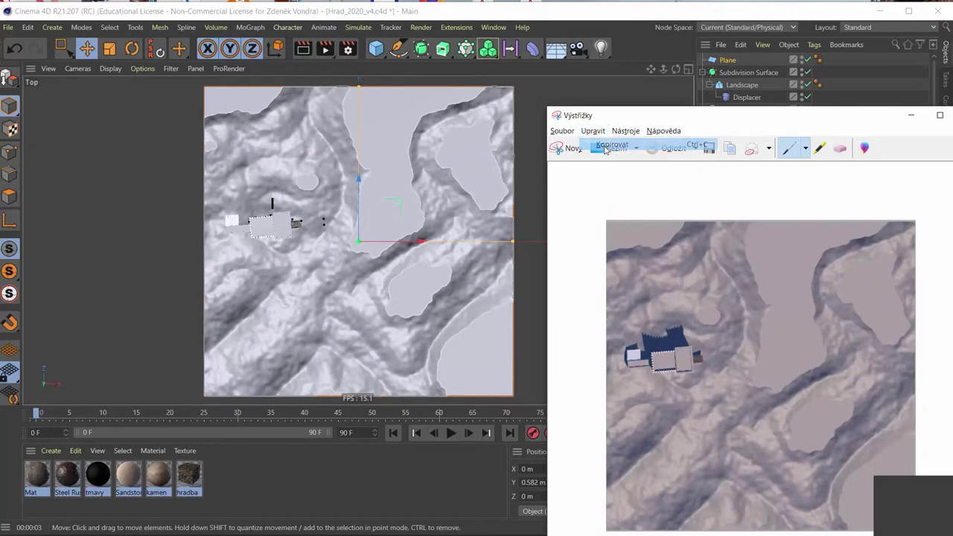
key("alt+Tab")
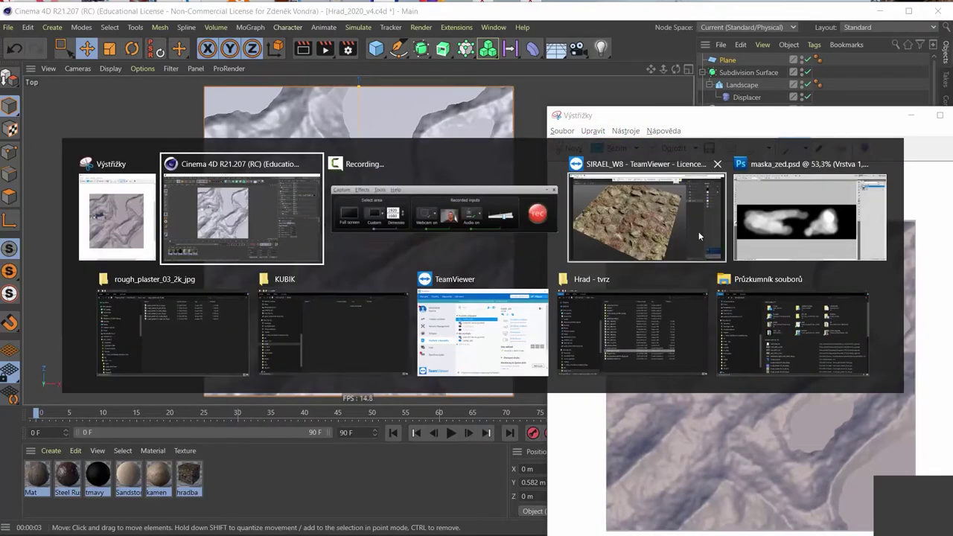
Create a new blank 4000×4000 px document in Photoshop.
left_click(785, 223)
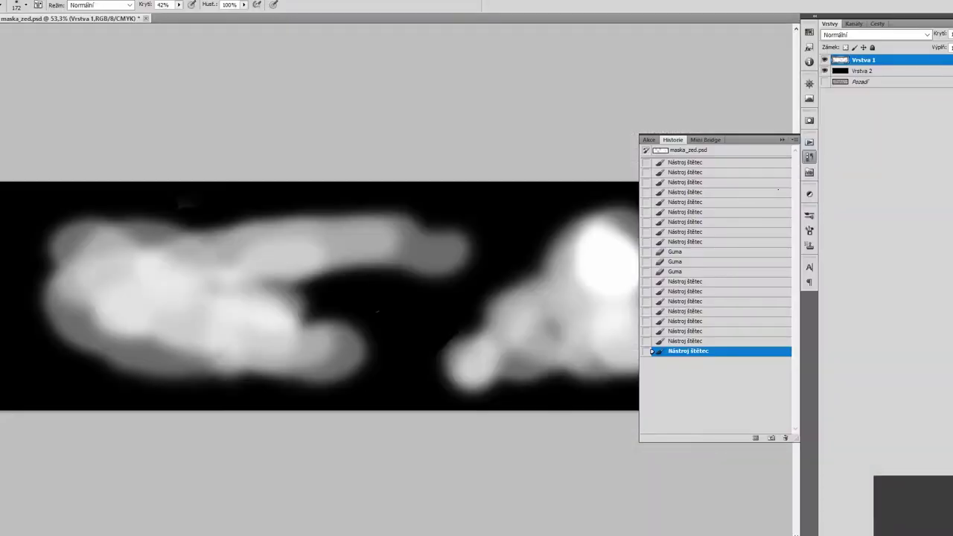
key("ctrl+n")
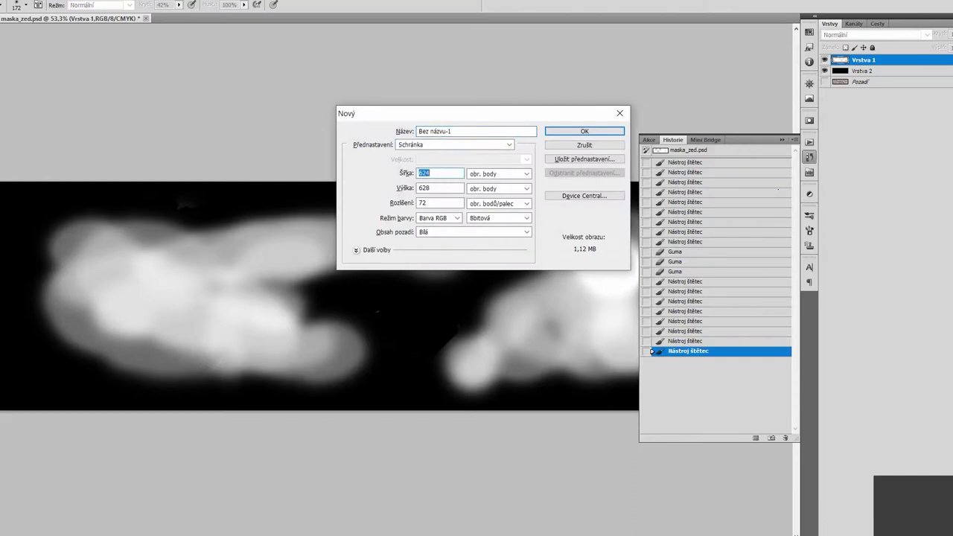
type("4000")
key("Tab")
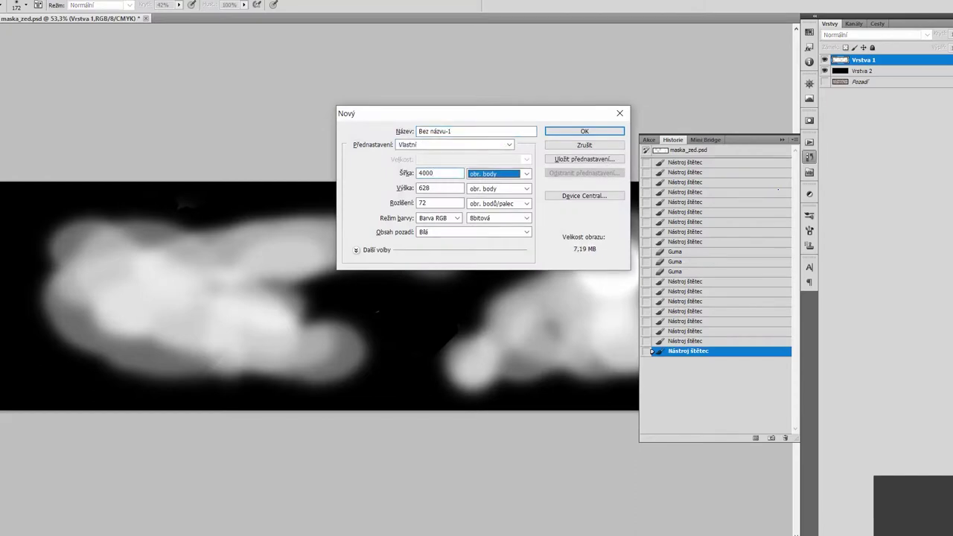
key("Tab")
type("4000")
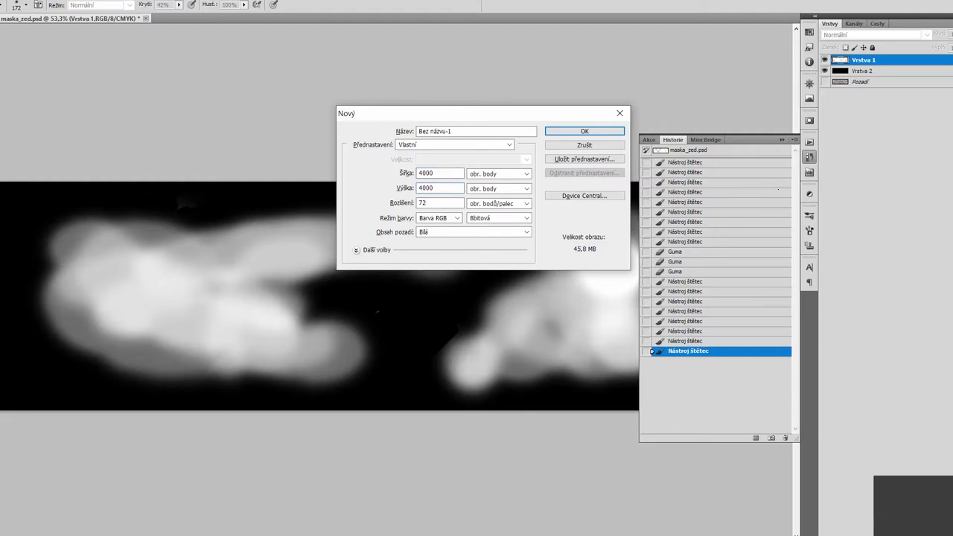
key("Return")
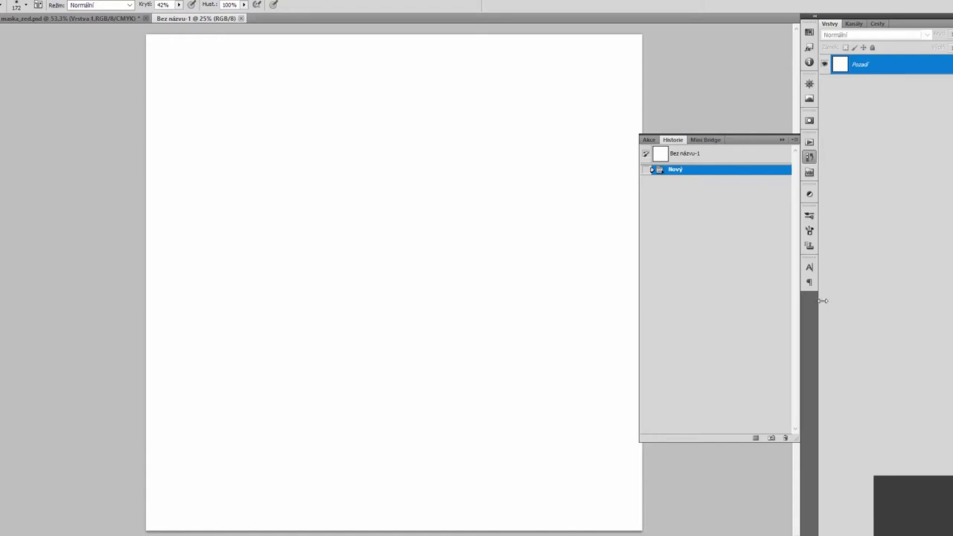
Paste the terrain snip, scale it to fill the canvas, and add empty layer Vrstva 2.
key("ctrl+v")
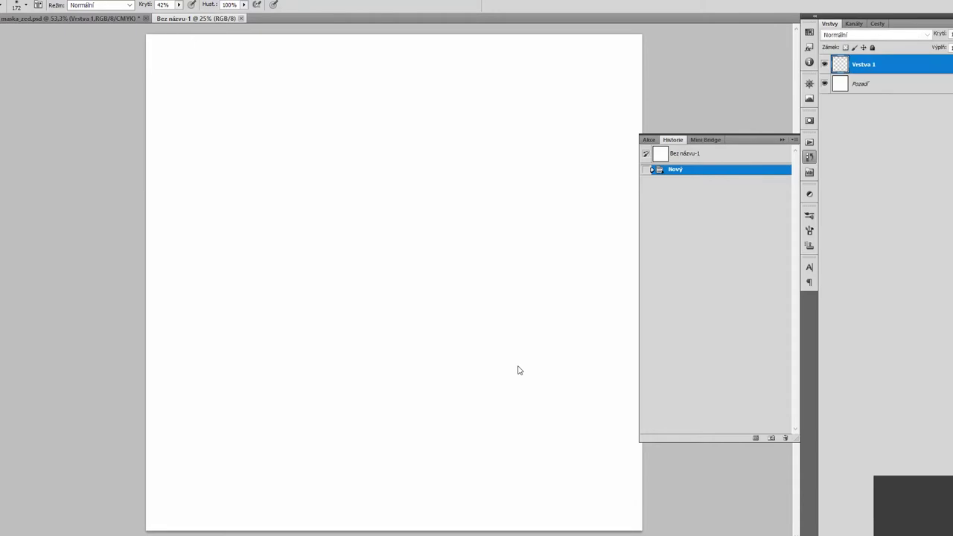
key("ctrl+t")
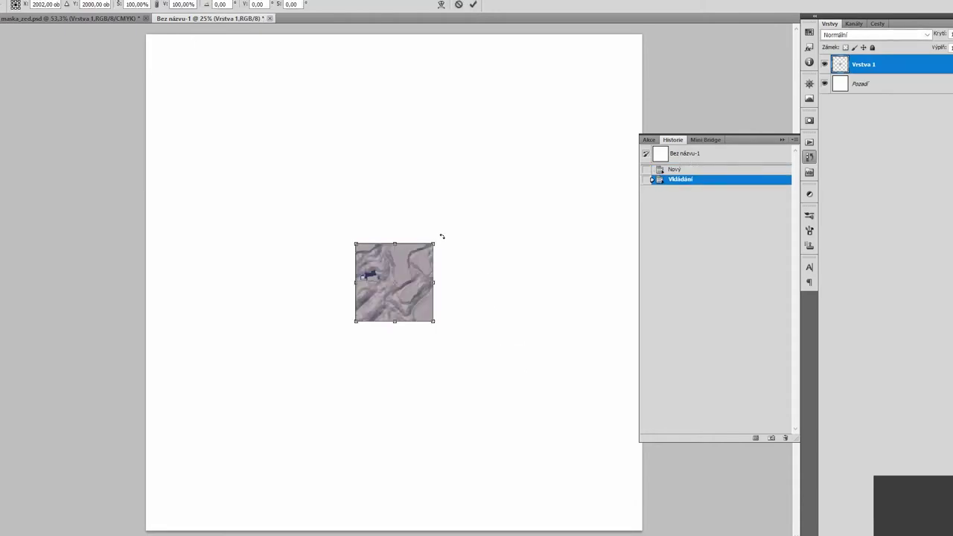
left_click_drag(436, 245, 690, 76, "alt+shift")
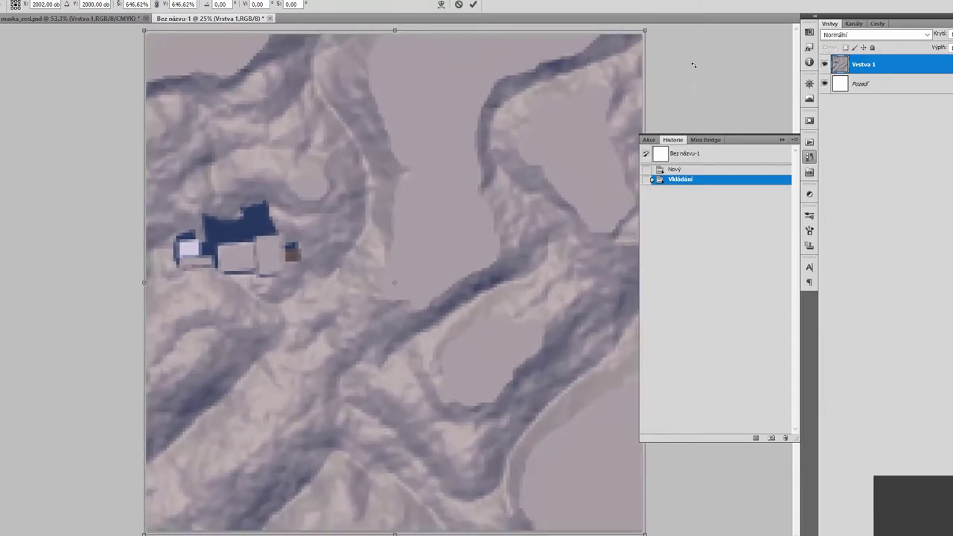
key("Return")
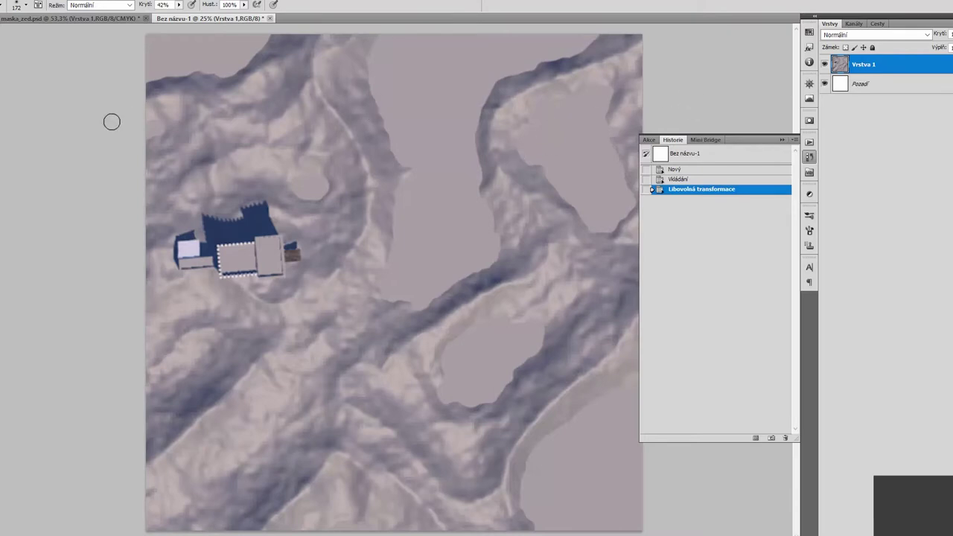
key("ctrl+shift+n")
key("Return")
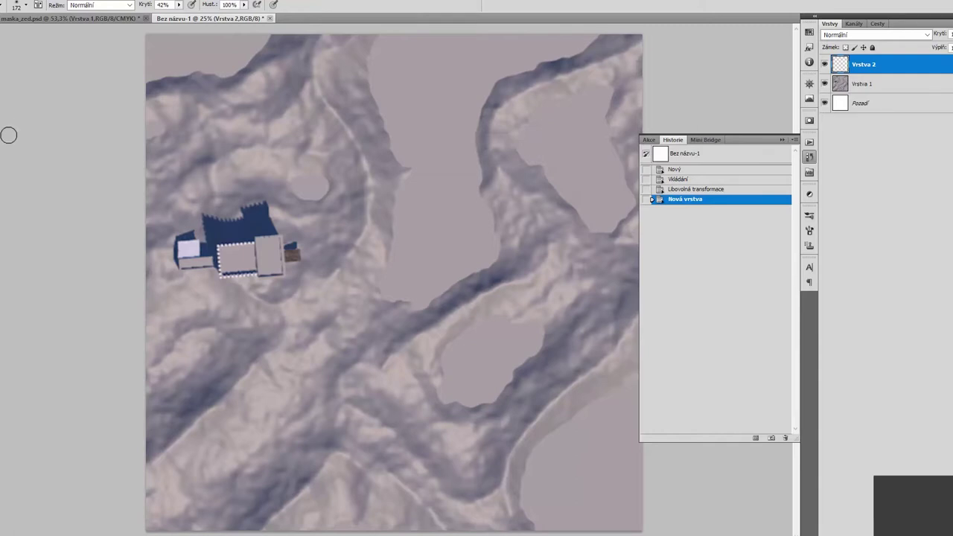
Paint white along the landscape's top-left and top edges at 30% brush opacity.
mouse_move(216, 58)
left_mouse_down()
mouse_move(211, 69)
mouse_move(181, 33)
left_mouse_up()
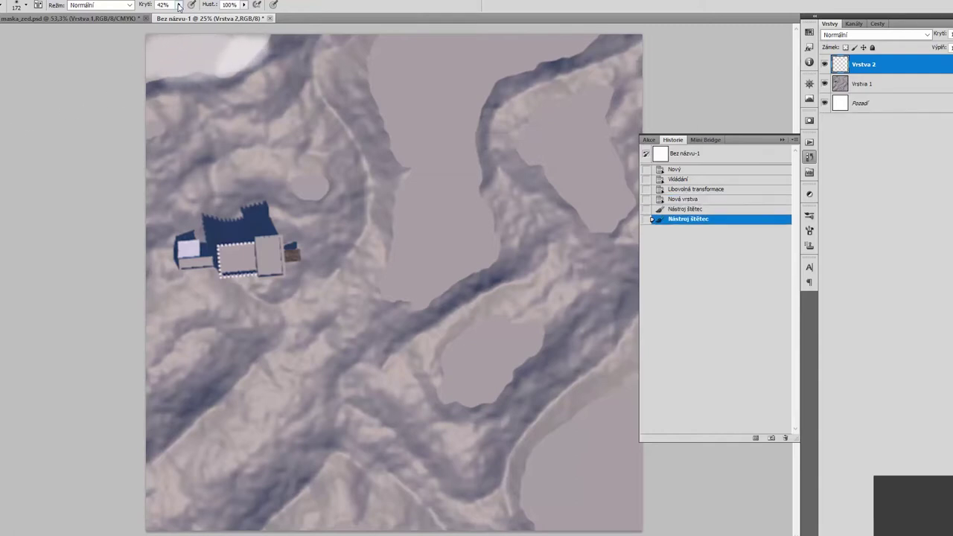
mouse_move(228, 61)
left_mouse_down()
mouse_move(166, 62)
mouse_move(141, 47)
mouse_move(156, 50)
mouse_move(167, 75)
mouse_move(262, 32)
mouse_move(152, 49)
mouse_move(231, 45)
left_mouse_up()
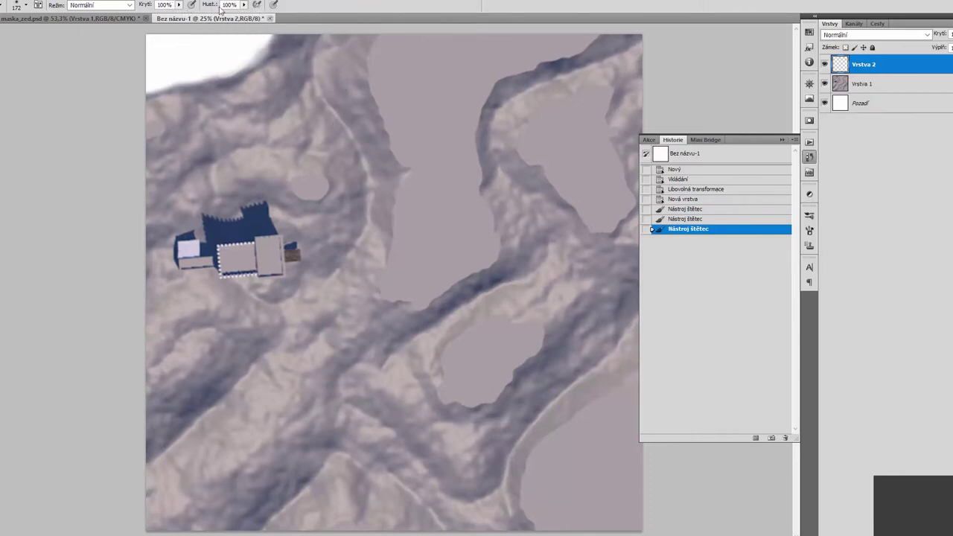
left_click(173, 5)
type("30")
key("Return")
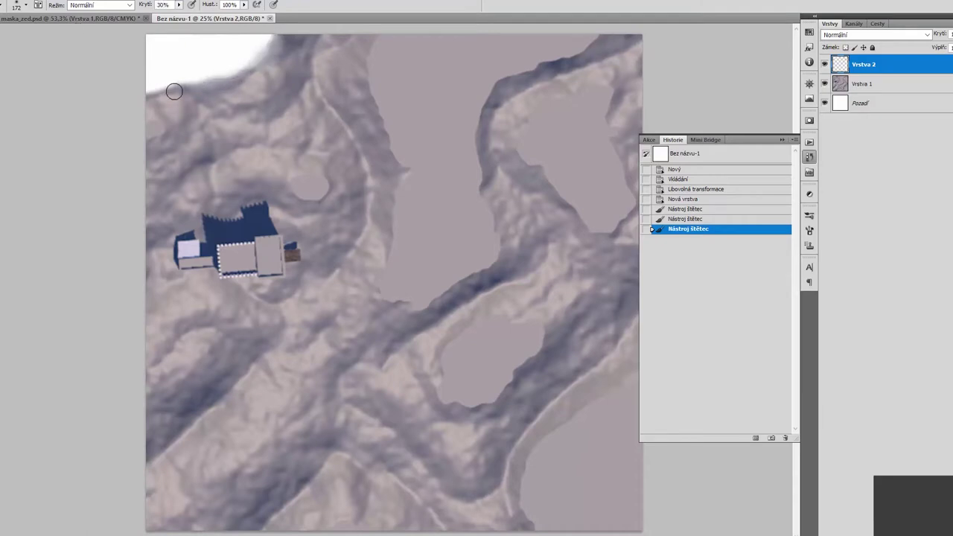
left_click_drag(160, 92, 260, 37)
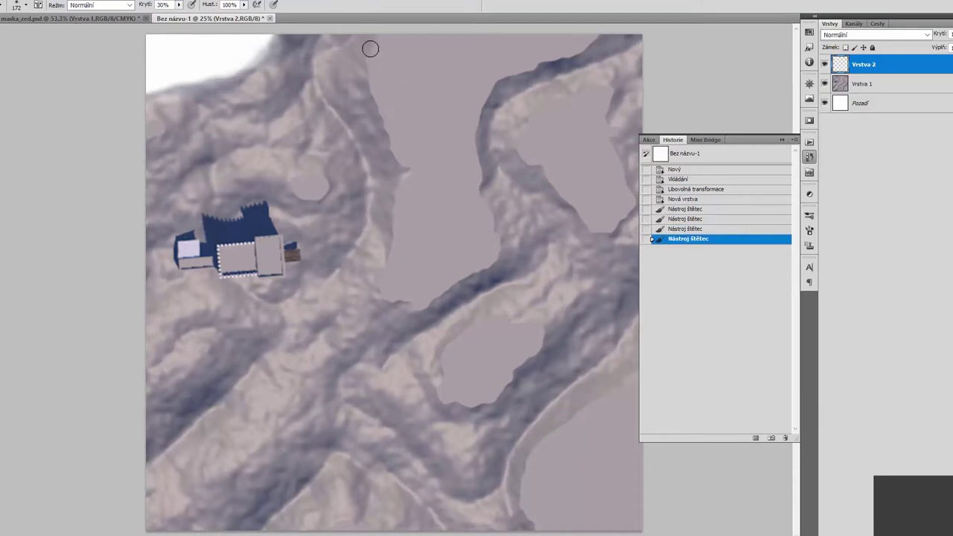
mouse_move(368, 45)
left_mouse_down()
mouse_move(415, 302)
mouse_move(472, 277)
mouse_move(498, 232)
mouse_move(477, 128)
mouse_move(489, 94)
mouse_move(569, 47)
mouse_move(603, 43)
mouse_move(492, 111)
mouse_move(488, 260)
mouse_move(426, 304)
mouse_move(390, 291)
mouse_move(397, 172)
mouse_move(368, 73)
mouse_move(374, 33)
left_mouse_up()
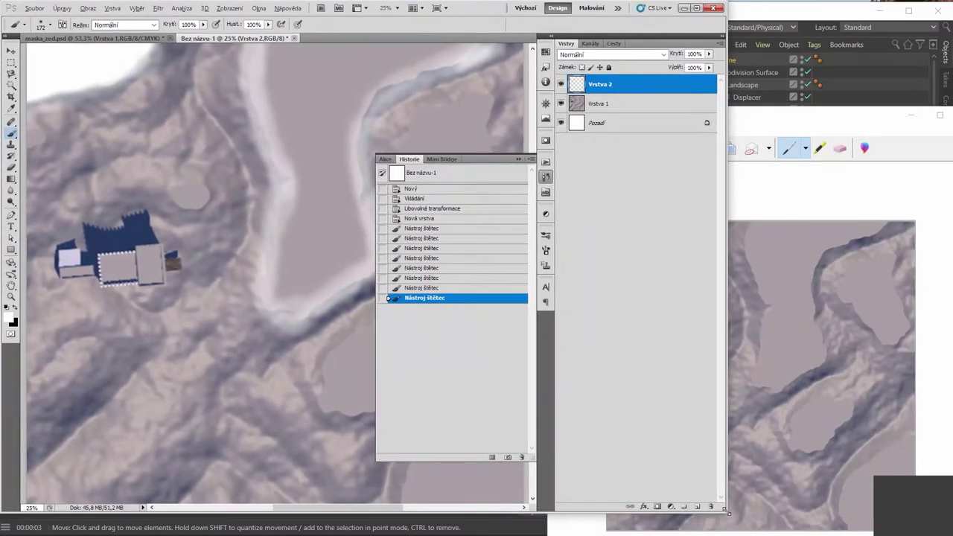
left_click_drag(728, 513, 940, 532)
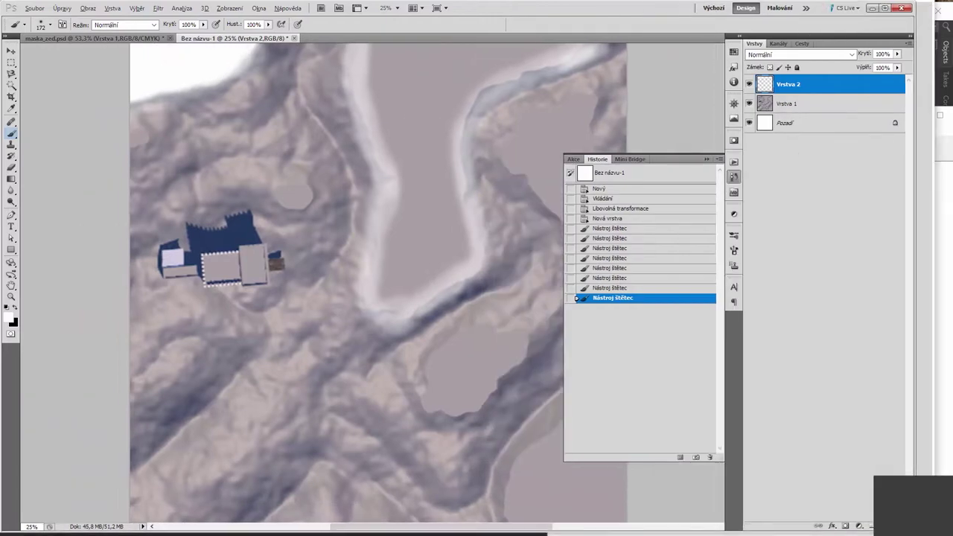
left_click_drag(940, 532, 864, 450)
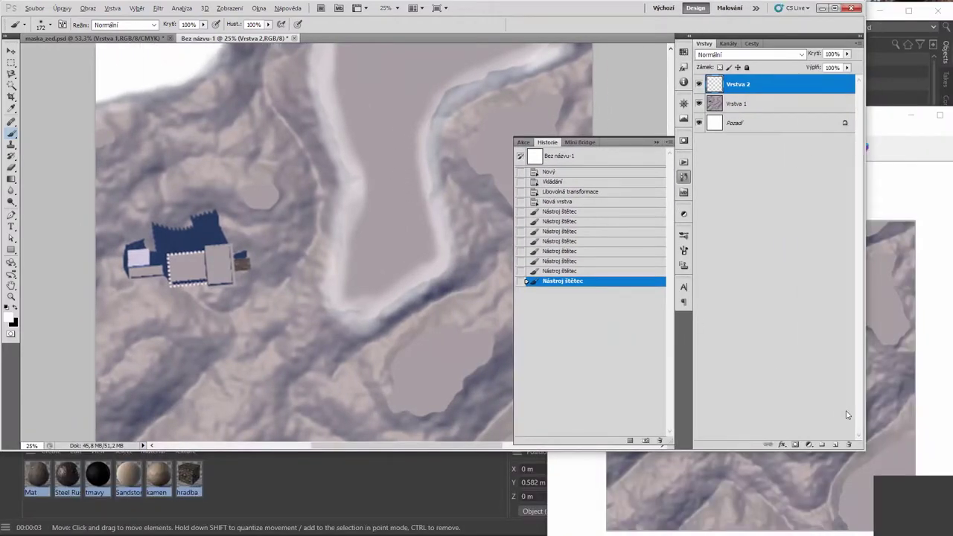
left_click_drag(868, 454, 947, 531)
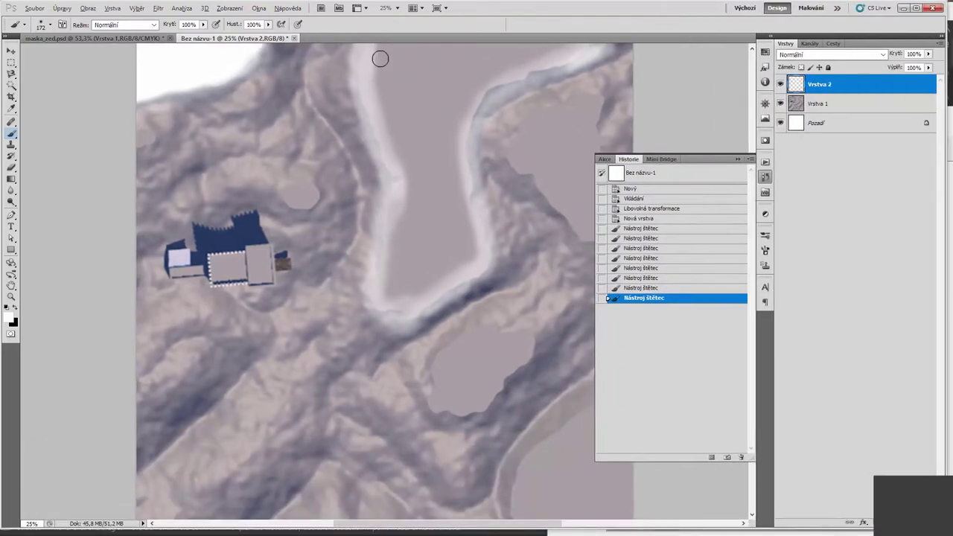
With a 401 px soft brush, paint white over the long valley, basins and castle hollow.
mouse_move(380, 59)
left_mouse_down()
mouse_move(391, 42)
mouse_move(385, 57)
mouse_move(395, 70)
mouse_move(514, 46)
left_mouse_up()
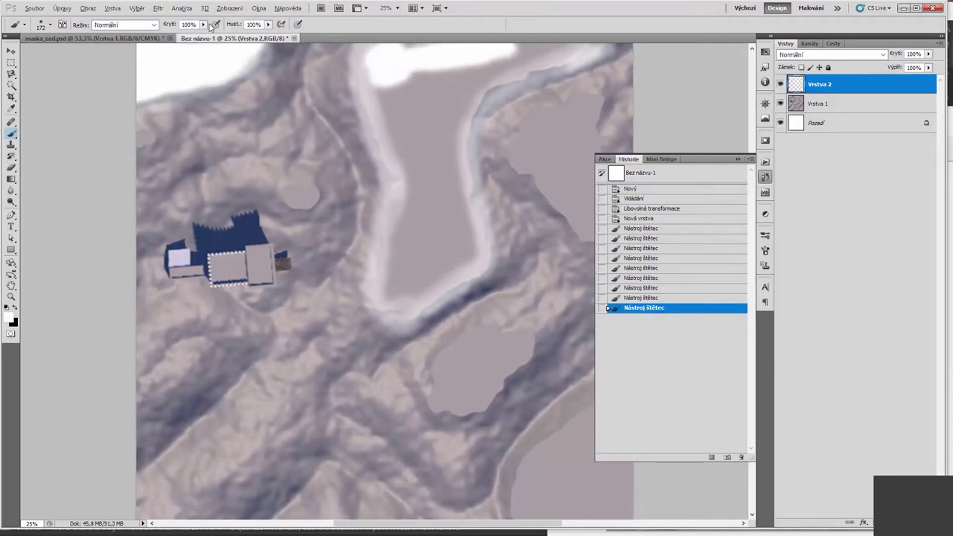
right_click(406, 101)
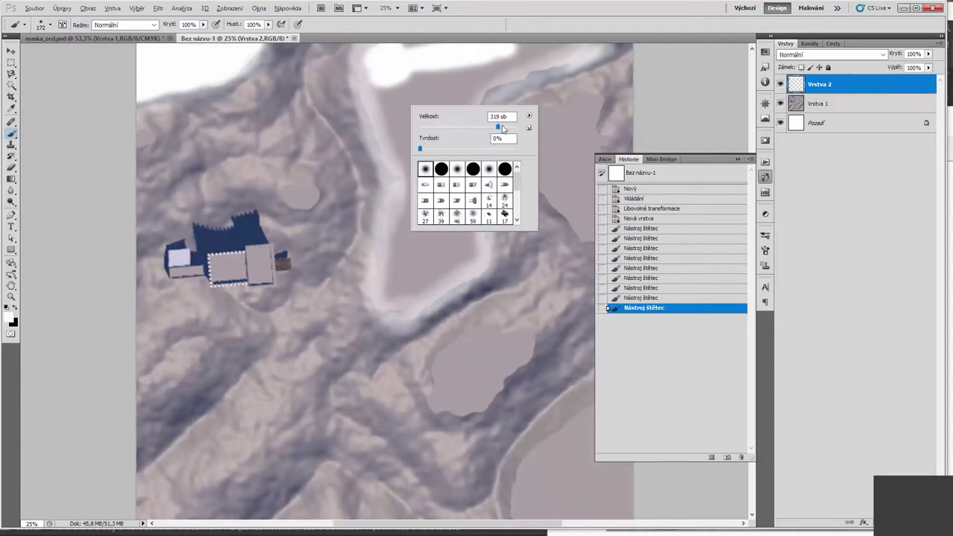
left_click_drag(503, 128, 508, 128)
left_click(476, 56)
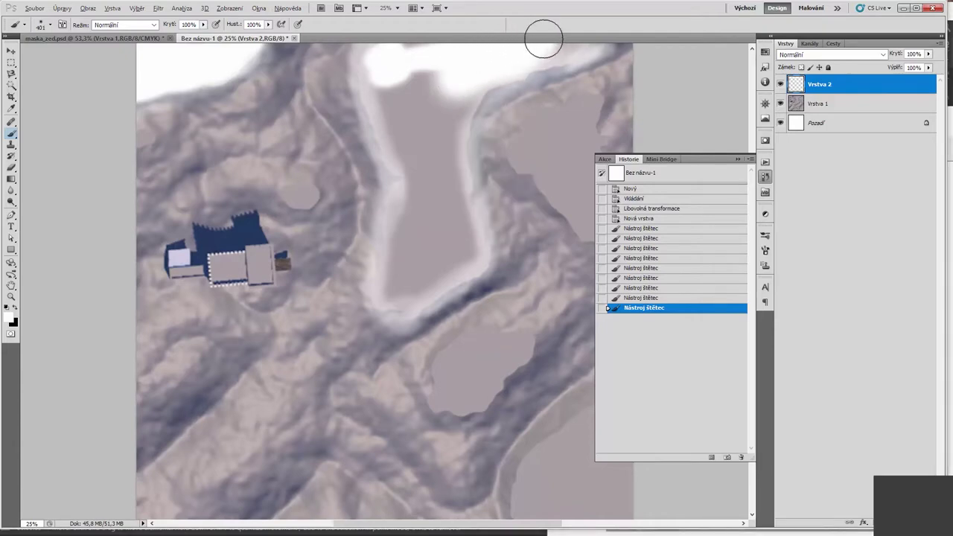
mouse_move(544, 38)
left_mouse_down()
mouse_move(398, 66)
mouse_move(425, 145)
mouse_move(452, 90)
mouse_move(424, 187)
mouse_move(453, 221)
mouse_move(440, 258)
mouse_move(452, 228)
mouse_move(413, 288)
mouse_move(402, 257)
mouse_move(402, 101)
left_mouse_up()
mouse_move(559, 139)
left_mouse_down()
mouse_move(569, 136)
mouse_move(530, 147)
mouse_move(579, 98)
mouse_move(573, 173)
mouse_move(588, 209)
mouse_move(558, 187)
mouse_move(607, 220)
mouse_move(589, 102)
mouse_move(553, 164)
mouse_move(551, 271)
left_mouse_up()
left_click(738, 158)
mouse_move(512, 365)
left_mouse_down()
mouse_move(481, 351)
mouse_move(440, 394)
mouse_move(496, 375)
mouse_move(488, 343)
mouse_move(444, 388)
left_mouse_up()
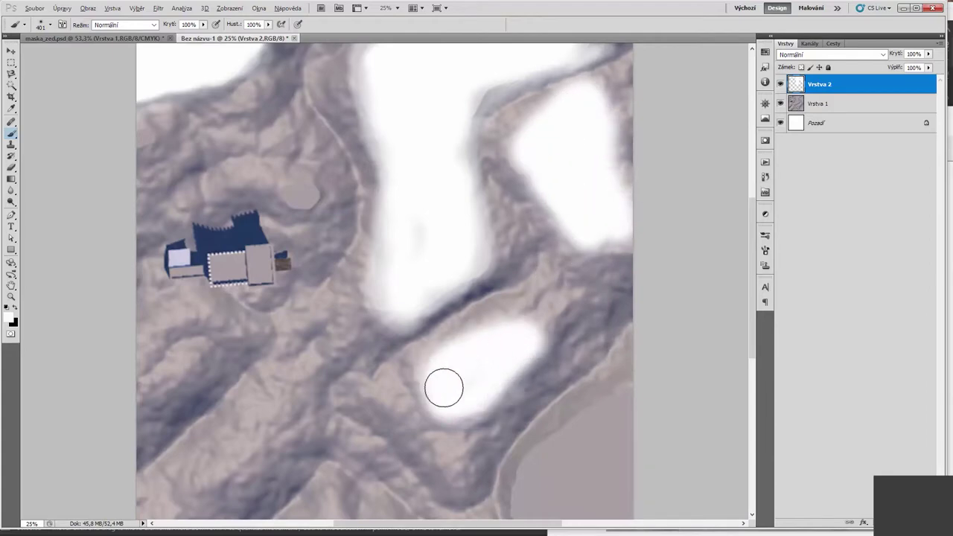
left_click_drag(296, 187, 335, 185)
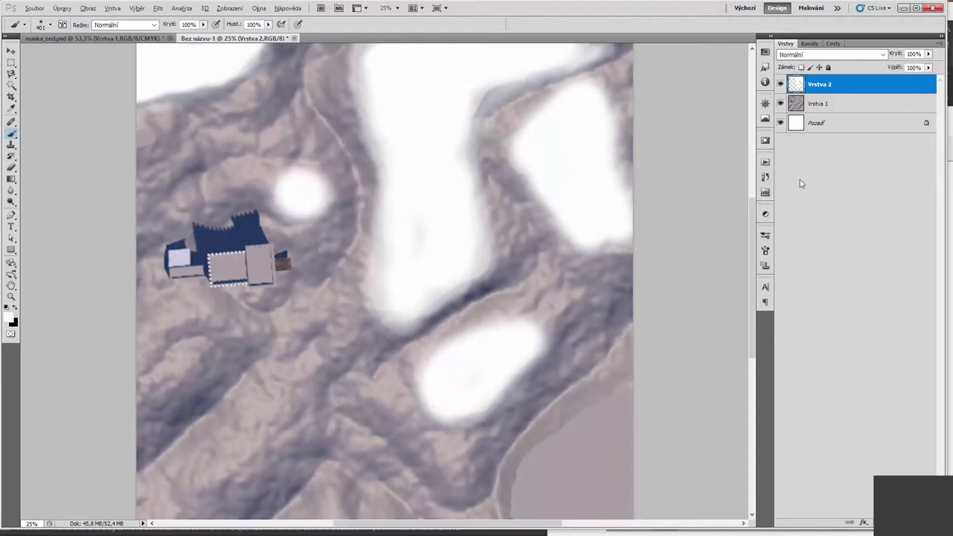
Add a hidden black-filled Vrstva 3 beneath Vrstva 2 and start Save As.
key("ctrl+shift+n")
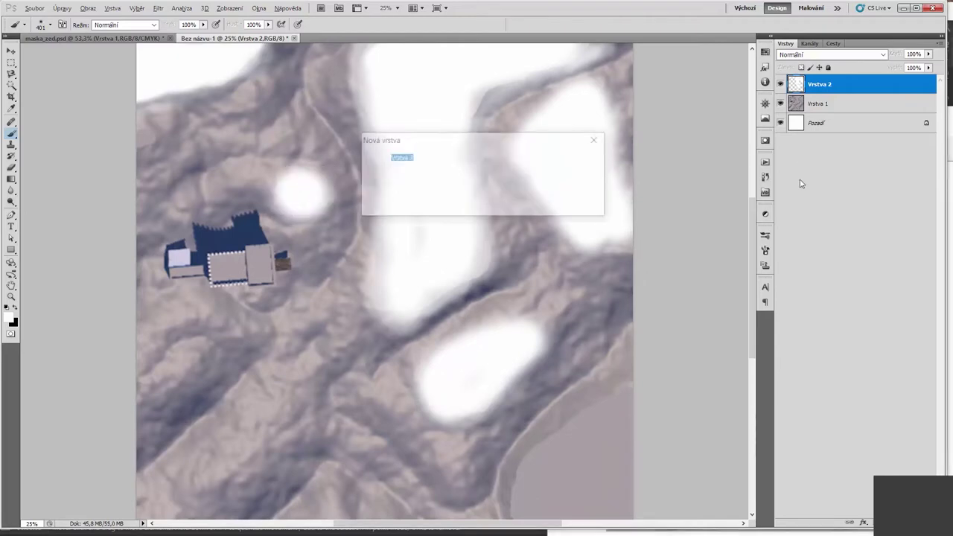
key("Return")
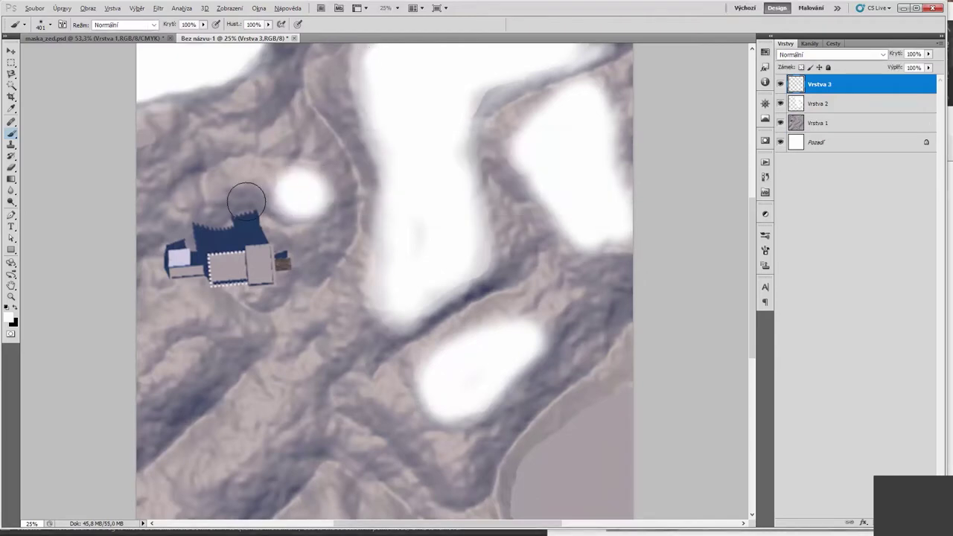
key("x")
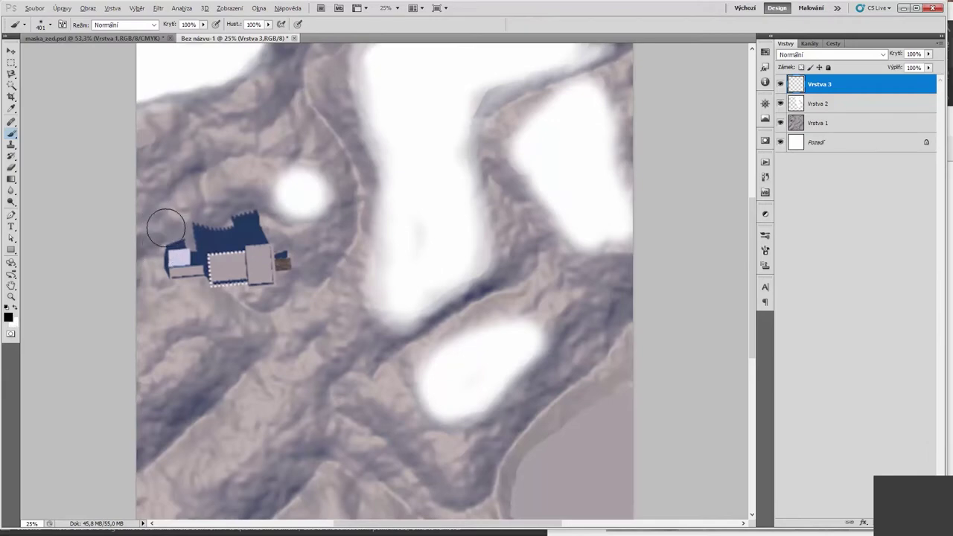
key("shift+F5")
key("Return")
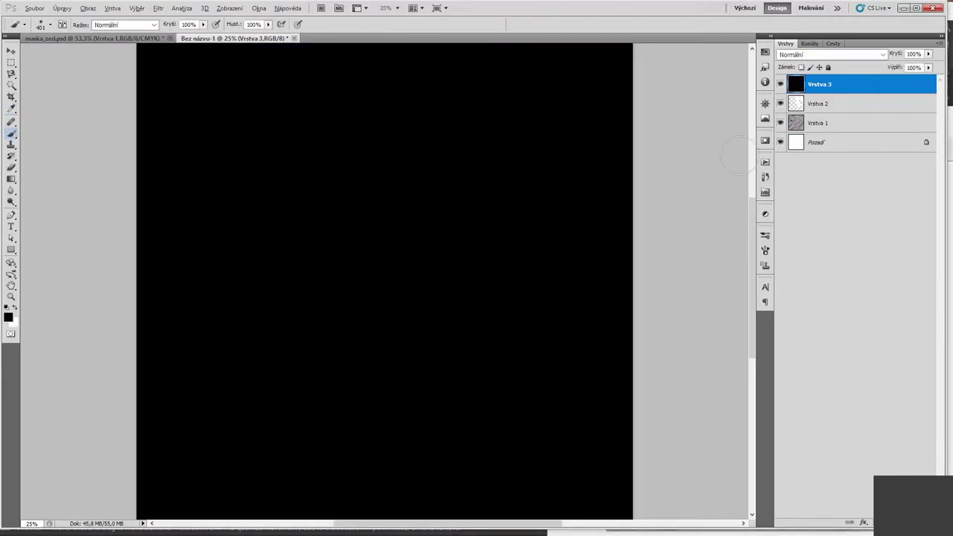
left_click_drag(835, 84, 820, 99)
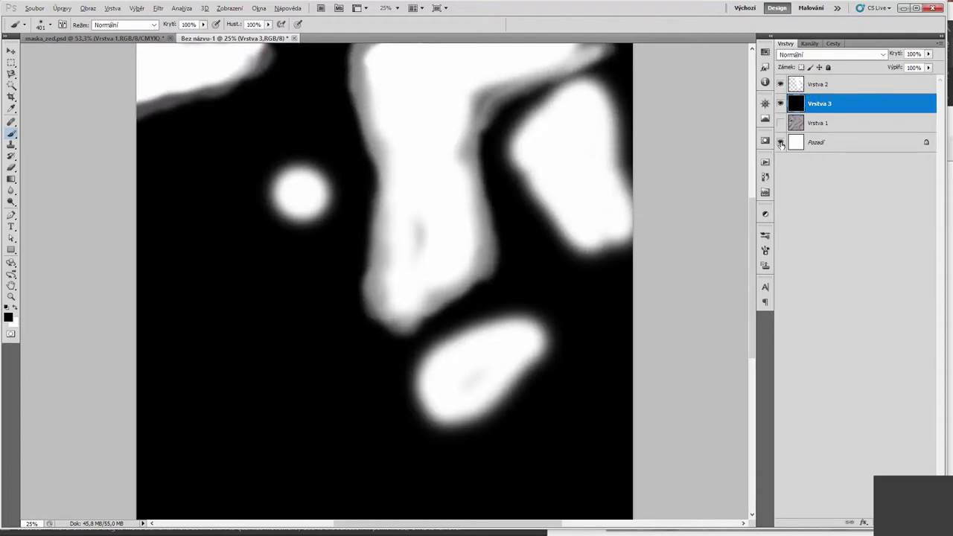
left_click(780, 103)
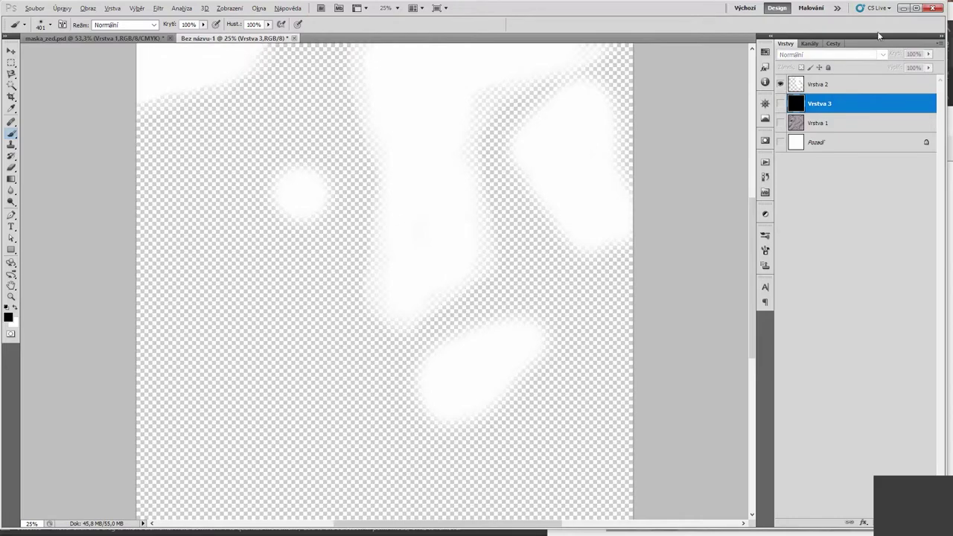
key("ctrl+s")
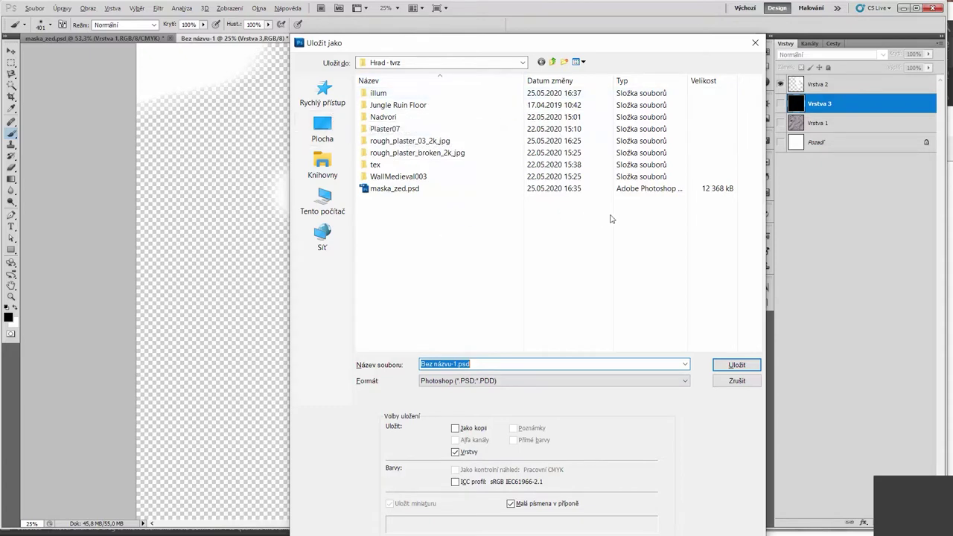
Save the mask as maska_krajina.psd in Ulicka_upgrade\tex and return to Cinema 4D.
type("maska")
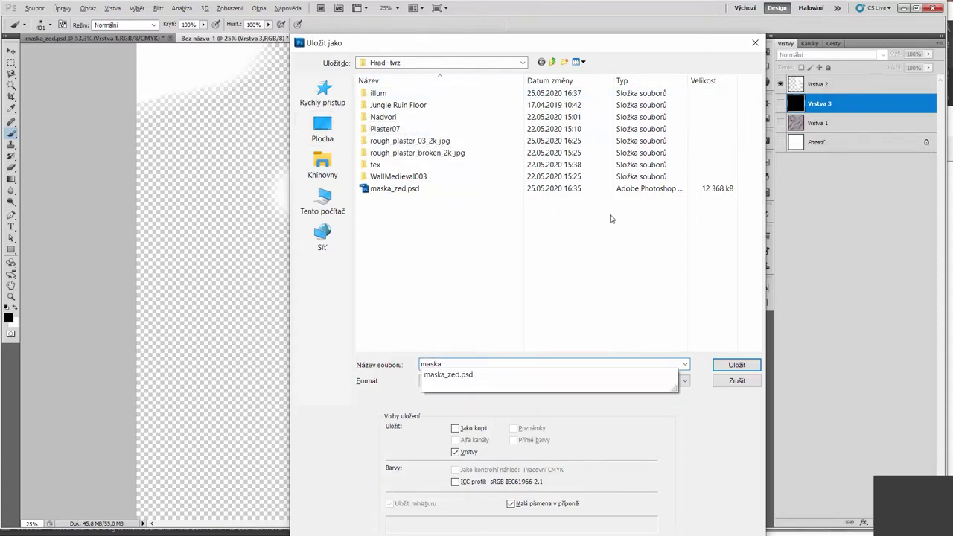
type("_kraj")
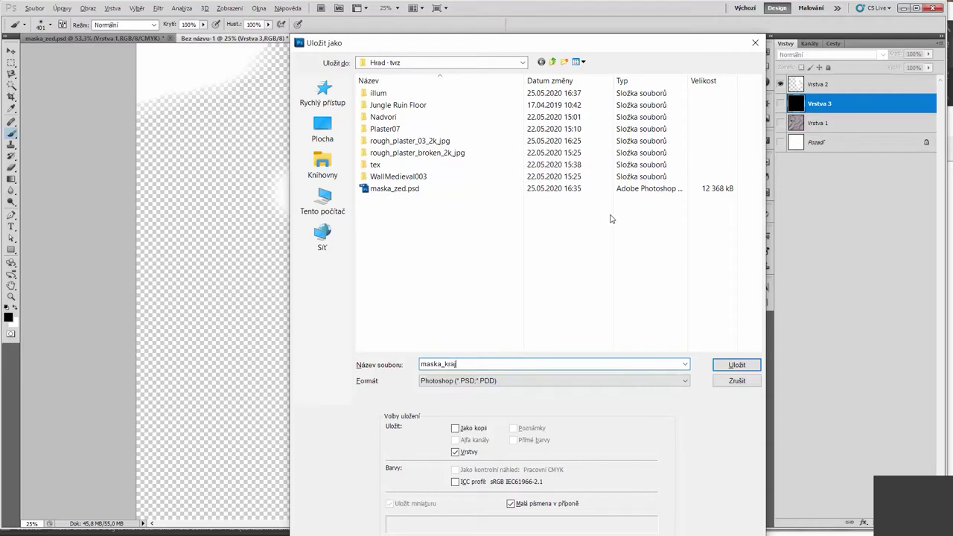
type("im")
key("BackSpace")
type("na")
left_click(307, 98)
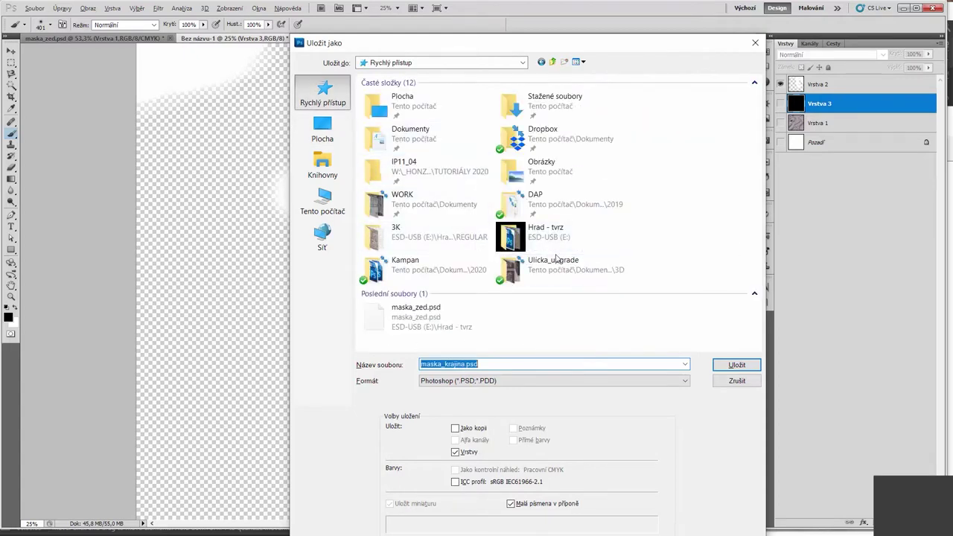
left_click(561, 269)
double_click(591, 265)
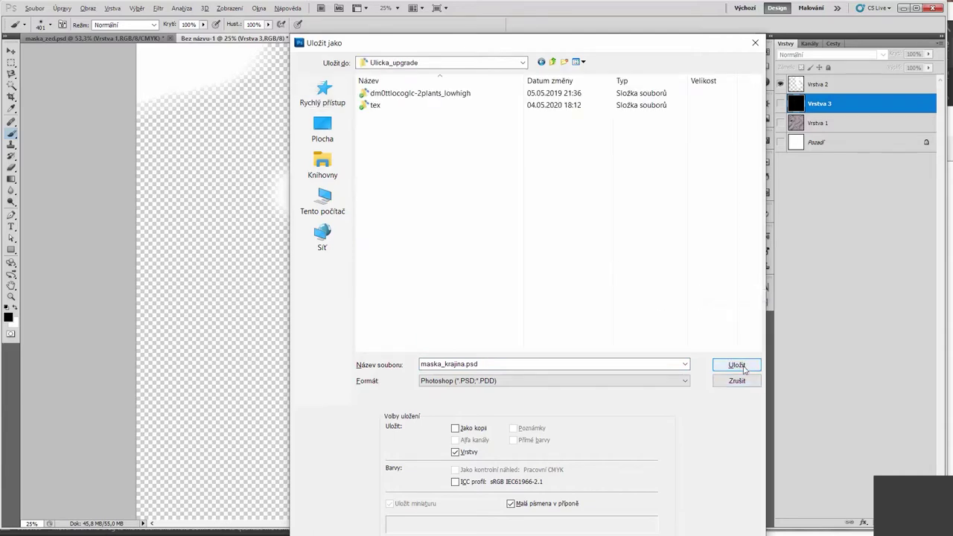
double_click(381, 108)
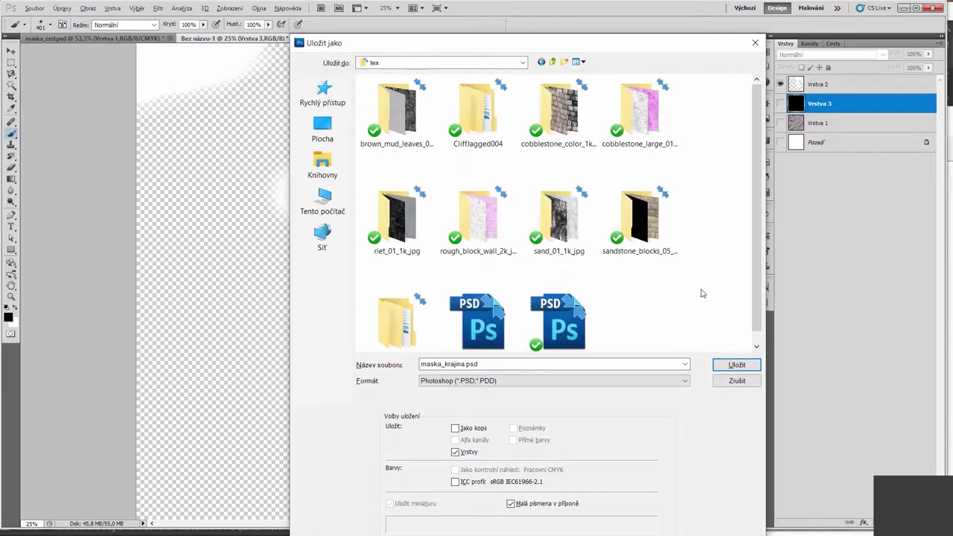
left_click(716, 365)
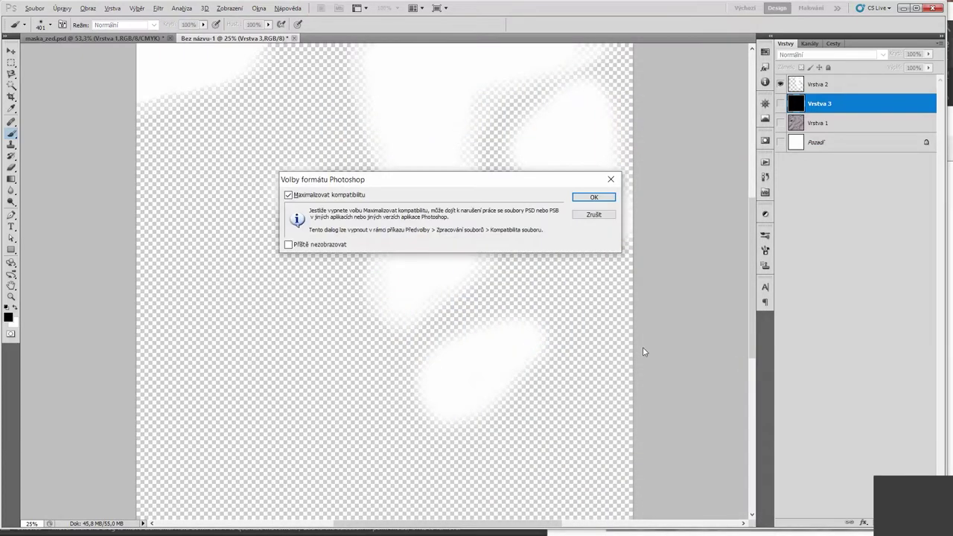
left_click(605, 198)
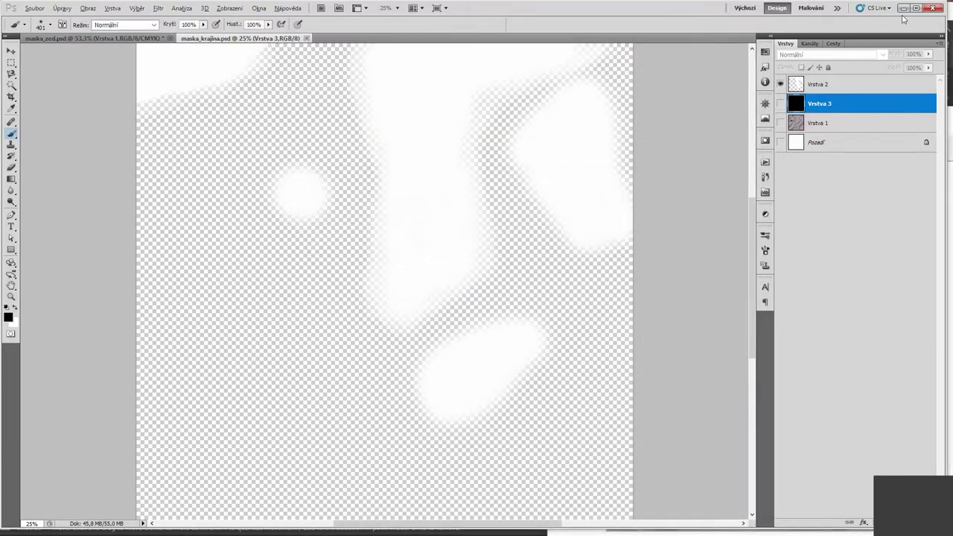
key("alt+Tab")
key("Tab")
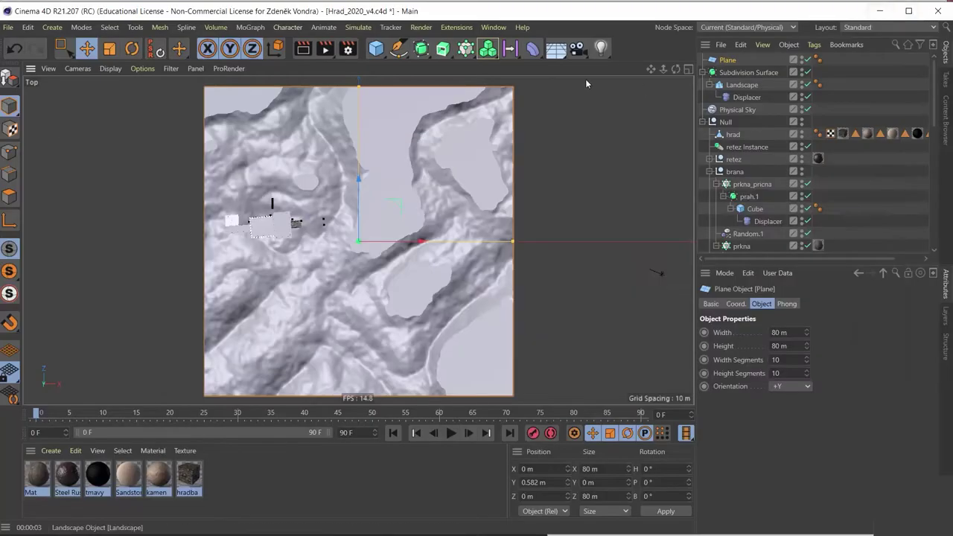
Create a new material Mat.1 and open it in the Material Editor.
left_click(233, 470)
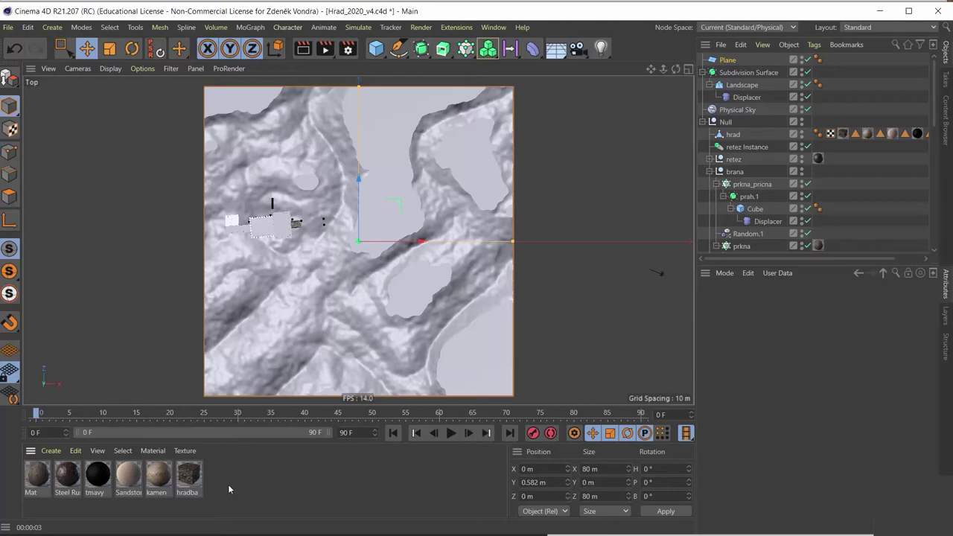
double_click(228, 484)
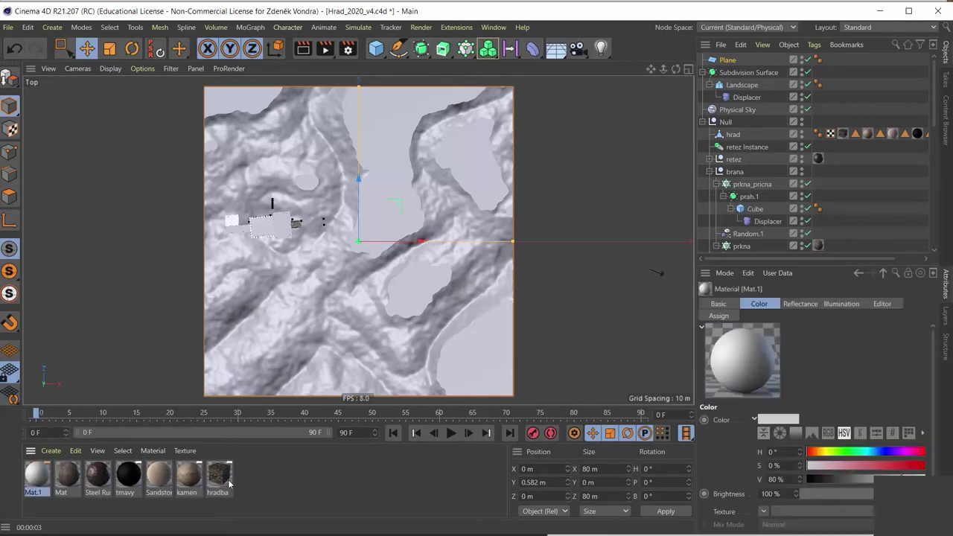
double_click(36, 475)
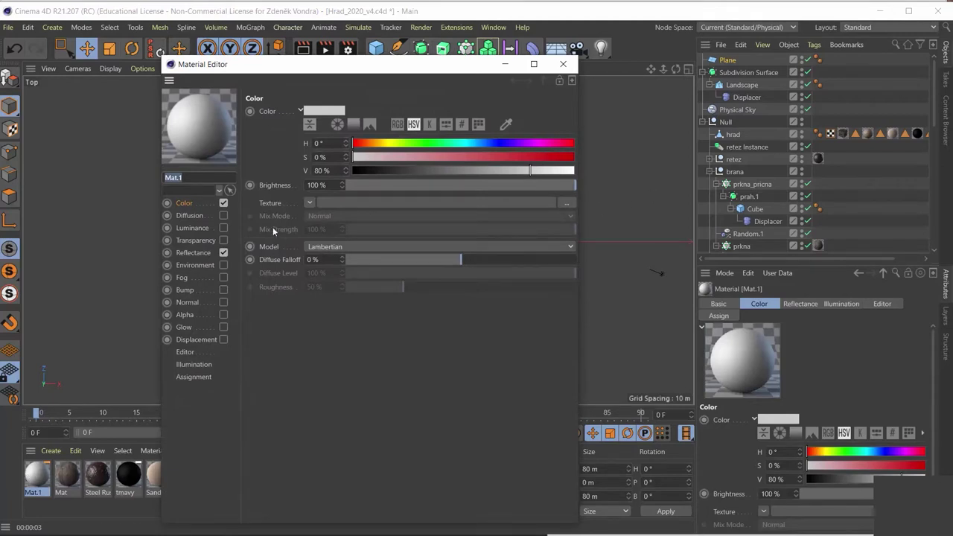
Rename the material from Mat.1 to krajina.
type("krojn")
type("y")
key("BackSpace")
key("BackSpace")
key("BackSpace")
type("a")
key("BackSpace")
key("BackSpace")
type("a")
type("jiny")
key("BackSpace")
type("a")
left_click(182, 204)
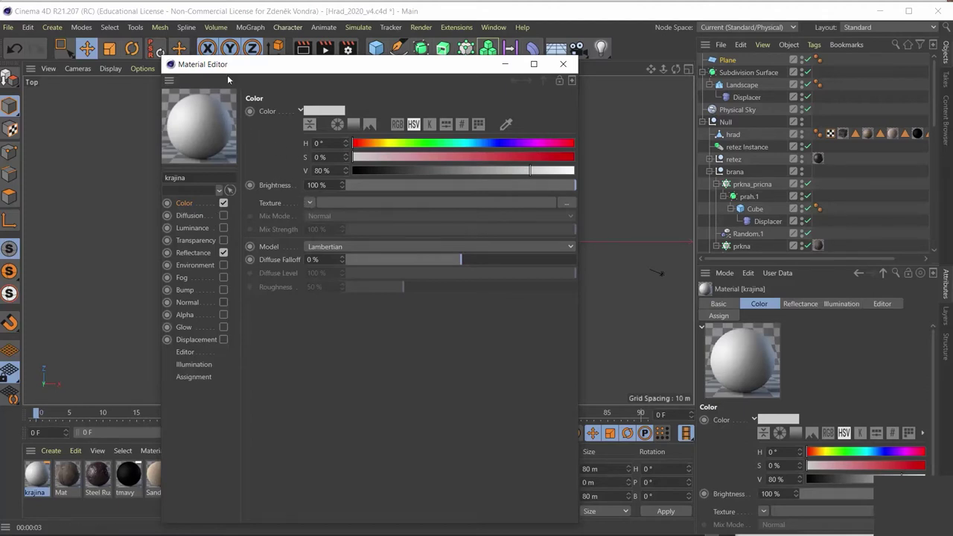
Move the Material Editor aside and bring up the Color channel's Texture shader list.
left_click_drag(228, 79, 558, 86)
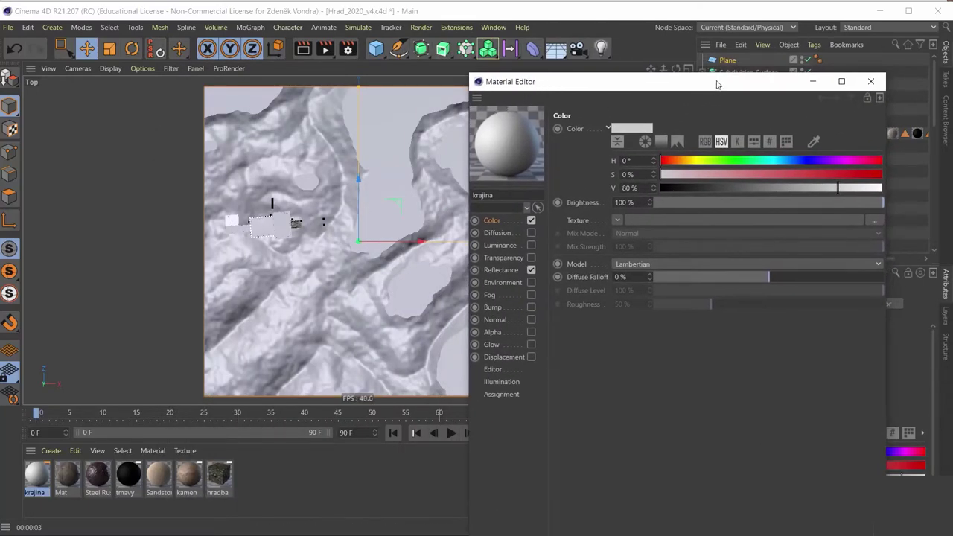
mouse_move(717, 82)
left_mouse_down()
mouse_move(476, 109)
mouse_move(727, 66)
left_mouse_up()
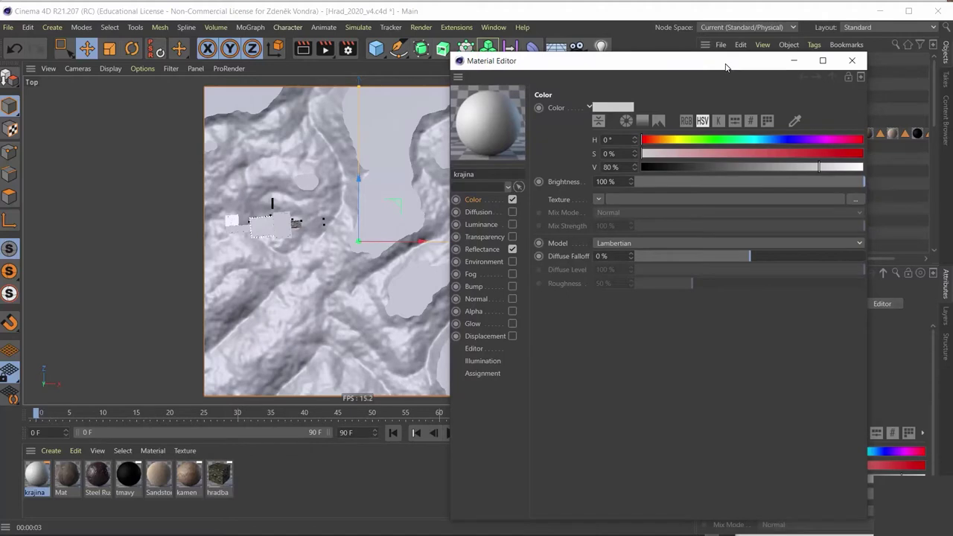
left_click_drag(727, 67, 814, 67)
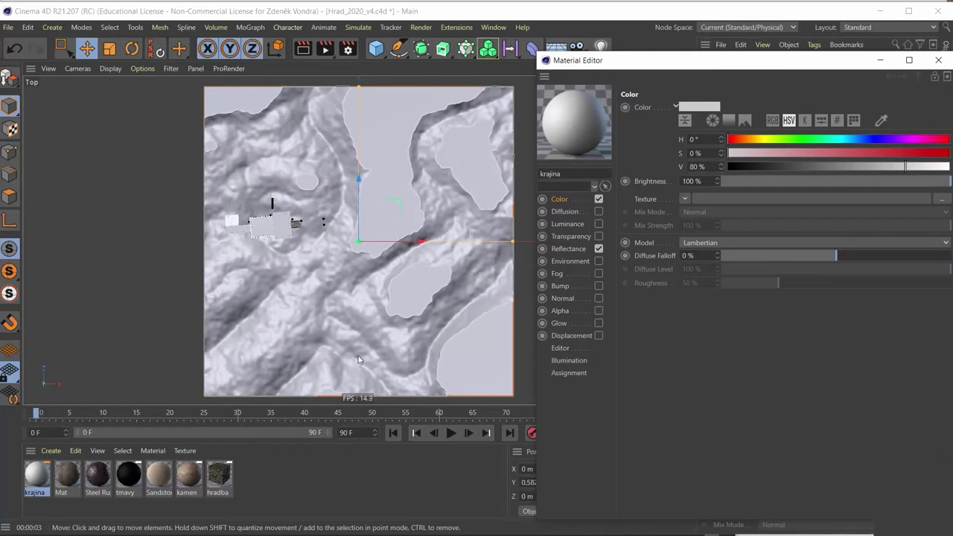
left_click_drag(644, 65, 441, 73)
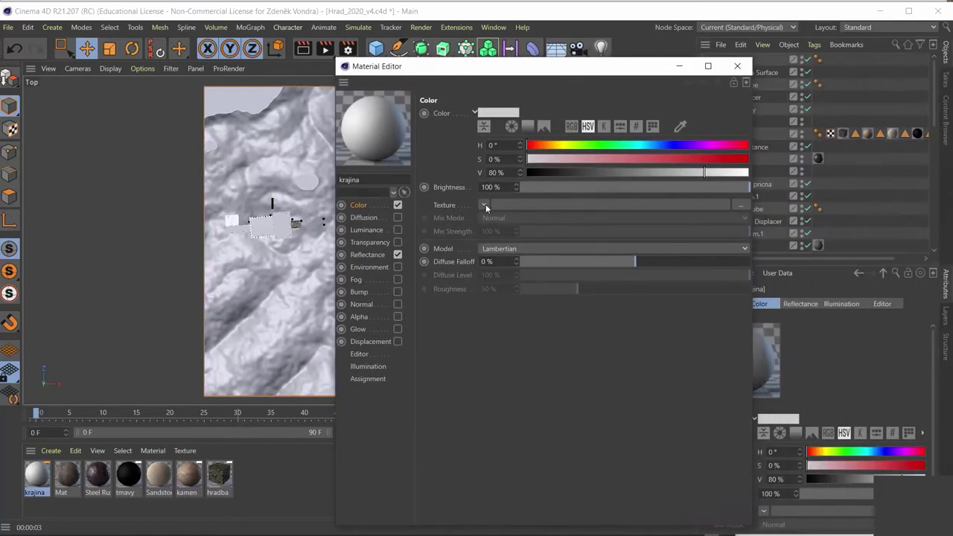
left_click(486, 204)
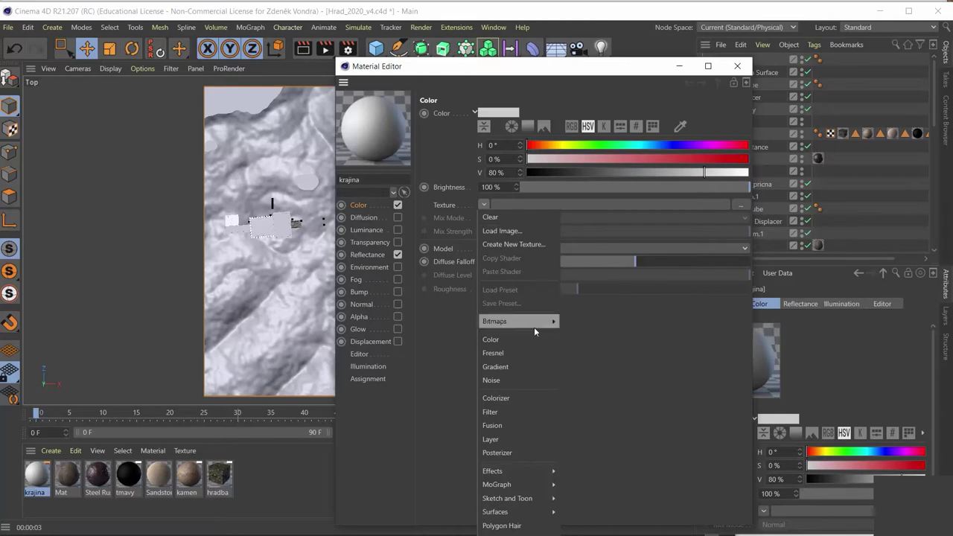
Use a Layer shader for Color with brown_mud_leaves_01_diff_1k.jpg as an image layer.
left_click(526, 438)
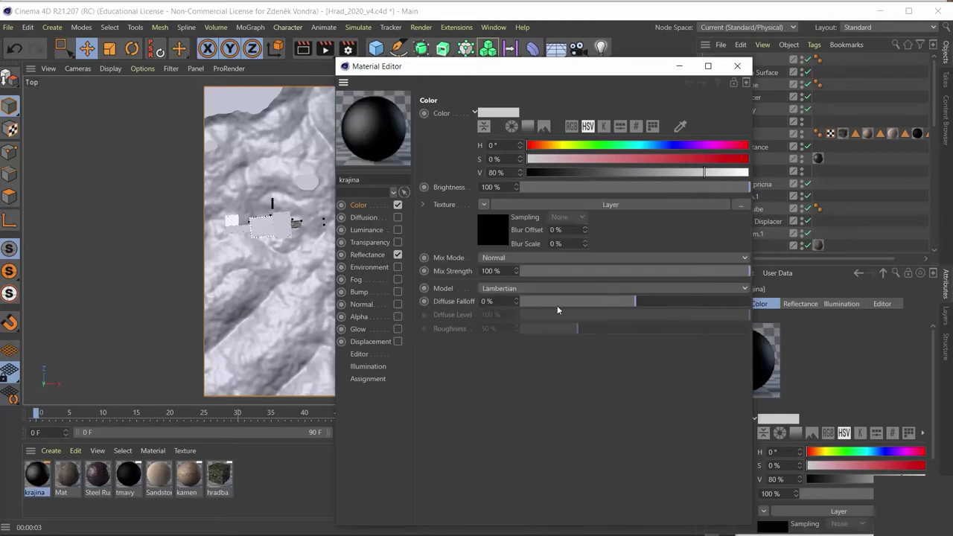
left_click(618, 206)
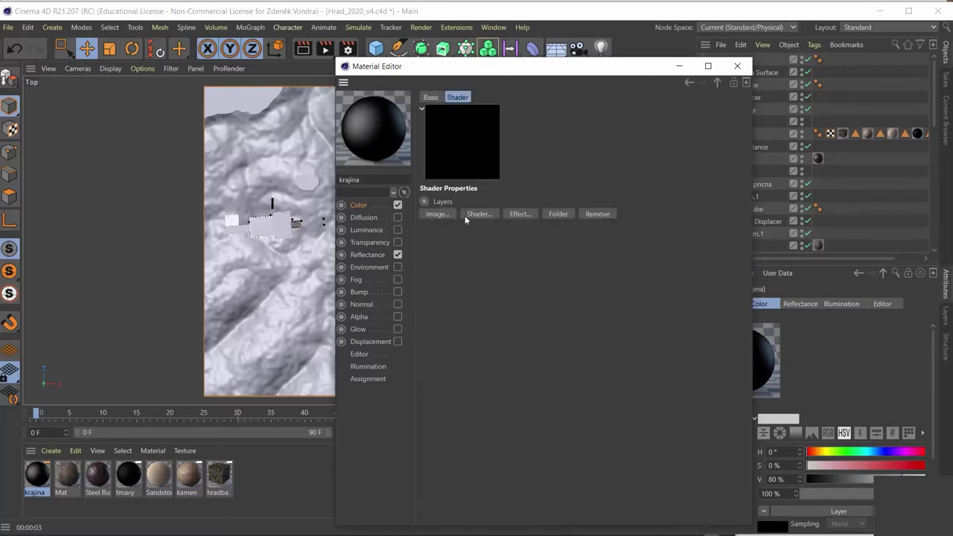
left_click(446, 215)
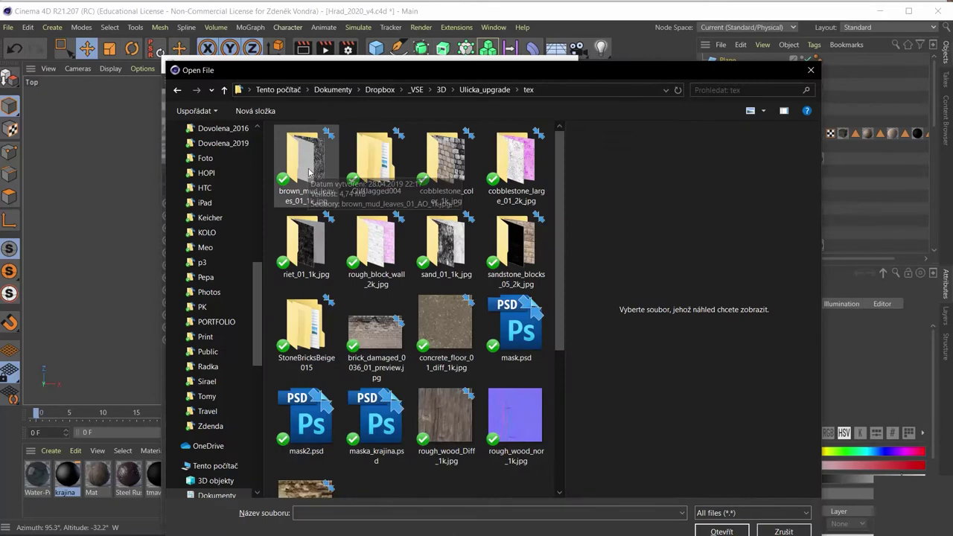
double_click(308, 173)
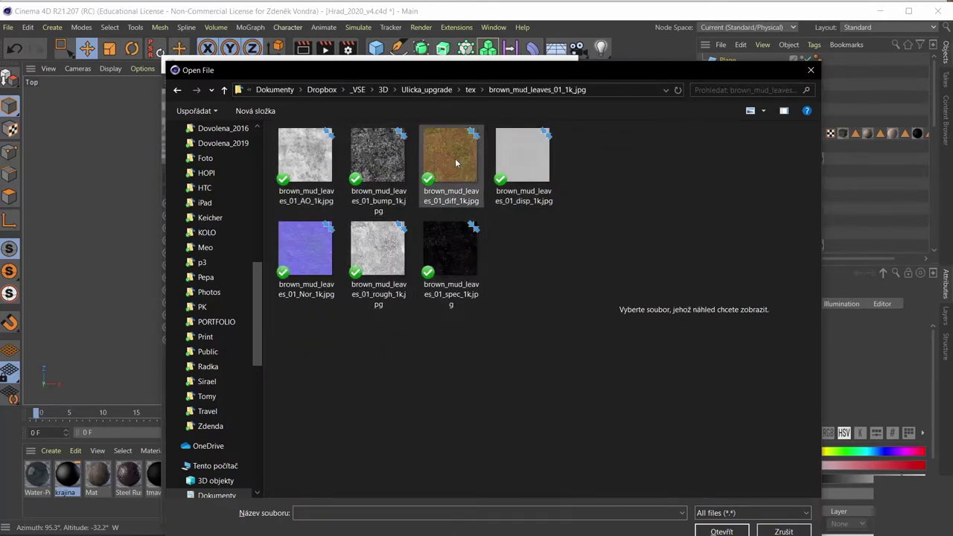
double_click(455, 159)
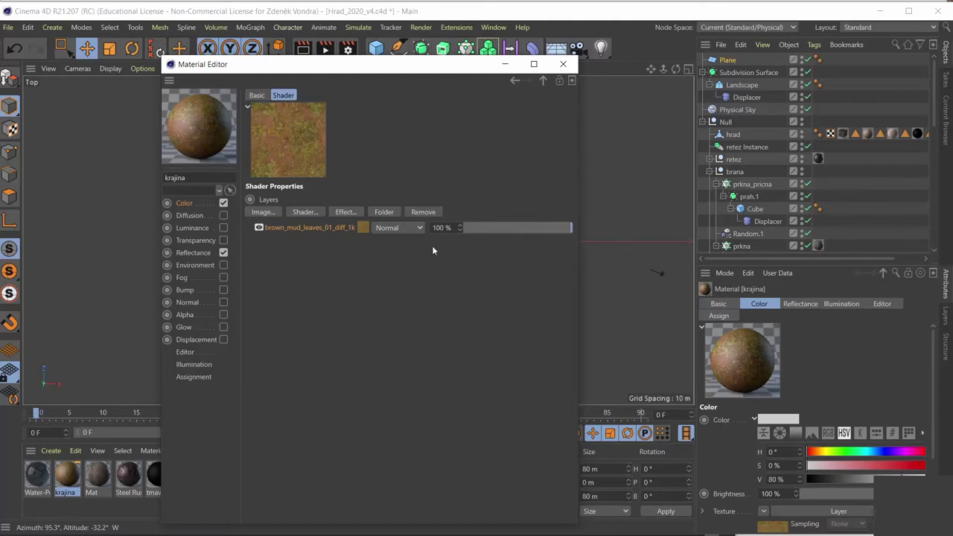
Add a Transform effect with Scale 0.2, 0.2, 0.2 to the Layer shader.
left_click(350, 211)
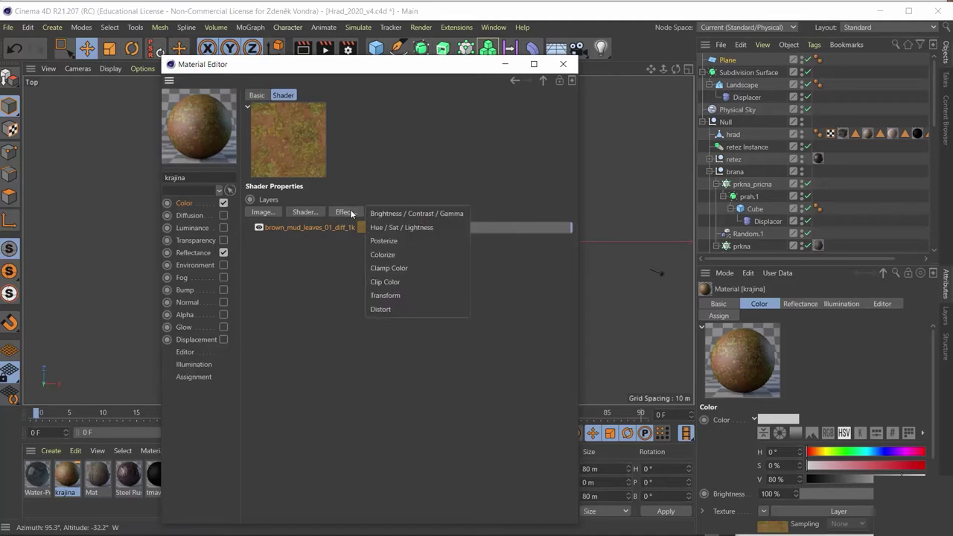
left_click(395, 296)
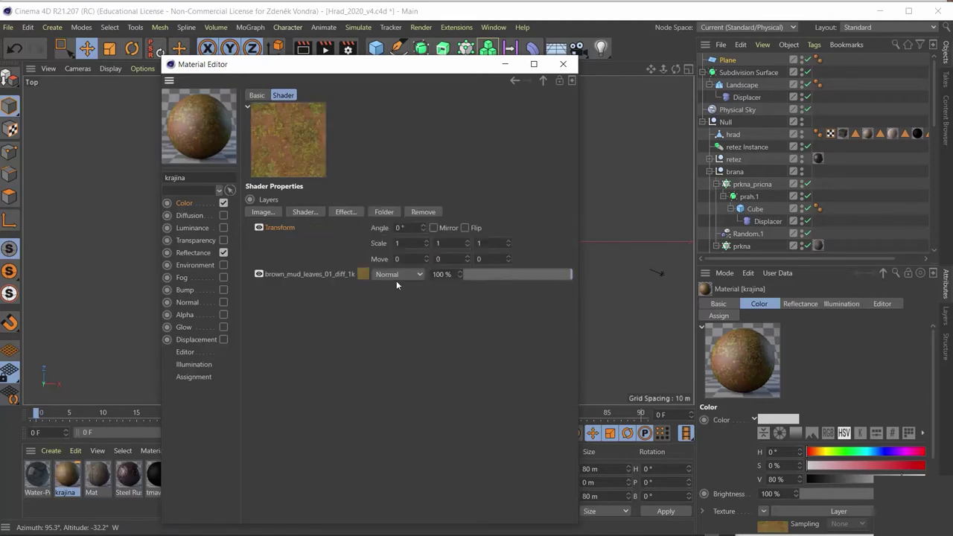
type("0.2")
key("Tab")
type("0.2")
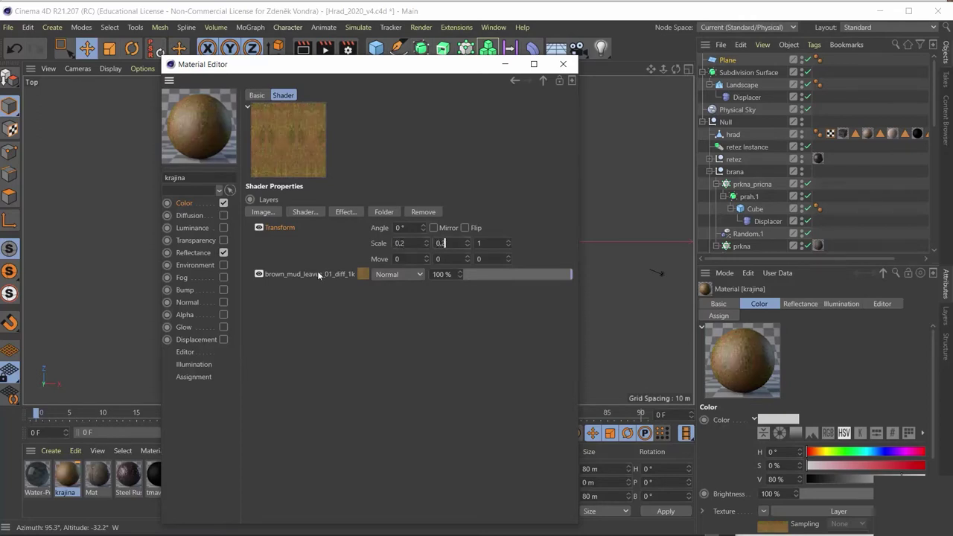
key("Tab")
type("0.2")
key("Tab")
left_click(186, 202)
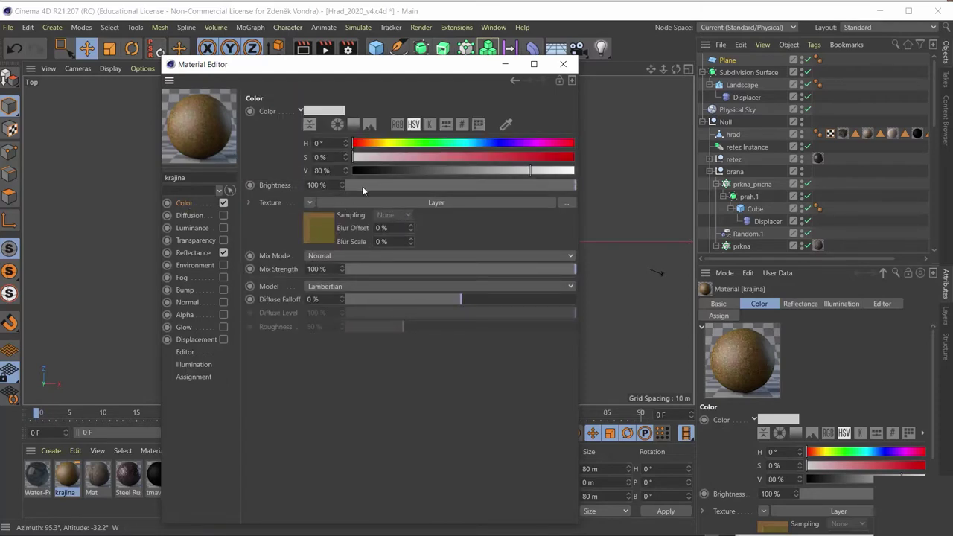
Copy the Color channel's Layer shader and paste it into the Diffusion channel.
left_click(310, 202)
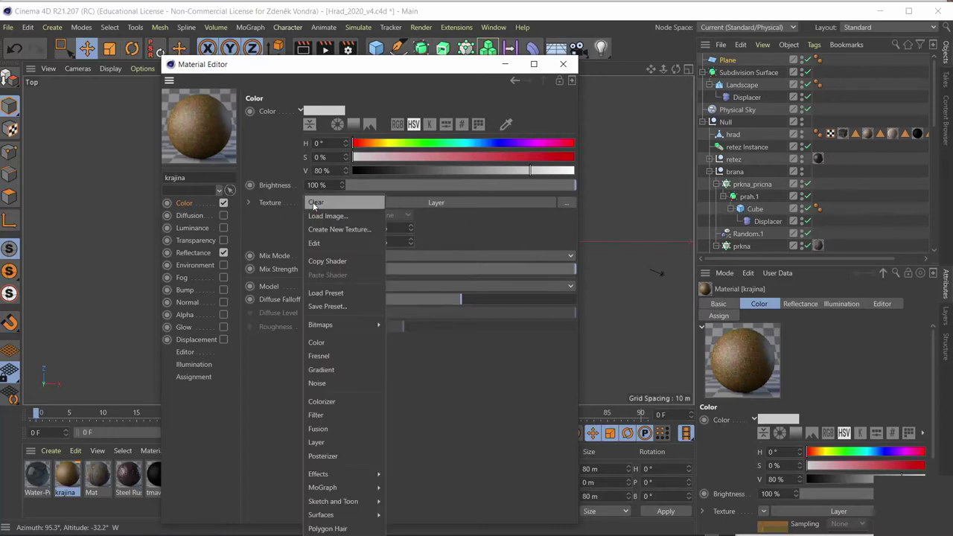
left_click(321, 261)
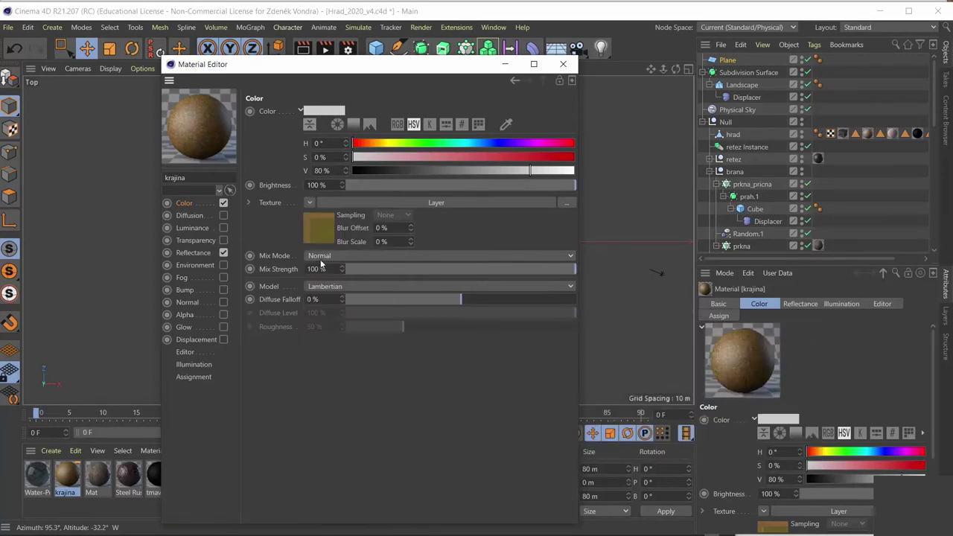
left_click(189, 216)
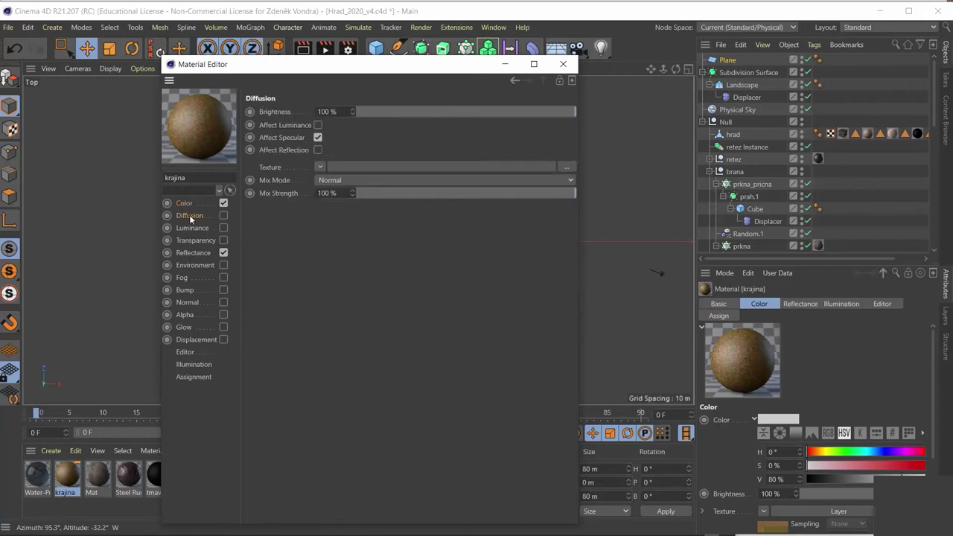
left_click(319, 168)
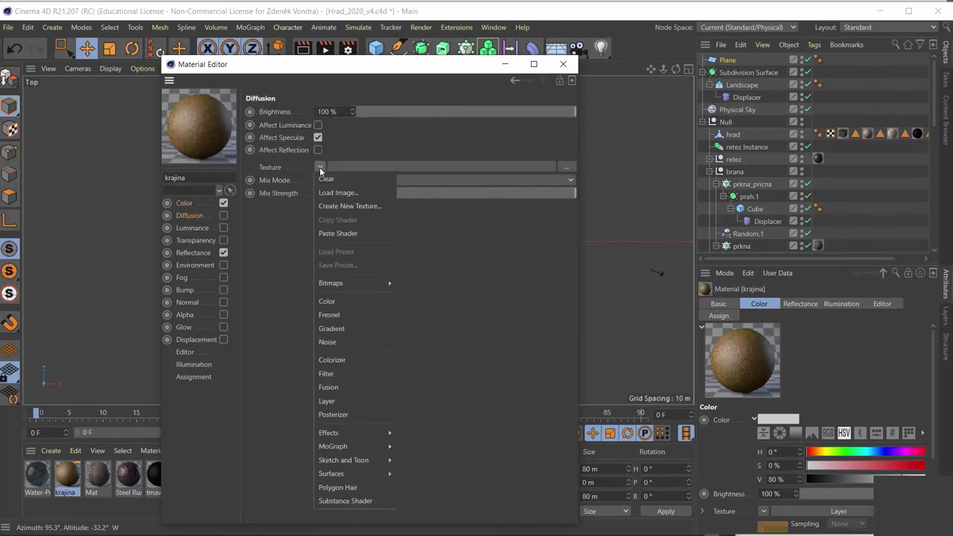
left_click(346, 234)
Swap the Diffusion layer's bitmap image to brown_mud_leaves_01_AO_1k.jpg.
left_click(457, 165)
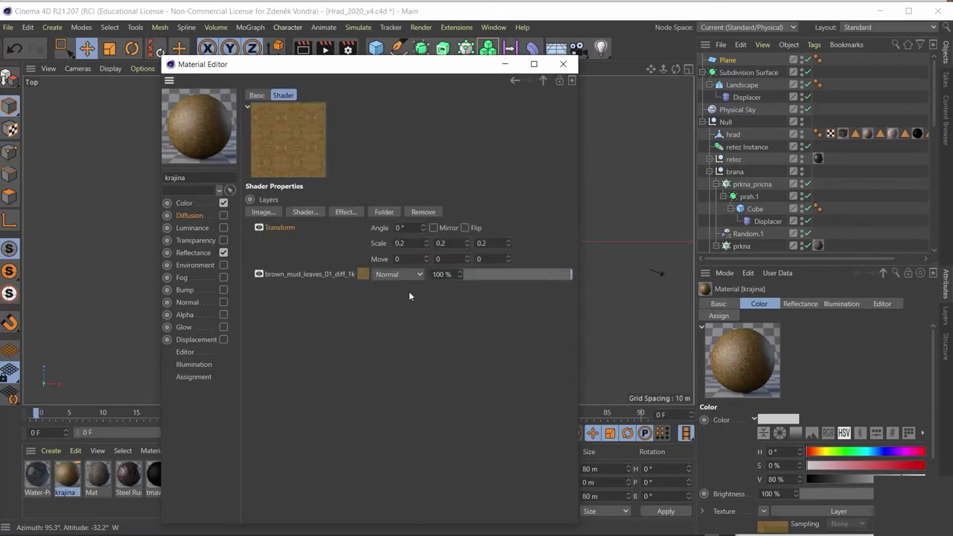
left_click(364, 277)
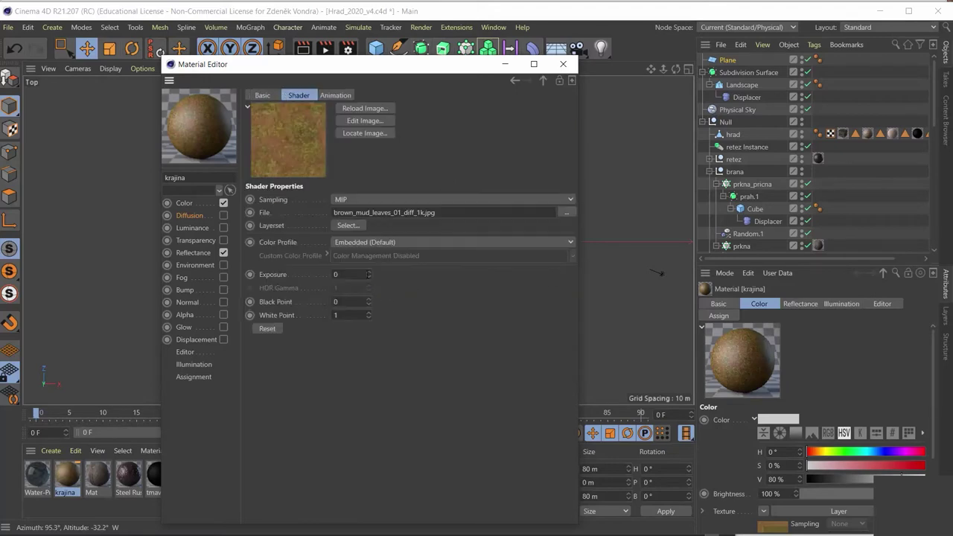
left_click(566, 213)
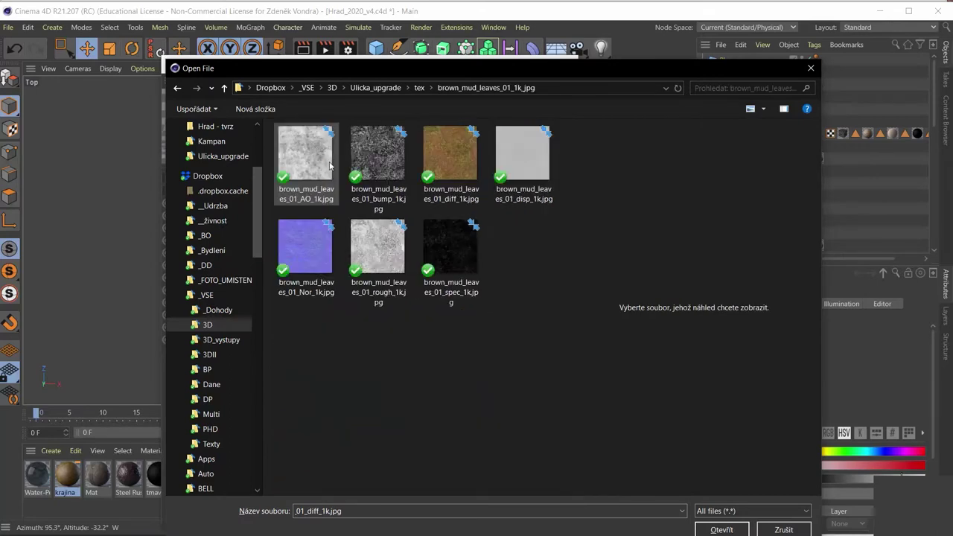
left_click(330, 166)
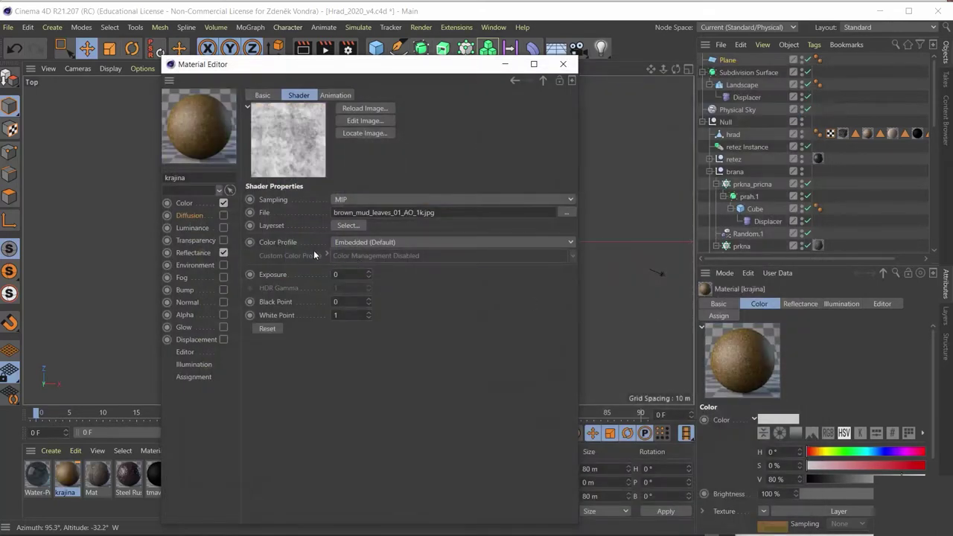
Paste the copied Layer shader into the Normal channel's texture.
left_click(190, 299)
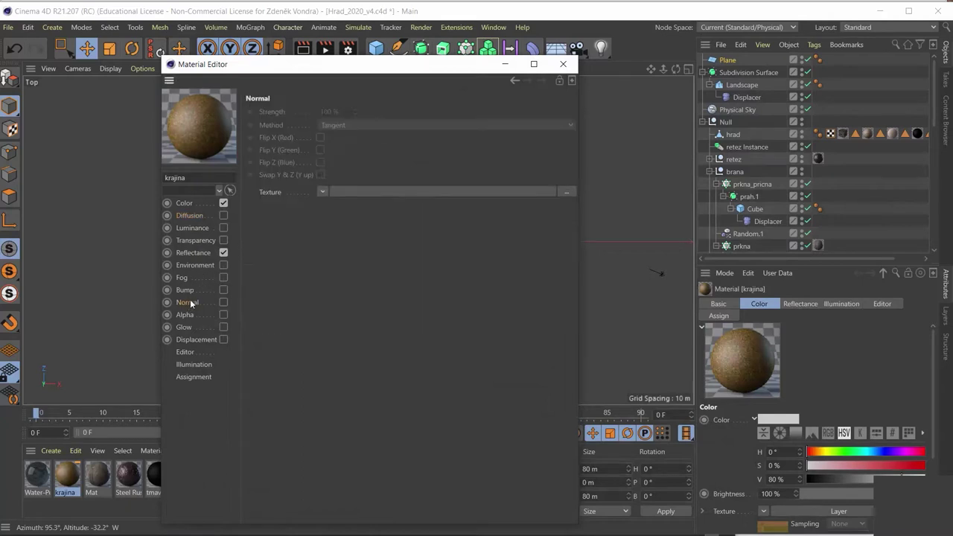
left_click(322, 191)
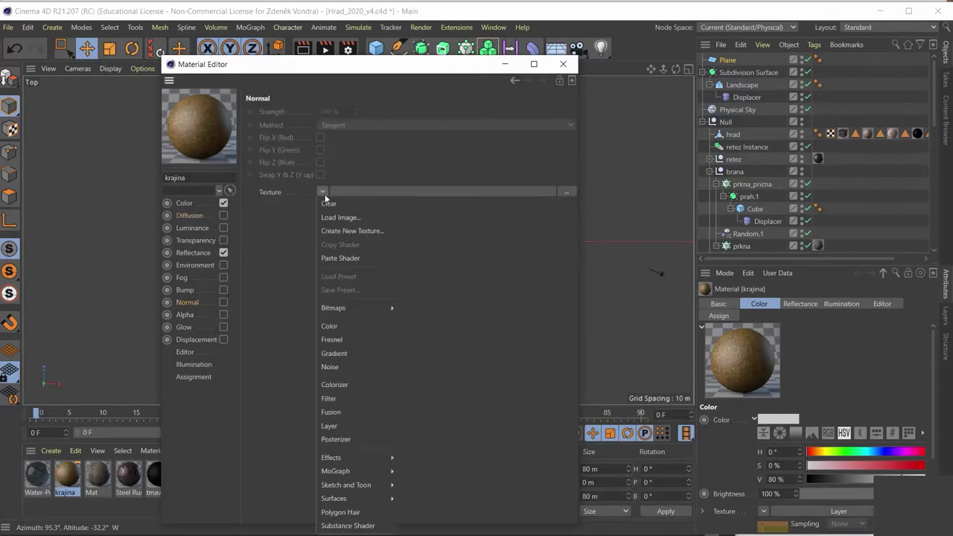
left_click(357, 258)
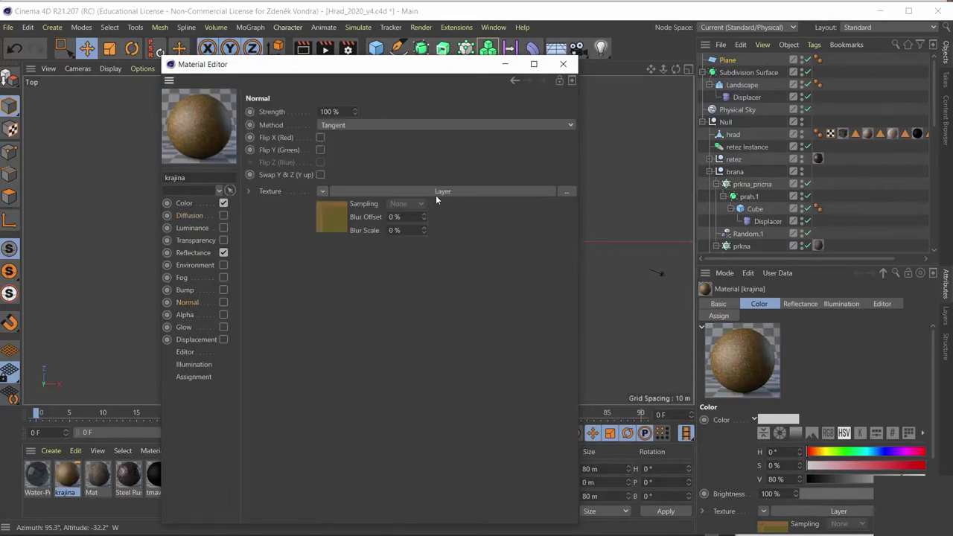
Load brown_mud_leaves_01_Nor_1k.jpg into the Normal layer's bitmap and enable the Normal channel.
left_click(437, 193)
left_click(371, 275)
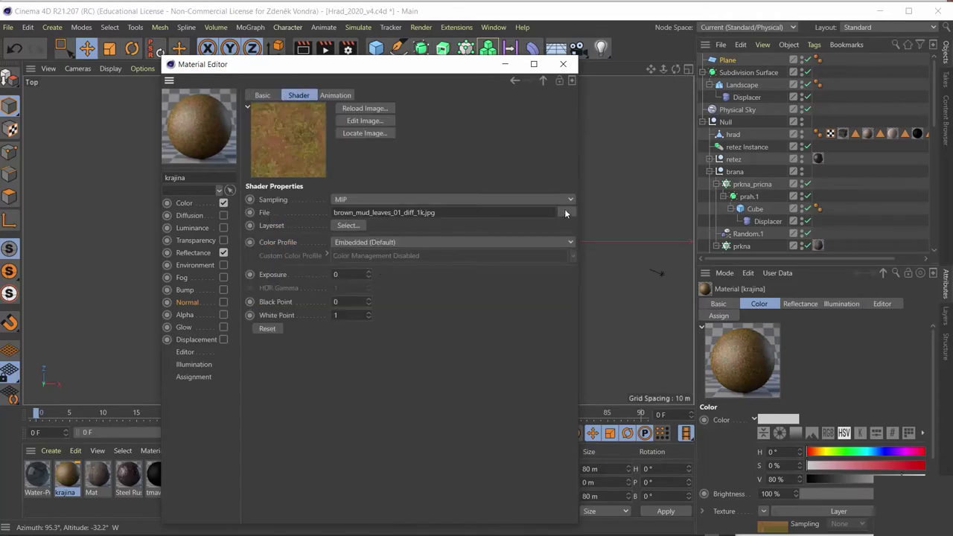
left_click(330, 200)
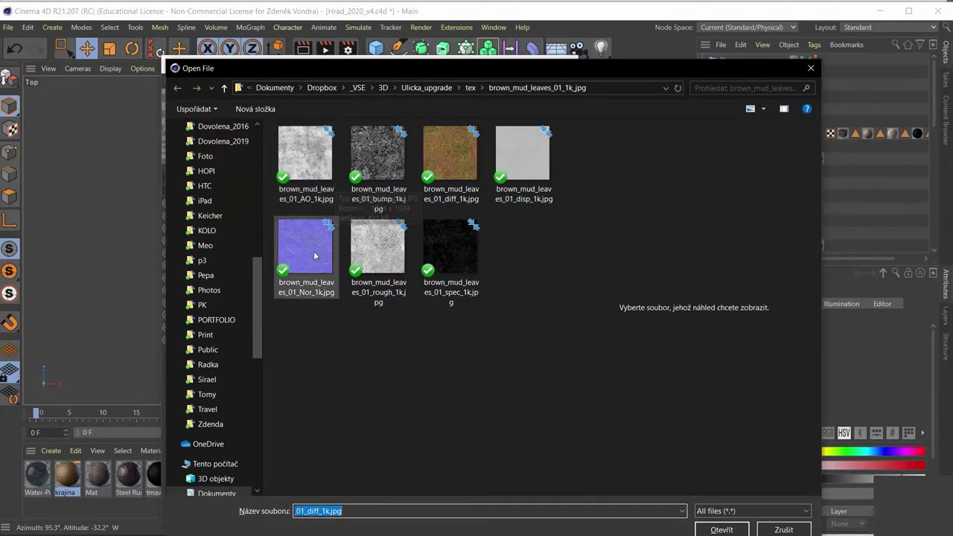
double_click(315, 252)
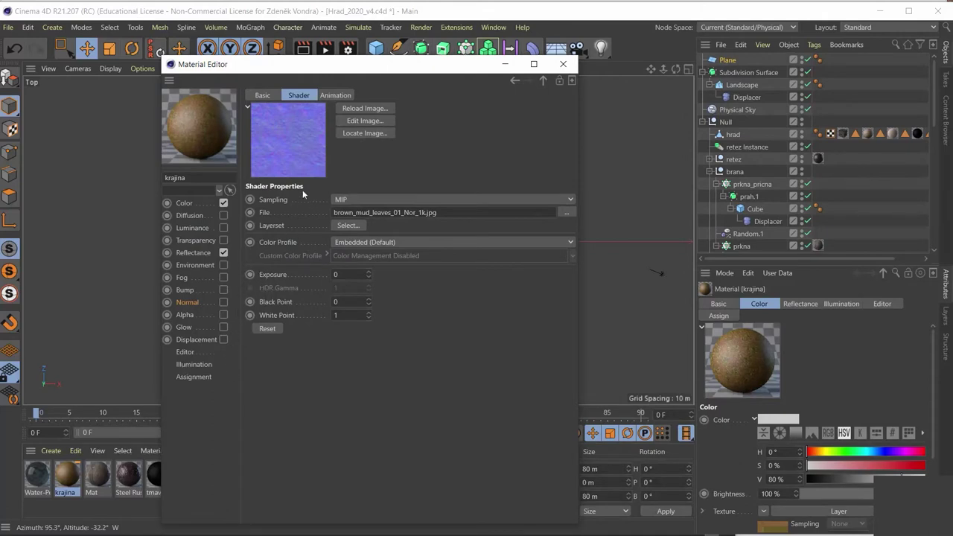
left_click(543, 80)
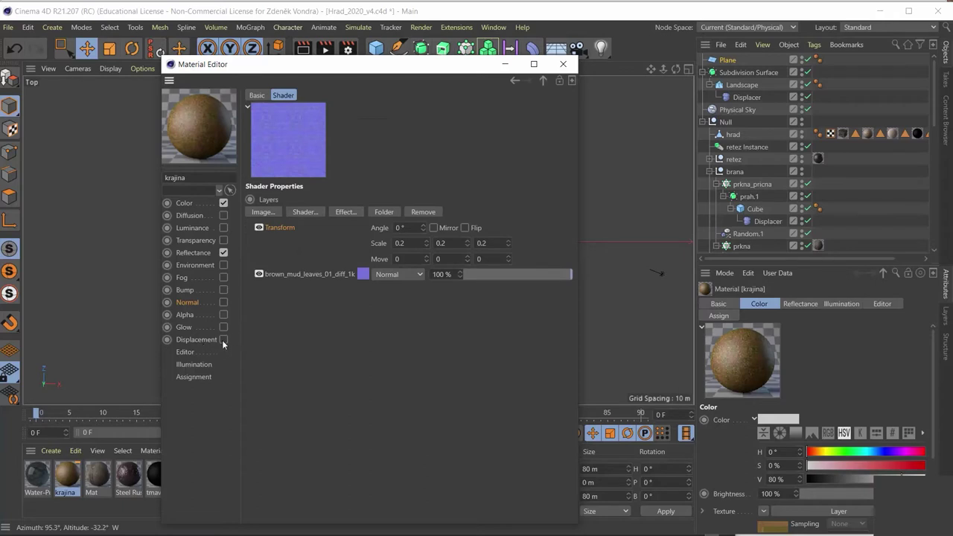
left_click(224, 303)
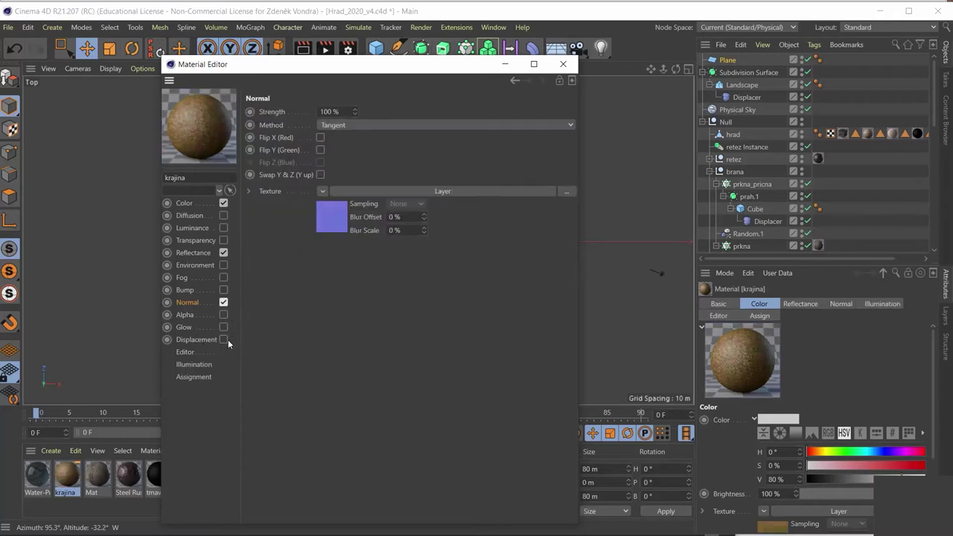
Enable Displacement and paste the copied Layer shader as its texture.
left_click(224, 340)
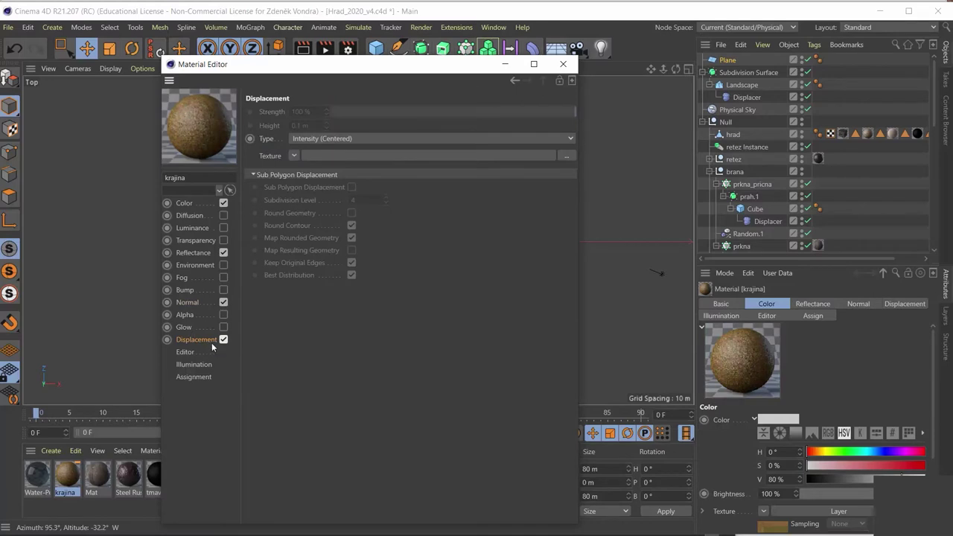
left_click(294, 155)
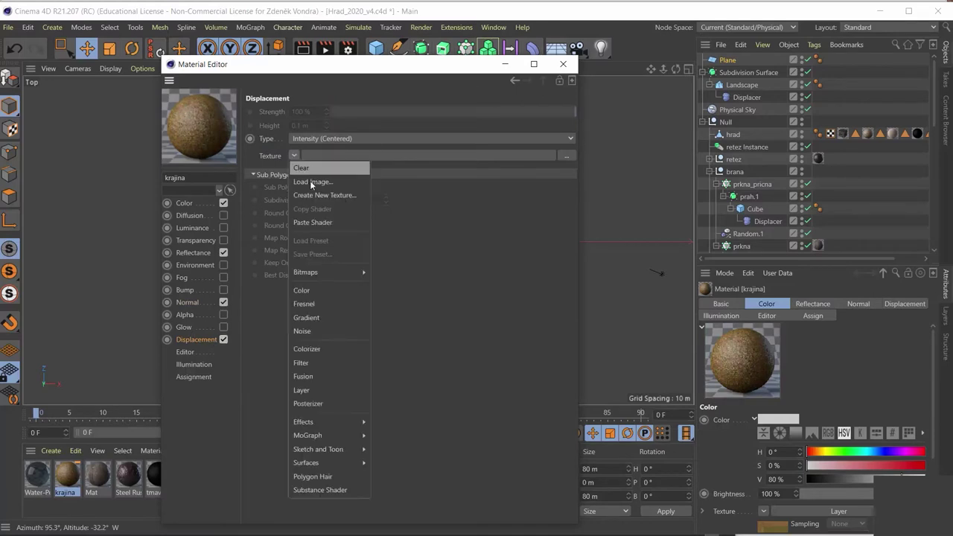
left_click(319, 222)
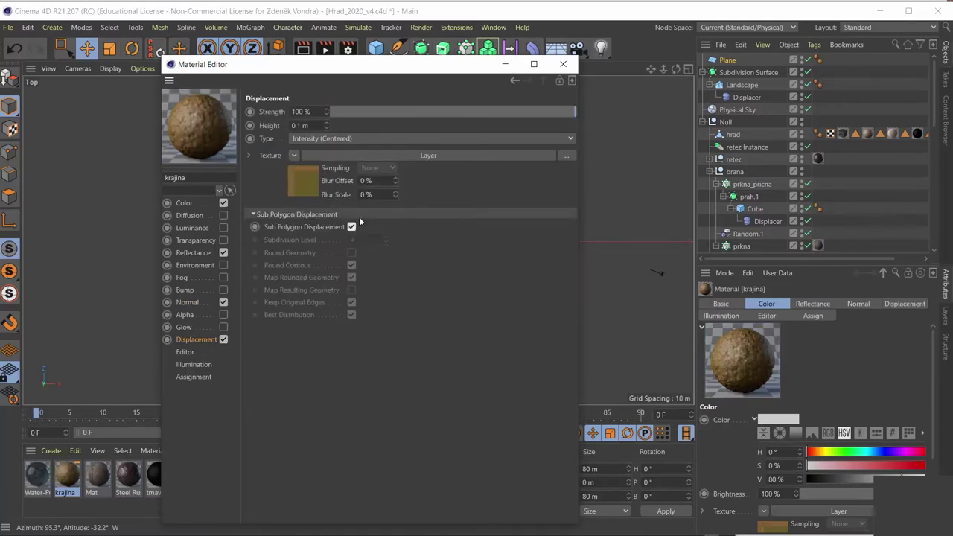
Swap the displacement layer's bitmap to brown_mud_leaves_01_disp_1k.jpg, then close the material editor.
left_click(431, 155)
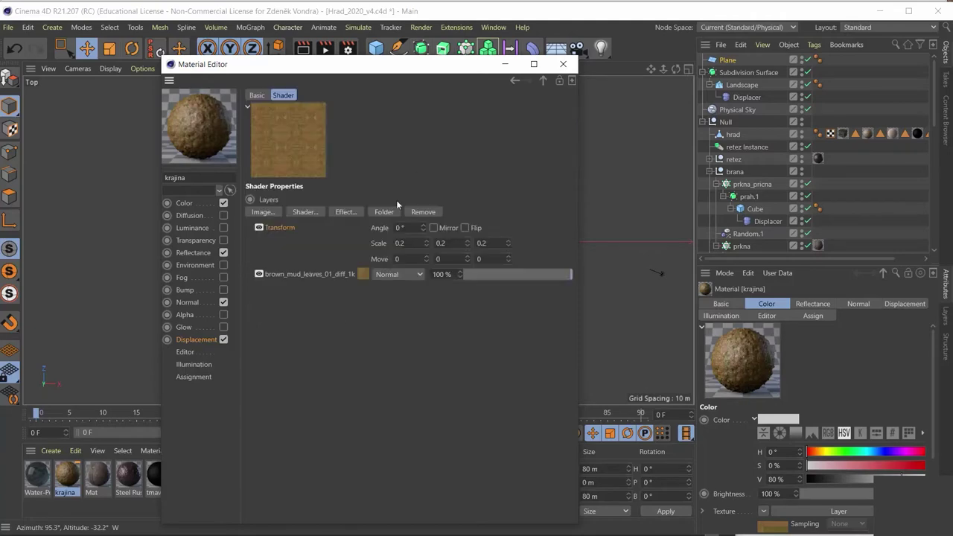
left_click(364, 275)
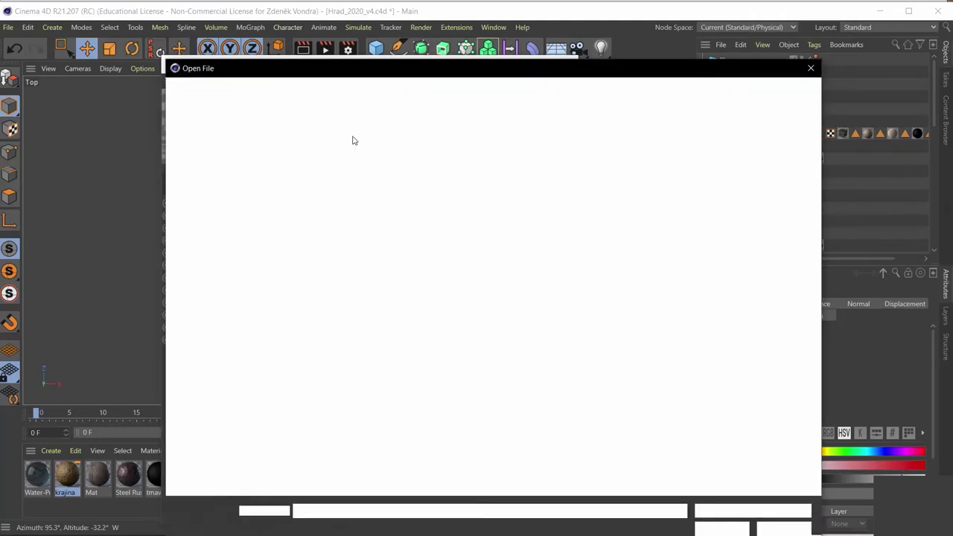
left_click(352, 135)
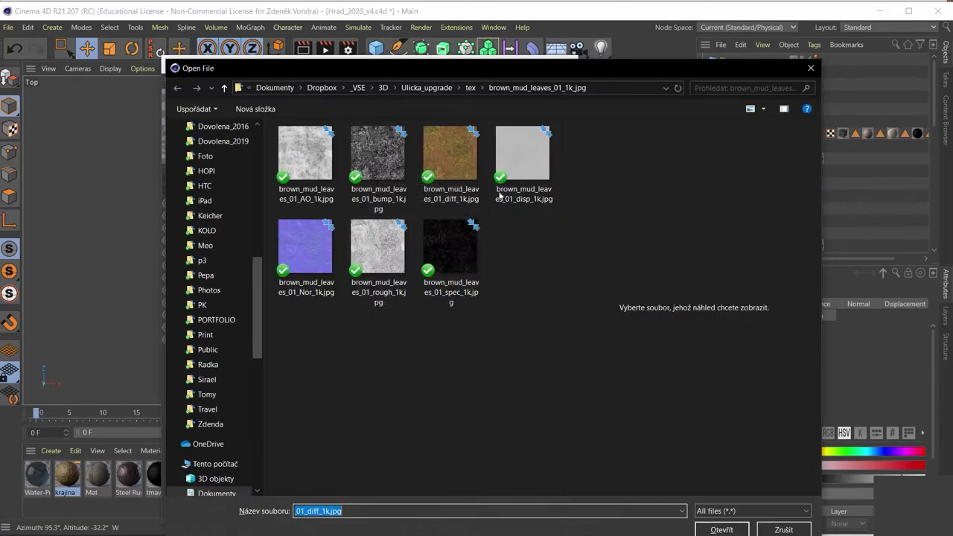
left_click(529, 159)
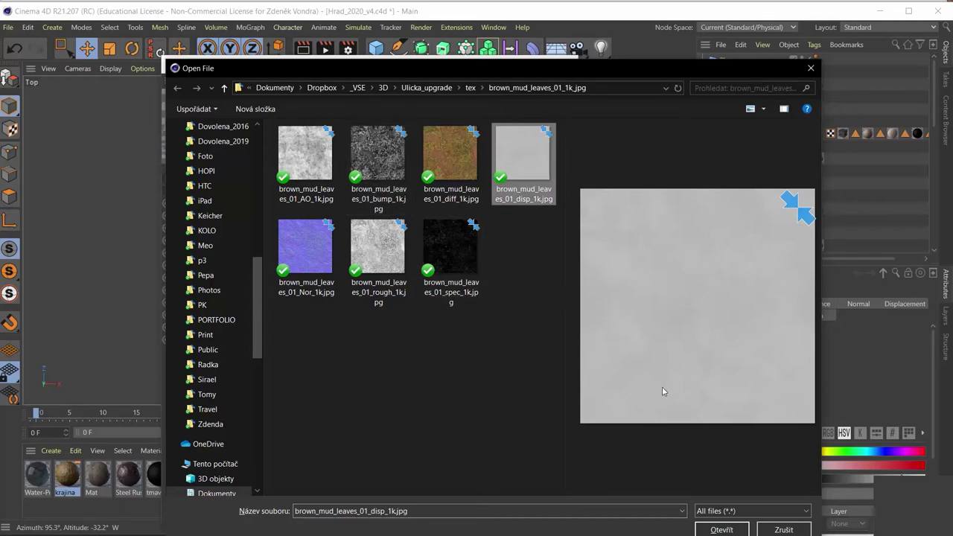
left_click(722, 530)
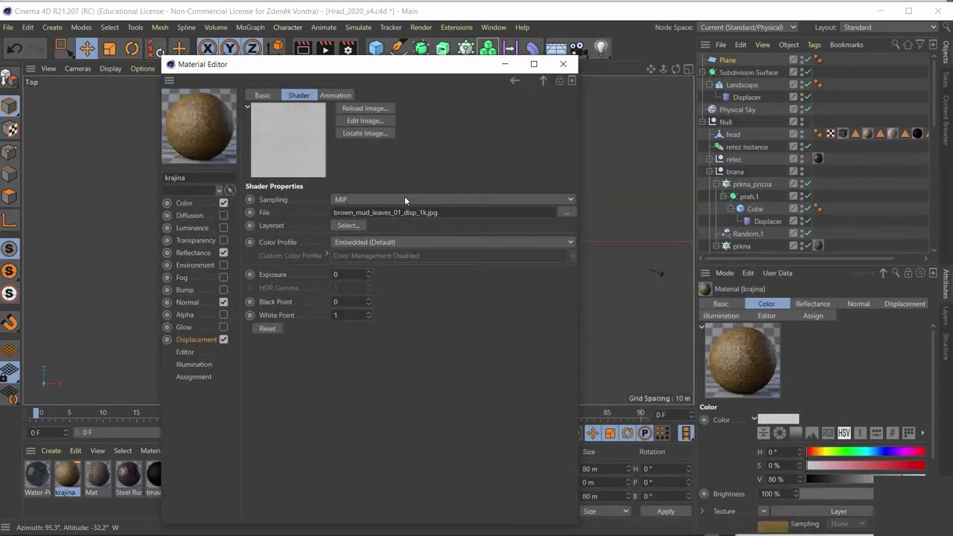
left_click(544, 80)
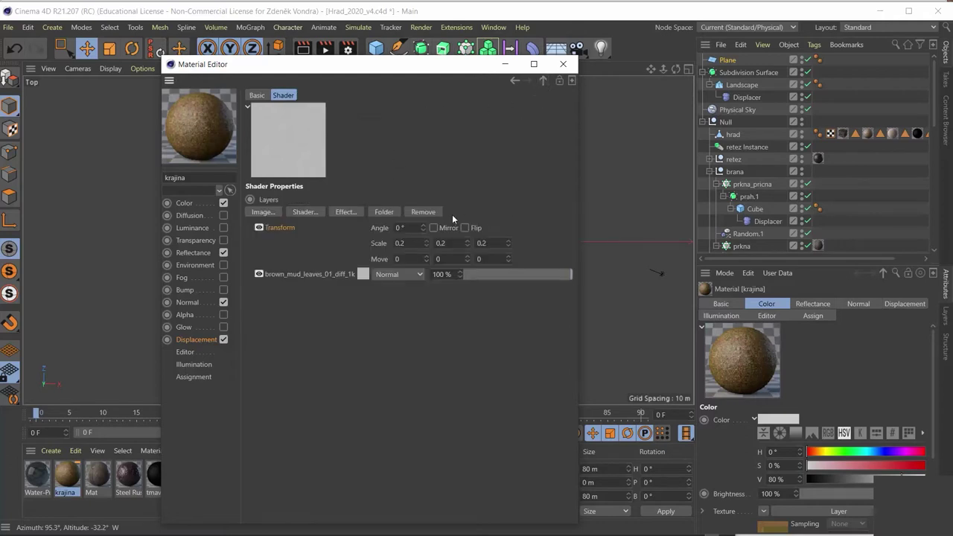
left_click(309, 274)
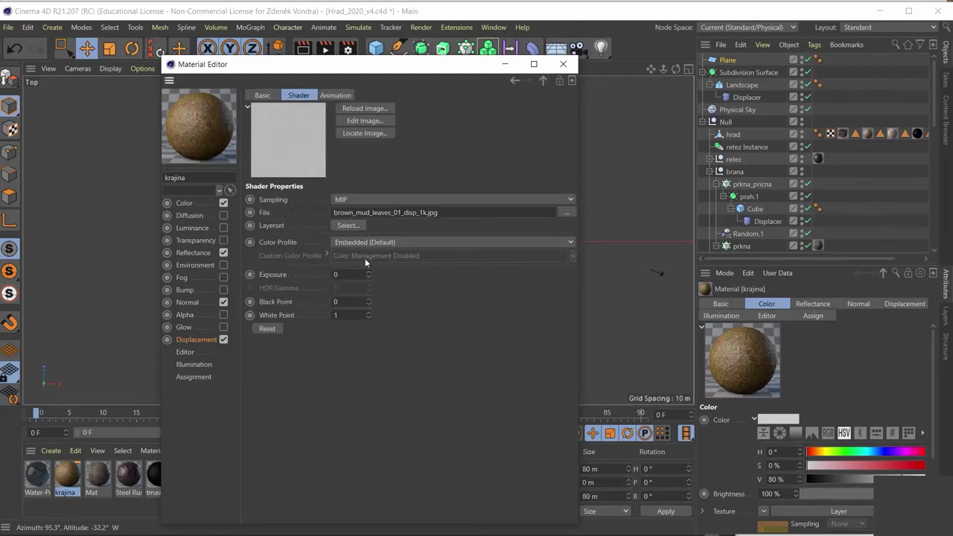
left_click(207, 340)
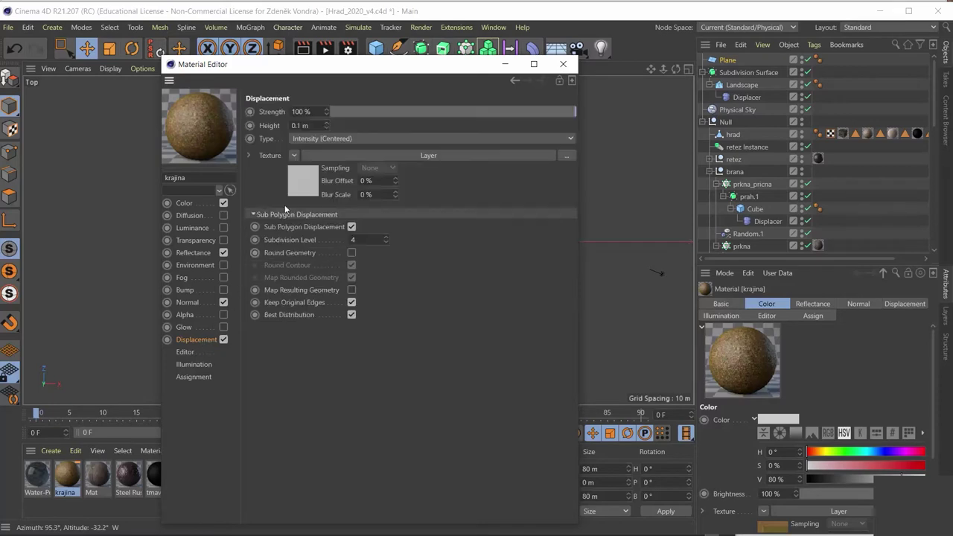
left_click(506, 64)
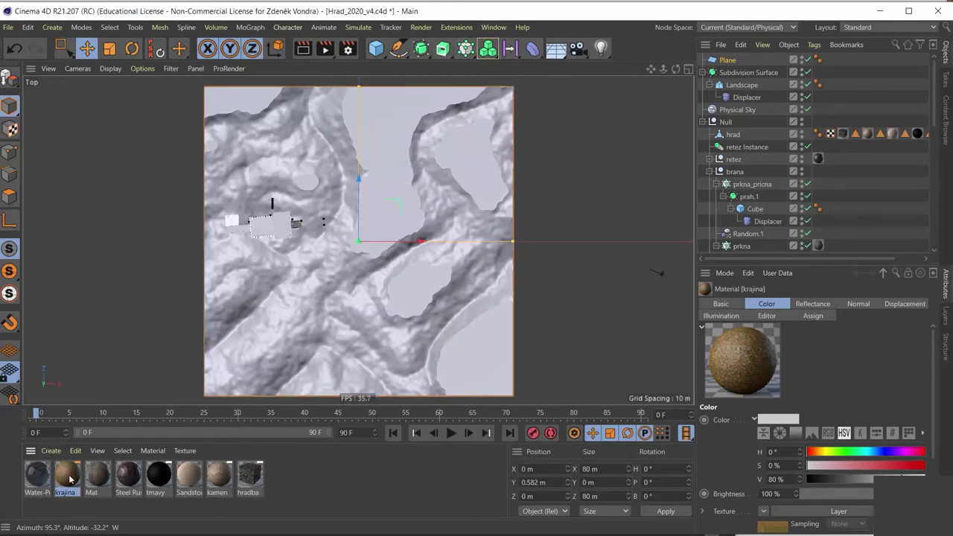
Apply the krajina material to the Landscape object.
left_click(122, 450)
left_click(110, 466)
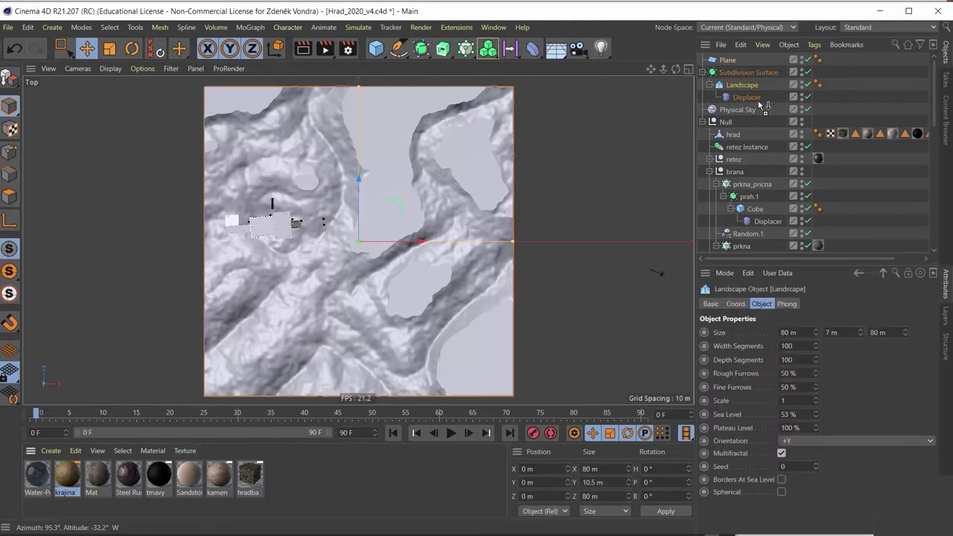
left_click_drag(759, 90, 752, 85)
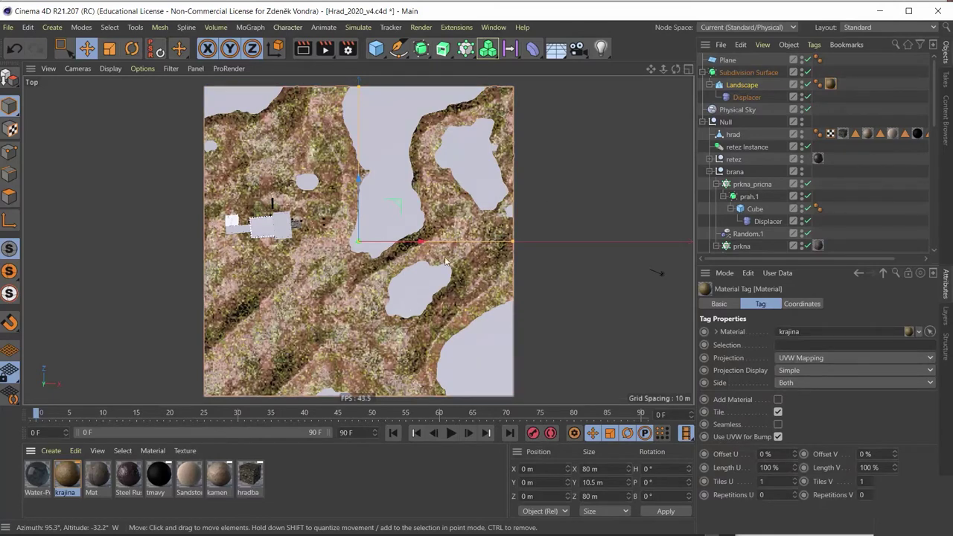
Maximize the Perspective viewport and reopen the krajina material for editing.
left_click(689, 68)
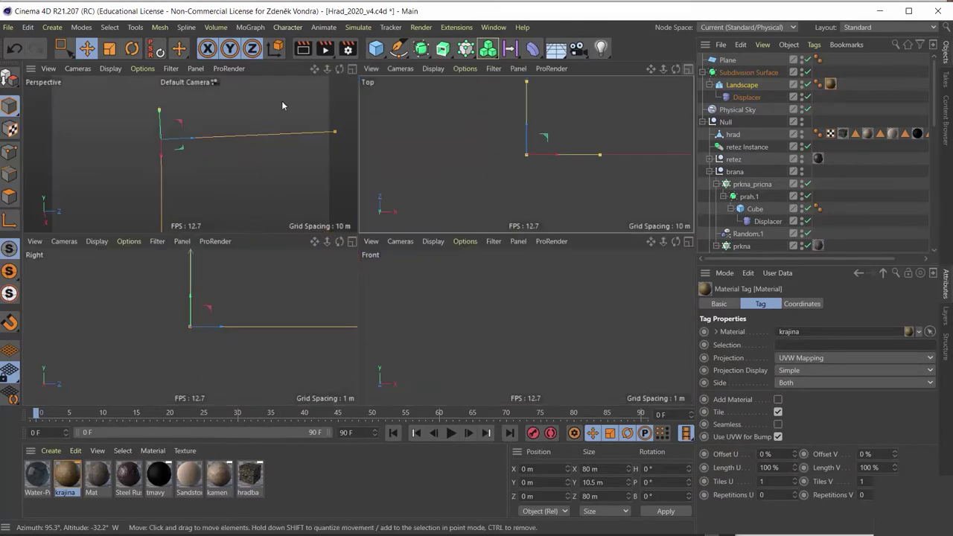
left_click(352, 69)
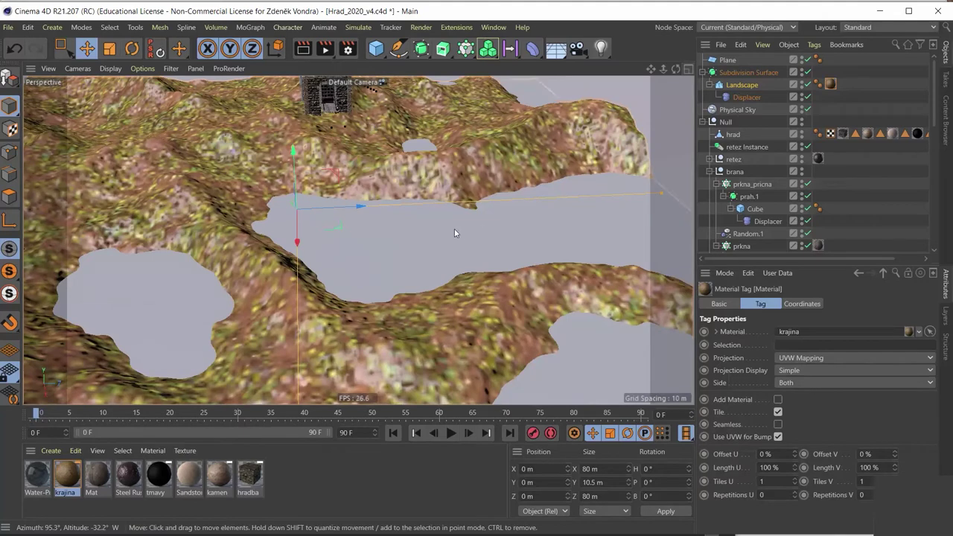
double_click(67, 476)
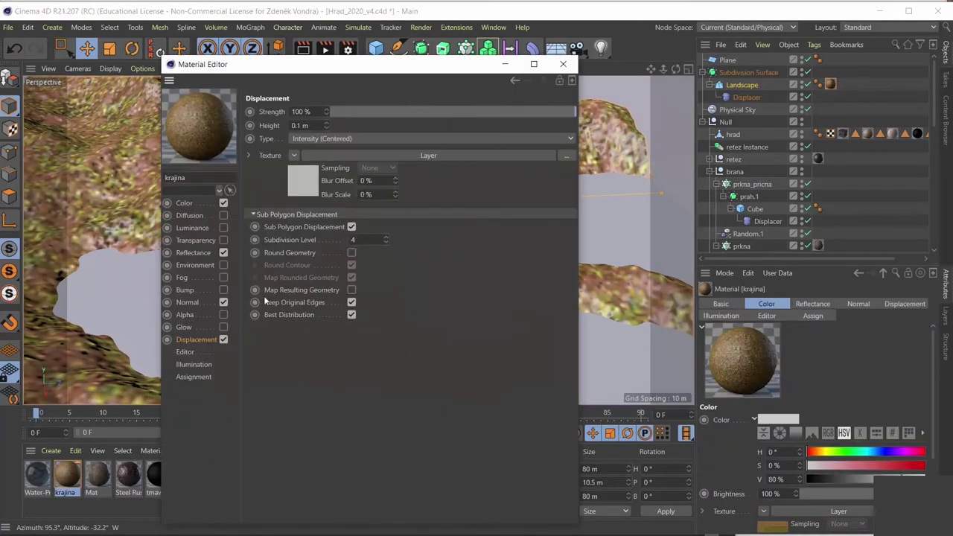
Set the krajina material's texture preview size to 2048x2048 and minimize the editor.
left_click(188, 352)
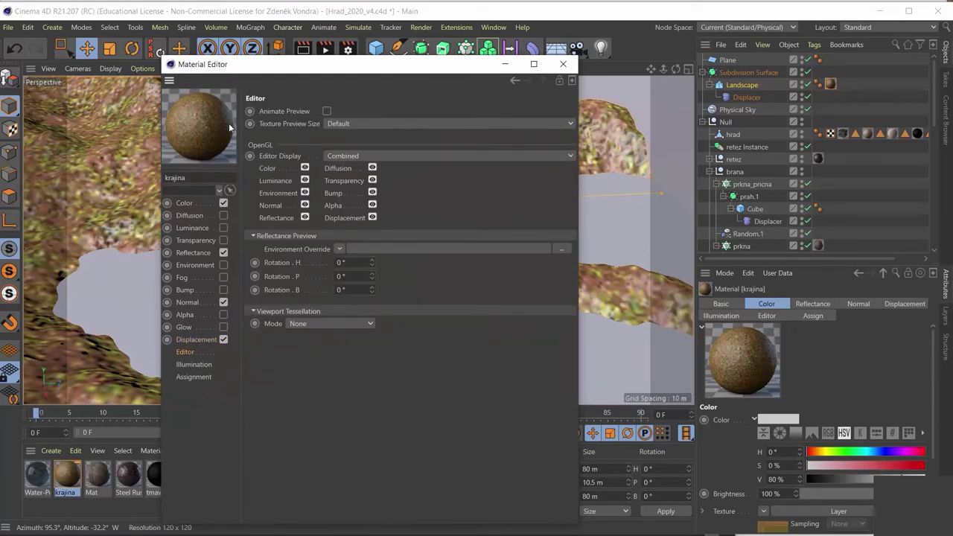
left_click(356, 125)
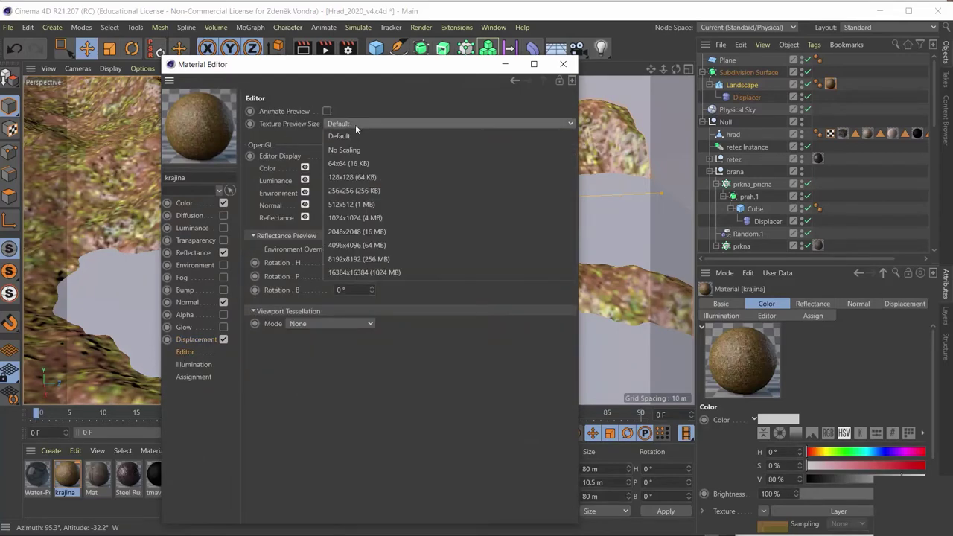
left_click(379, 231)
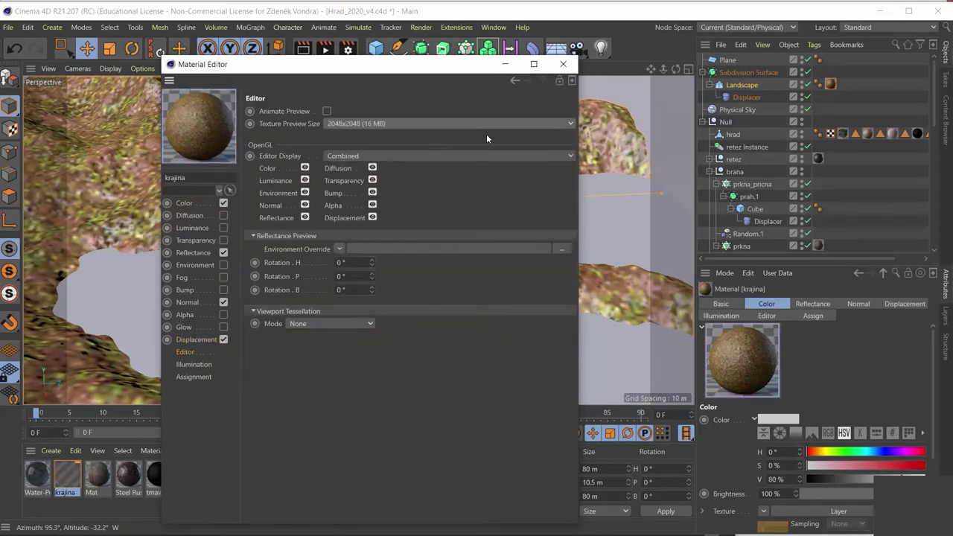
left_click(505, 64)
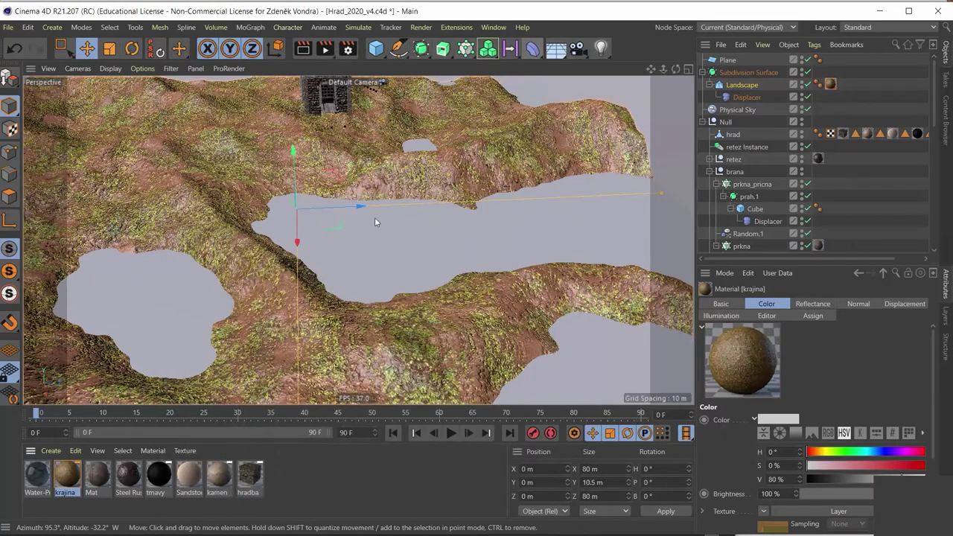
Orbit and zoom the Perspective view to inspect the textured hills around the tower.
left_click_drag(375, 217, 354, 216, "alt")
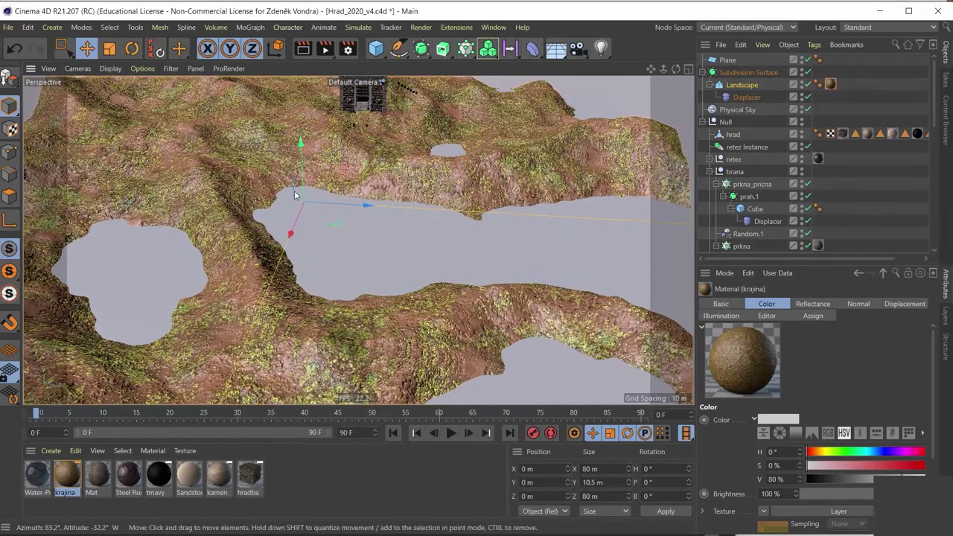
scroll(298, 196, "up", 2)
scroll(299, 223, "up", 2)
scroll(303, 178, "up", 2)
mouse_move(303, 178)
left_mouse_down("alt")
mouse_move(290, 248)
mouse_move(191, 231)
mouse_move(390, 282)
left_mouse_up("alt")
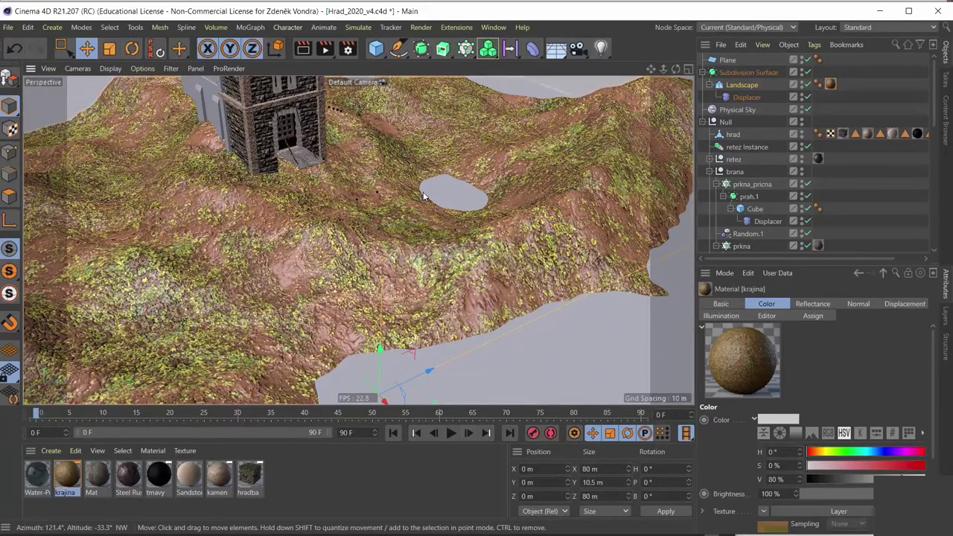
Render the scene to the Picture Viewer, then minimize the viewer.
left_click(326, 53)
left_click(326, 49)
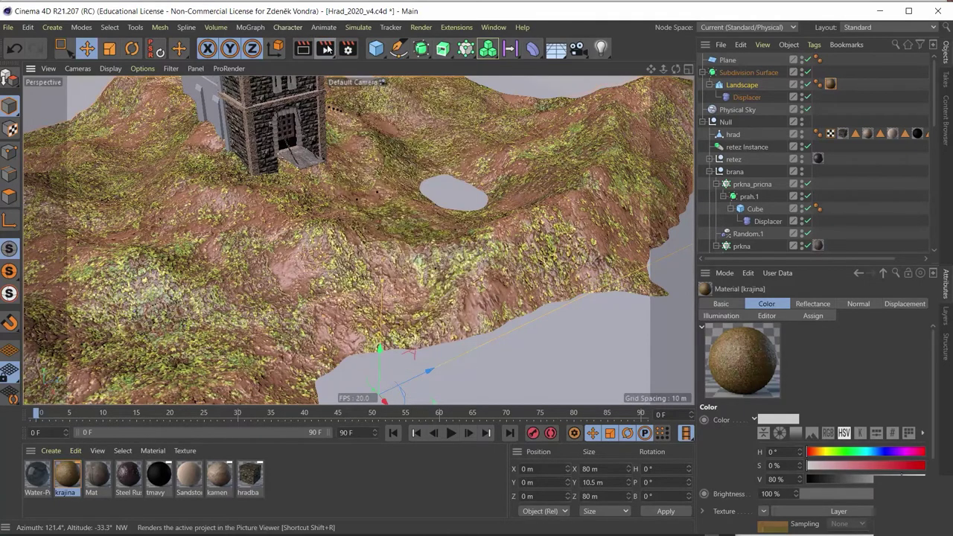
left_click(332, 50)
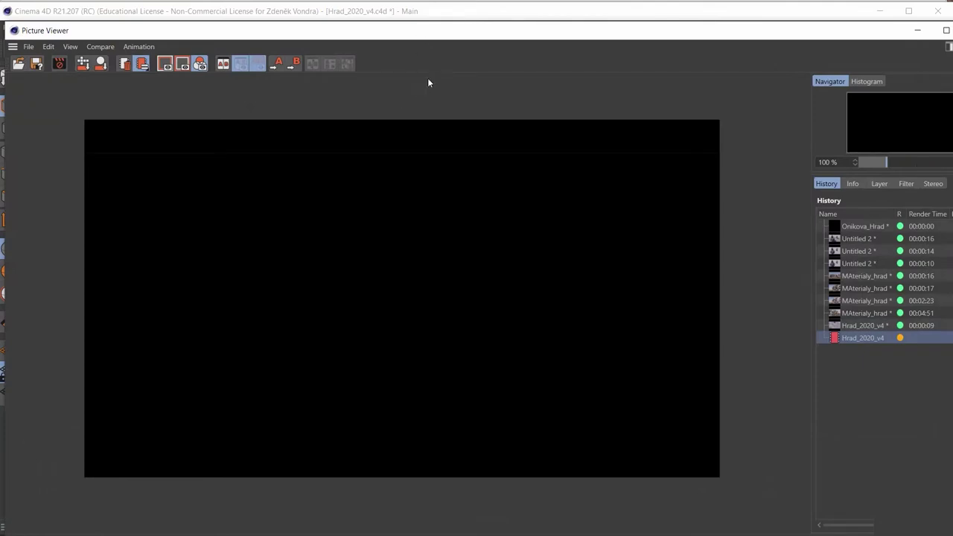
left_click(919, 35)
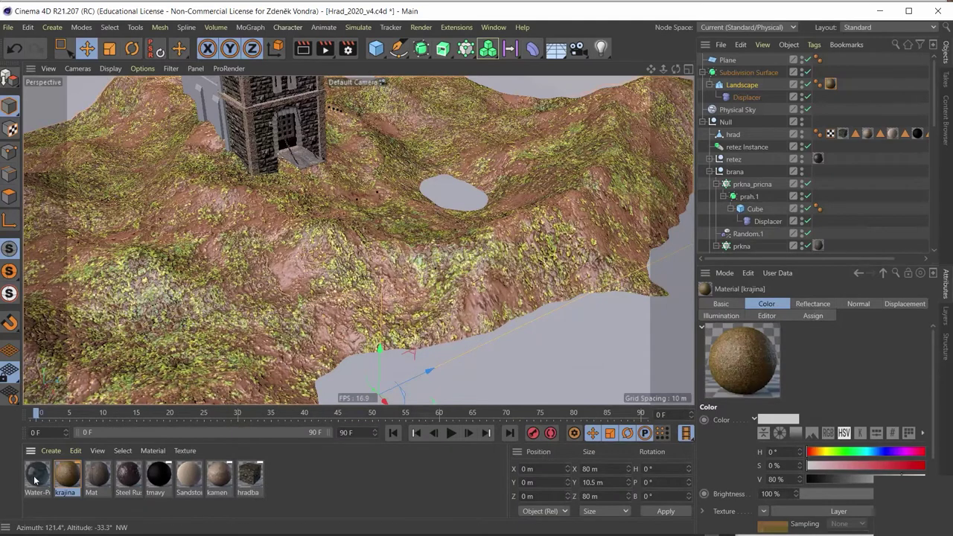
Apply the Water-Pool material to the Plane and restart the render.
left_click(36, 477)
left_click_drag(558, 347, 559, 347)
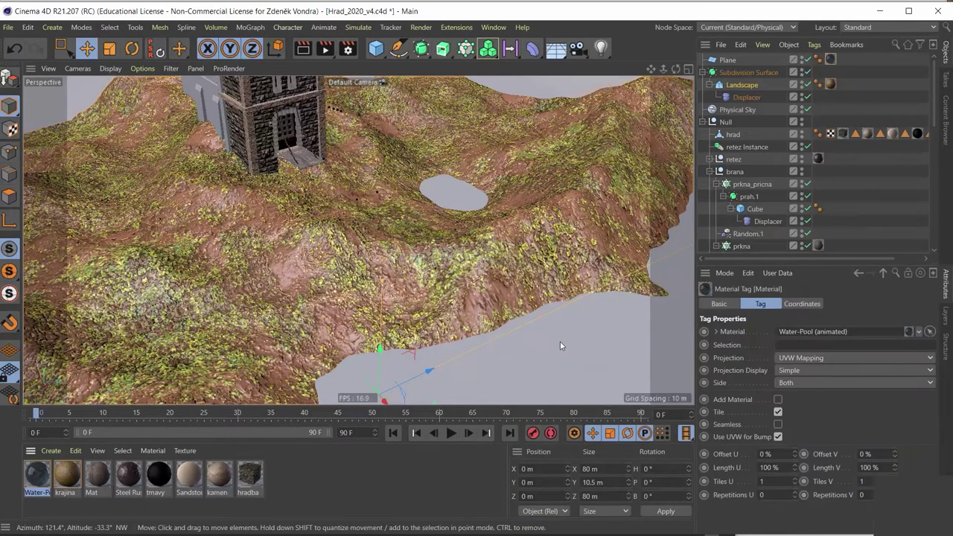
left_click(328, 52)
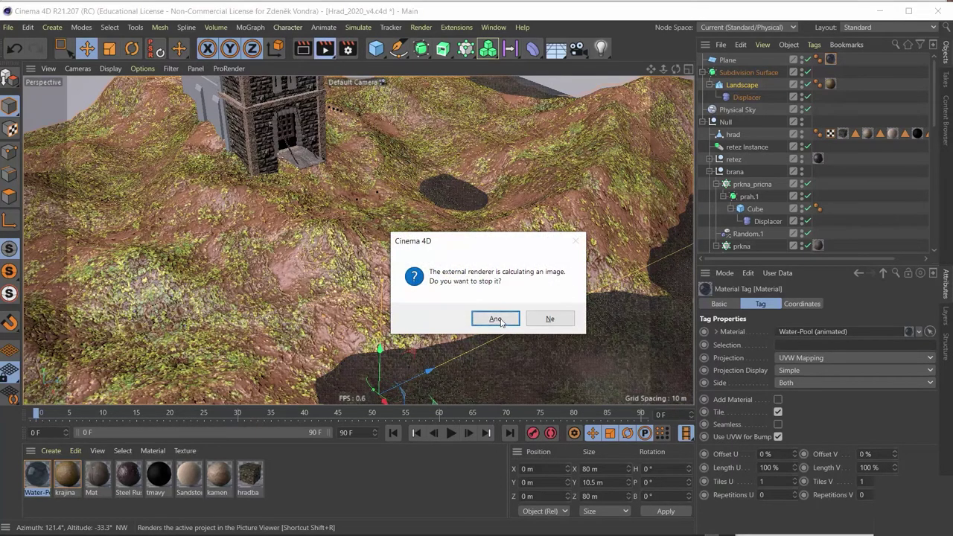
left_click(493, 319)
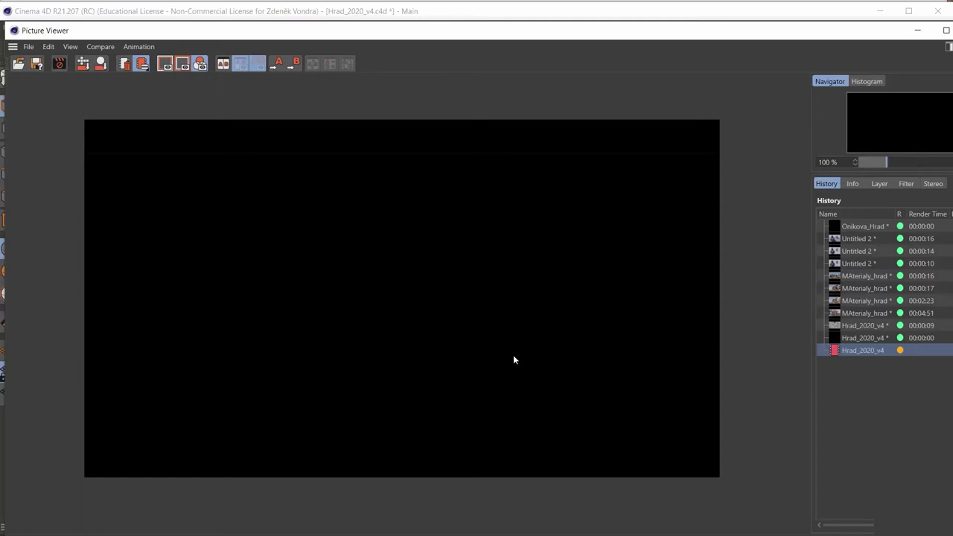
Hide the Picture Viewer and create a new default material, Mat.1, opening its editor.
left_click(919, 33)
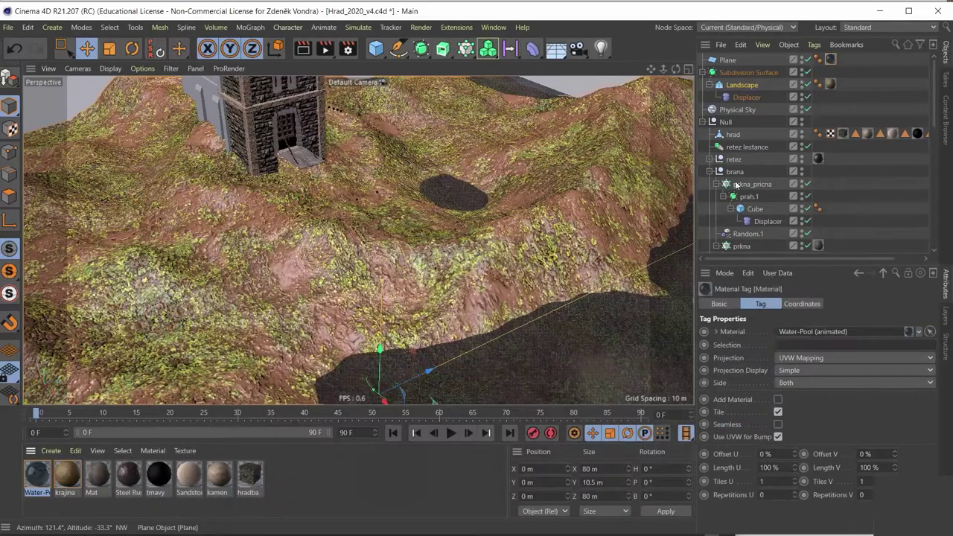
double_click(297, 476)
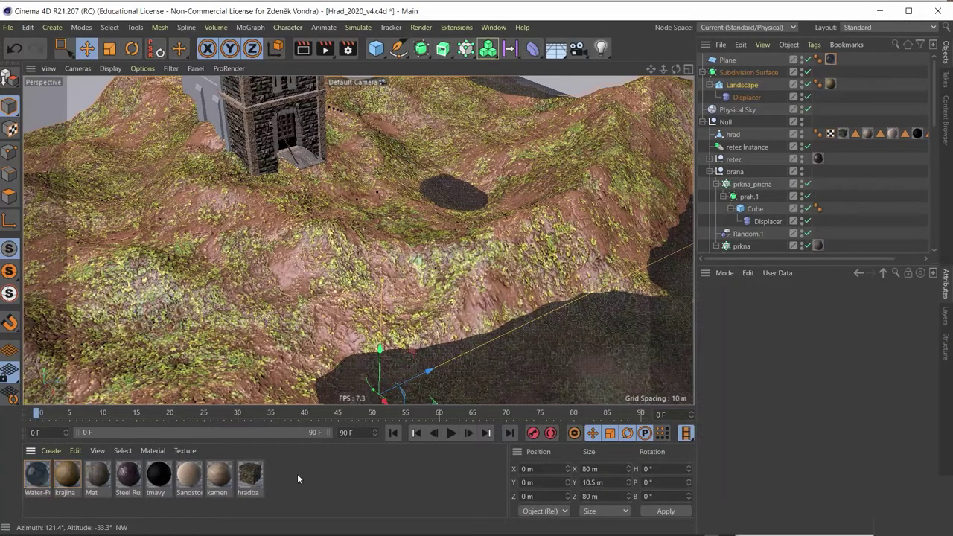
double_click(36, 478)
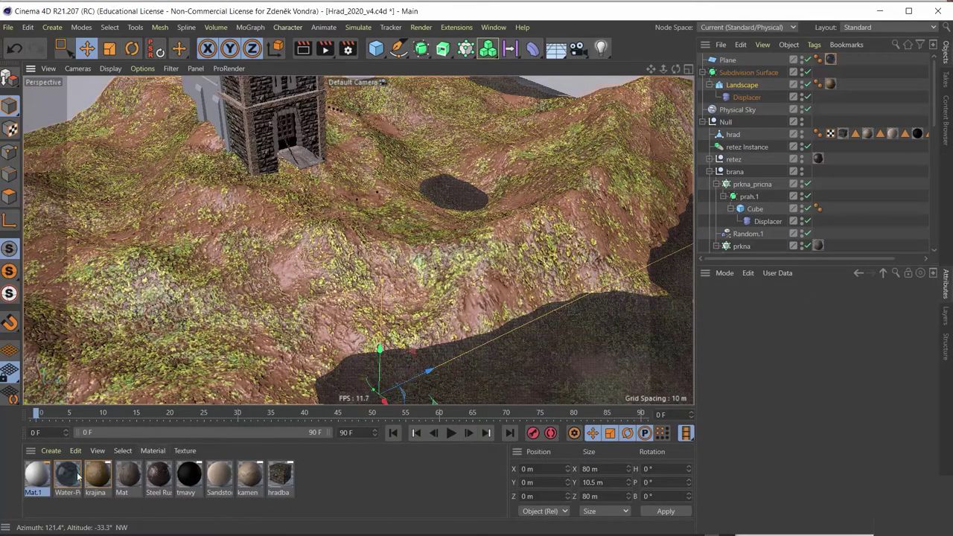
left_click(35, 474)
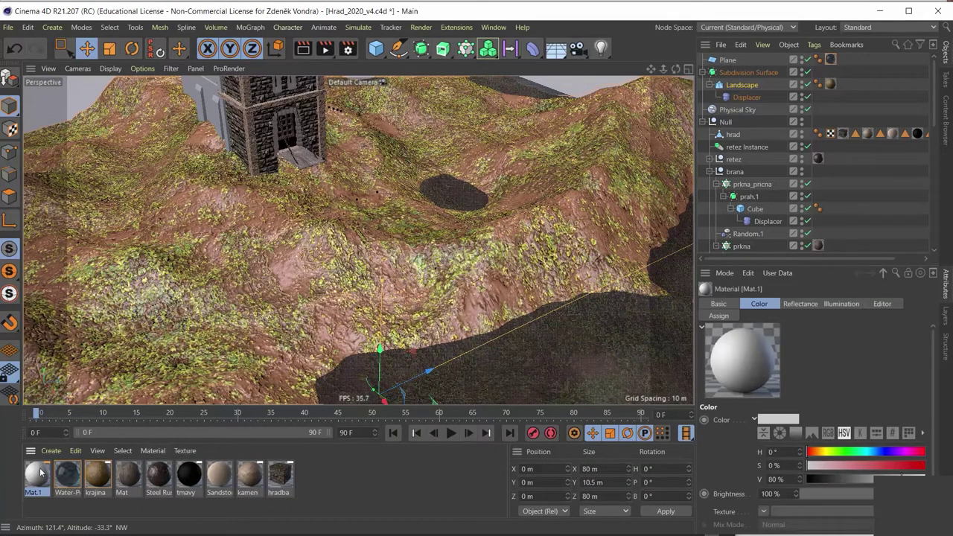
Rename the new material Mat.1 to 'pisek'.
double_click(41, 472)
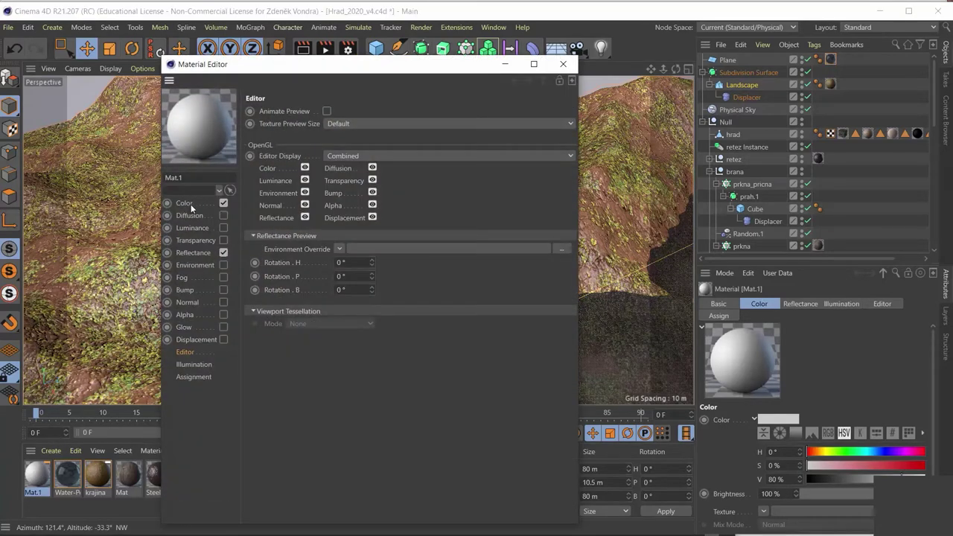
left_click(193, 178)
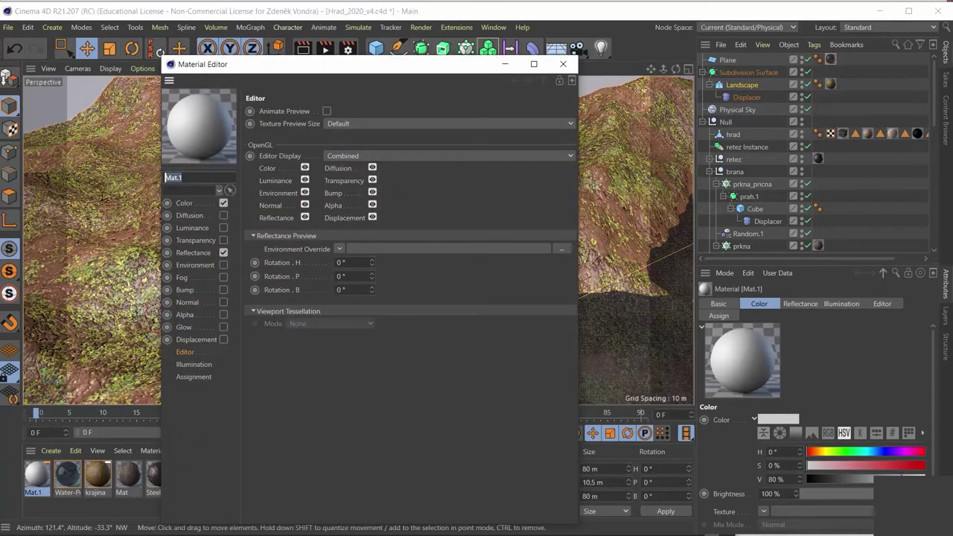
type("ps")
key("Return")
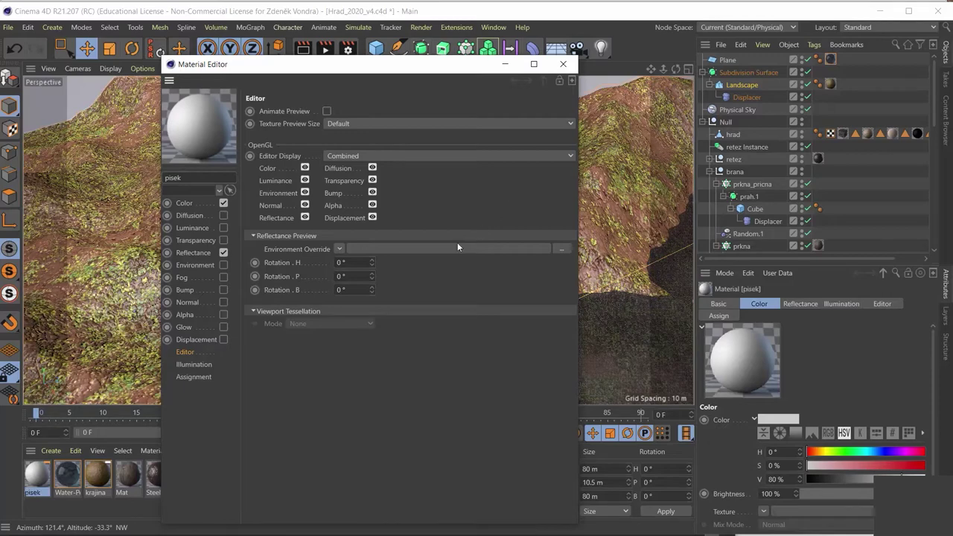
Put a Layer shader in the Color channel holding sand_01_diff_1k.jpg from sand_01_1k.
left_click(192, 204)
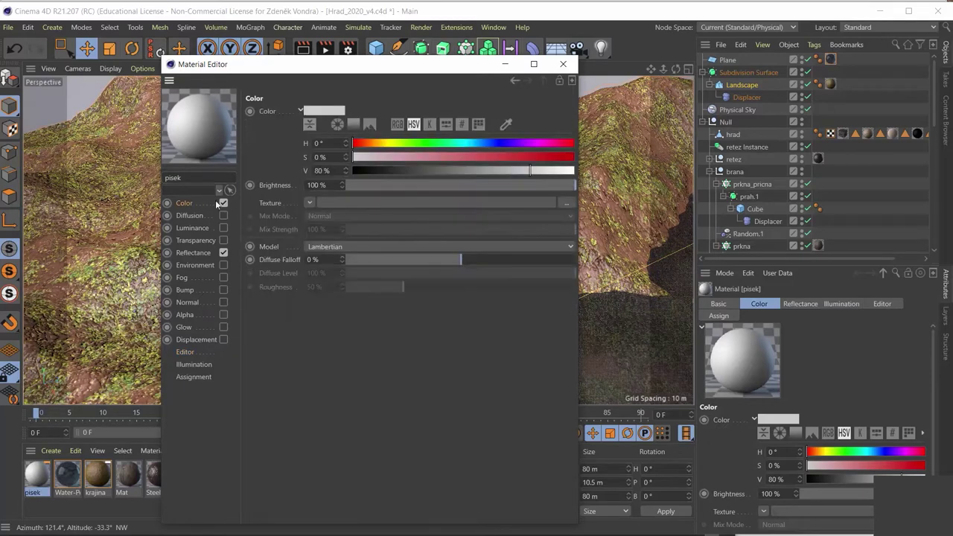
left_click(308, 202)
left_click(348, 417)
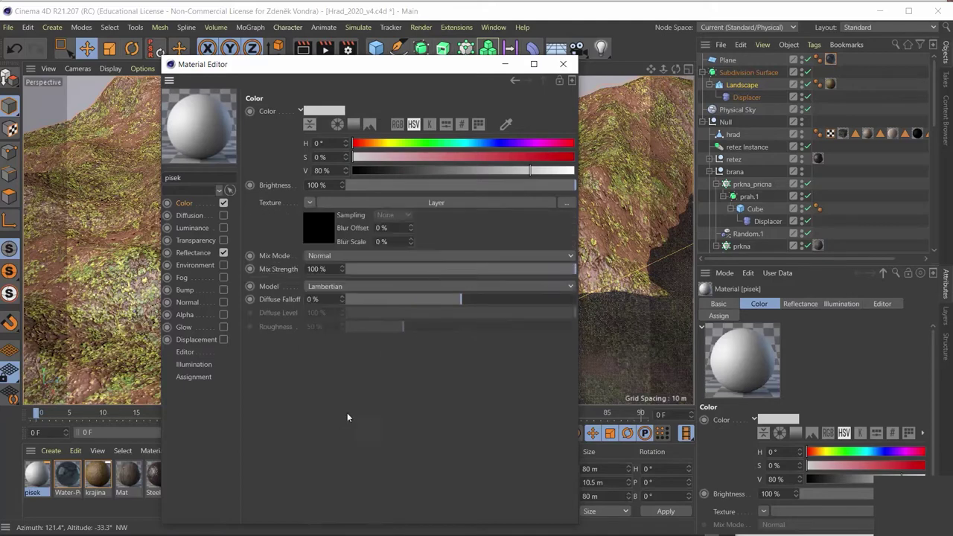
left_click(500, 203)
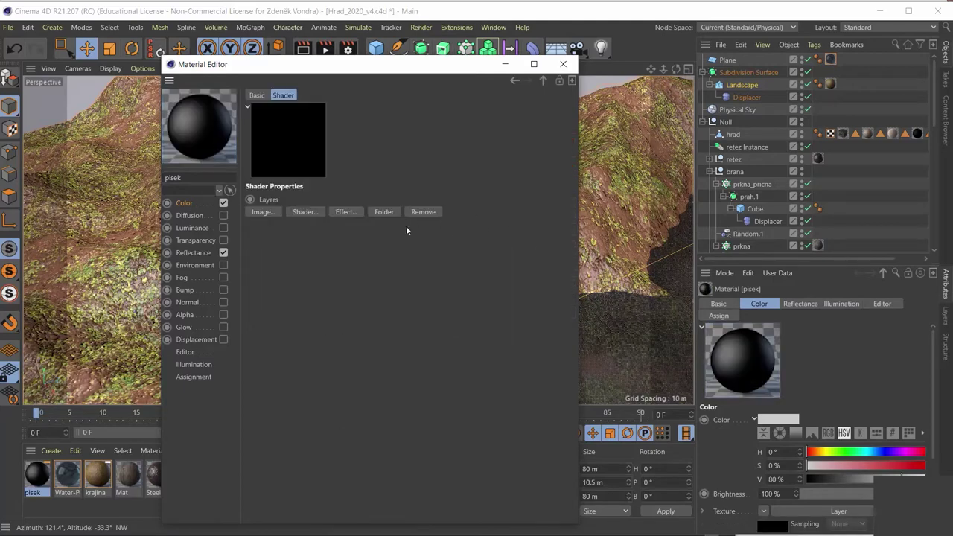
left_click(272, 212)
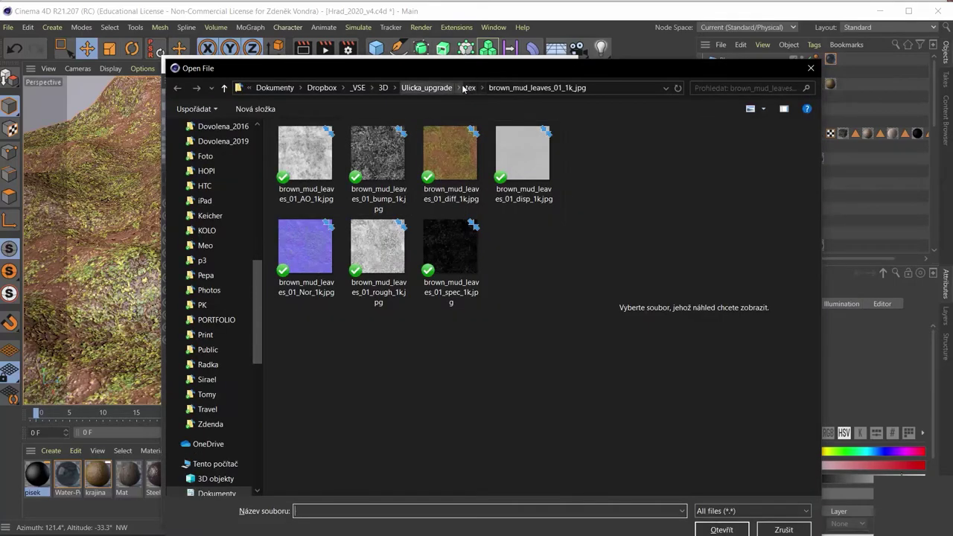
left_click(470, 88)
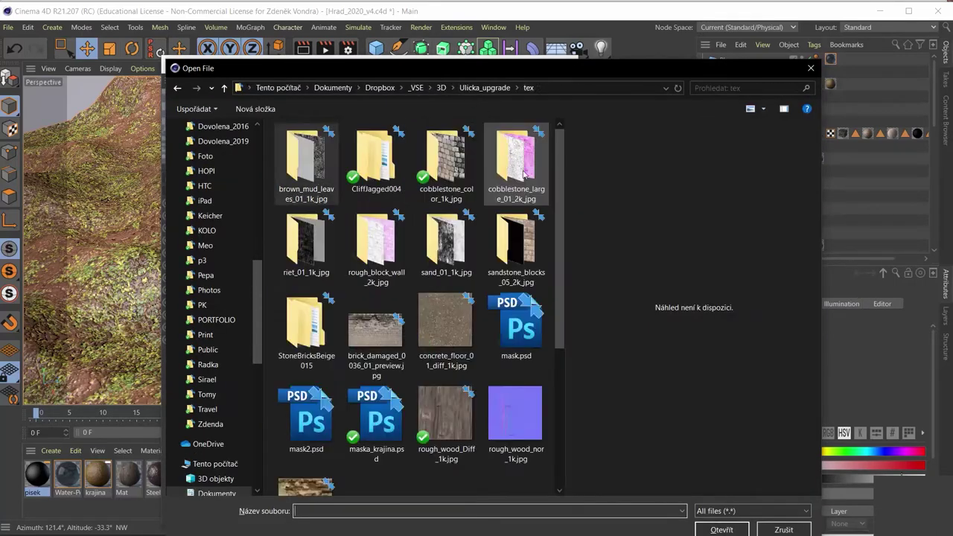
left_click(450, 251)
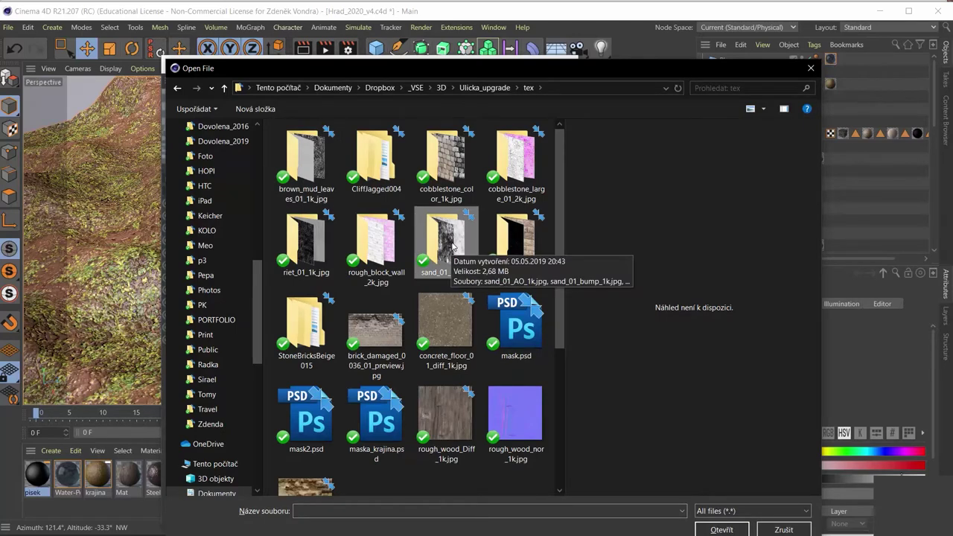
double_click(452, 246)
left_click(448, 170)
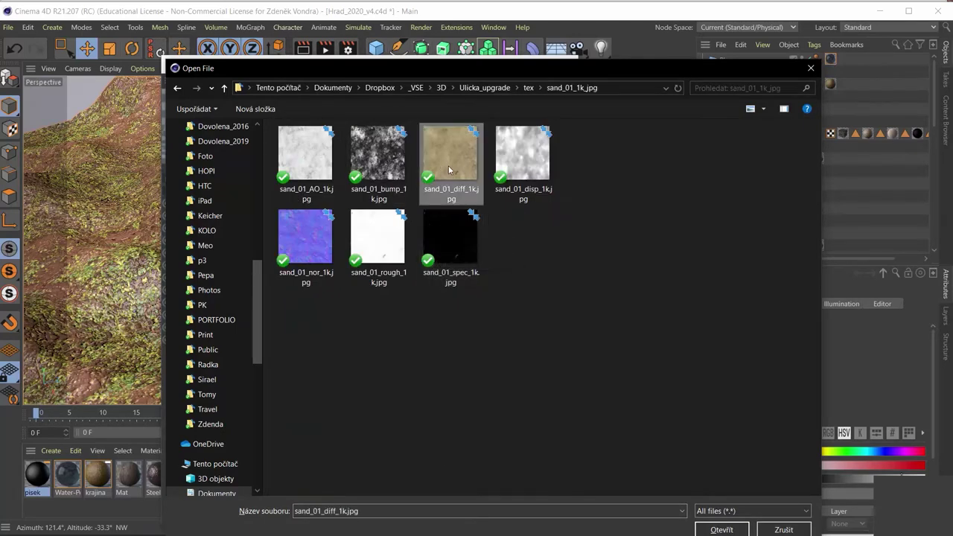
left_click(721, 529)
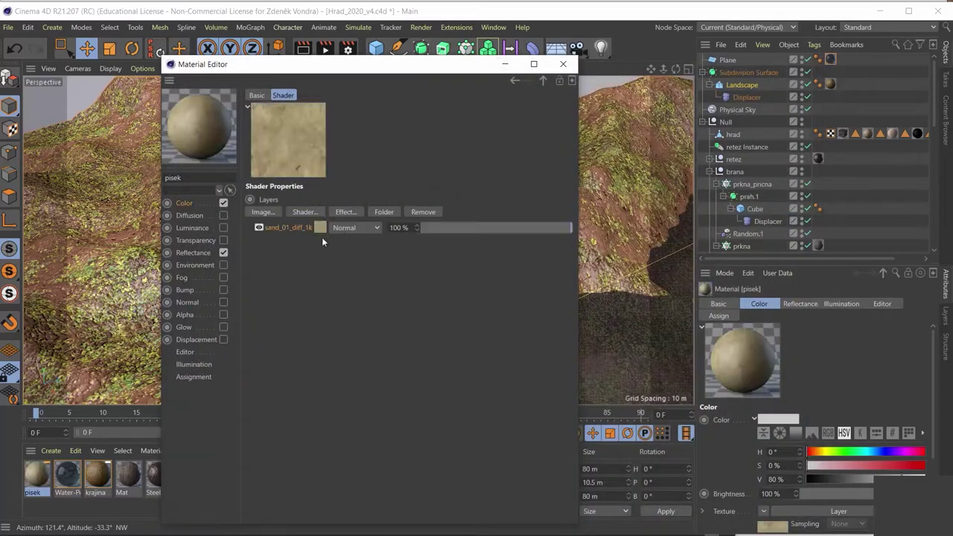
Add a Transform effect to the sand layer with scale 0.2, 0.2, 0.2.
left_click(353, 213)
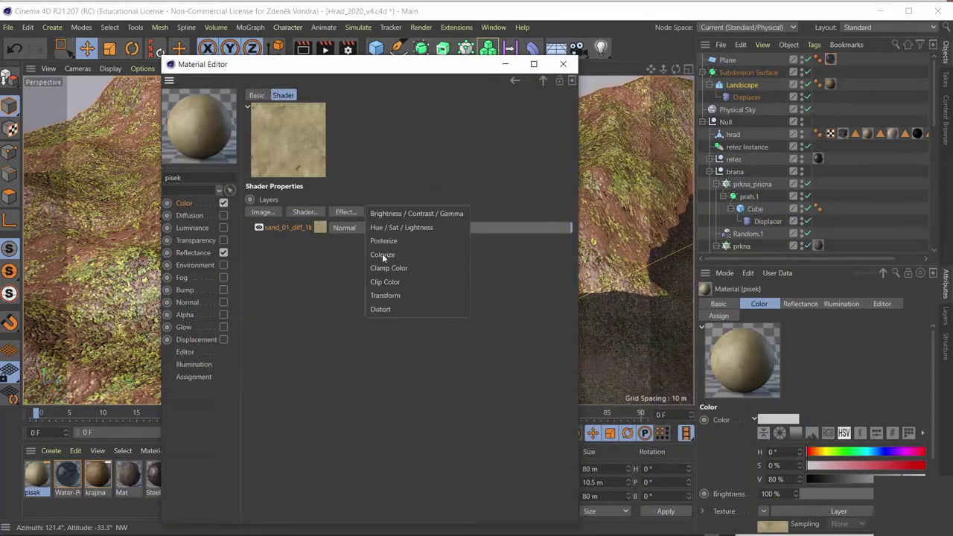
left_click(394, 293)
key("Tab")
type("0")
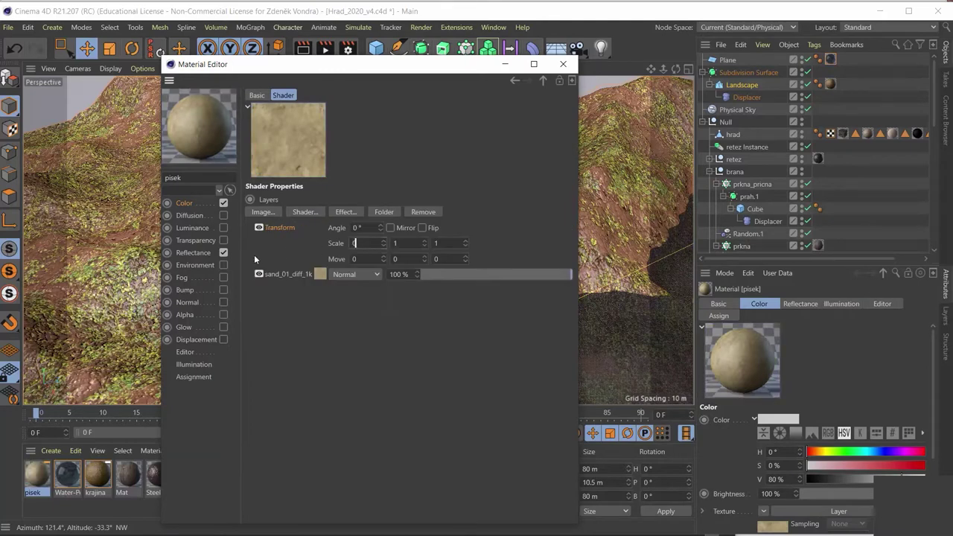
type("2")
key("Return")
left_click(364, 244)
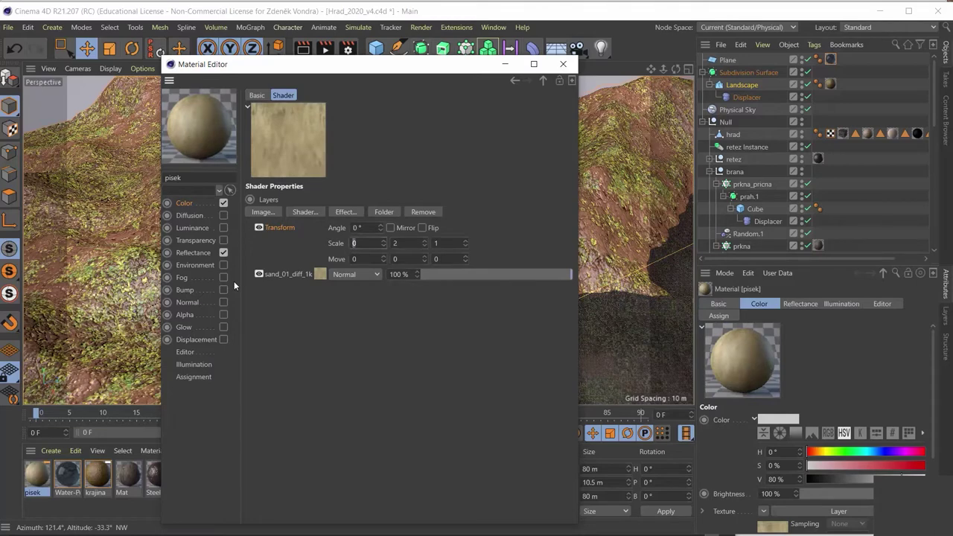
type(".2")
key("Tab")
type("0.2")
key("Tab")
type("0.2")
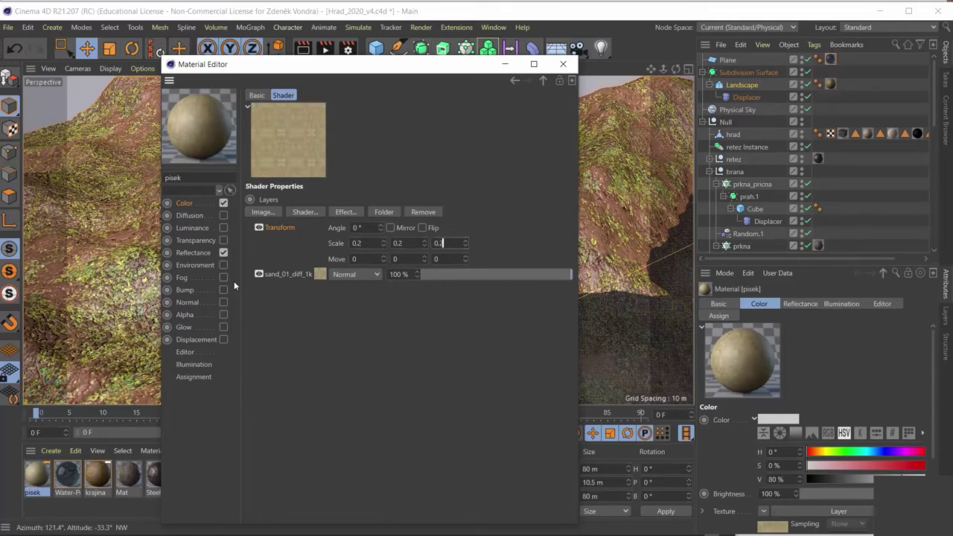
key("Return")
left_click(182, 205)
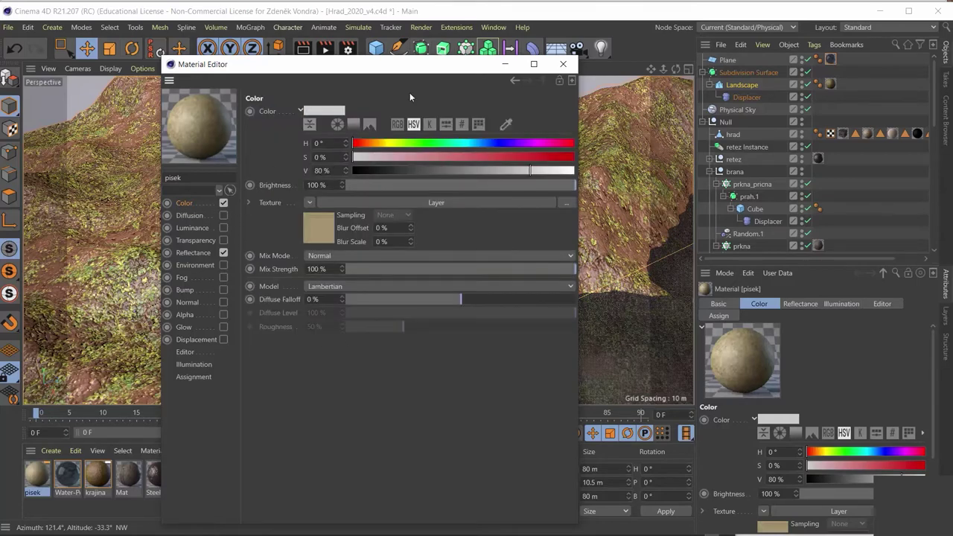
left_click(311, 205)
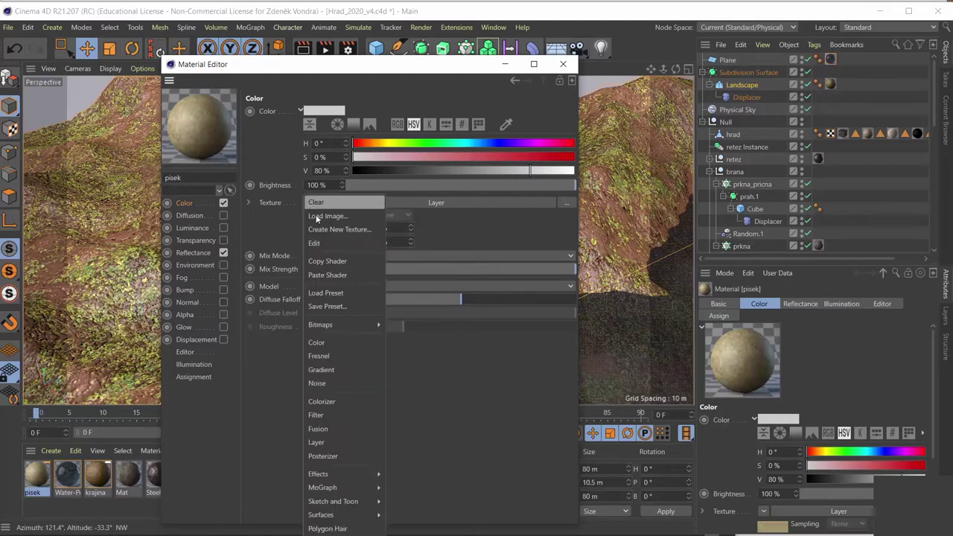
Copy the Color Layer shader into Diffusion and swap its image for sand_01_AO_1k.jpg.
left_click(328, 262)
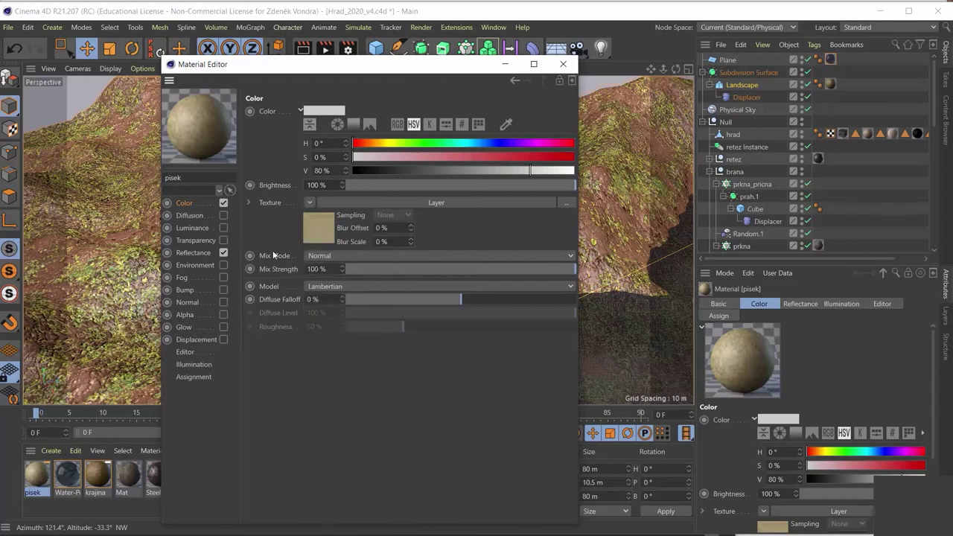
left_click(190, 216)
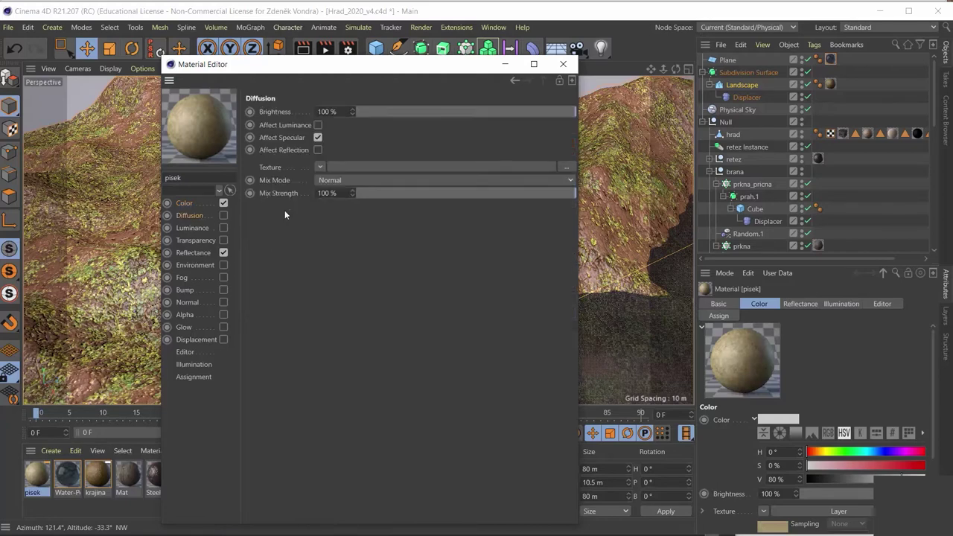
left_click(319, 167)
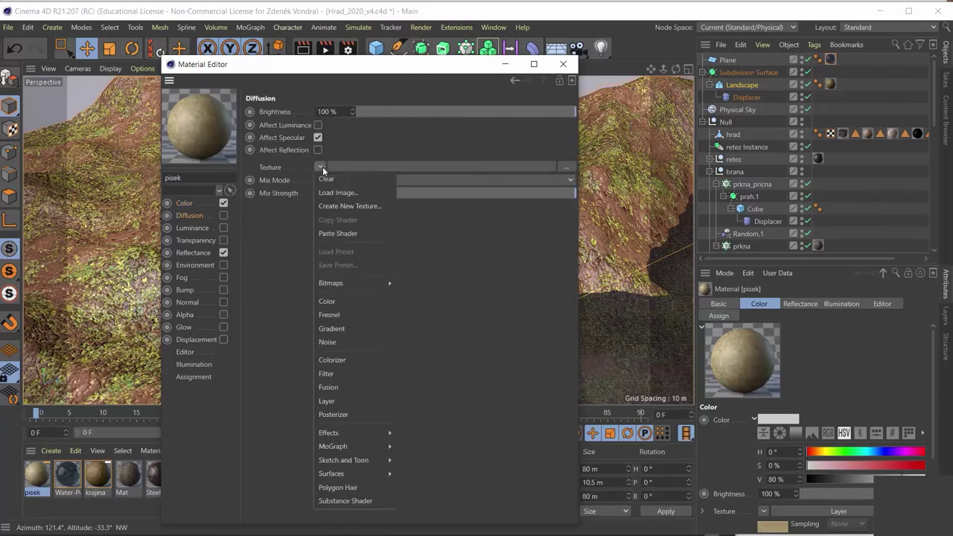
left_click(331, 234)
left_click(431, 165)
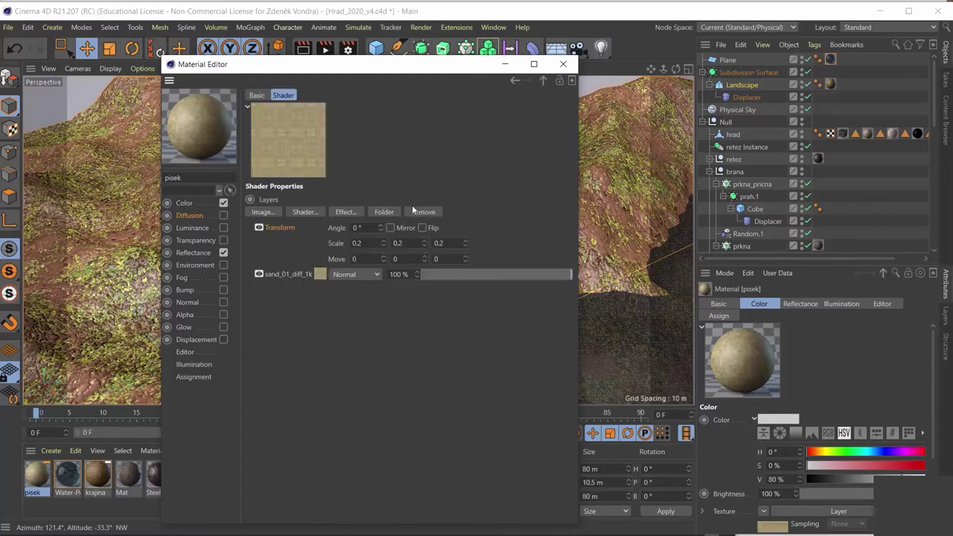
left_click(318, 275)
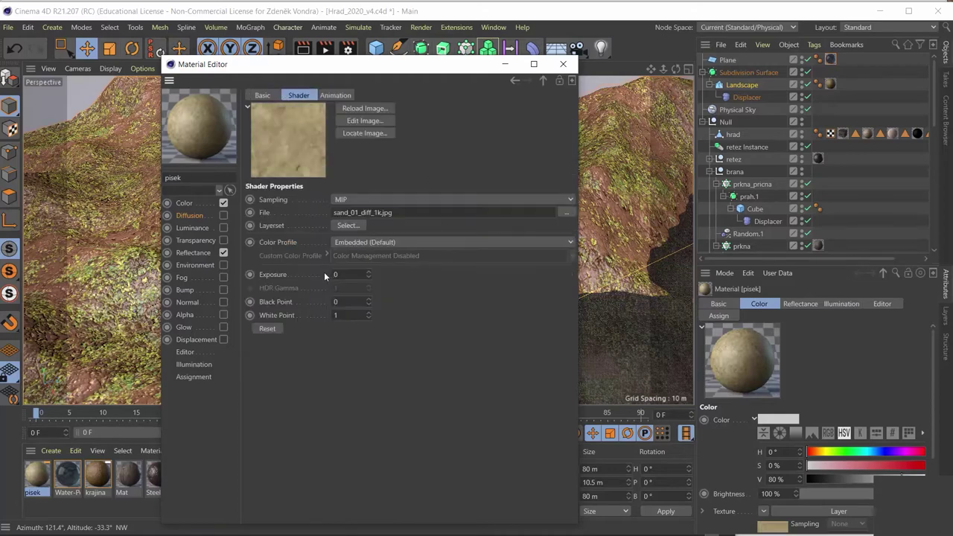
left_click(565, 214)
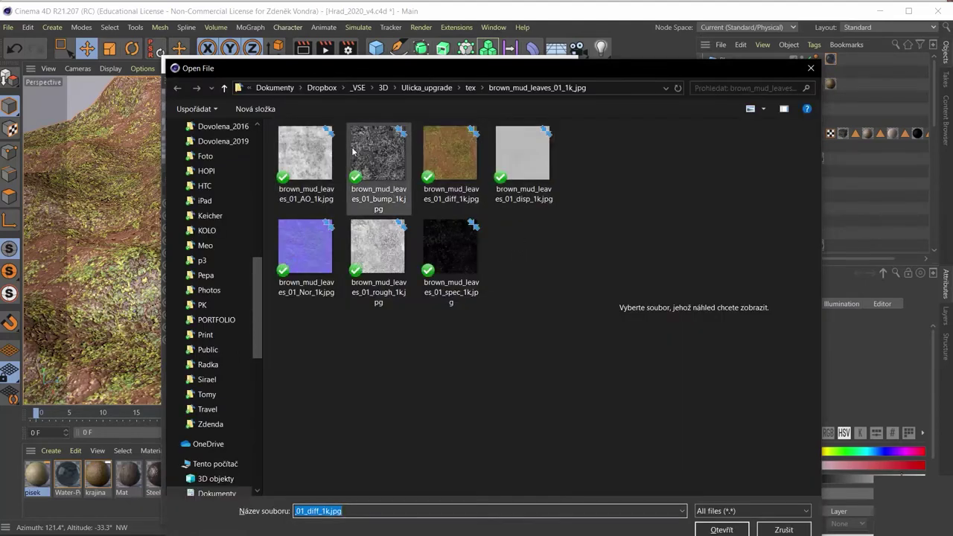
double_click(311, 158)
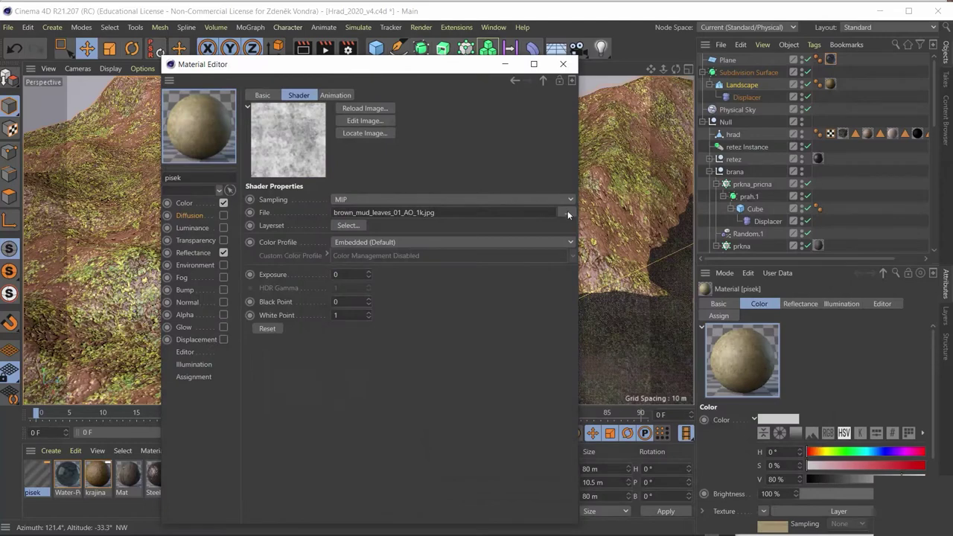
left_click(567, 213)
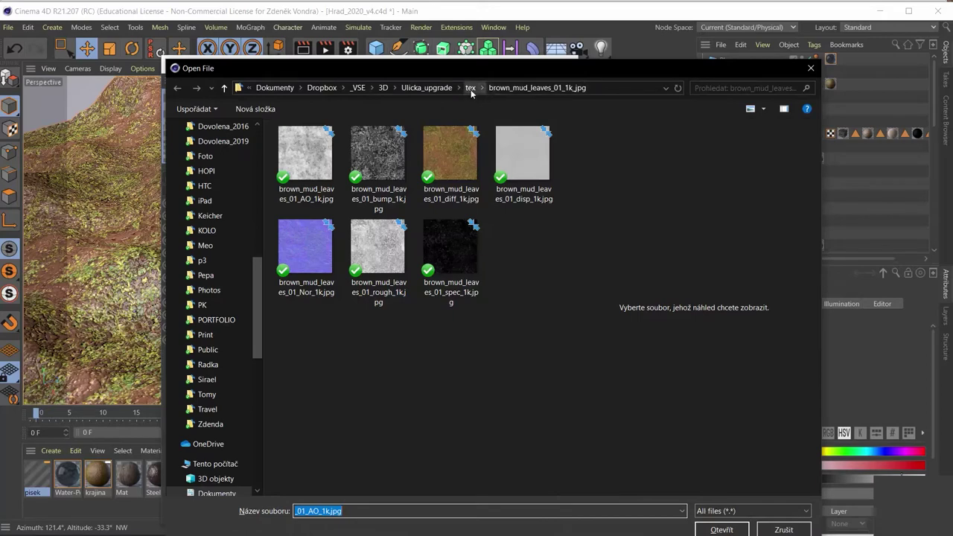
left_click(471, 88)
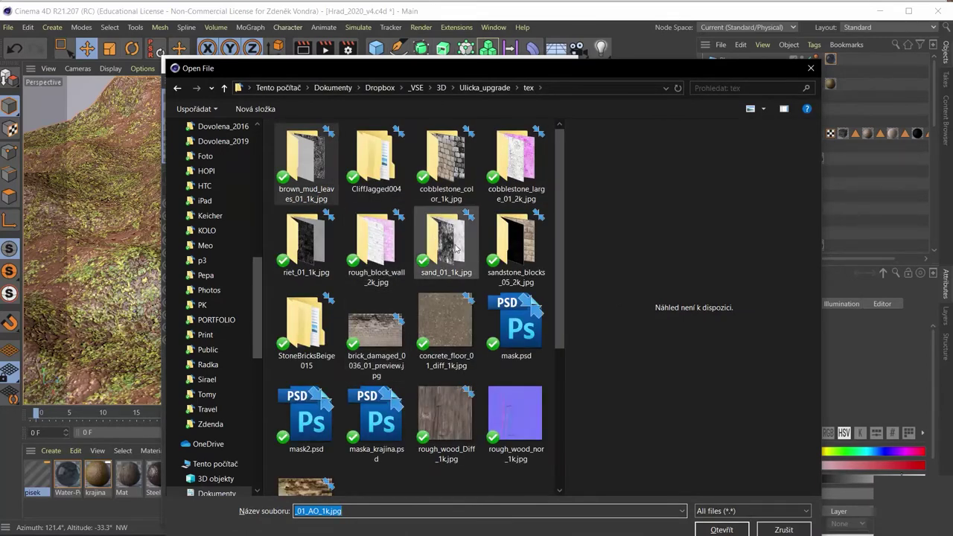
double_click(456, 250)
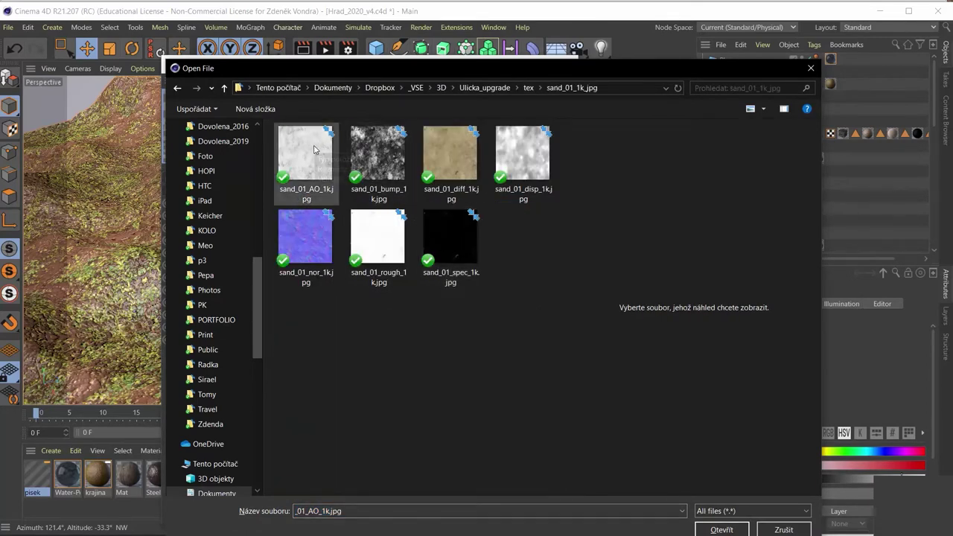
double_click(310, 153)
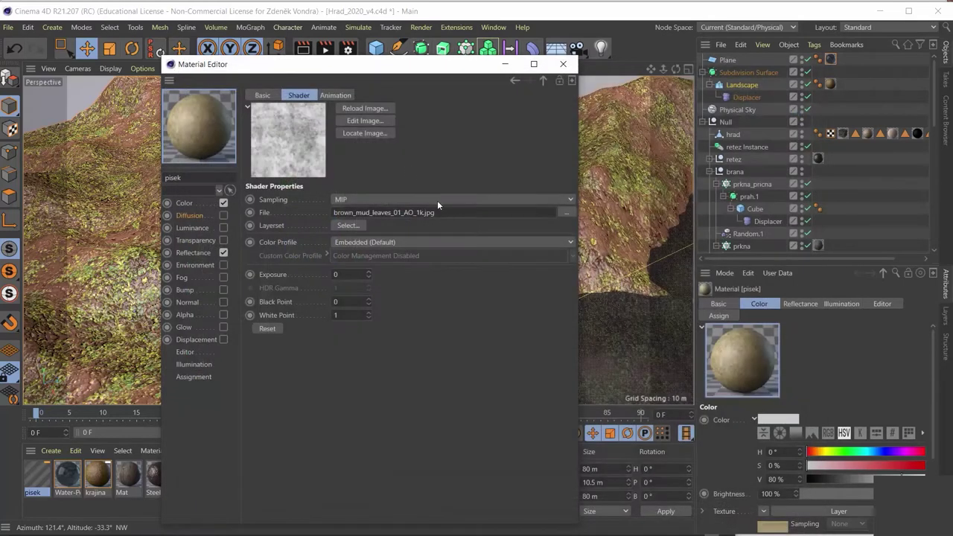
Enable the Diffusion channel on both pisek and krajina, then return to pisek.
left_click(224, 215)
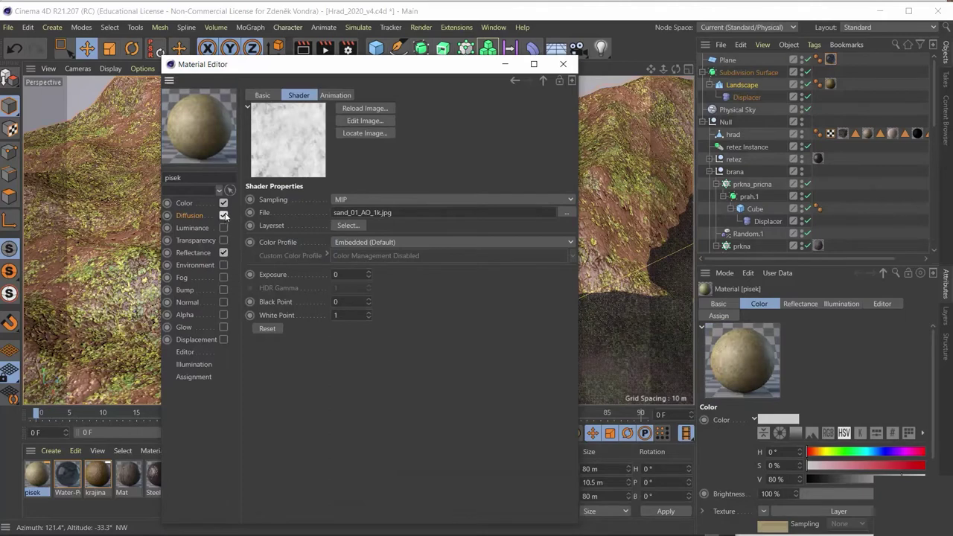
left_click(101, 469)
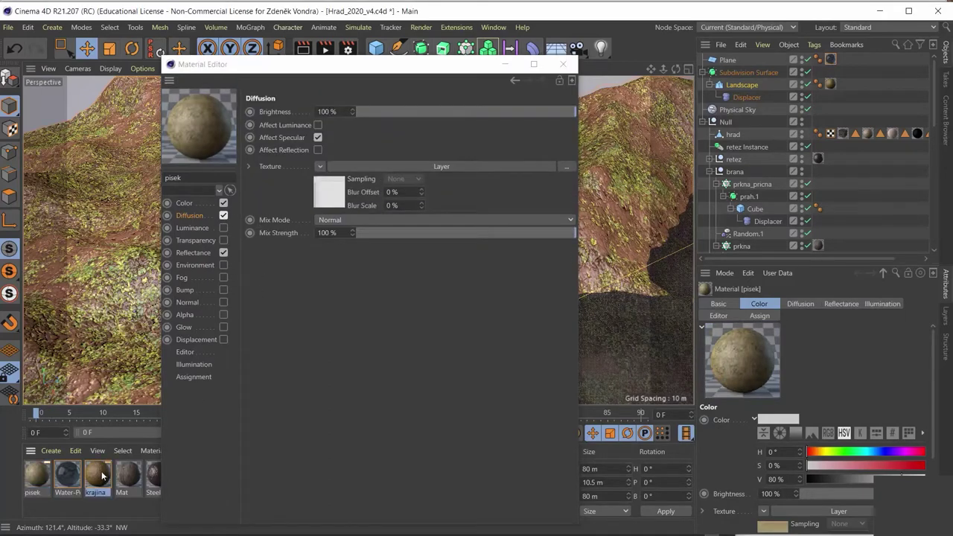
left_click(223, 216)
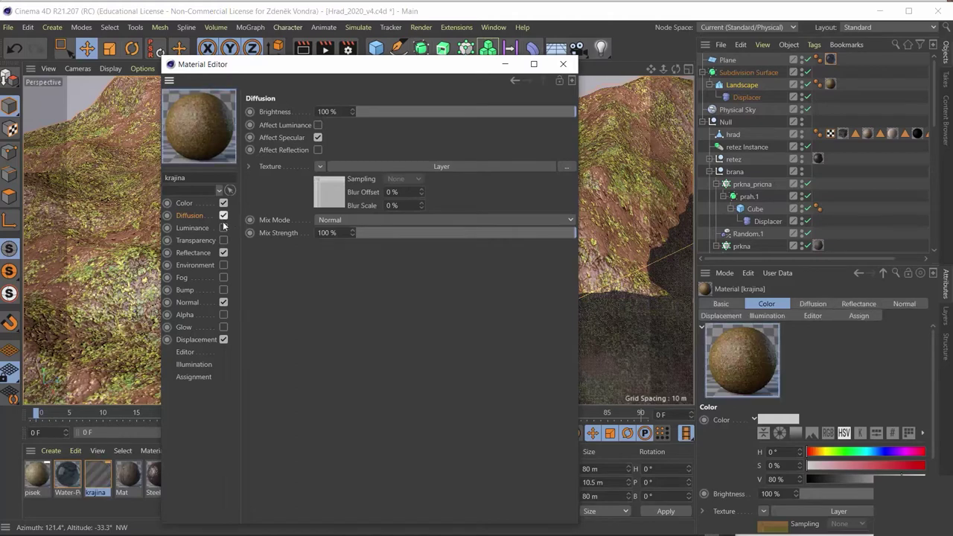
left_click(37, 473)
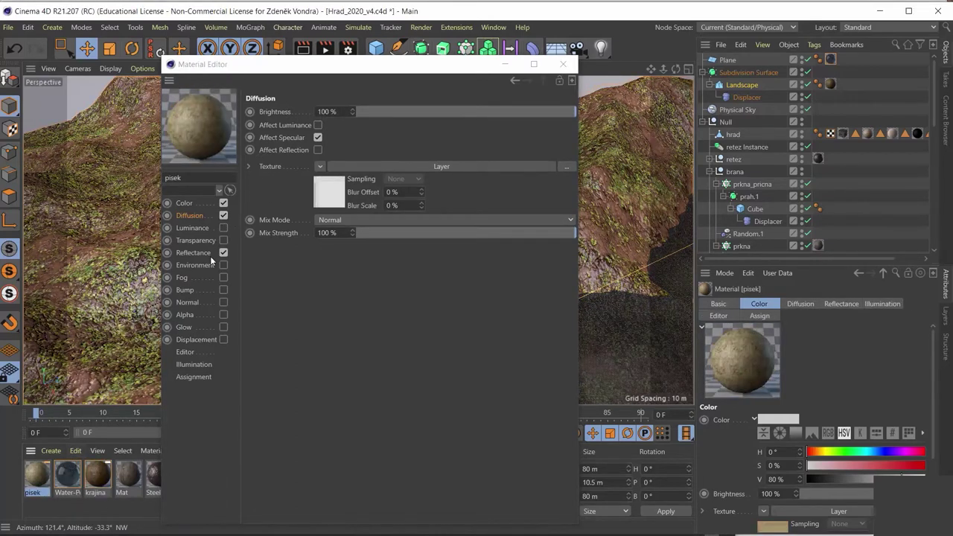
Paste the Layer shader into Normal with sand_01_nor_1k.jpg and enable the channel.
left_click(185, 301)
left_click(323, 193)
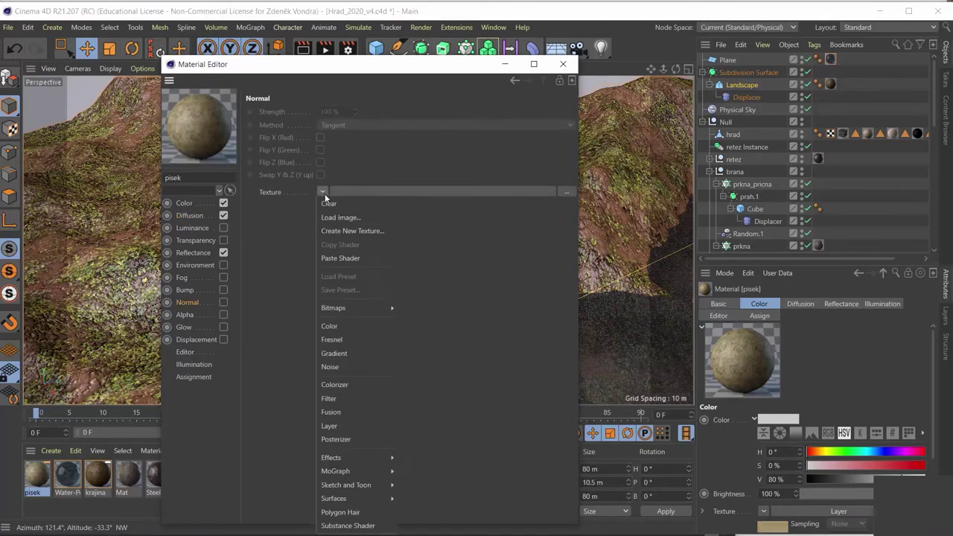
left_click(343, 256)
left_click(381, 190)
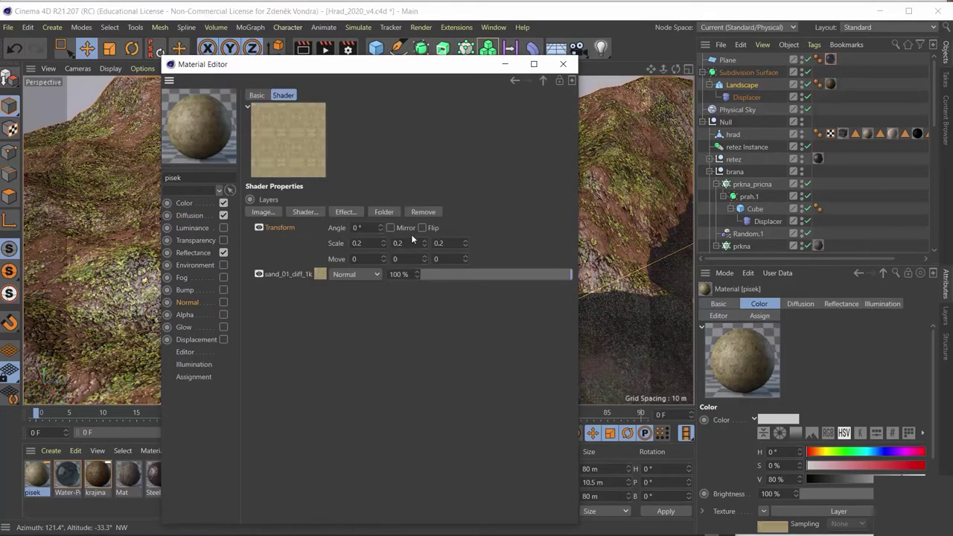
left_click(321, 274)
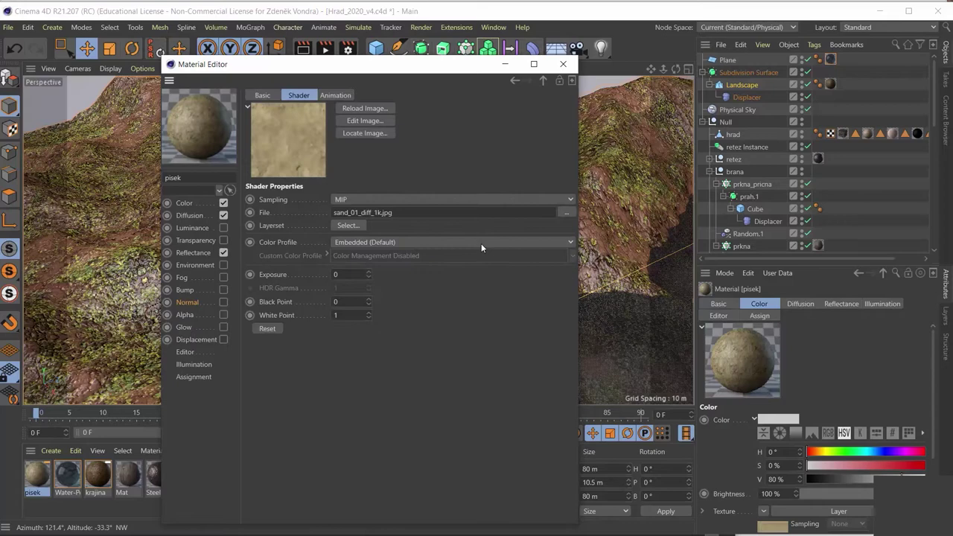
left_click(568, 212)
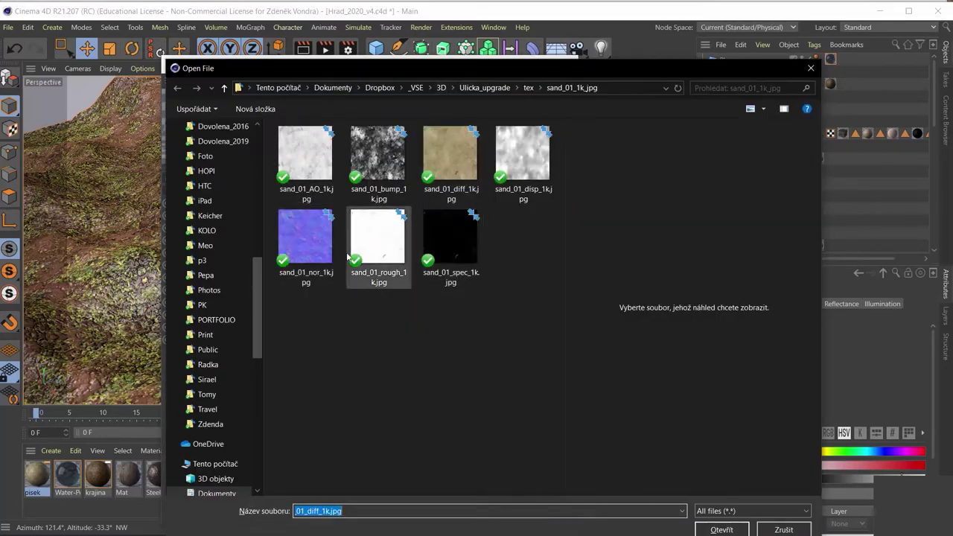
double_click(318, 242)
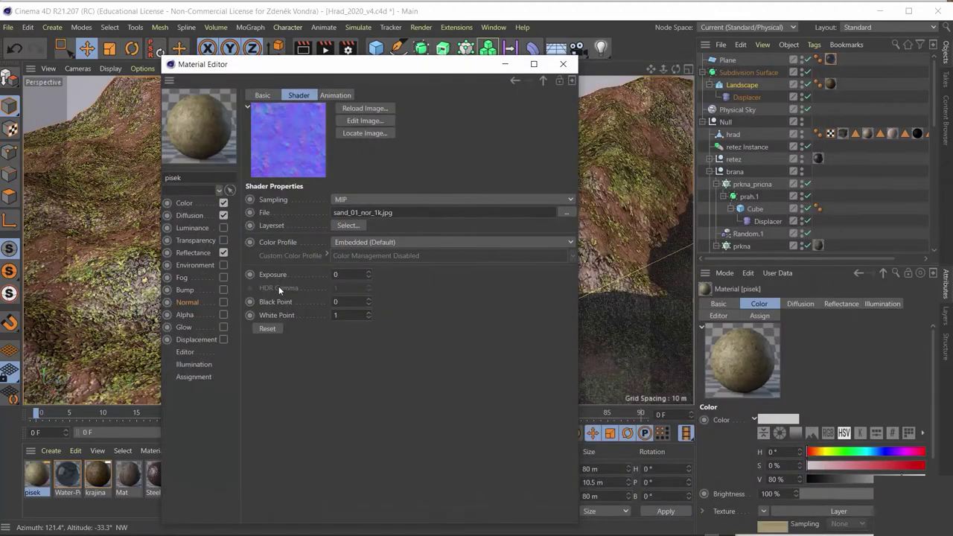
left_click(224, 302)
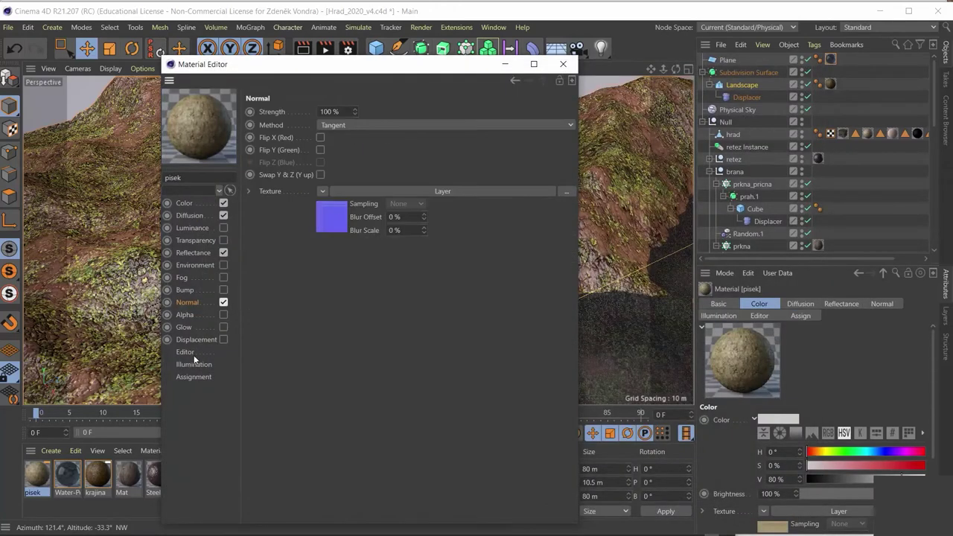
Enable Displacement using the Layer shader with sand_01_disp_1k.jpg, then close the editor.
left_click(224, 339)
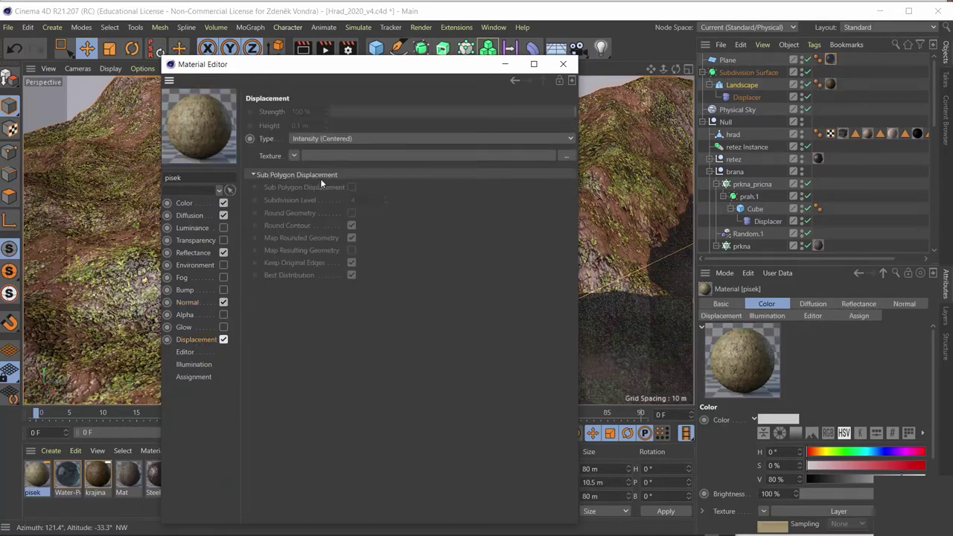
left_click(295, 156)
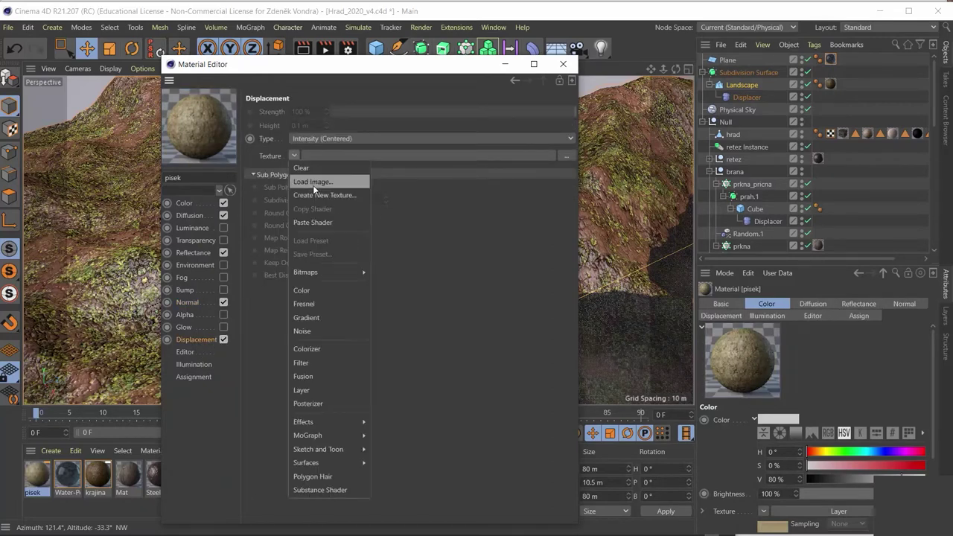
left_click(316, 222)
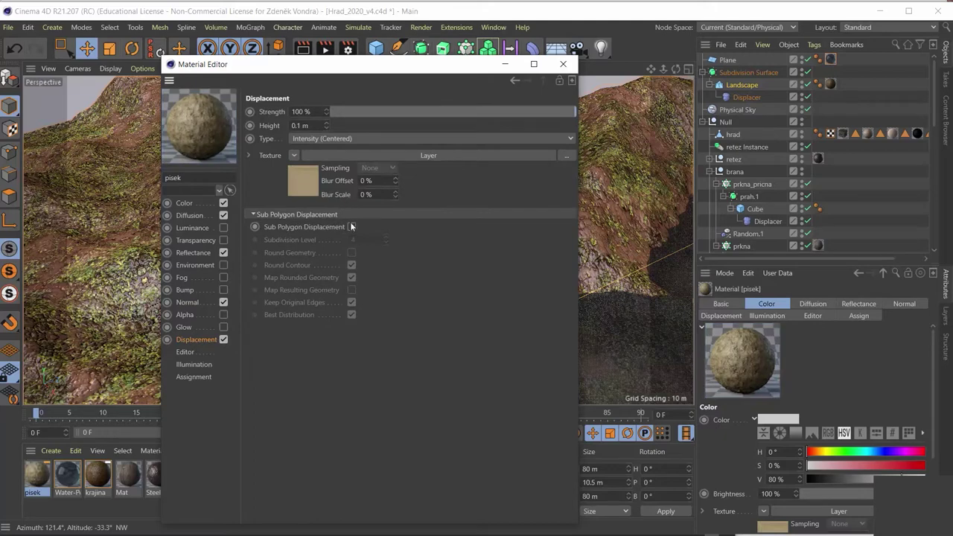
left_click(398, 154)
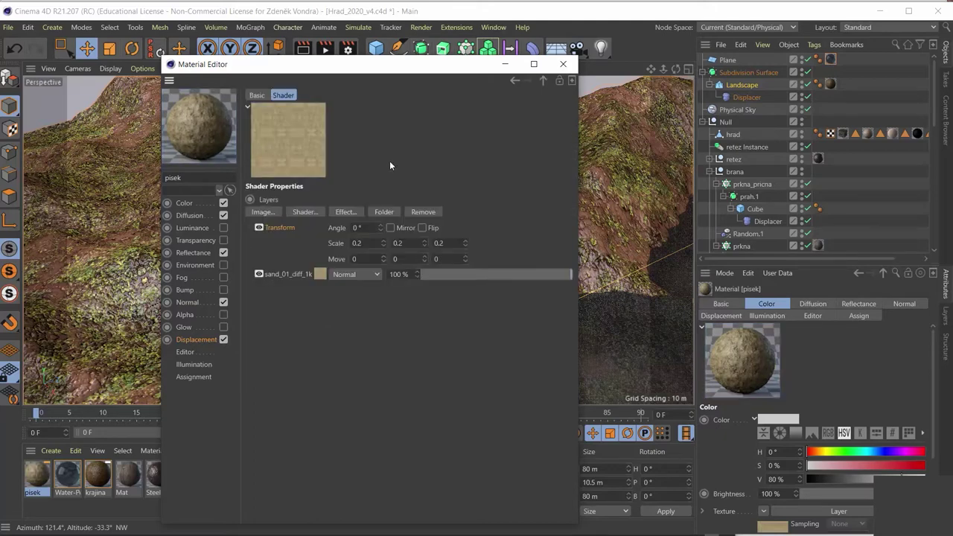
left_click(321, 275)
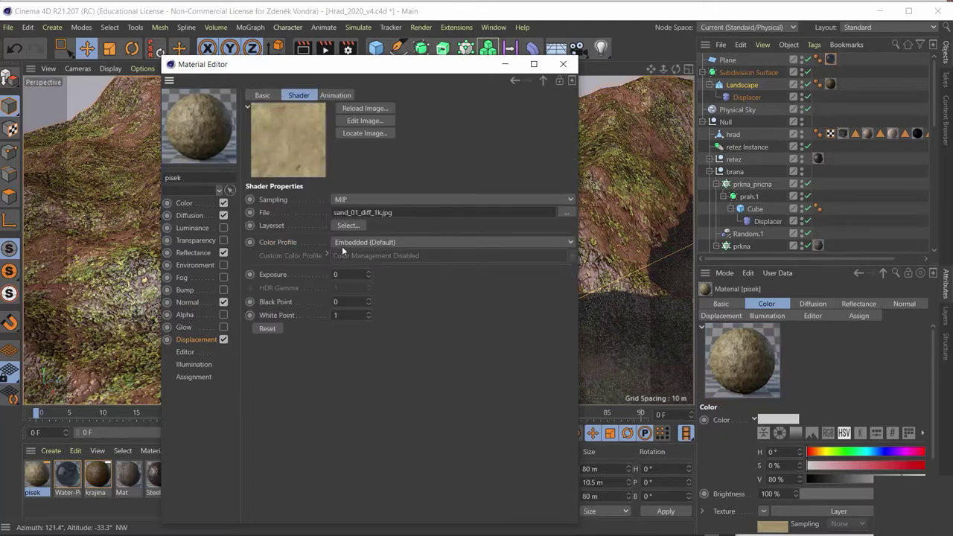
left_click(566, 213)
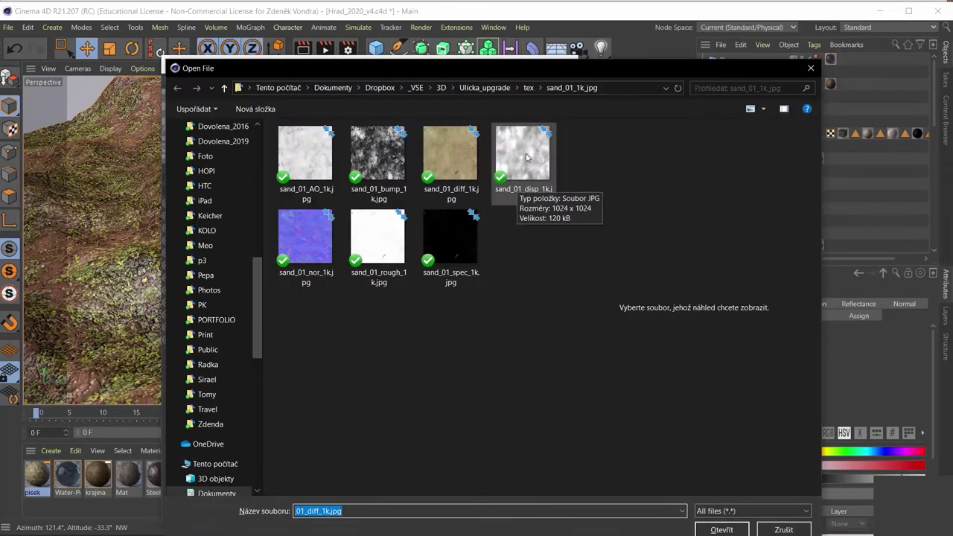
double_click(527, 156)
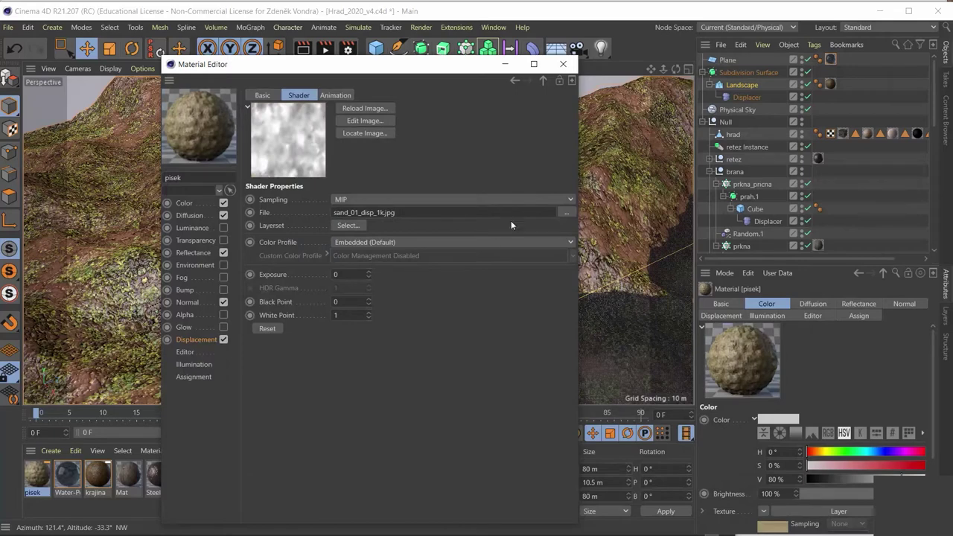
left_click(563, 64)
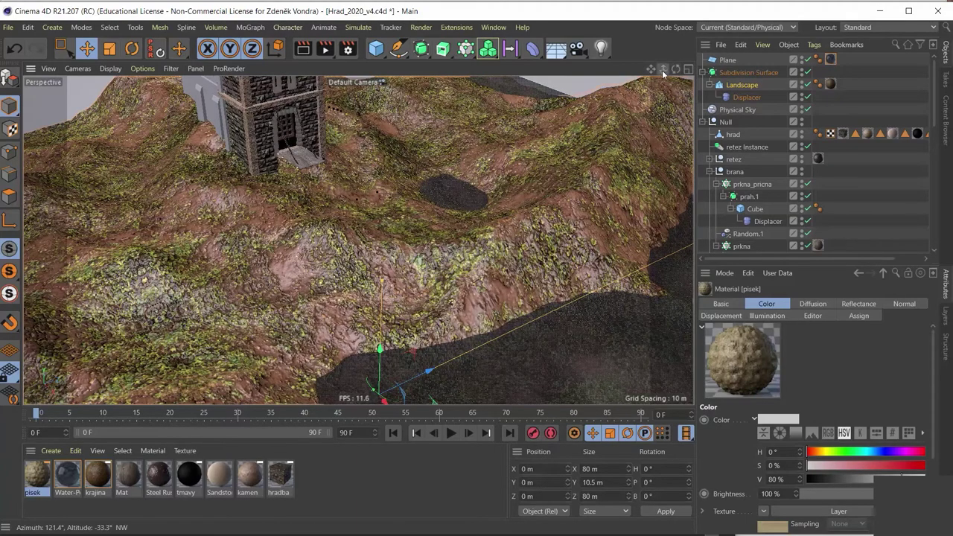
mouse_move(663, 70)
left_mouse_down()
mouse_move(586, 138)
mouse_move(602, 127)
left_mouse_up()
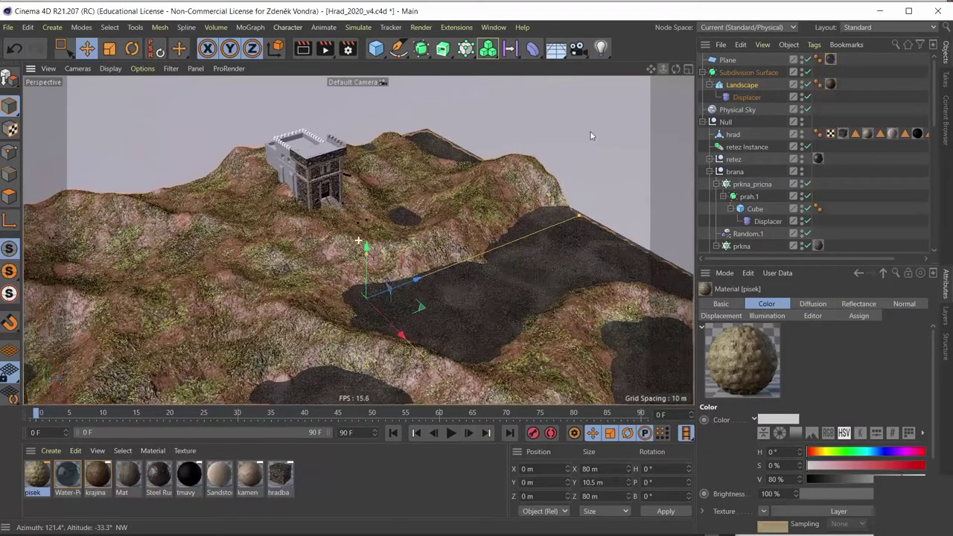
left_click(493, 27)
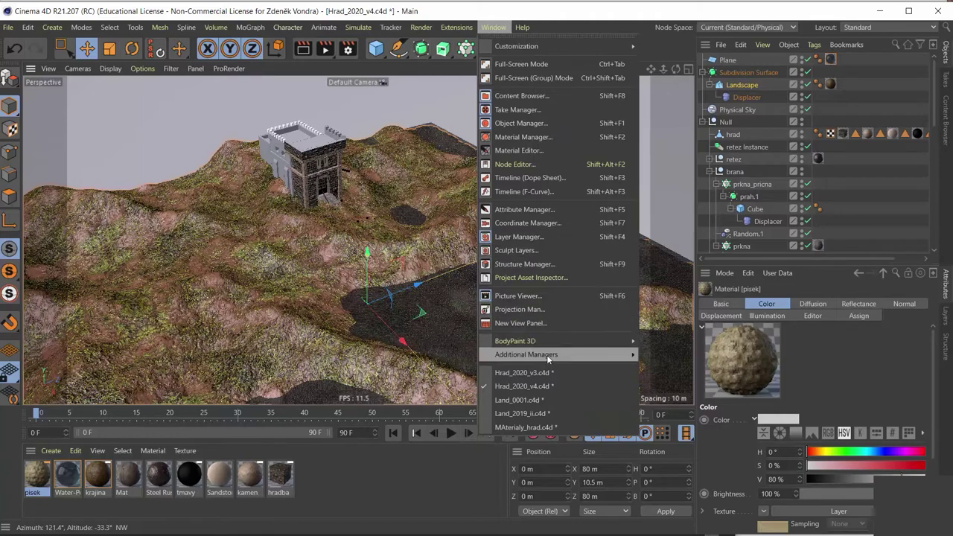
left_click(544, 298)
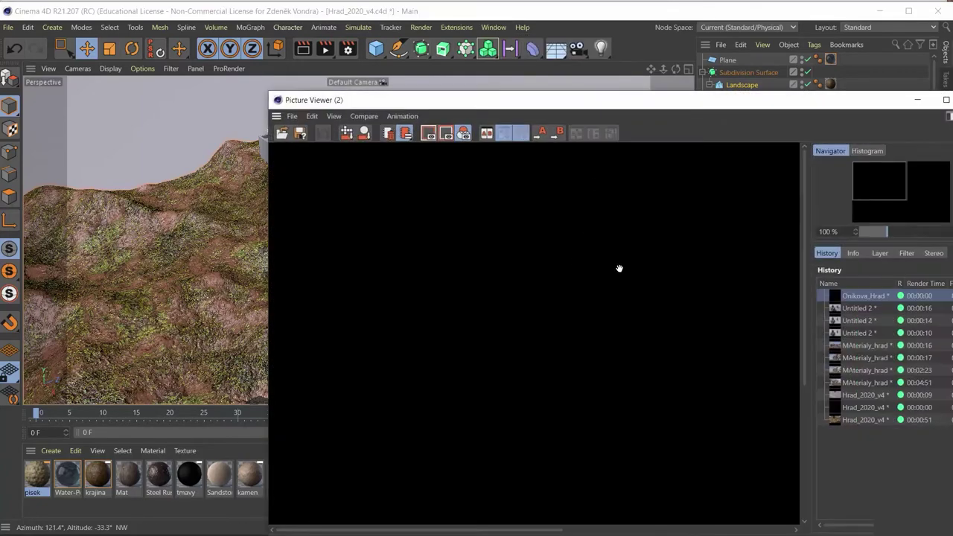
left_click(838, 422)
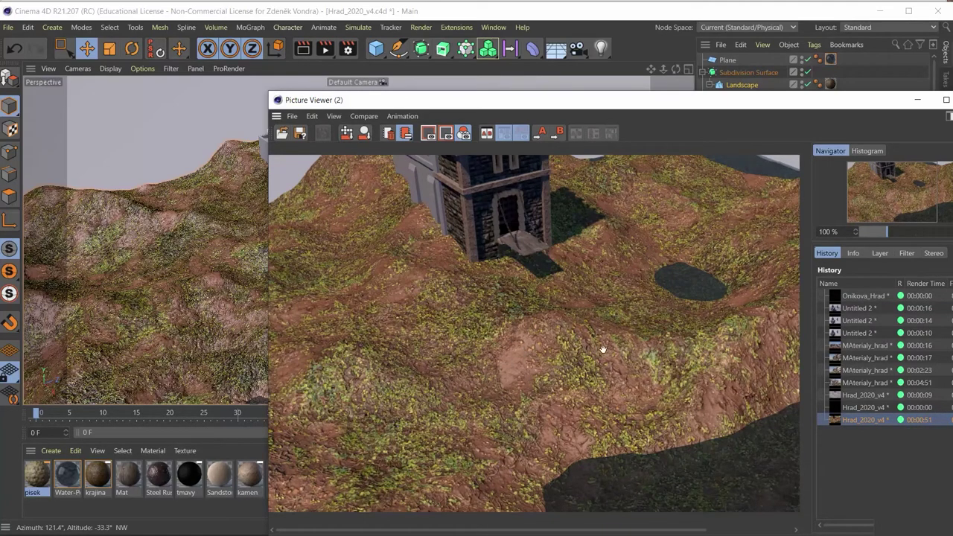
left_click(918, 100)
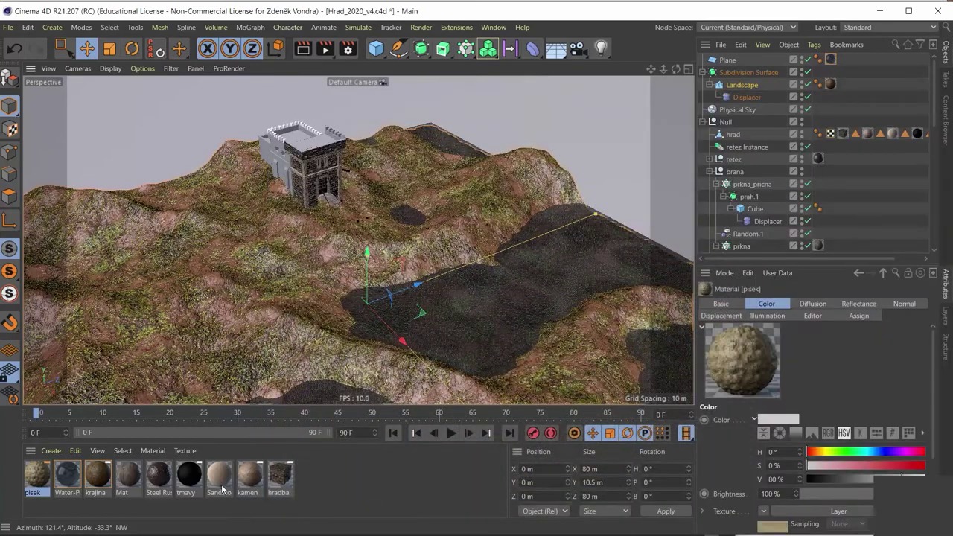
Enable pisek's Alpha channel with the maska_krajina.psd mask from the tex folder.
double_click(35, 480)
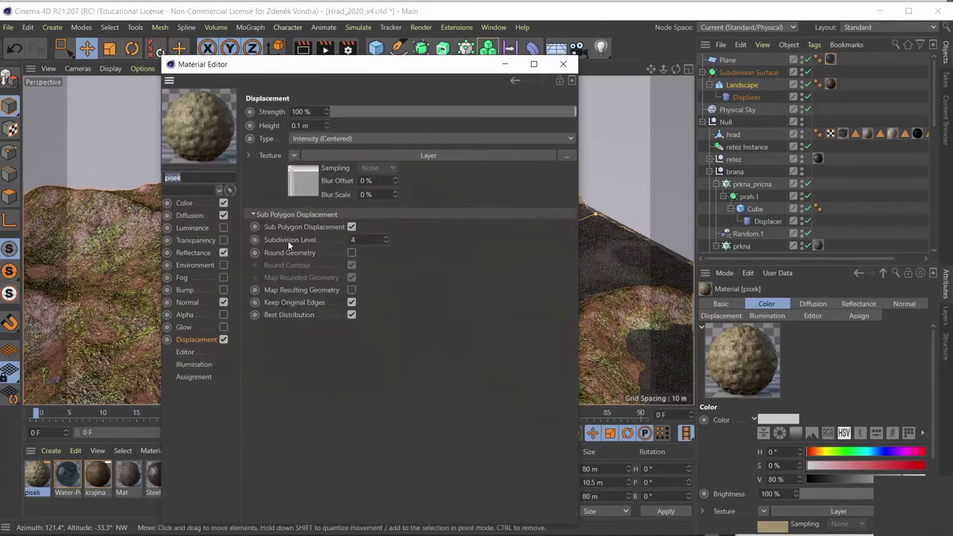
left_click(223, 315)
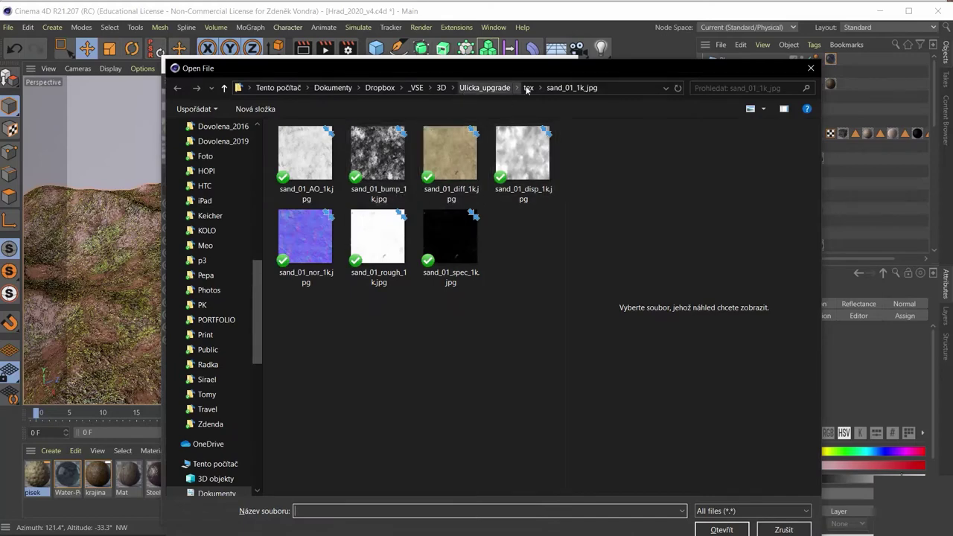
left_click(528, 87)
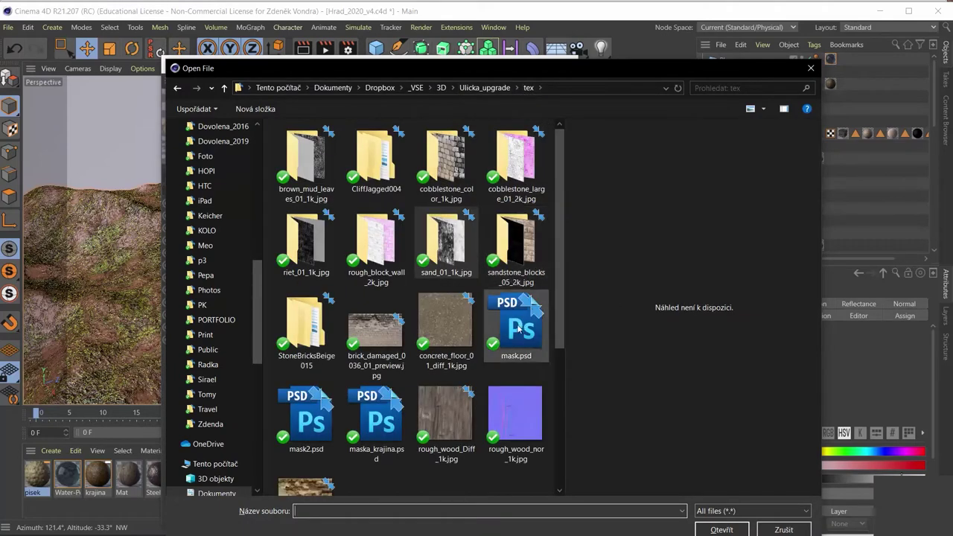
left_click(397, 430)
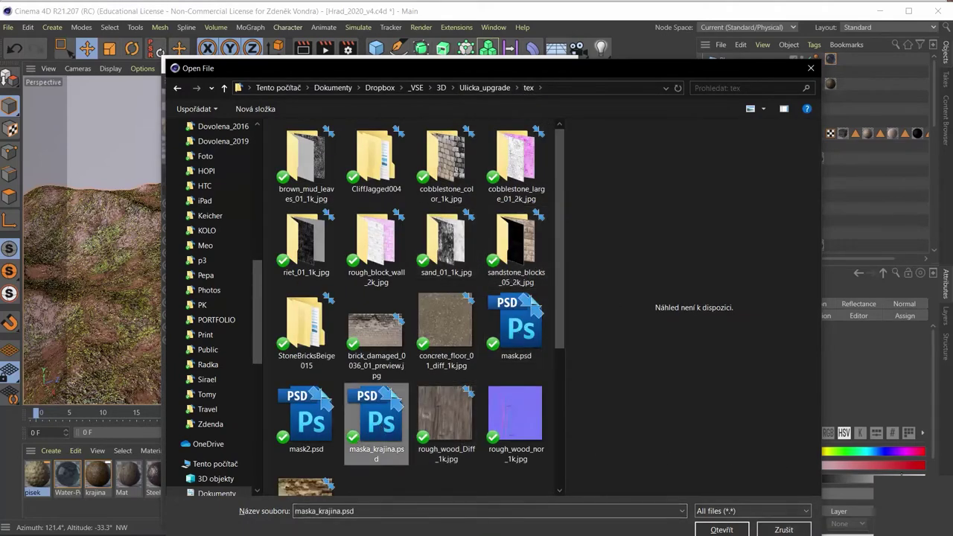
left_click(724, 529)
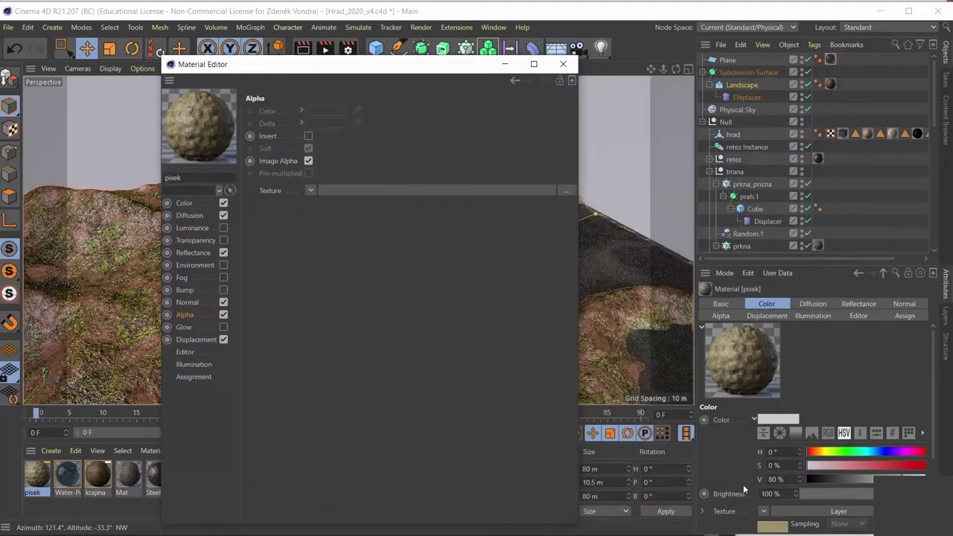
left_click(507, 64)
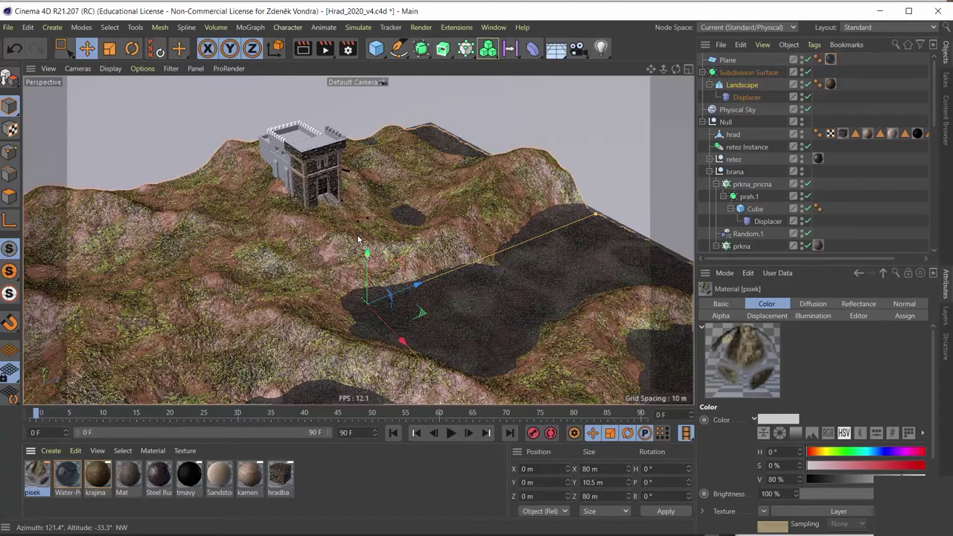
Apply pisek to the Landscape and set its texture preview size to 2048x2048.
left_click_drag(358, 241, 376, 231)
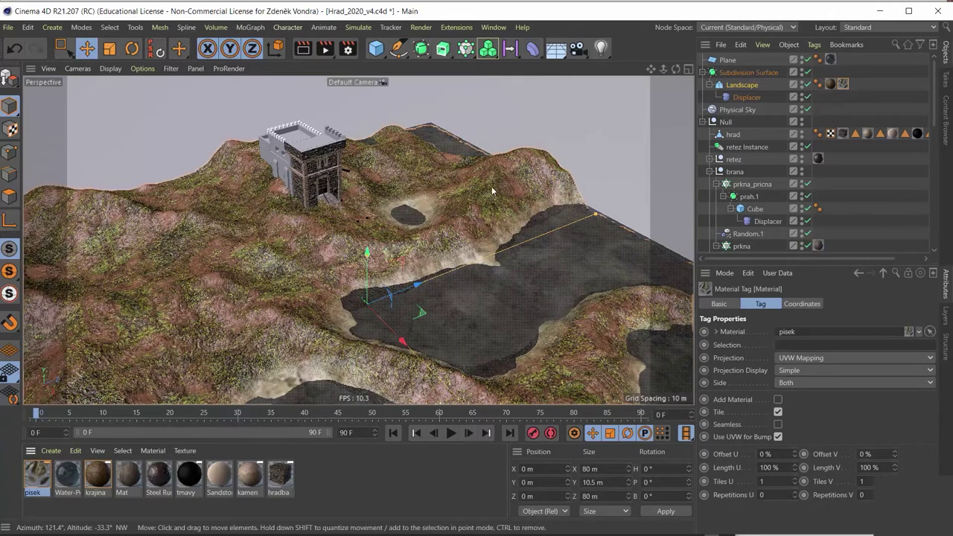
left_click(47, 476)
double_click(45, 480)
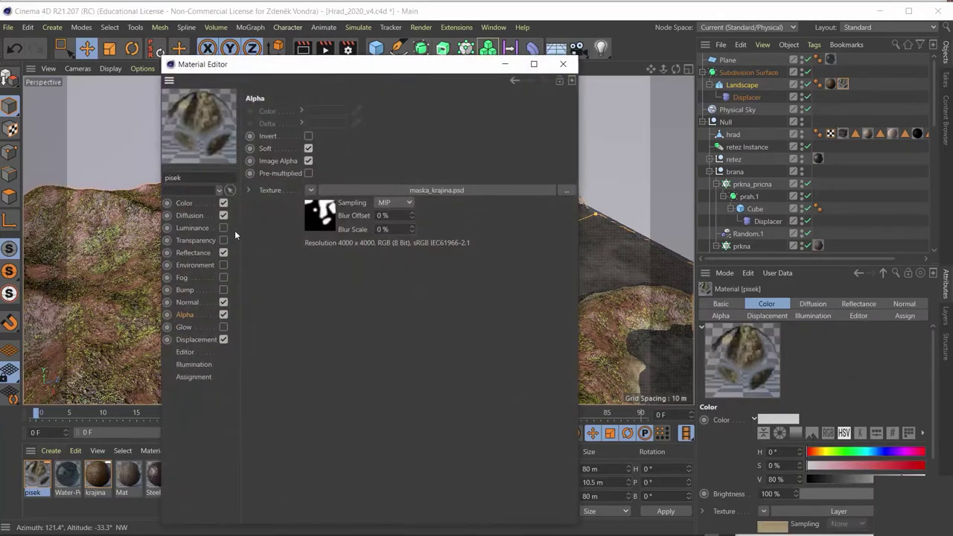
left_click(192, 352)
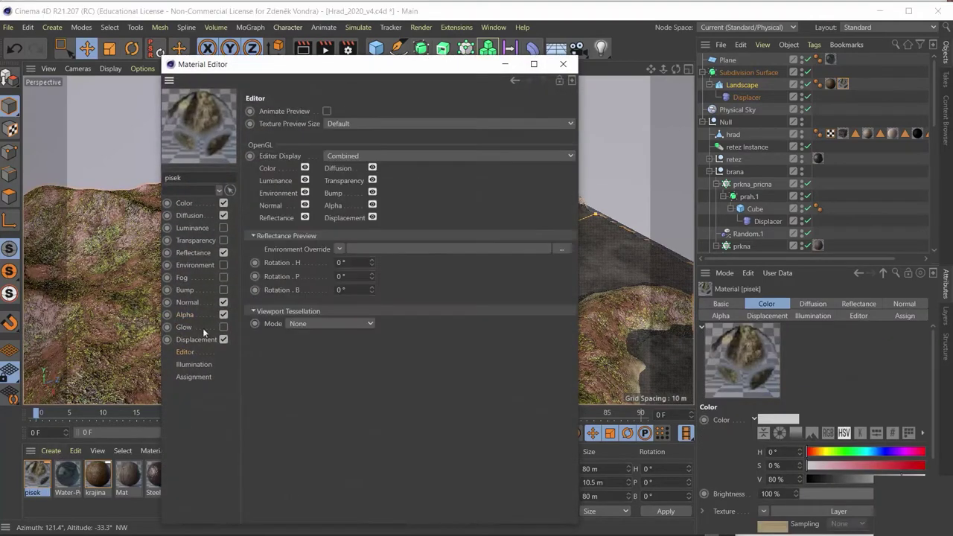
left_click(371, 125)
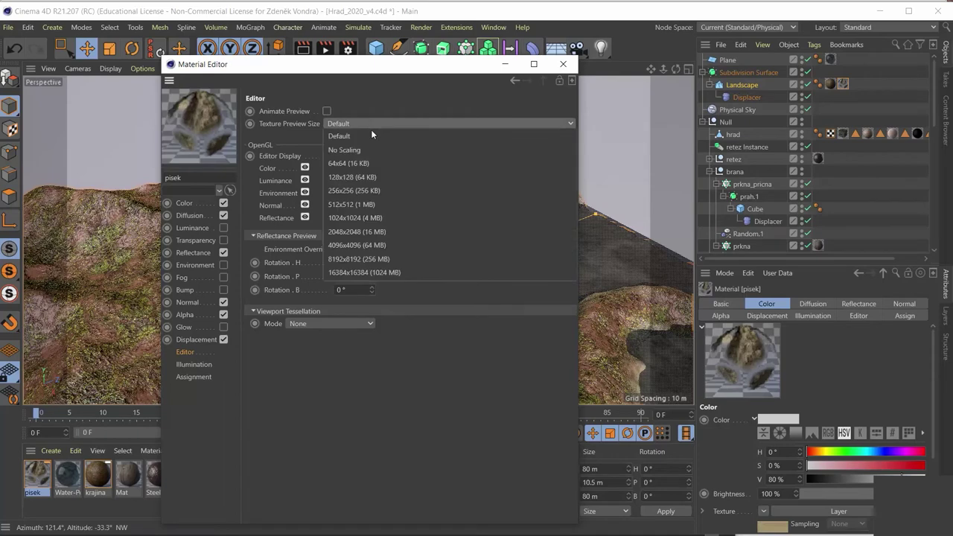
left_click(369, 232)
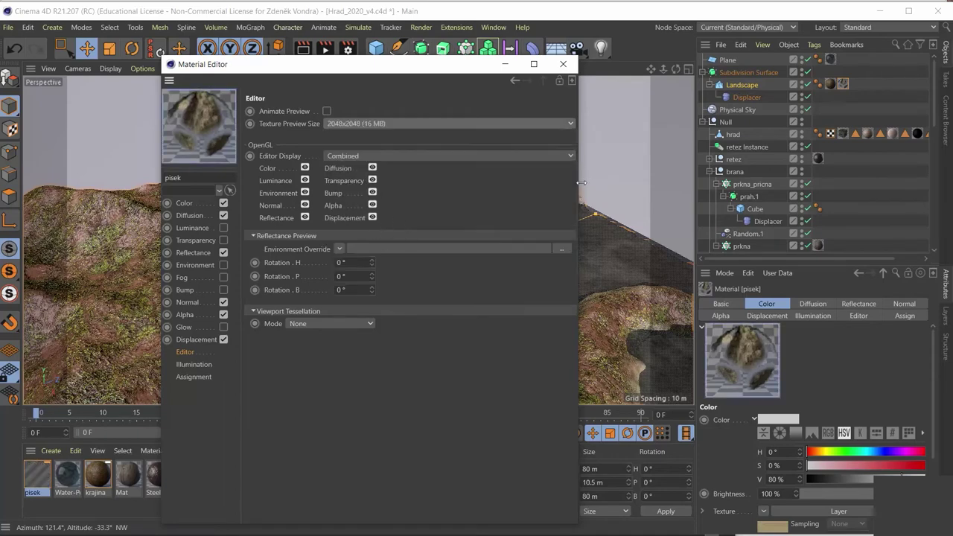
left_click(505, 65)
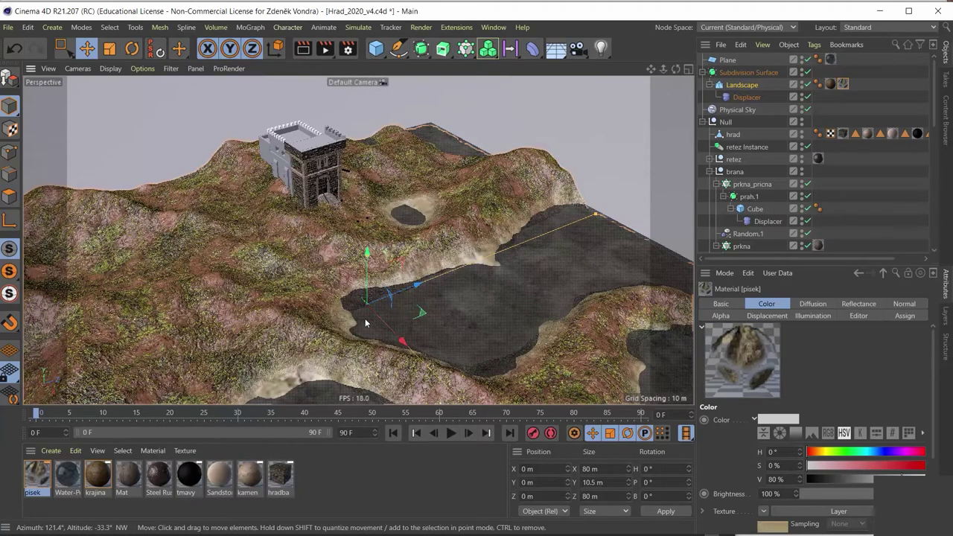
scroll(394, 317, "up", 2)
scroll(402, 313, "up", 2)
scroll(461, 266, "up", 2)
mouse_move(460, 266)
left_mouse_down("alt")
mouse_move(355, 275)
mouse_move(326, 309)
mouse_move(337, 271)
mouse_move(378, 250)
mouse_move(362, 255)
left_mouse_up("alt")
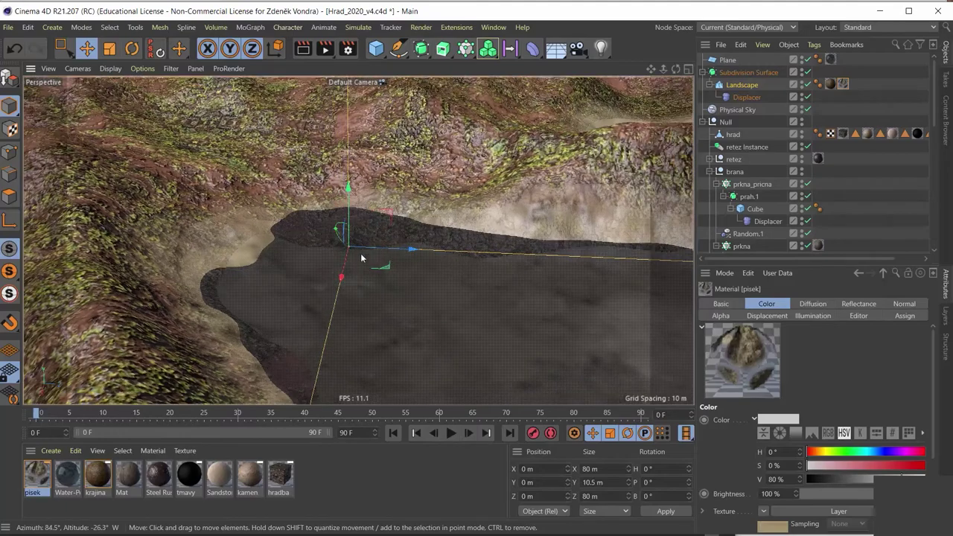
scroll(362, 255, "down", 2)
scroll(309, 301, "down", 2)
scroll(273, 302, "down", 2)
mouse_move(256, 312)
left_mouse_down("alt")
mouse_move(323, 271)
mouse_move(288, 300)
left_mouse_up("alt")
right_click_drag(226, 357, 246, 340, "alt")
mouse_move(247, 341)
left_mouse_down("alt")
mouse_move(283, 289)
mouse_move(276, 332)
left_mouse_up("alt")
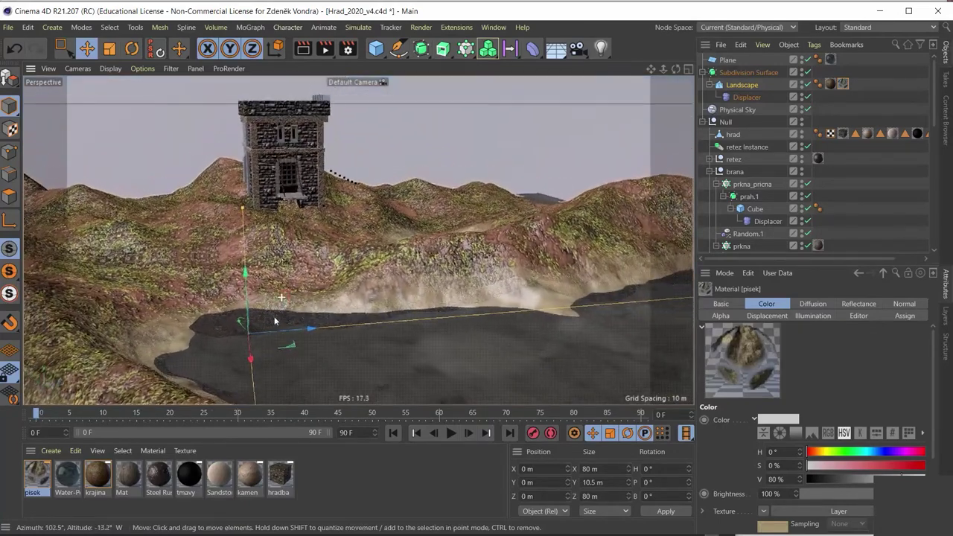
middle_click_drag(274, 317, 276, 352, "alt")
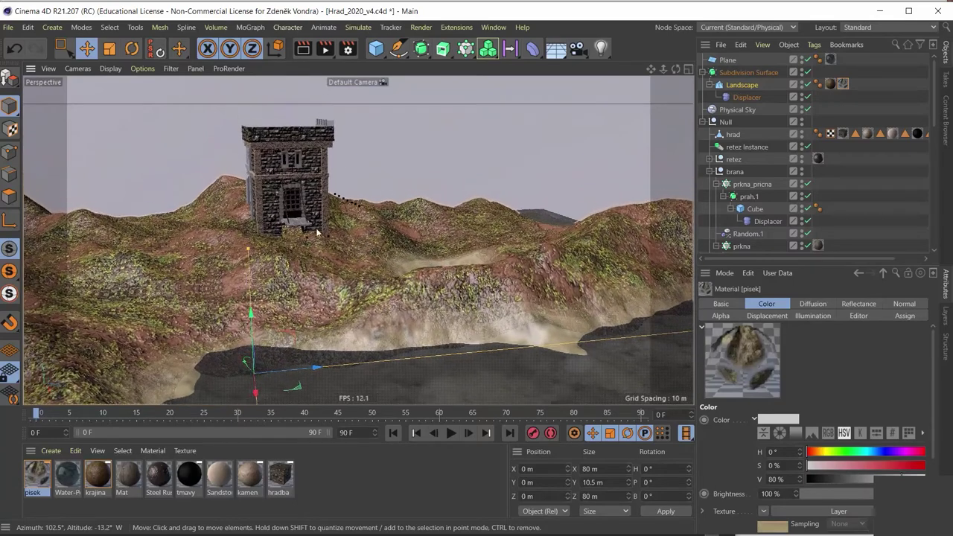
Render the view to the Picture Viewer and hide it once the render finishes.
left_click(326, 49)
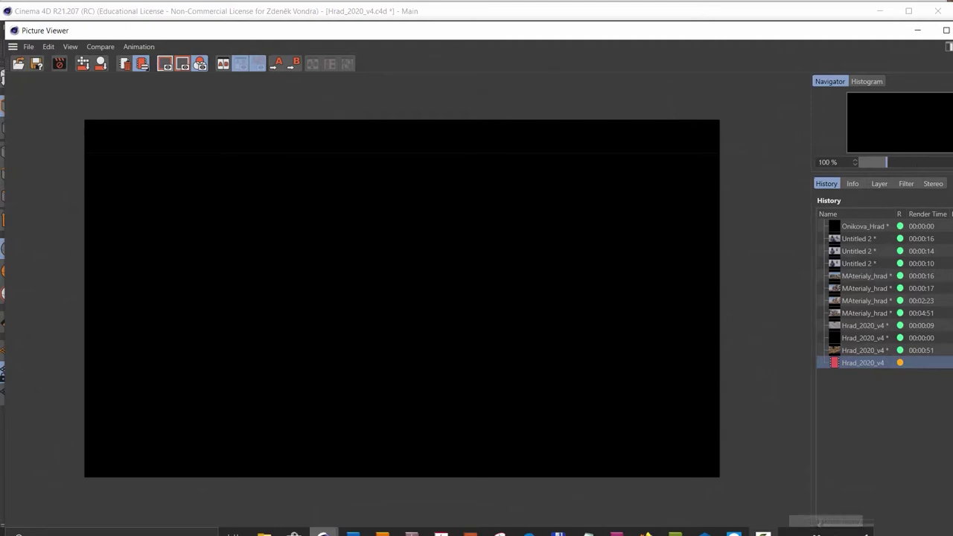
left_click(763, 532)
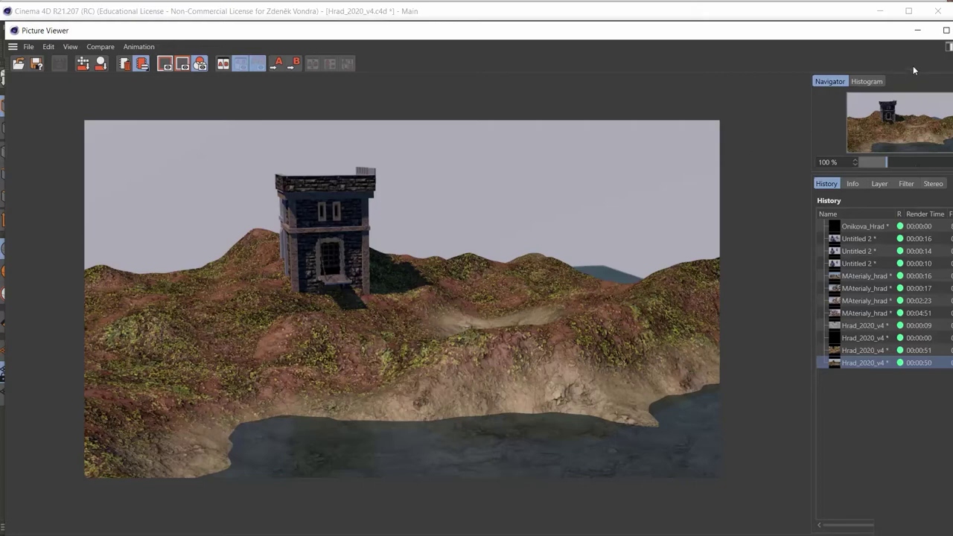
left_click(920, 32)
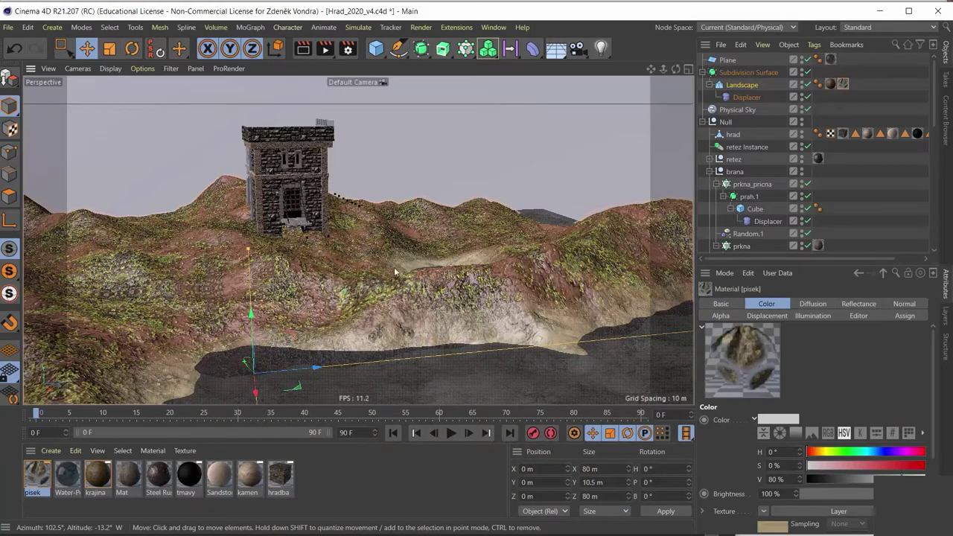
left_click_drag(313, 288, 354, 327, "alt")
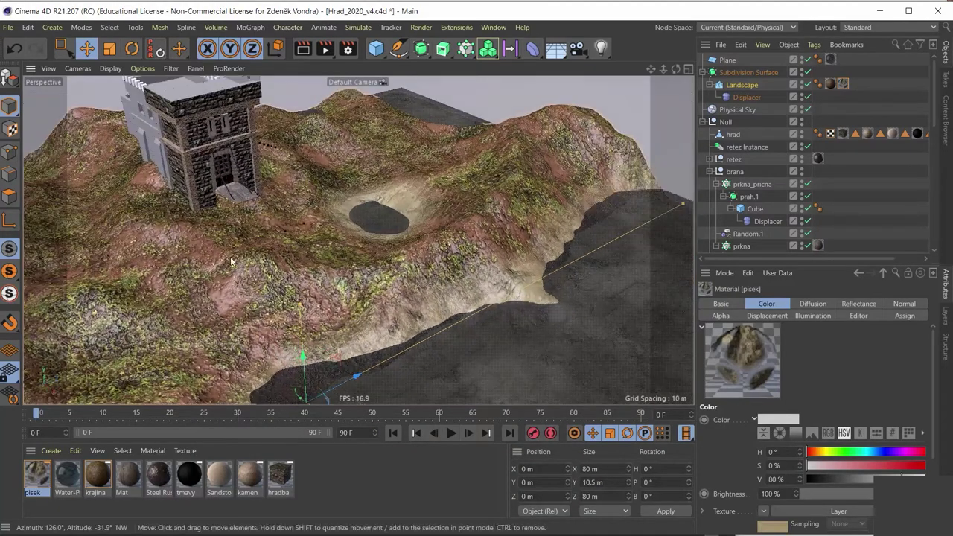
mouse_move(235, 262)
left_mouse_down("alt")
mouse_move(258, 233)
mouse_move(230, 249)
left_mouse_up("alt")
scroll(253, 211, "up", 5)
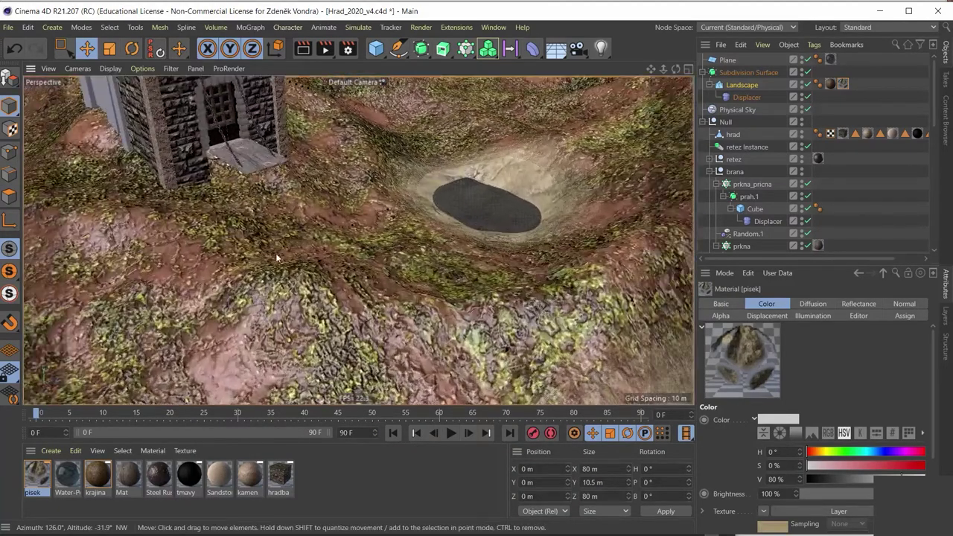
mouse_move(375, 281)
left_mouse_down("alt")
mouse_move(436, 242)
mouse_move(367, 280)
left_mouse_up("alt")
mouse_move(315, 273)
left_mouse_down("alt")
mouse_move(306, 234)
mouse_move(150, 219)
mouse_move(177, 277)
mouse_move(235, 252)
mouse_move(202, 234)
left_mouse_up("alt")
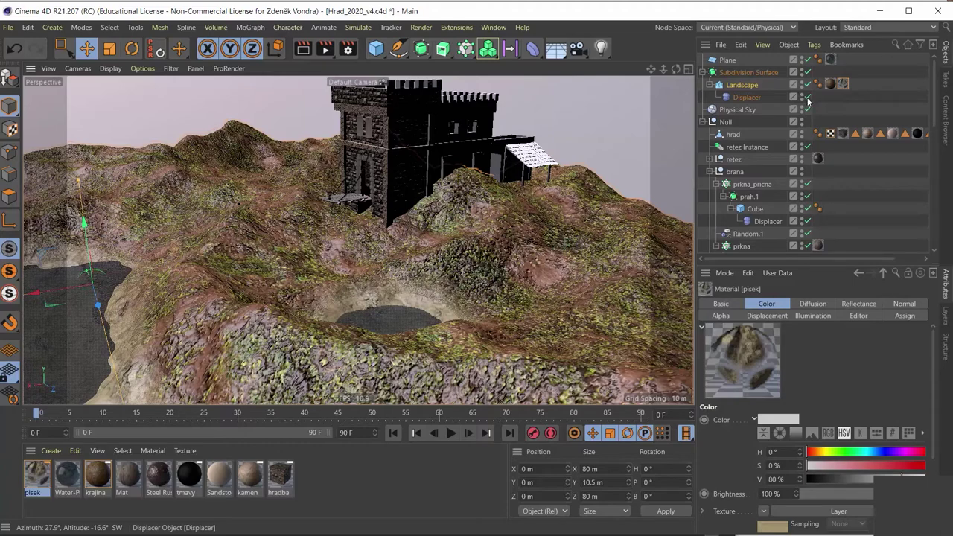
Disable Subdivision Surface and Displacer, select the Landscape and orbit around the terrain.
left_click(807, 73)
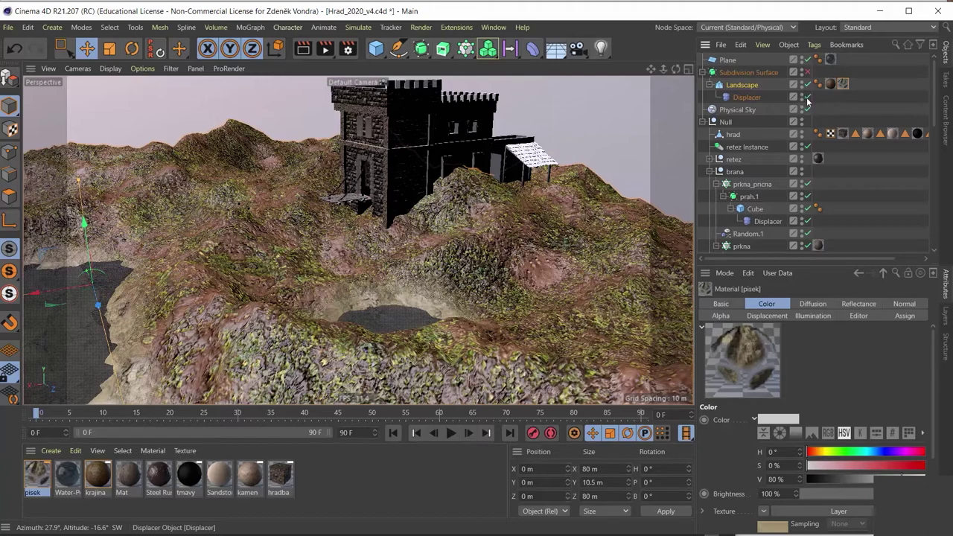
left_click(808, 97)
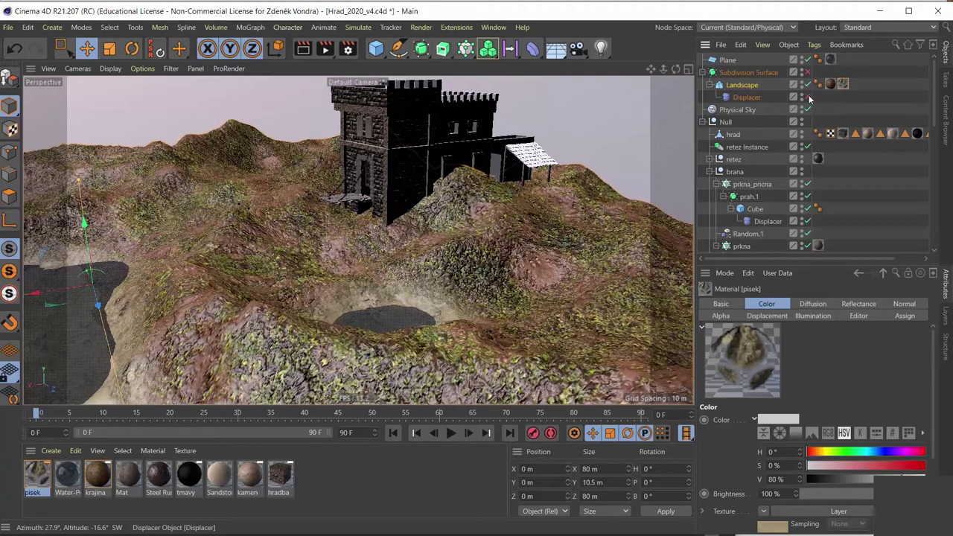
left_click(758, 88)
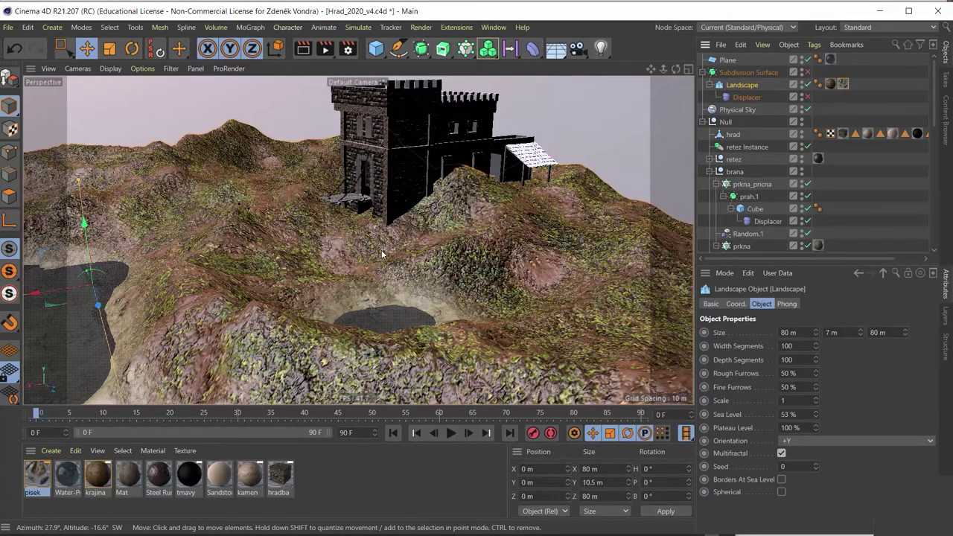
mouse_move(342, 246)
left_mouse_down("alt")
mouse_move(417, 234)
mouse_move(423, 245)
mouse_move(562, 245)
mouse_move(592, 272)
left_mouse_up("alt")
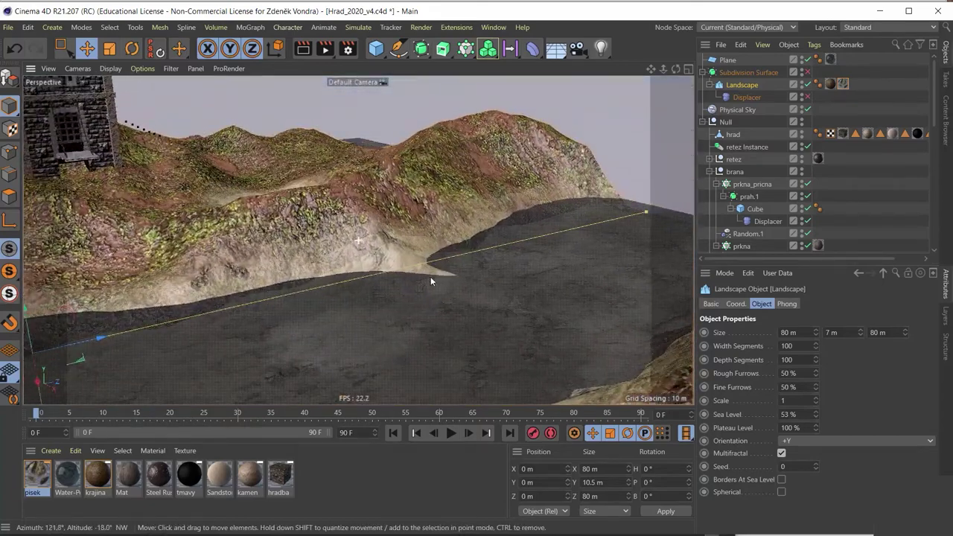
mouse_move(592, 271)
right_mouse_down("alt")
mouse_move(475, 297)
mouse_move(333, 256)
right_mouse_up("alt")
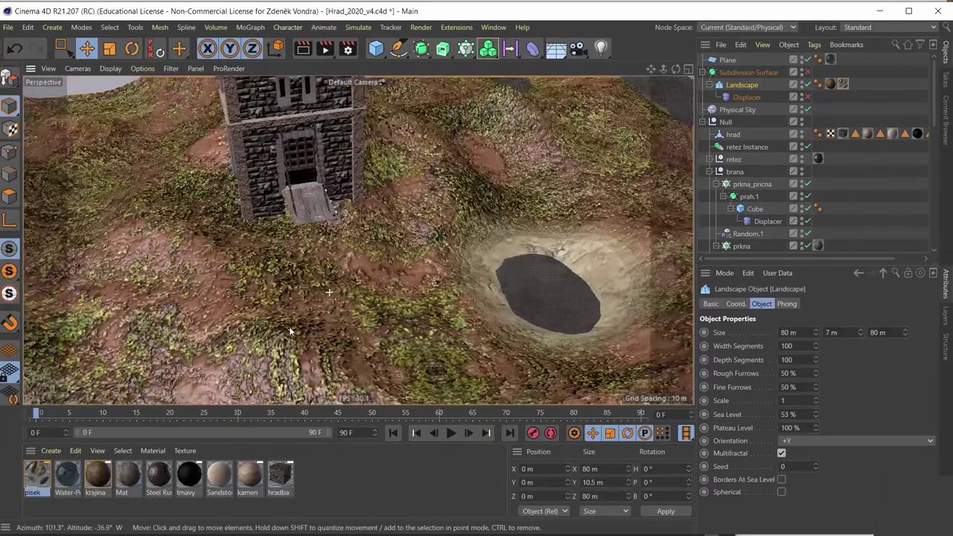
right_click_drag(318, 315, 350, 294, "alt")
mouse_move(350, 295)
left_mouse_down("alt")
mouse_move(367, 276)
mouse_move(397, 279)
mouse_move(386, 313)
mouse_move(423, 261)
left_mouse_up("alt")
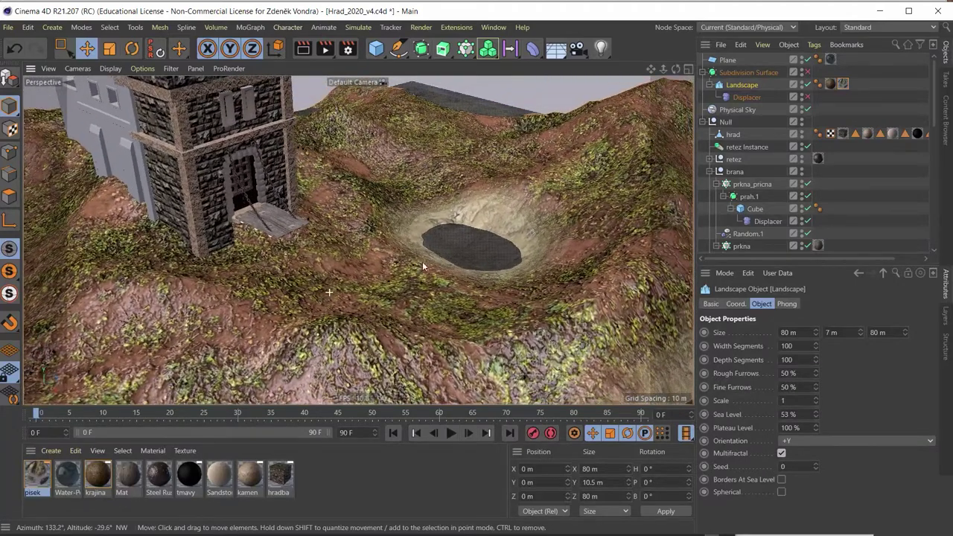
Make the Landscape editable with C and switch the interface to the Sculpt layout.
key("c")
left_click(711, 87)
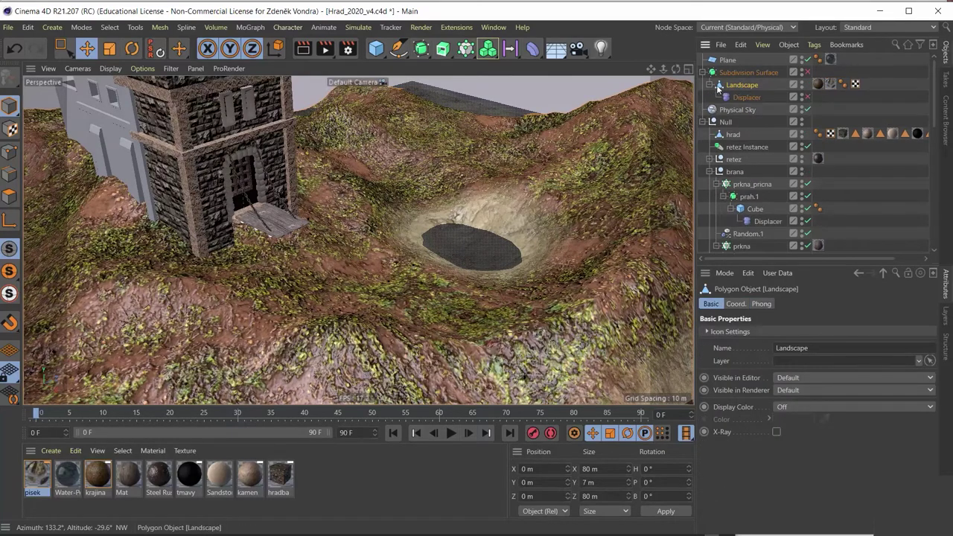
left_click(898, 28)
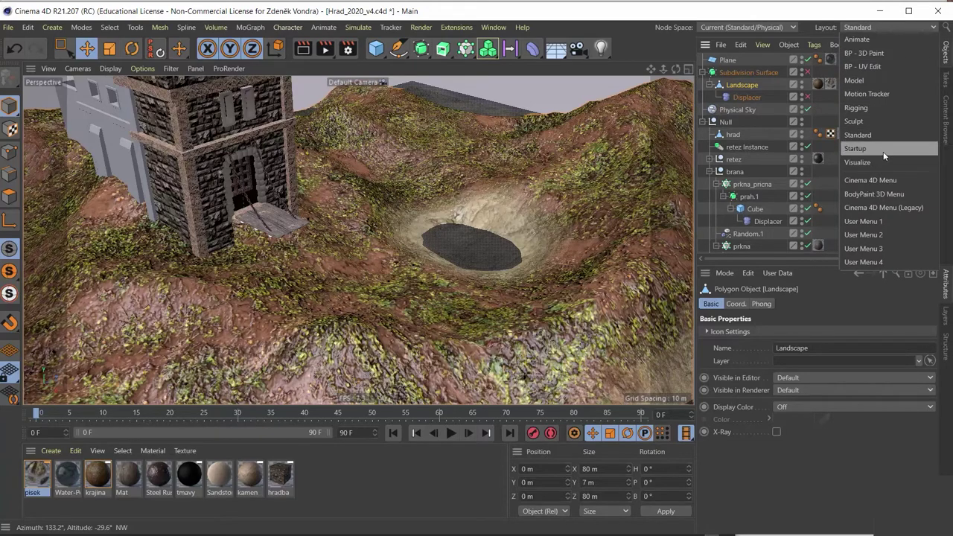
left_click(873, 124)
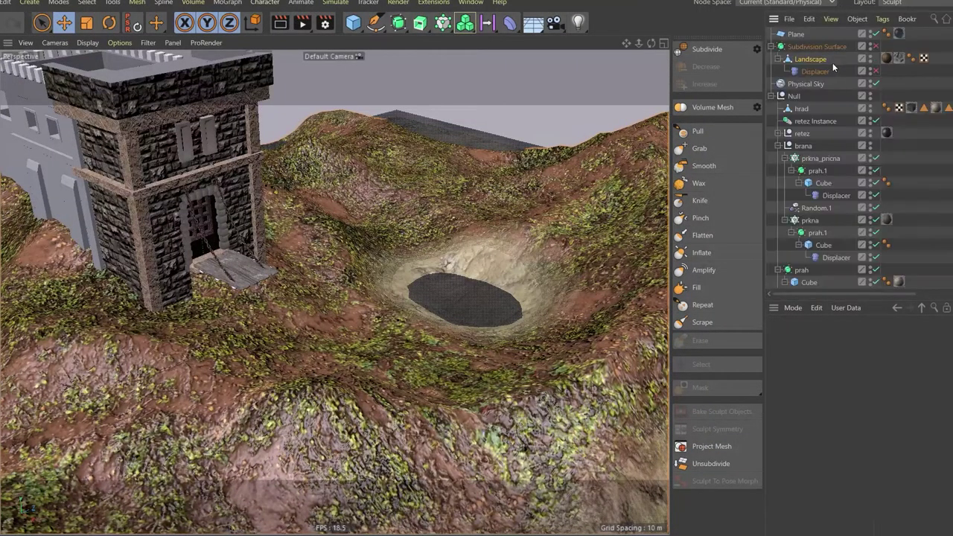
Subdivide the Landscape for sculpting and pick the Pull brush.
left_click(813, 60)
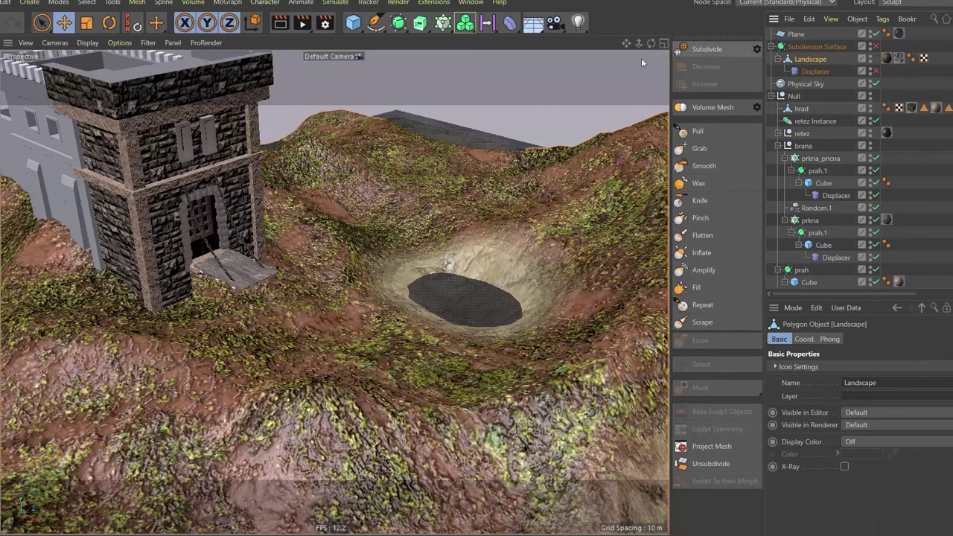
left_click(698, 52)
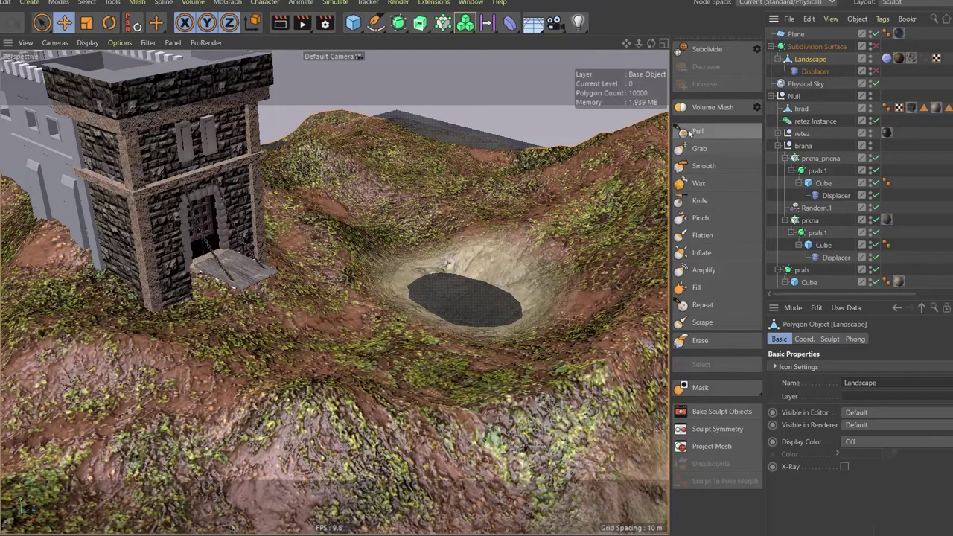
left_click(698, 131)
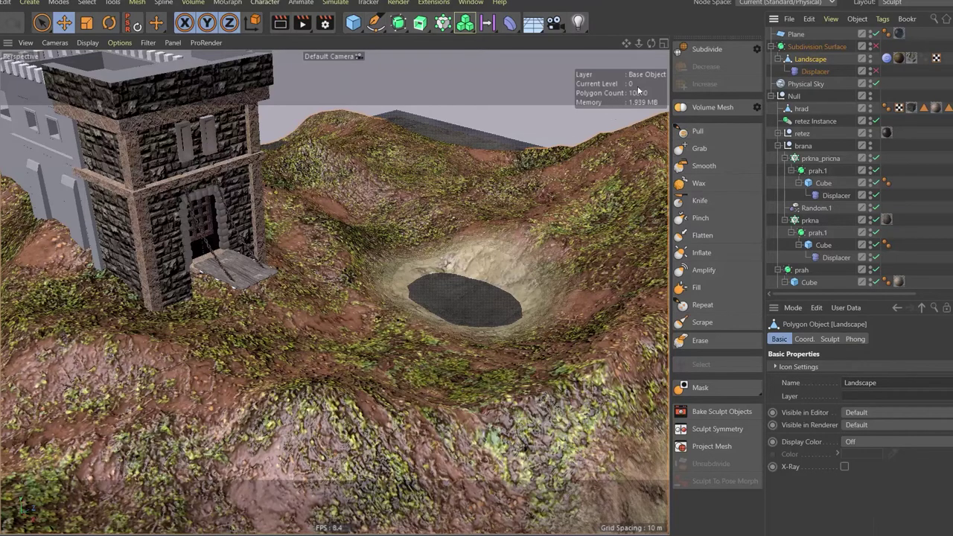
mouse_move(390, 335)
left_mouse_down("alt")
mouse_move(250, 327)
mouse_move(227, 313)
mouse_move(298, 156)
left_mouse_up("alt")
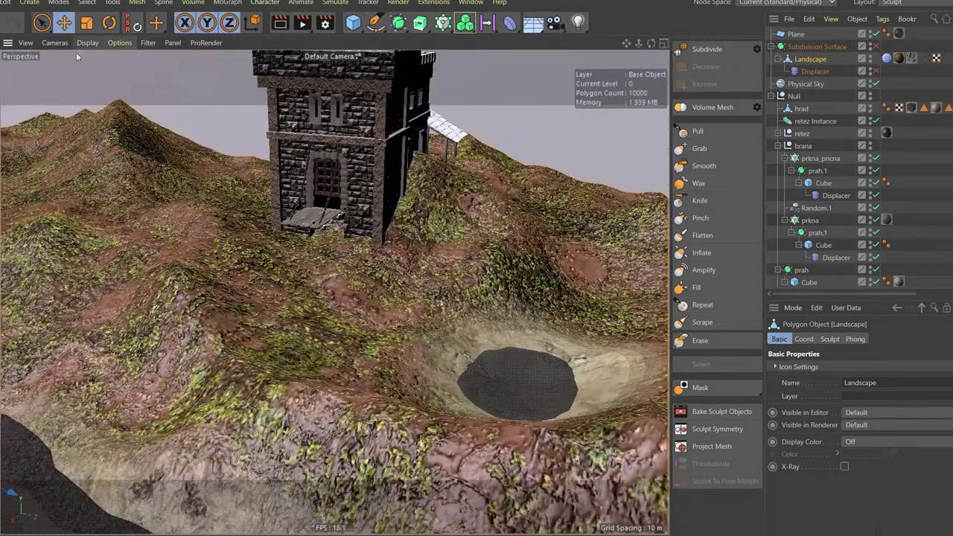
mouse_move(413, 207)
left_mouse_down("alt")
mouse_move(443, 269)
mouse_move(336, 339)
left_mouse_up("alt")
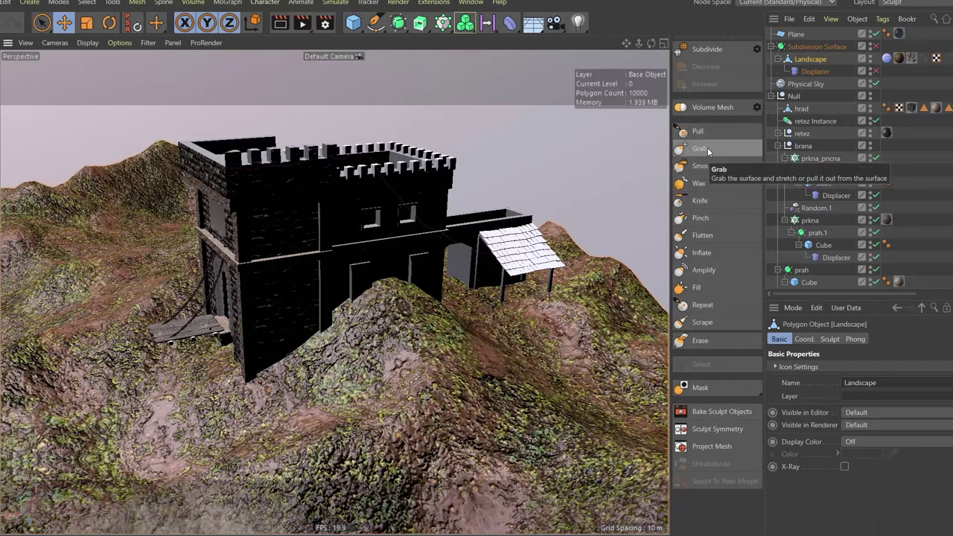
Use the Grab brush to push down the terrain before the castle gate and reshape the mound.
left_click(704, 149)
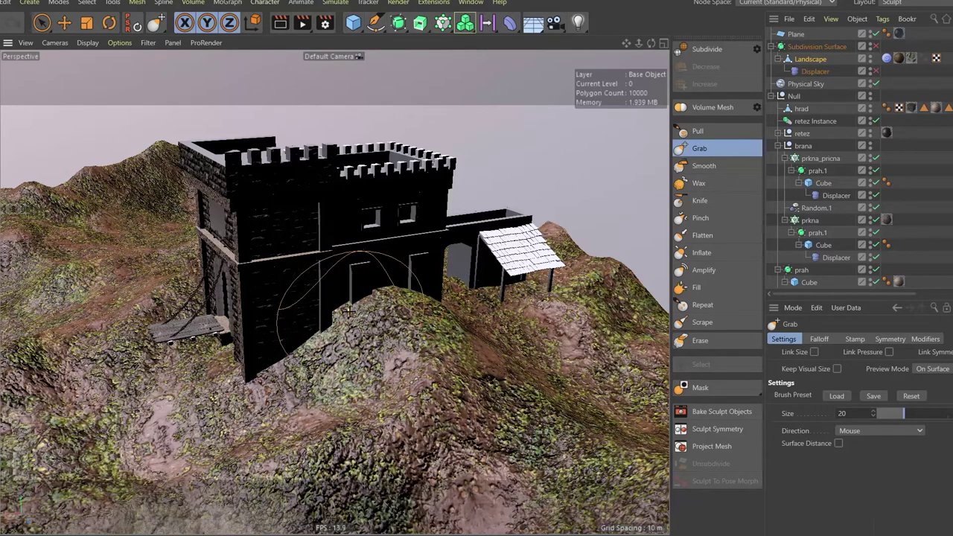
left_click_drag(349, 312, 350, 331)
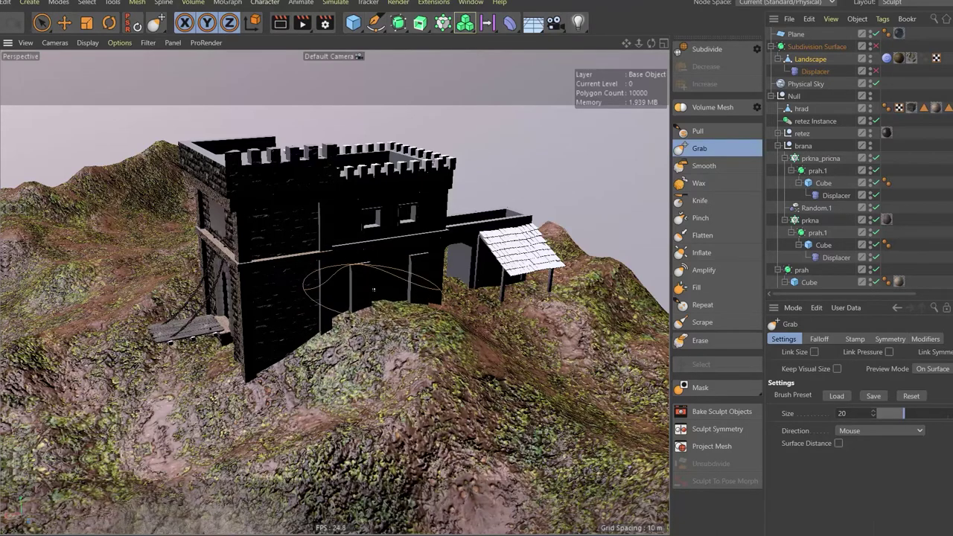
left_click_drag(369, 294, 335, 328)
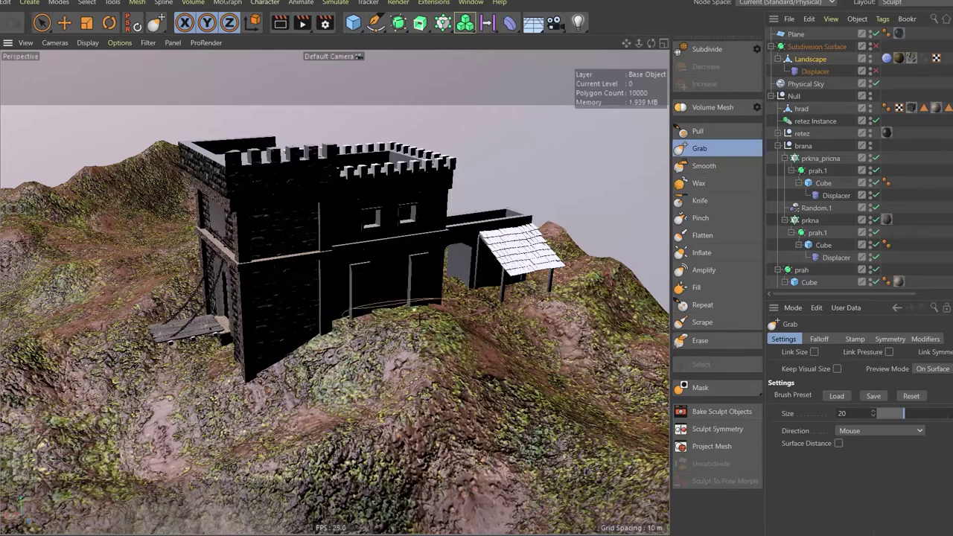
mouse_move(419, 317)
left_mouse_down("alt")
mouse_move(441, 342)
mouse_move(447, 327)
left_mouse_up("alt")
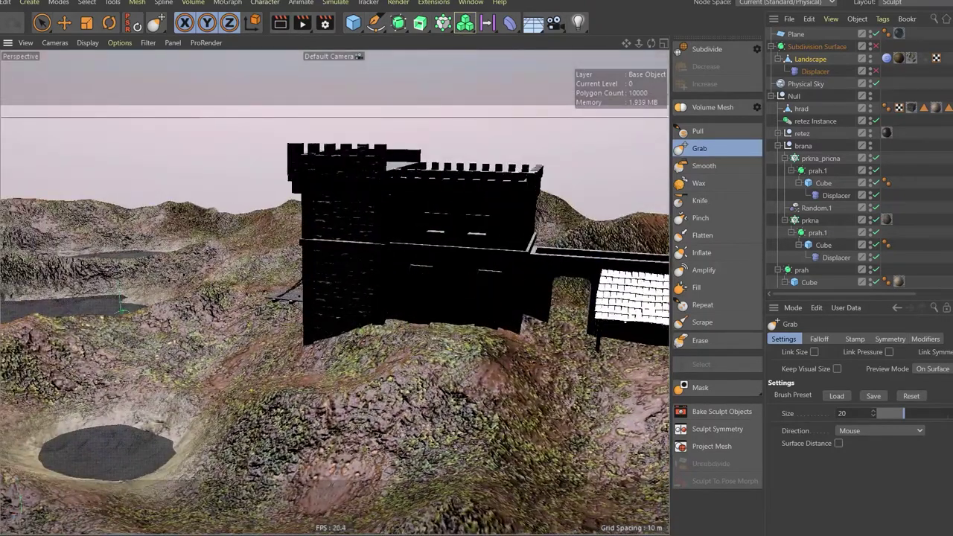
left_click_drag(389, 322, 470, 376)
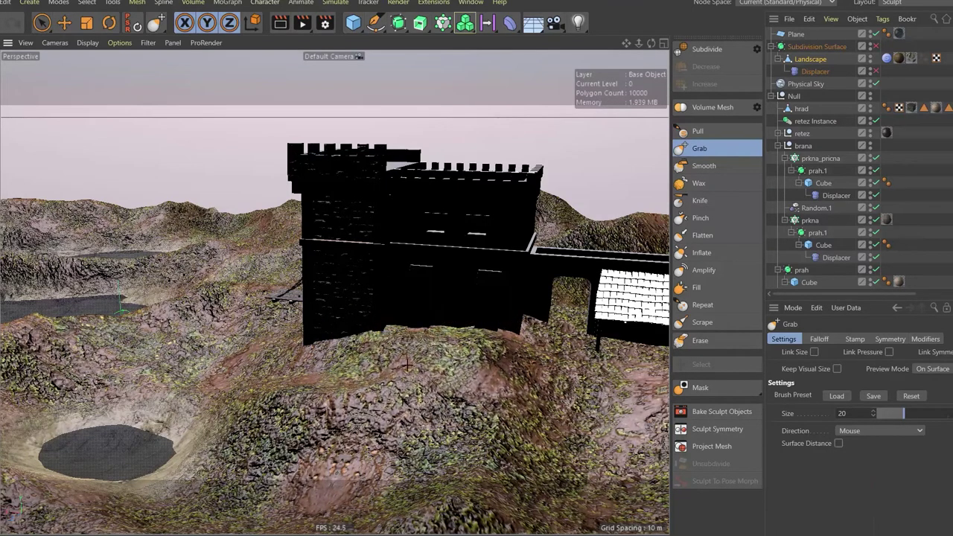
mouse_move(471, 376)
left_mouse_down("alt")
mouse_move(425, 363)
mouse_move(315, 422)
left_mouse_up("alt")
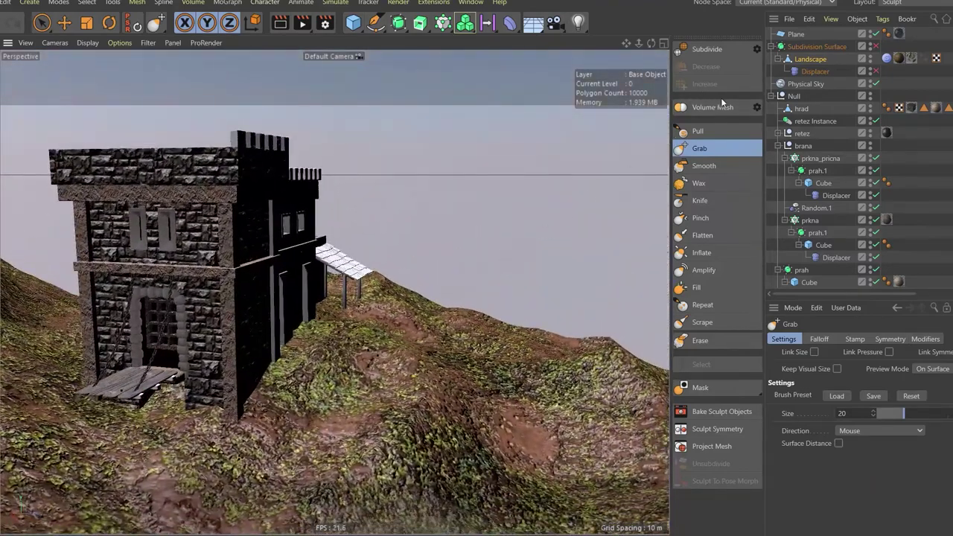
Toggle the landscape's subdivision and reshape the lower-left foreground terrain near the crater.
left_click(876, 47)
left_click_drag(454, 338, 96, 421, "alt")
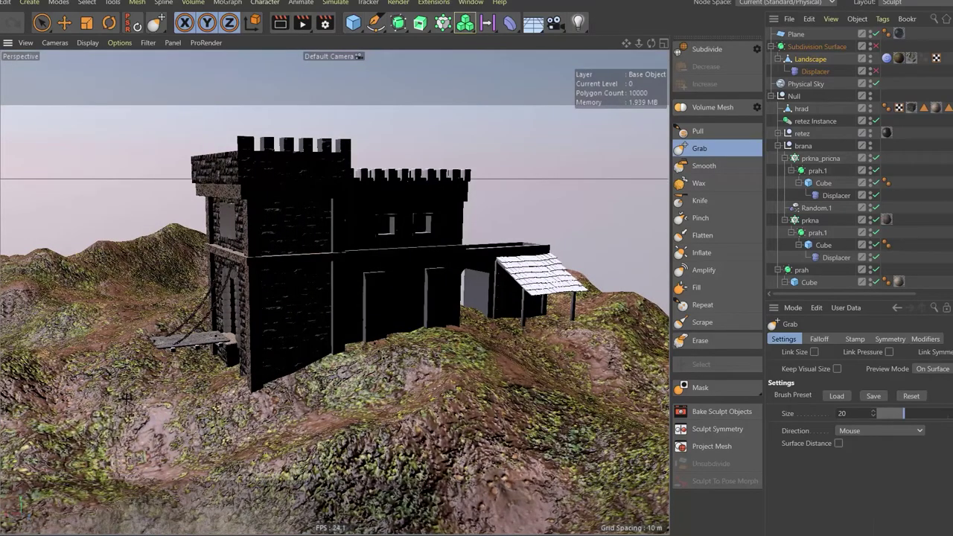
mouse_move(127, 406)
left_mouse_down("alt")
mouse_move(129, 440)
mouse_move(90, 432)
left_mouse_up("alt")
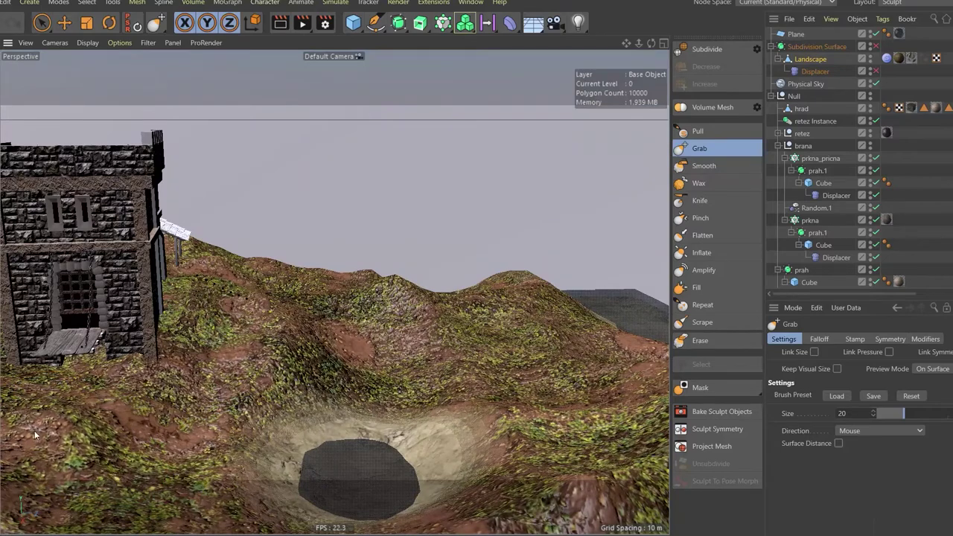
mouse_move(89, 433)
left_mouse_down("alt")
mouse_move(101, 408)
mouse_move(160, 432)
left_mouse_up("alt")
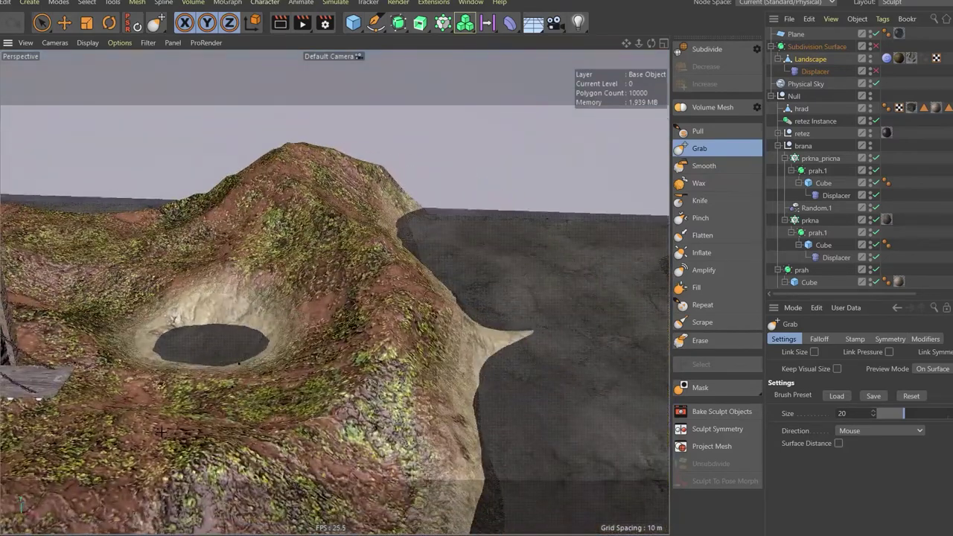
mouse_move(97, 447)
left_mouse_down()
mouse_move(89, 394)
mouse_move(88, 412)
mouse_move(134, 376)
left_mouse_up()
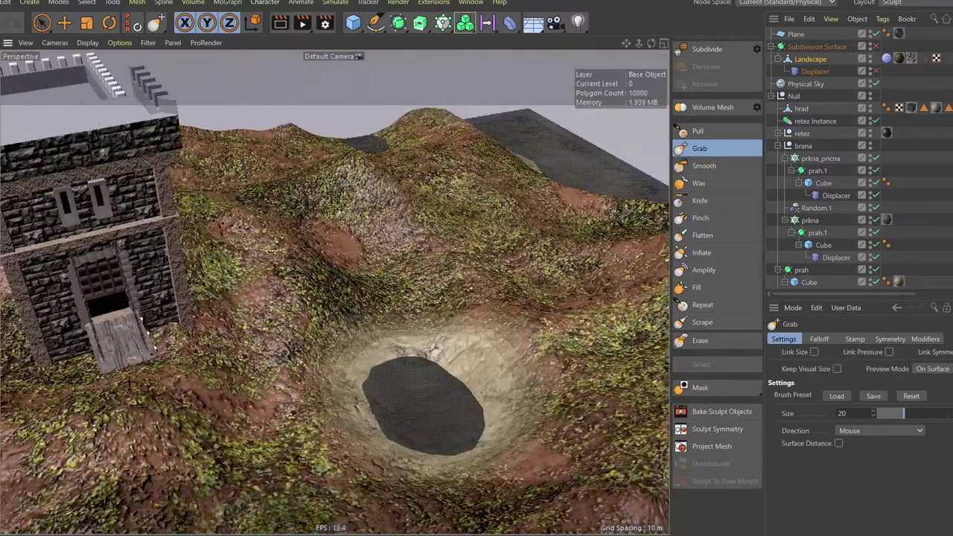
Pull up and shift the terrain below the crater, stretching the grassy ridge and foreground ridge.
left_click_drag(134, 395, 179, 442, "alt")
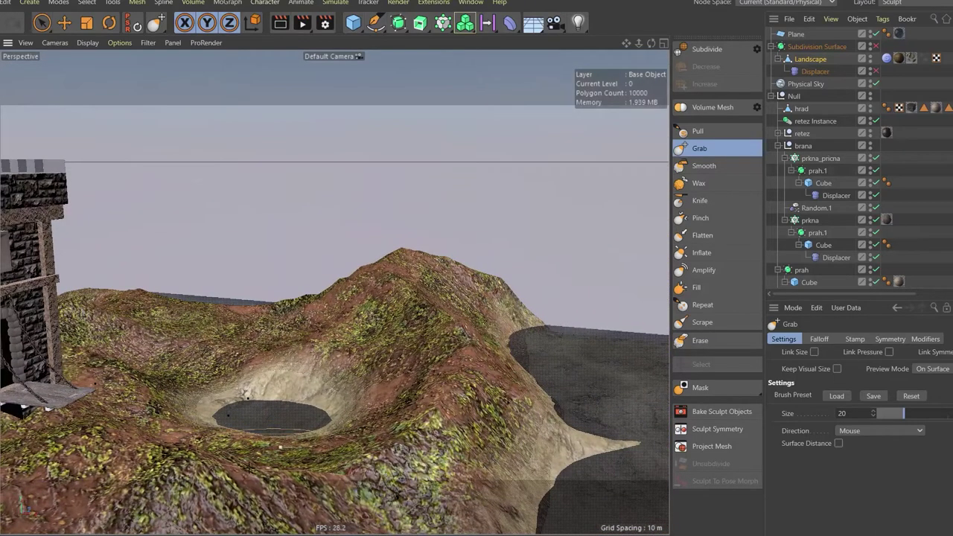
left_click_drag(253, 473, 256, 251, "alt")
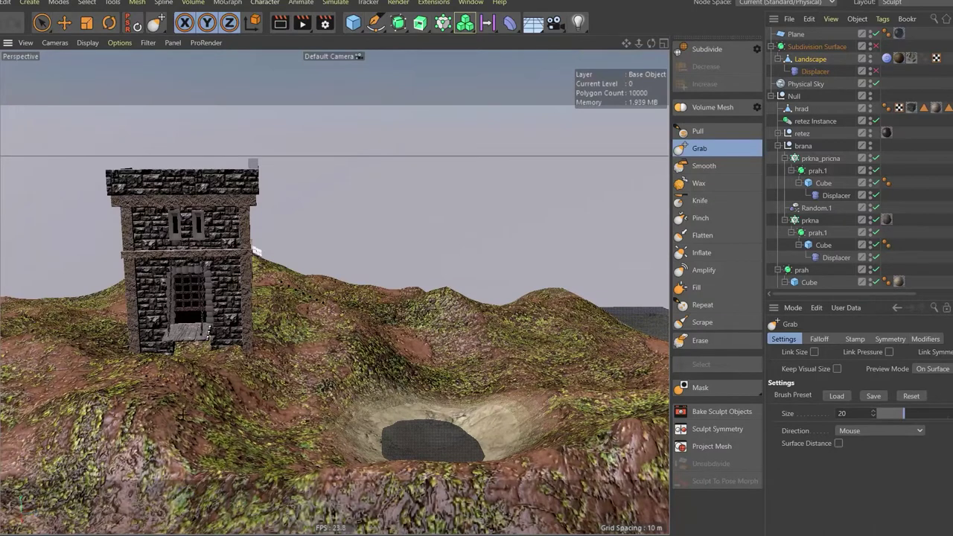
mouse_move(207, 457)
left_mouse_down()
mouse_move(209, 441)
mouse_move(242, 455)
mouse_move(287, 455)
left_mouse_up()
mouse_move(222, 438)
left_mouse_down()
mouse_move(211, 425)
mouse_move(240, 430)
mouse_move(312, 410)
mouse_move(351, 321)
left_mouse_up()
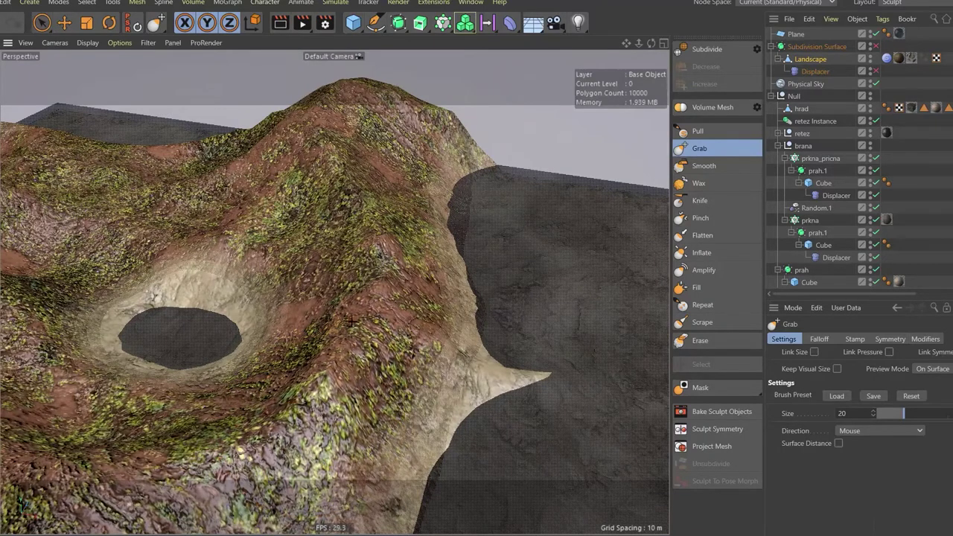
mouse_move(351, 322)
left_mouse_down()
mouse_move(344, 299)
mouse_move(262, 355)
mouse_move(238, 384)
left_mouse_up()
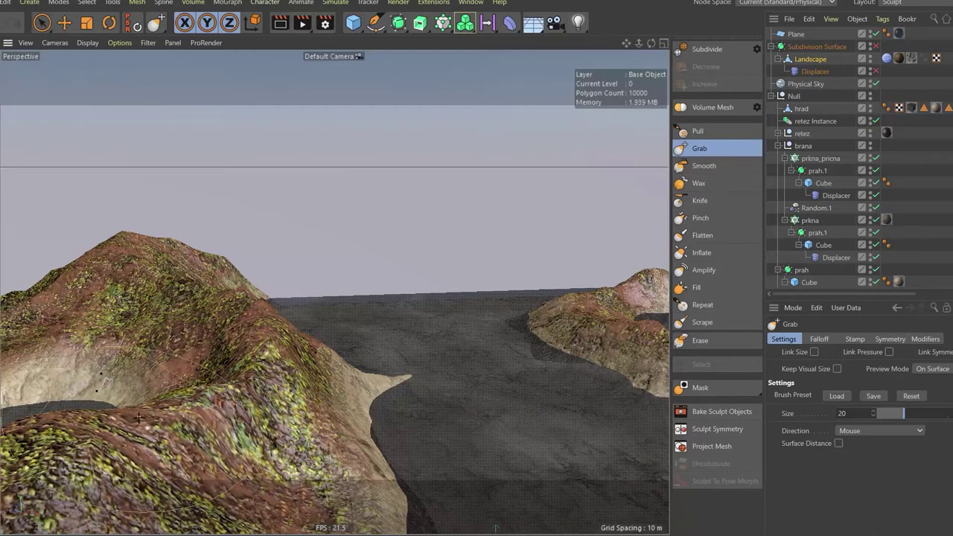
mouse_move(231, 388)
left_mouse_down()
mouse_move(111, 427)
mouse_move(143, 336)
left_mouse_up()
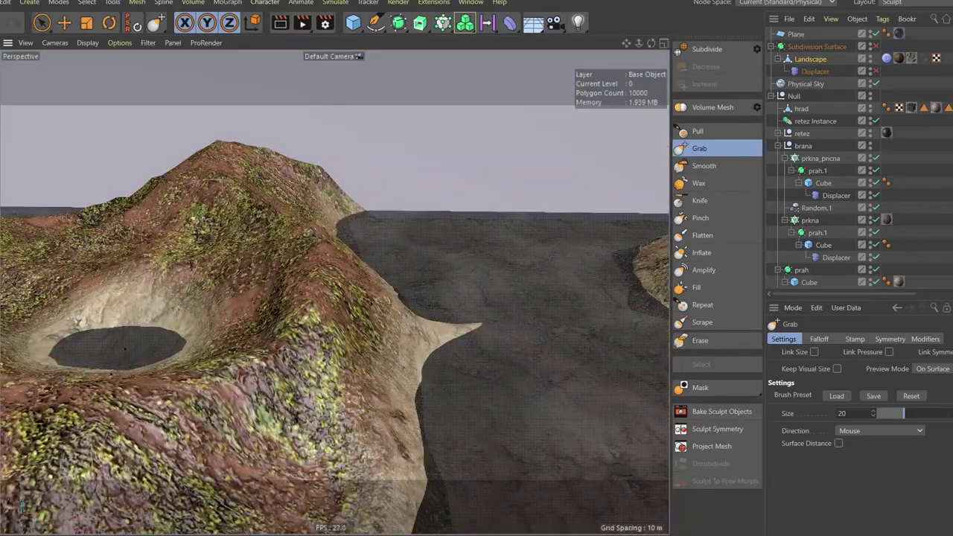
mouse_move(169, 294)
left_mouse_down("alt")
mouse_move(292, 282)
mouse_move(224, 347)
left_mouse_up("alt")
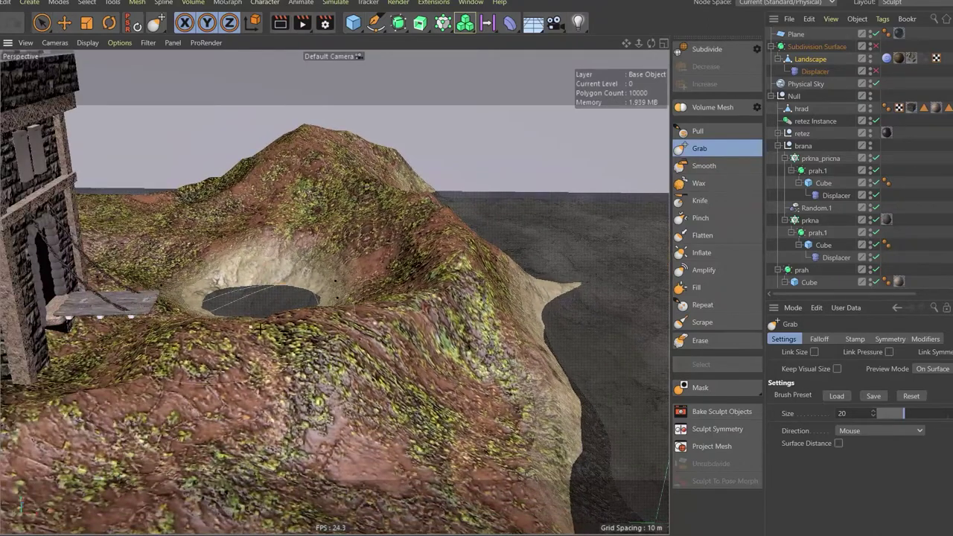
left_click_drag(224, 346, 124, 297, "alt")
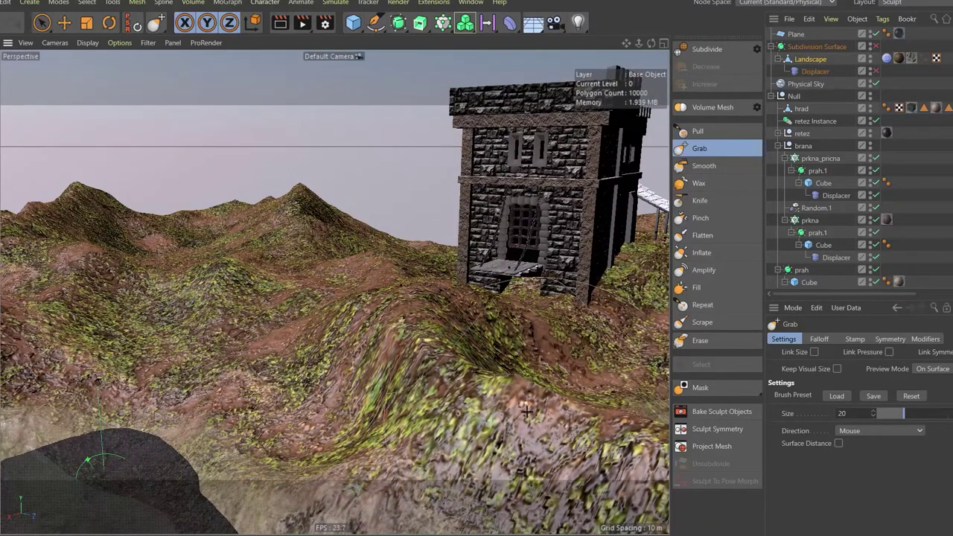
mouse_move(462, 381)
left_mouse_down("alt")
mouse_move(476, 417)
mouse_move(566, 320)
left_mouse_up("alt")
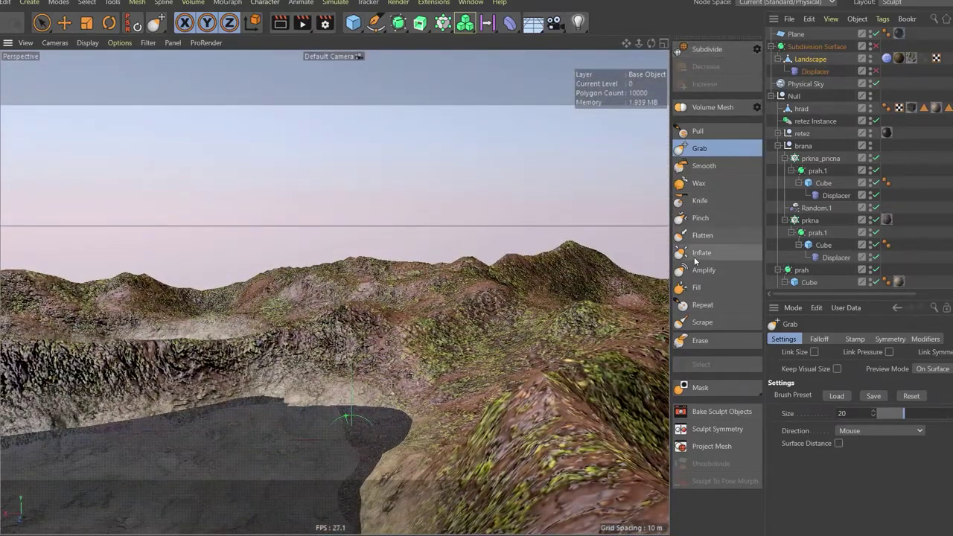
left_click_drag(502, 334, 503, 358, "alt")
left_click_drag(591, 397, 585, 315, "alt")
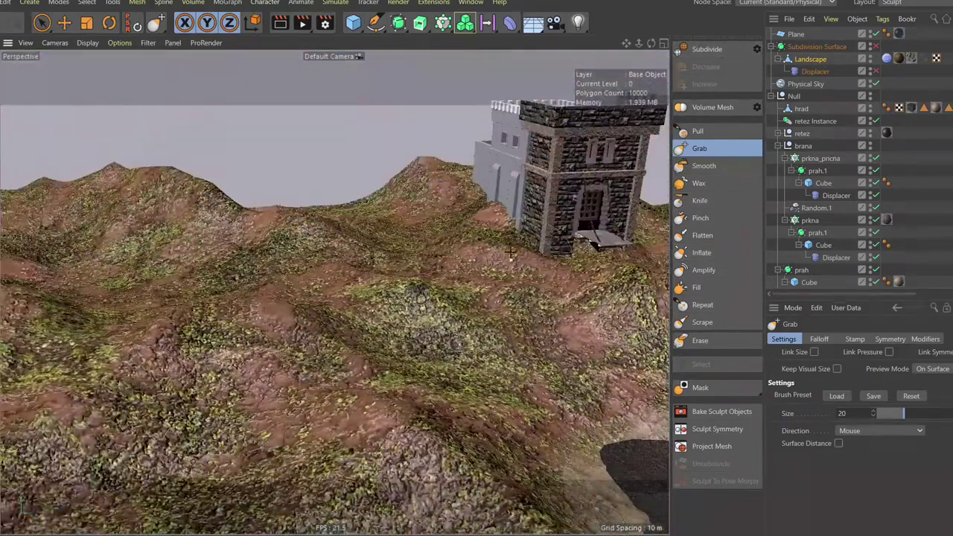
mouse_move(511, 253)
left_mouse_down("alt")
mouse_move(336, 292)
mouse_move(263, 287)
mouse_move(233, 304)
mouse_move(335, 293)
mouse_move(435, 255)
left_mouse_up("alt")
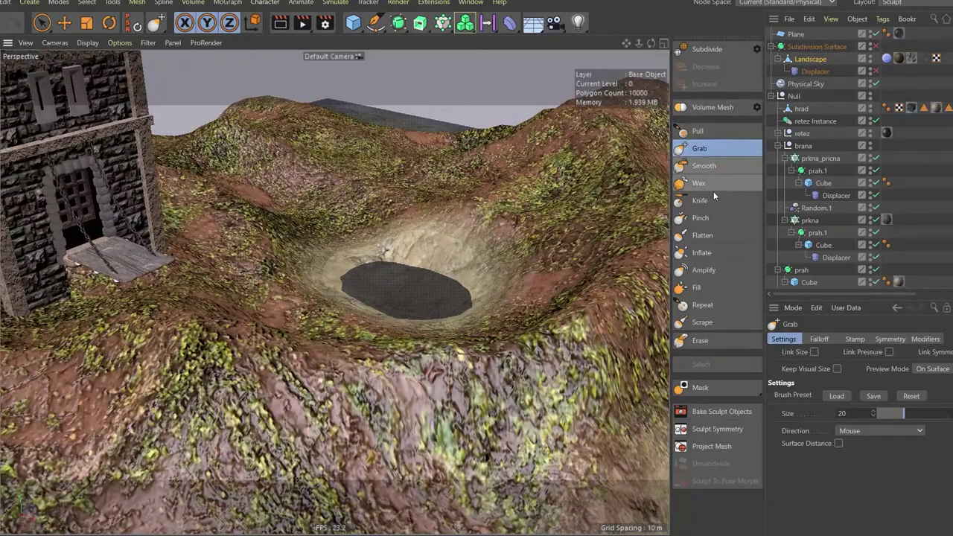
Pass through Smooth to the Flatten brush, set its size to 10, and survey the crater and tower.
left_click(704, 166)
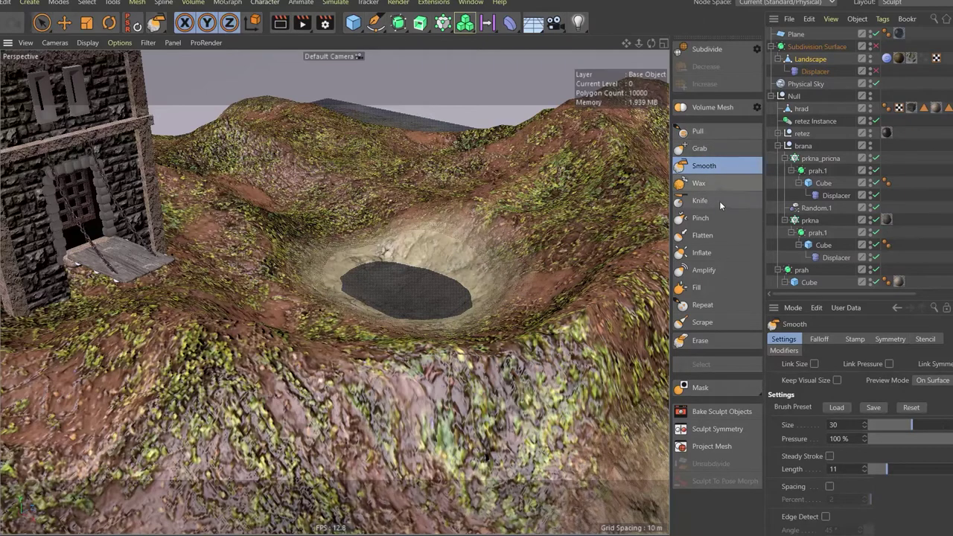
left_click(720, 234)
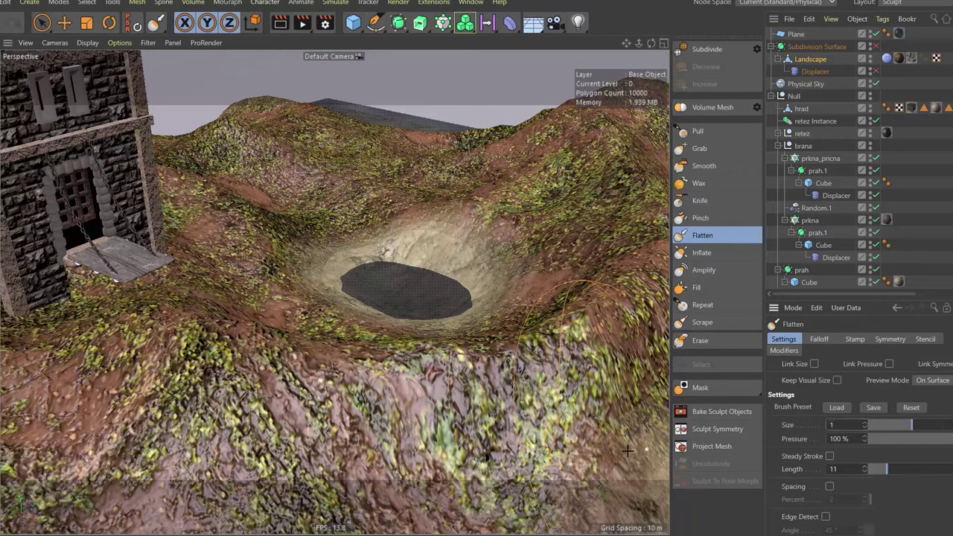
type("0")
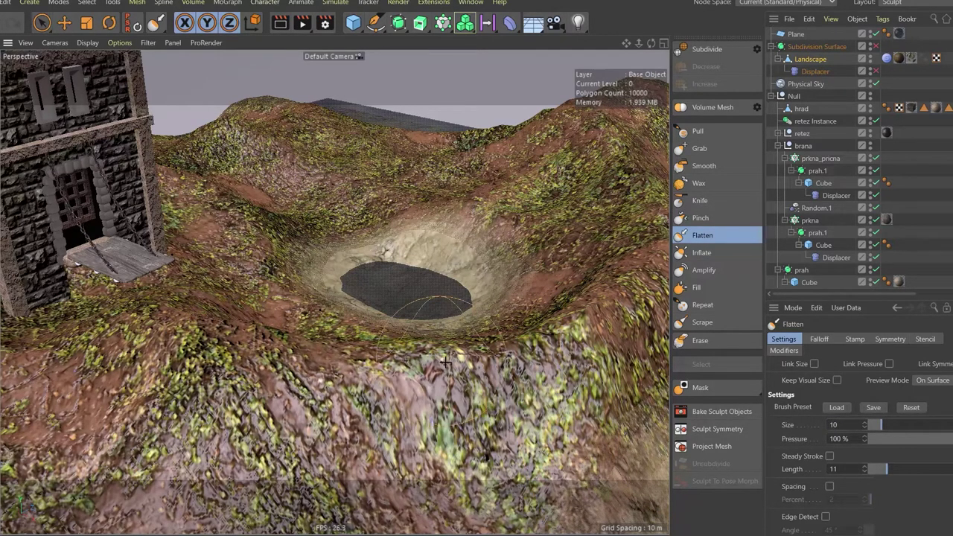
left_click_drag(477, 350, 525, 339, "alt")
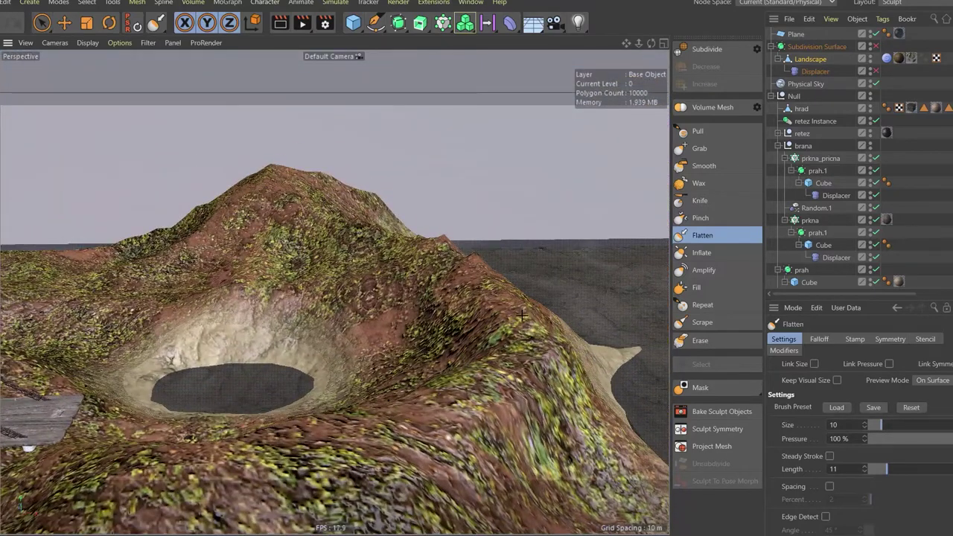
mouse_move(521, 328)
left_mouse_down("alt")
mouse_move(510, 333)
mouse_move(542, 264)
mouse_move(544, 320)
mouse_move(522, 290)
left_mouse_up("alt")
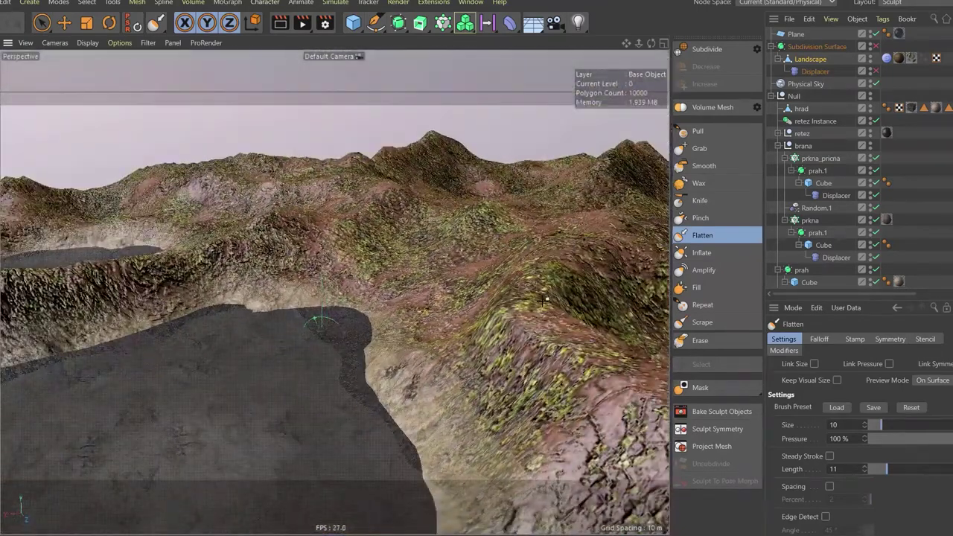
left_click_drag(560, 244, 509, 233, "alt")
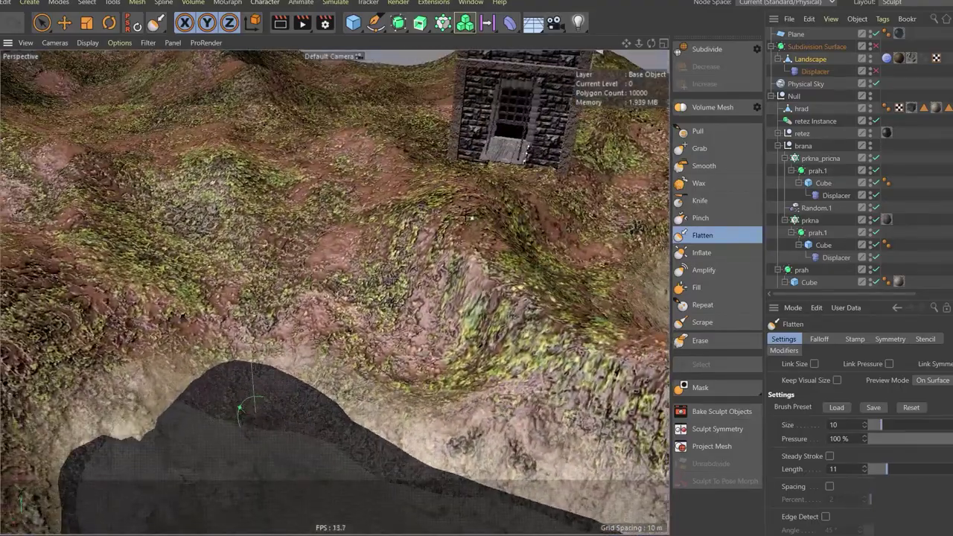
mouse_move(513, 260)
left_mouse_down("alt")
mouse_move(488, 259)
mouse_move(669, 235)
left_mouse_up("alt")
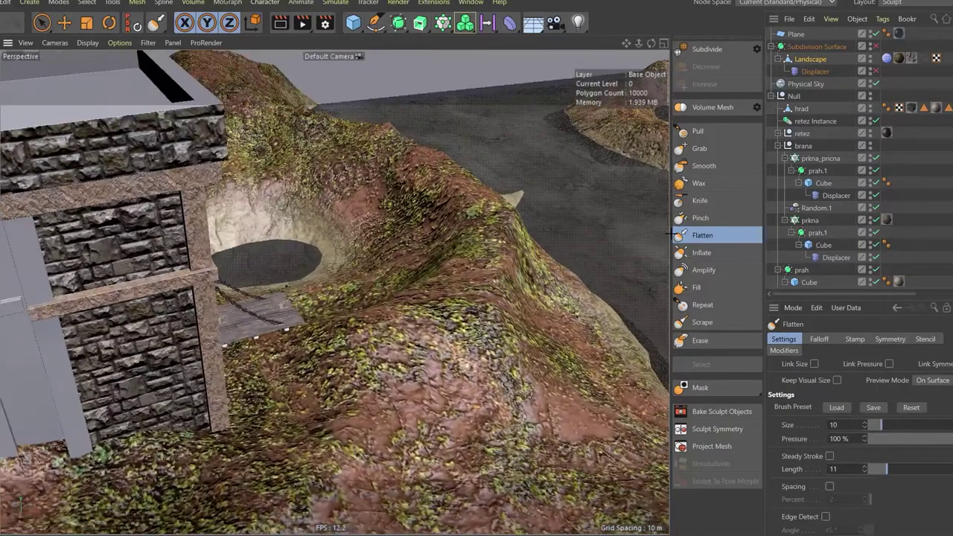
left_click_drag(430, 369, 529, 331, "alt")
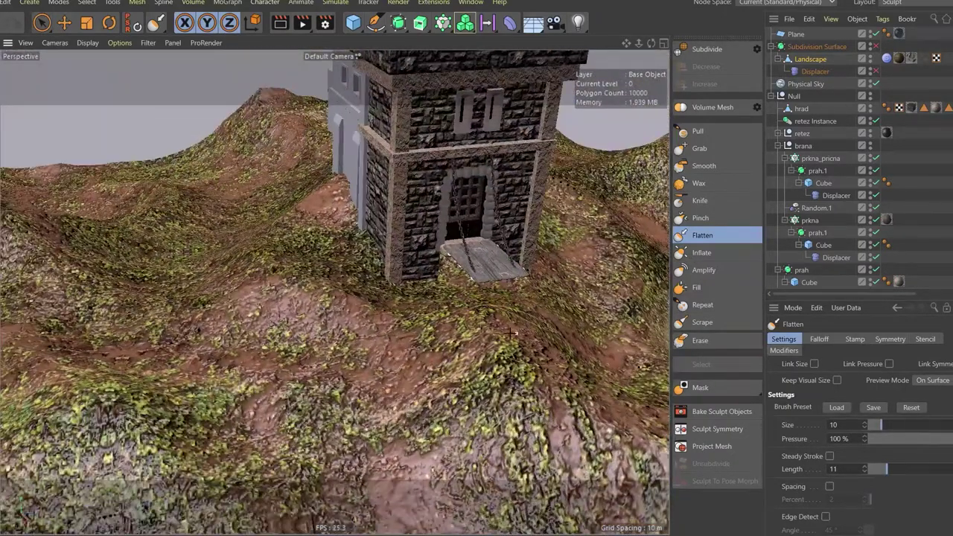
mouse_move(415, 342)
left_mouse_down("alt")
mouse_move(335, 293)
mouse_move(380, 343)
left_mouse_up("alt")
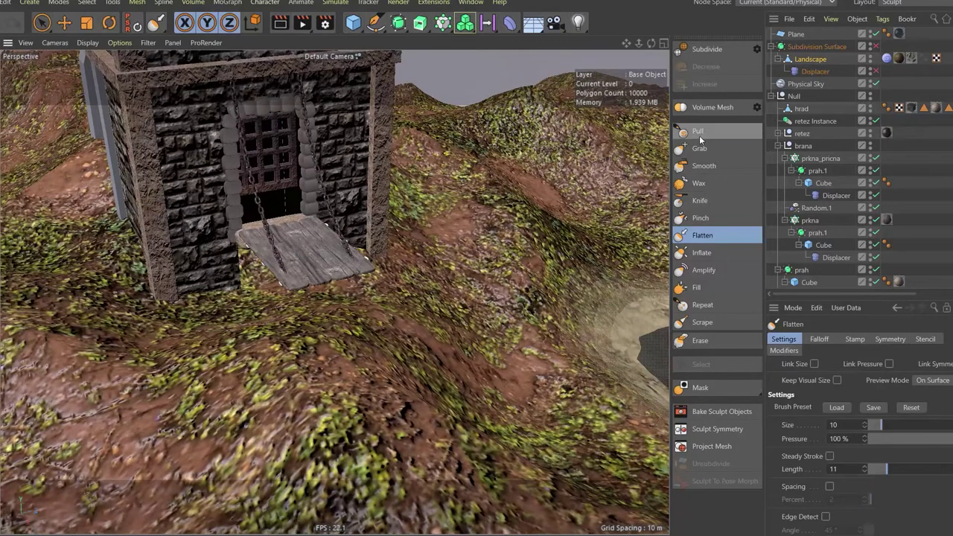
Select the Pull sculpt brush at size 30 and 20% pressure, facing the tower.
left_click(698, 131)
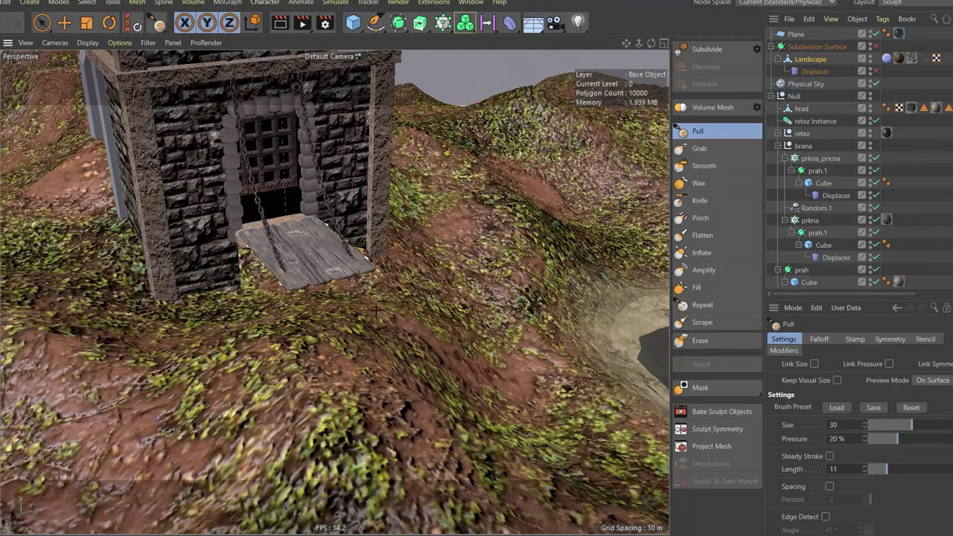
mouse_move(326, 223)
left_mouse_down("alt")
mouse_move(377, 331)
mouse_move(372, 343)
left_mouse_up("alt")
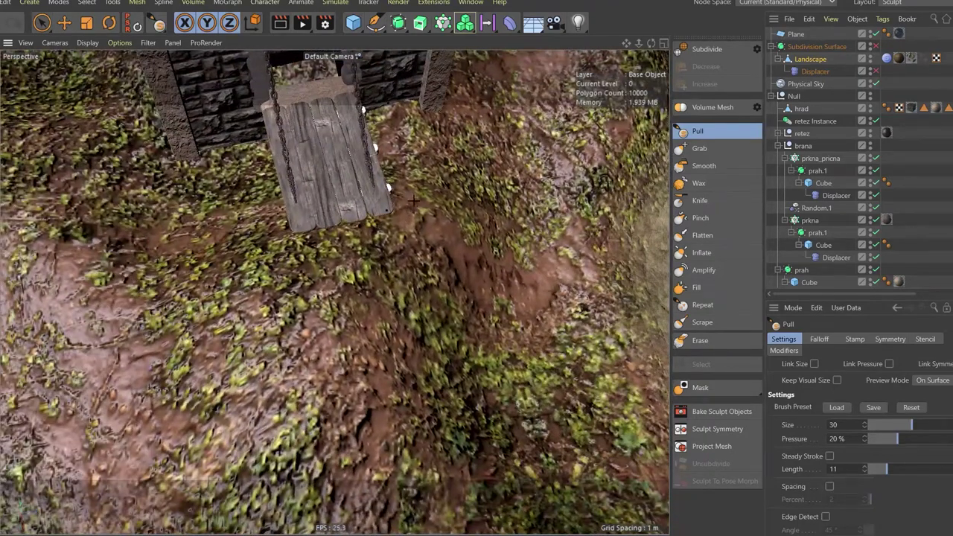
mouse_move(484, 138)
left_mouse_down("alt")
mouse_move(445, 192)
mouse_move(339, 215)
mouse_move(363, 266)
mouse_move(471, 336)
mouse_move(493, 266)
left_mouse_up("alt")
Frame the tower's front and split the viewport into Perspective, Top, Right and Front views.
scroll(390, 284, "down", 5)
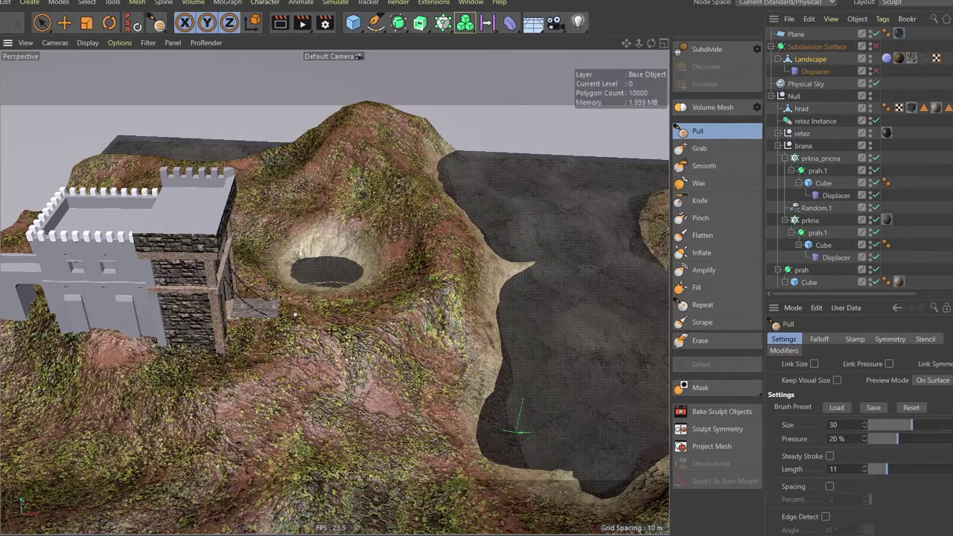
scroll(301, 306, "down", 3)
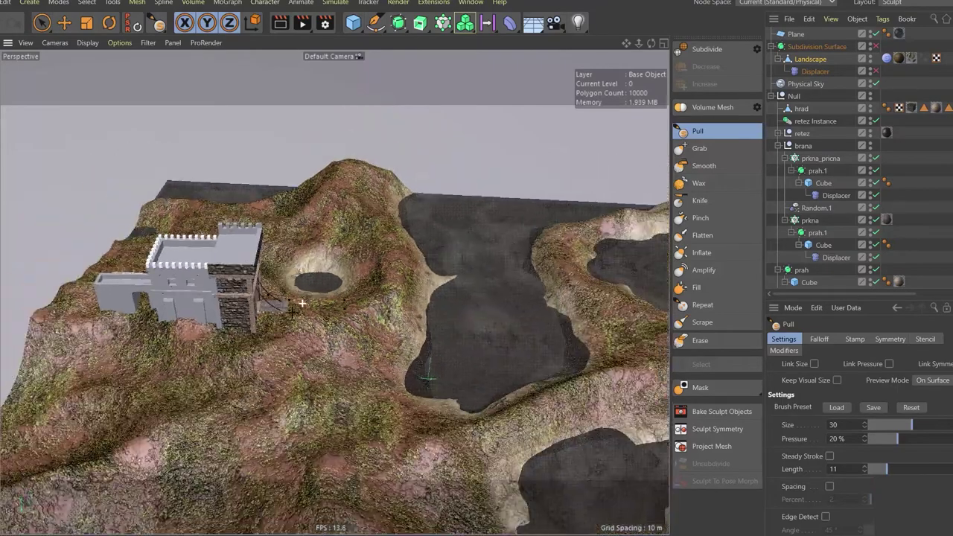
scroll(320, 328, "up", 4)
scroll(335, 350, "up", 3)
scroll(350, 366, "up", 2)
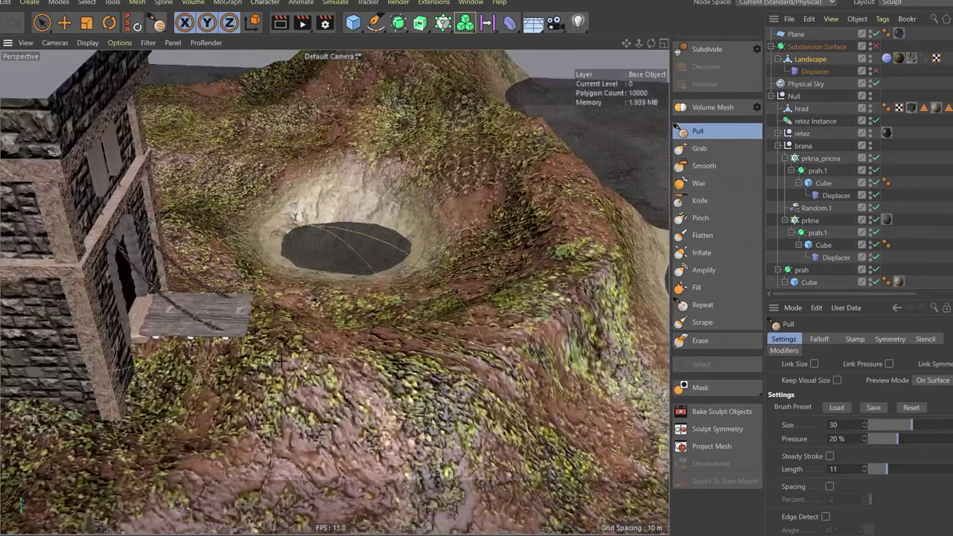
mouse_move(280, 361)
left_mouse_down("alt")
mouse_move(157, 360)
mouse_move(297, 350)
left_mouse_up("alt")
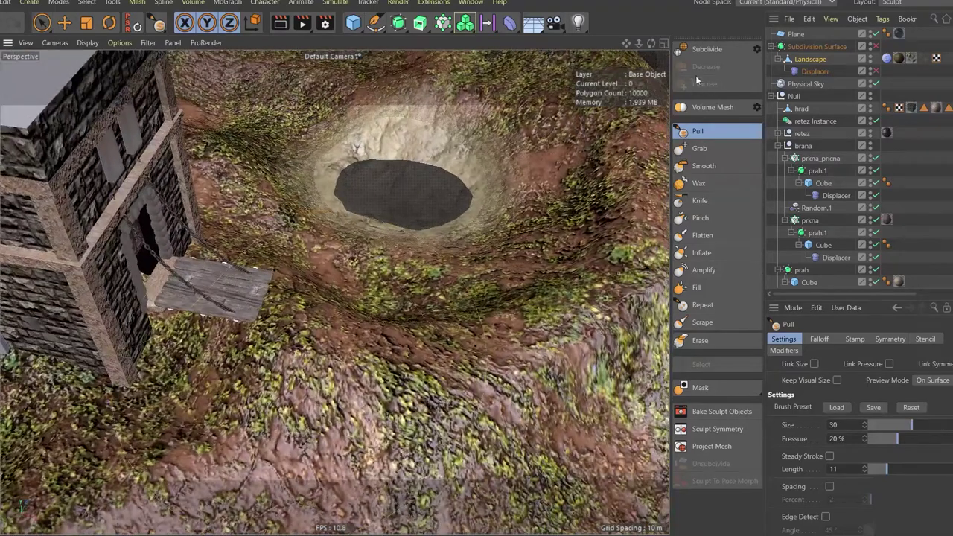
left_click(664, 42)
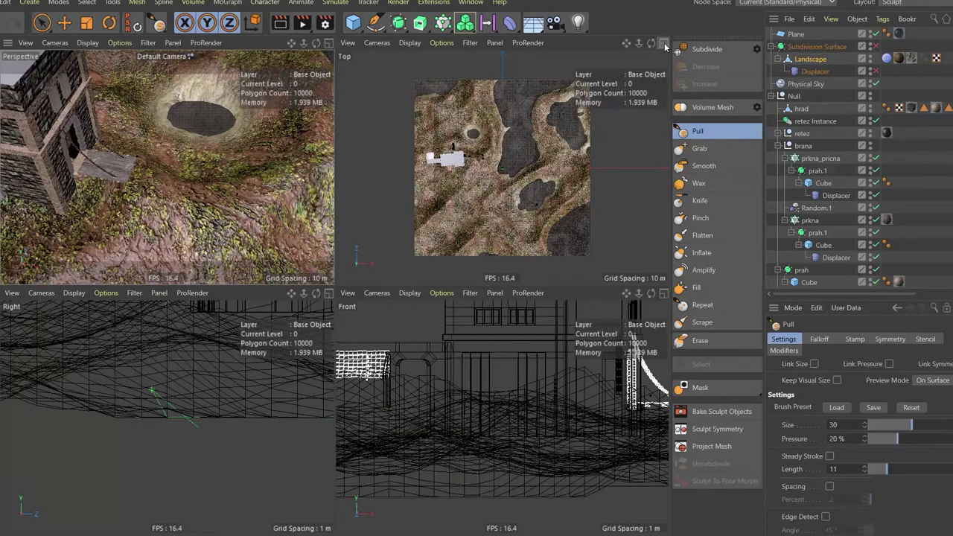
Maximize the Top view and zoom and pan until the whole terrain plane with its pits fits.
left_click(664, 44)
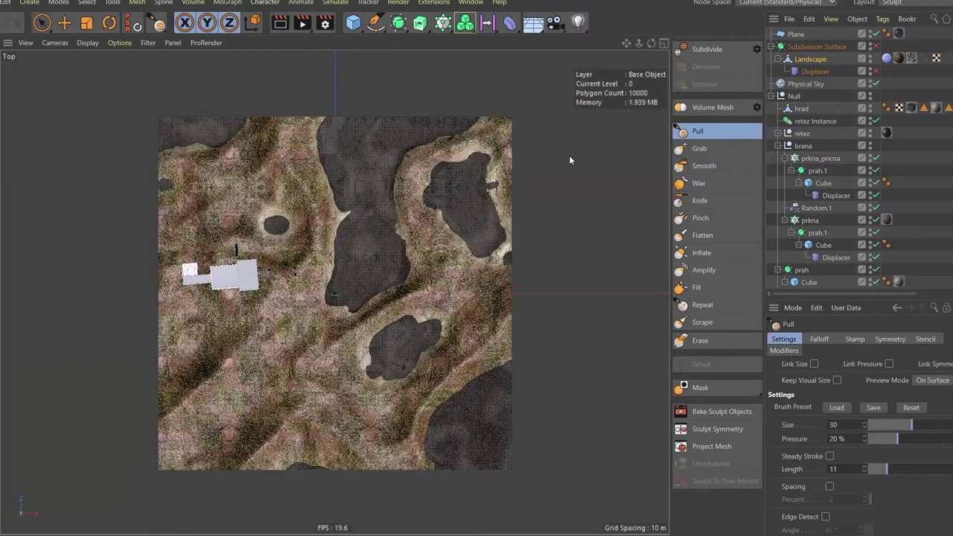
scroll(318, 319, "up", 2)
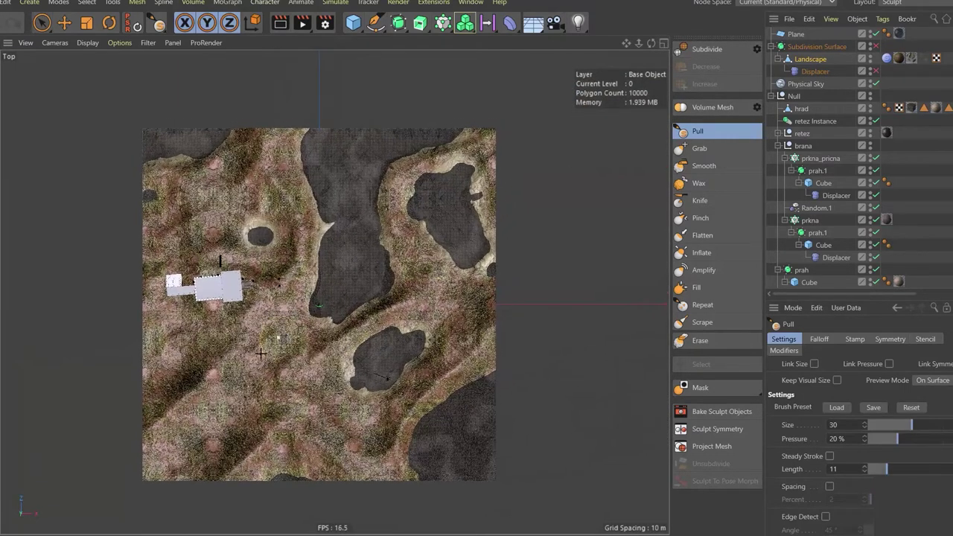
scroll(298, 328, "up", 3)
scroll(265, 347, "up", 3)
mouse_move(514, 157)
middle_mouse_down()
mouse_move(481, 266)
mouse_move(398, 315)
mouse_move(422, 276)
mouse_move(424, 400)
middle_mouse_up()
scroll(418, 399, "down", 1)
scroll(400, 397, "down", 2)
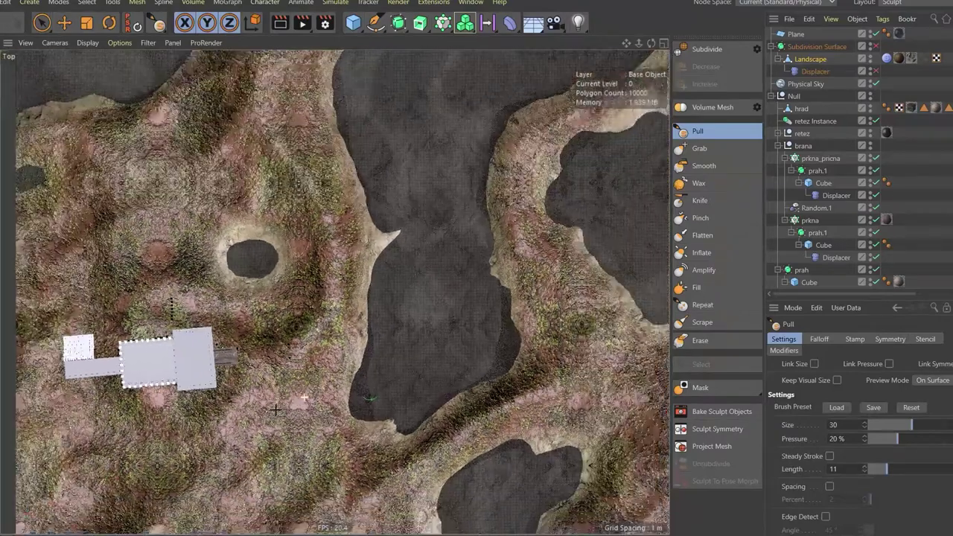
scroll(372, 391, "down", 2)
scroll(354, 386, "up", 1)
middle_click_drag(275, 387, 254, 334)
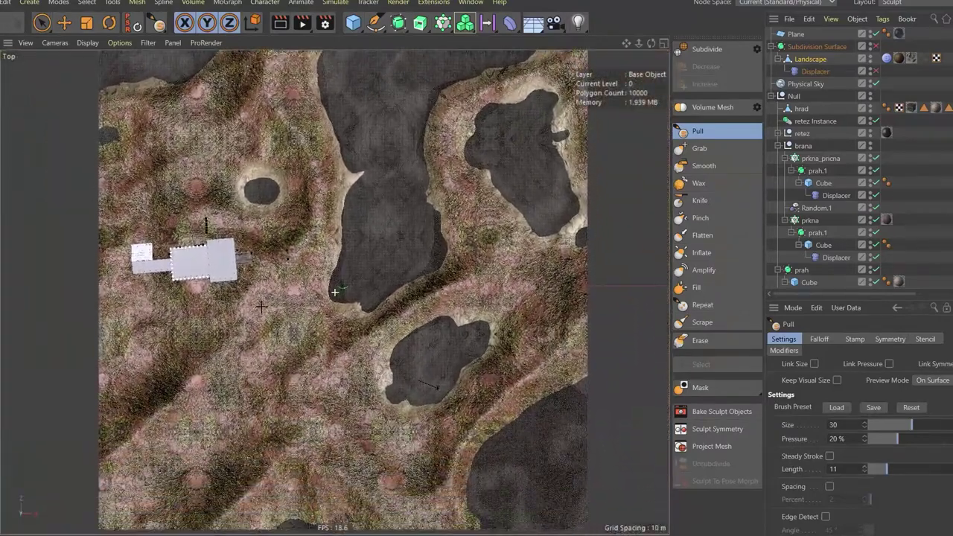
scroll(254, 334, "down", 1)
scroll(254, 334, "down", 1)
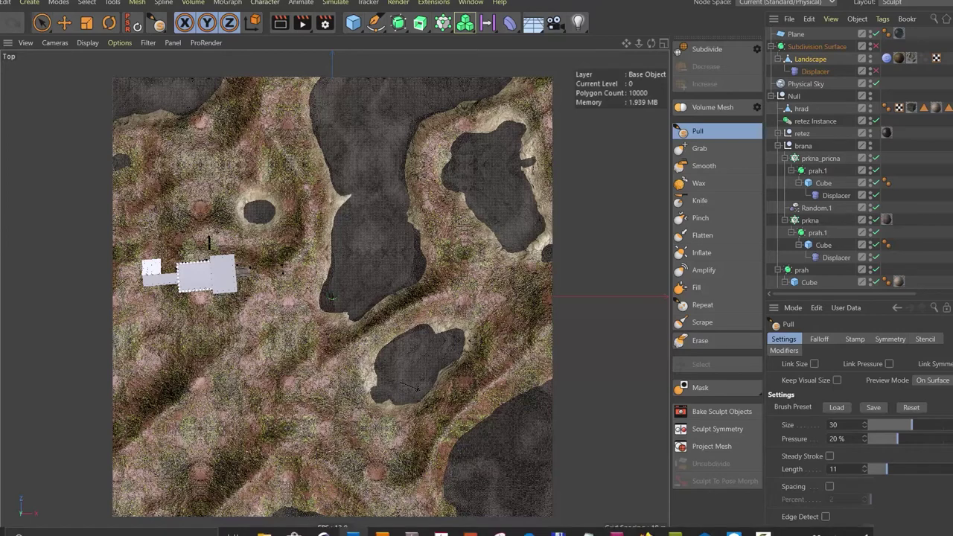
Snip the top-down terrain viewport in Snipping Tool and copy the capture to the clipboard.
mouse_move(352, 535)
left_click(350, 485)
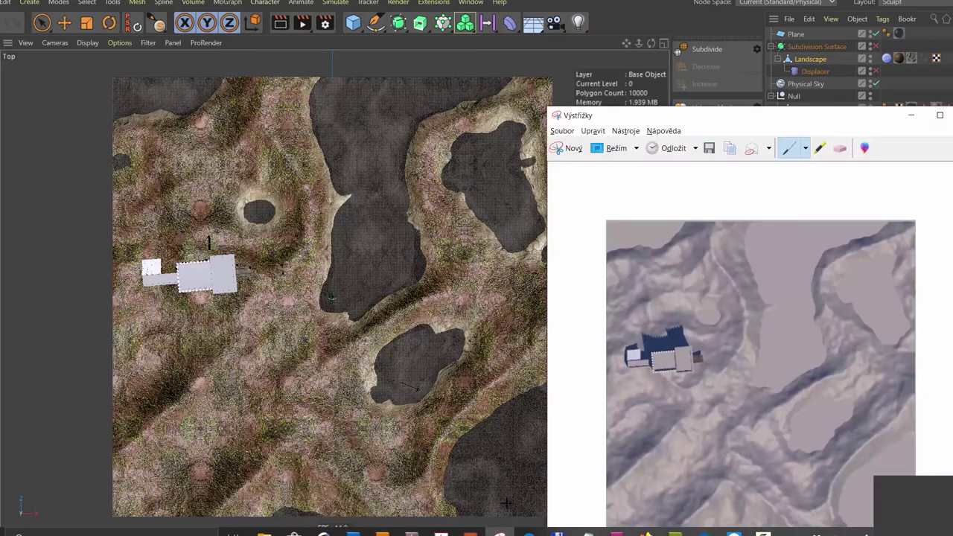
left_click(574, 147)
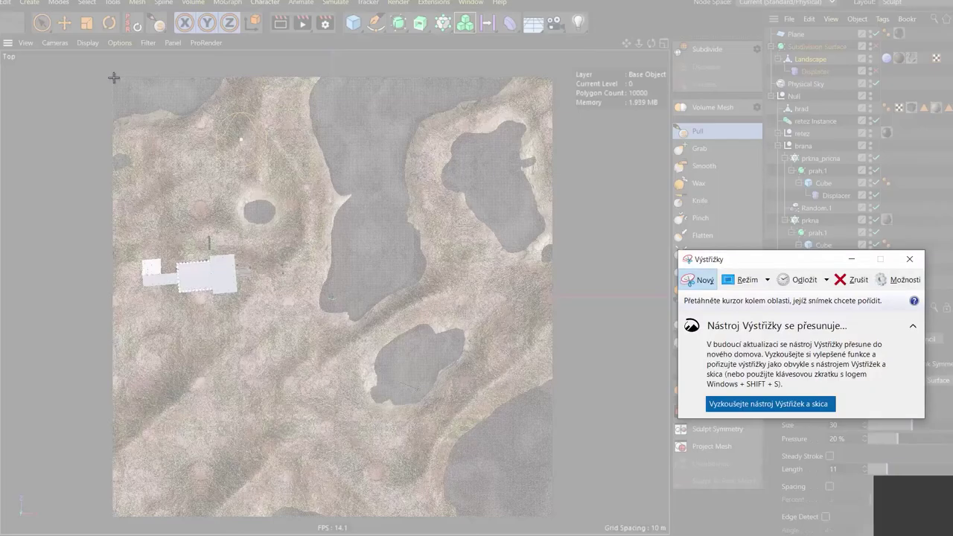
left_click_drag(114, 77, 552, 519)
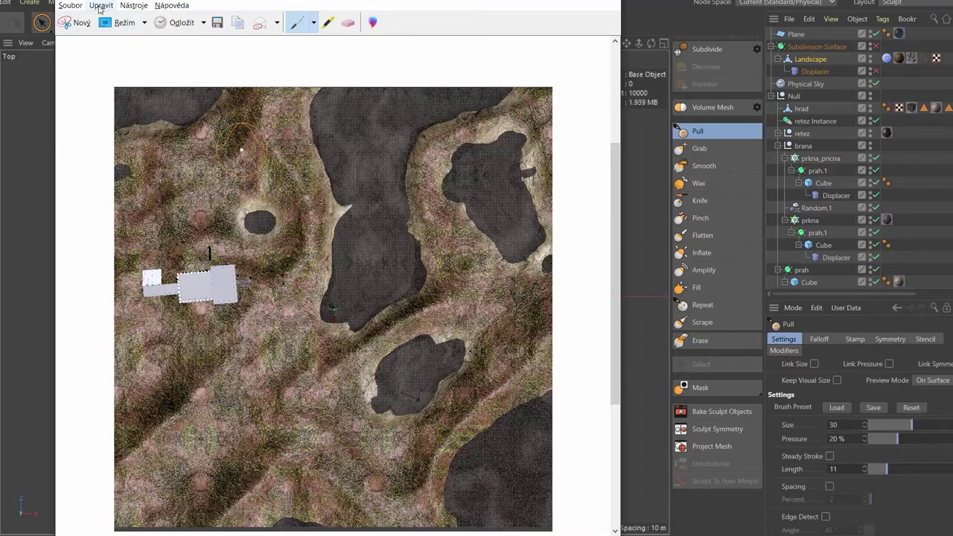
left_click(100, 6)
left_click(114, 18)
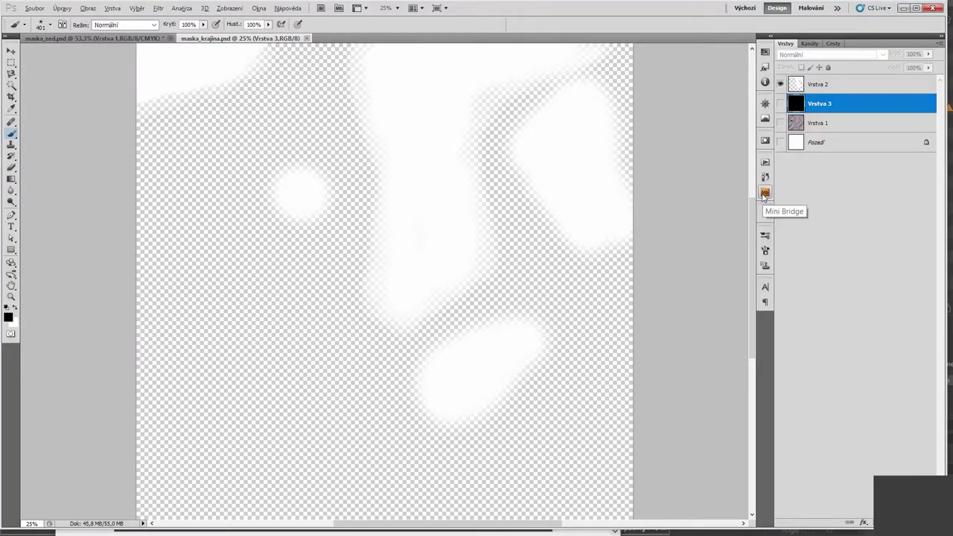
Create a clipboard-sized document, then paste the terrain snip into maska_krajina as Vrstva 4.
key("ctrl+n")
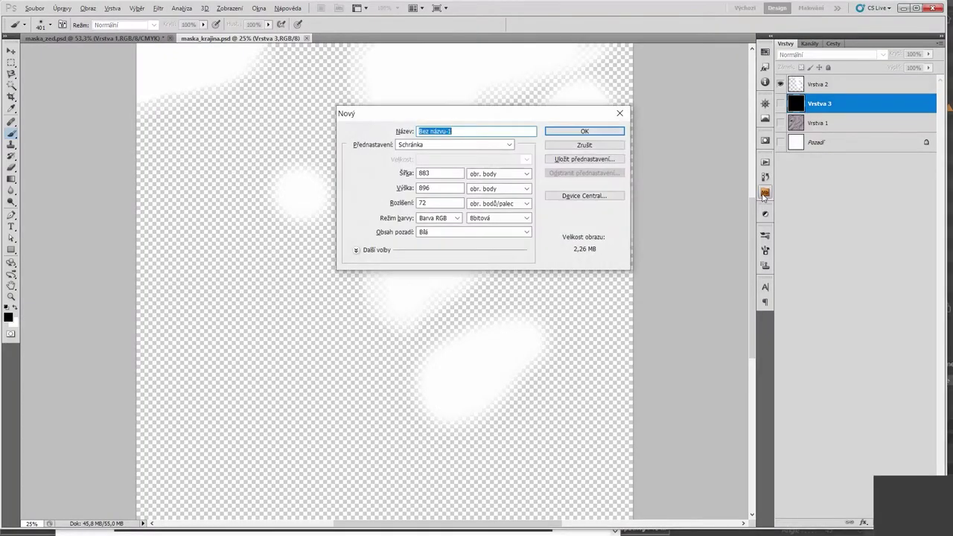
key("Return")
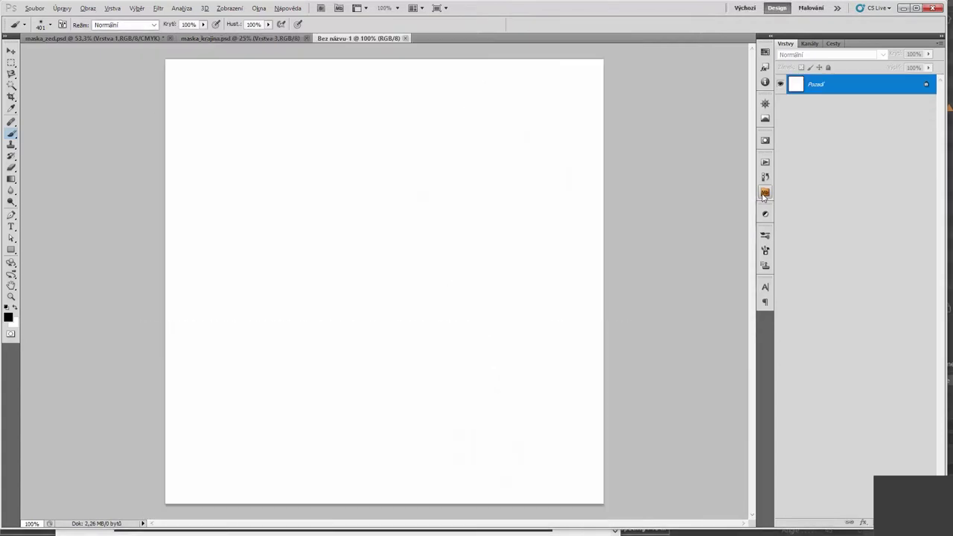
left_click(224, 38)
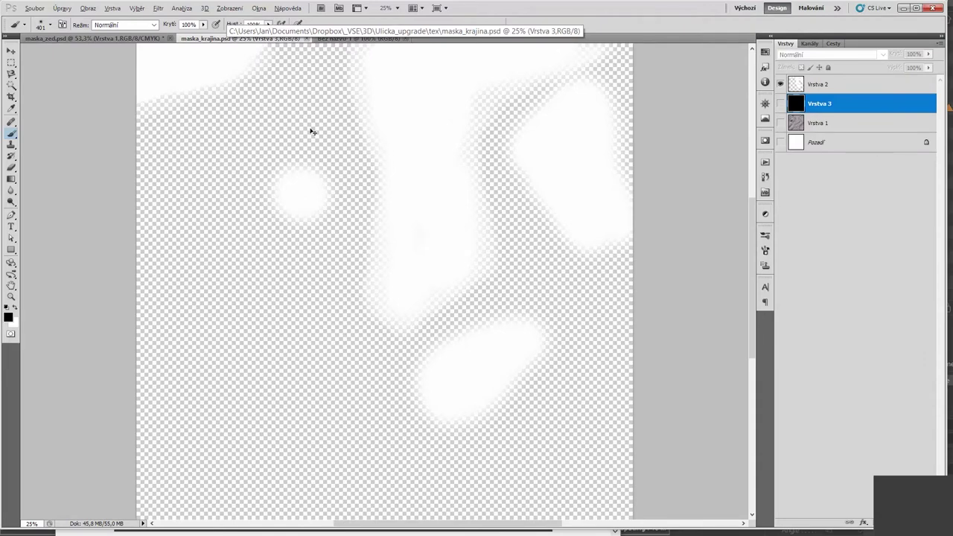
key("ctrl+v")
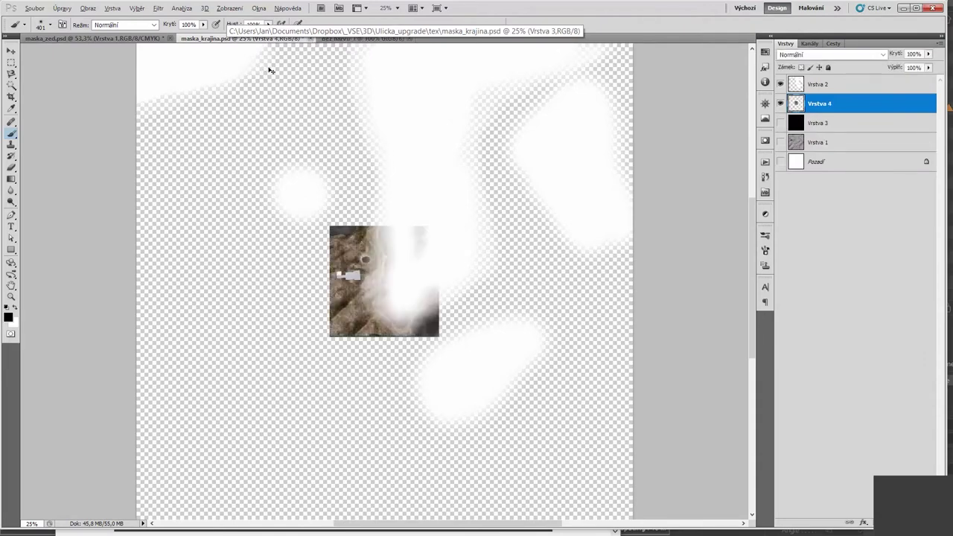
Scale the pasted terrain layer to about 457% so it covers the mask canvas.
key("ctrl+t")
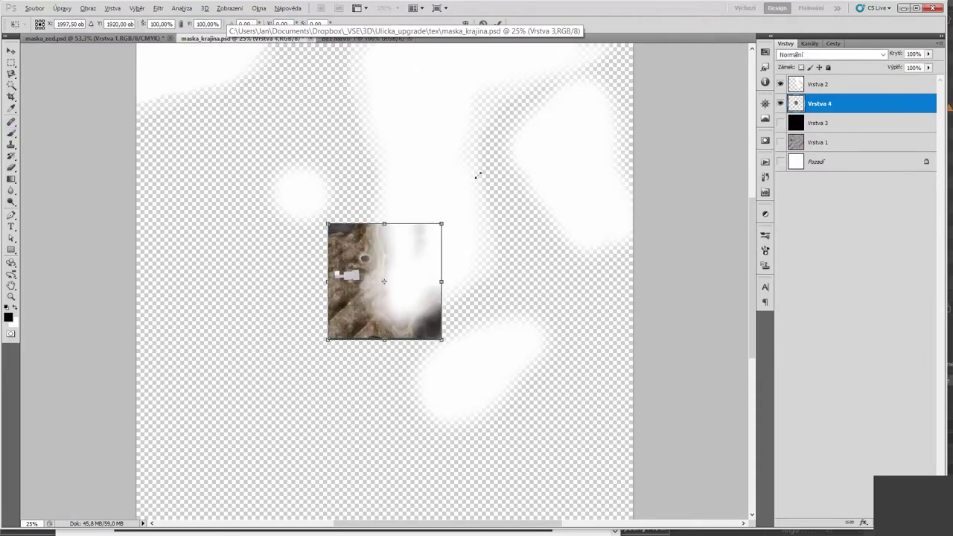
mouse_move(444, 224)
left_mouse_down("alt+shift")
mouse_move(579, 142)
mouse_move(553, 194)
mouse_move(563, 178)
left_mouse_up("alt+shift")
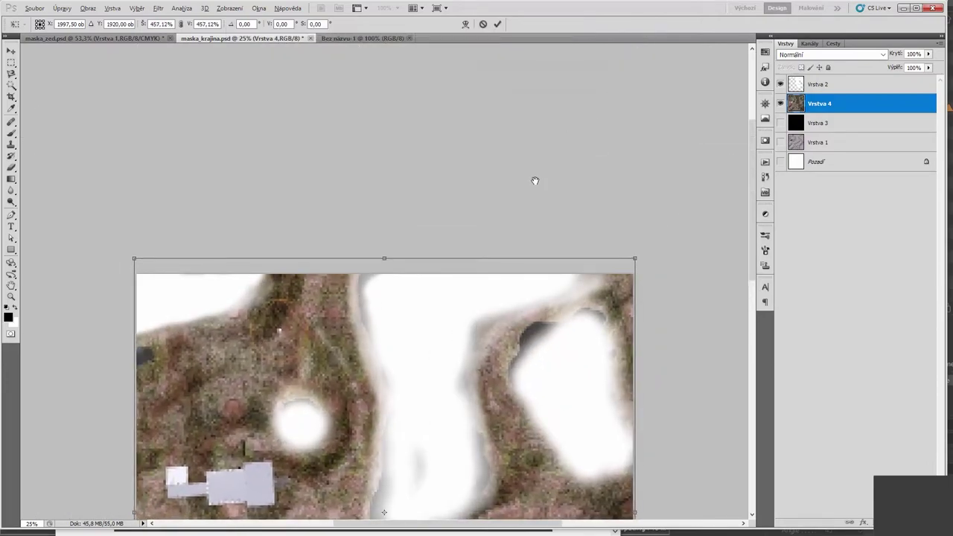
scroll(532, 176, "down", 5)
scroll(511, 214, "down", 6)
left_click_drag(500, 171, 500, 252)
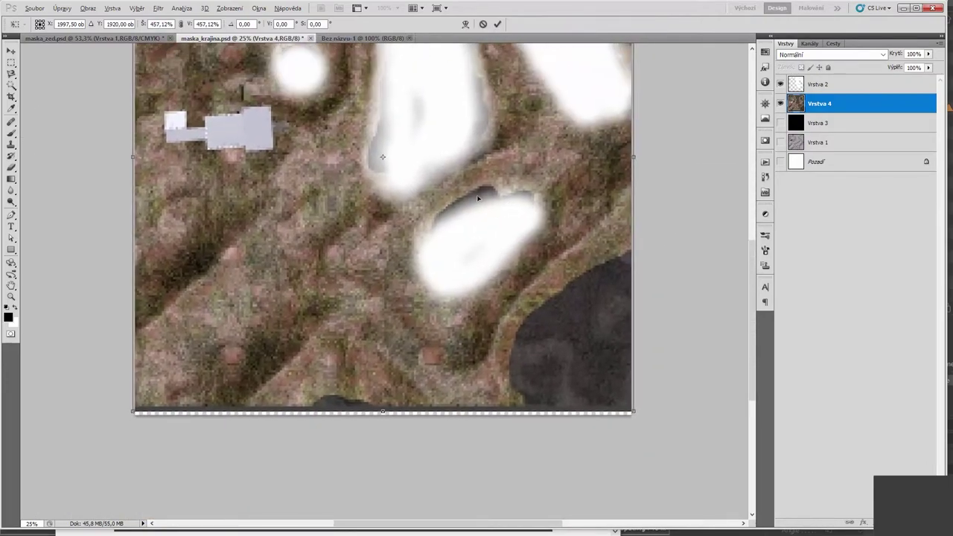
key("ctrl+minus")
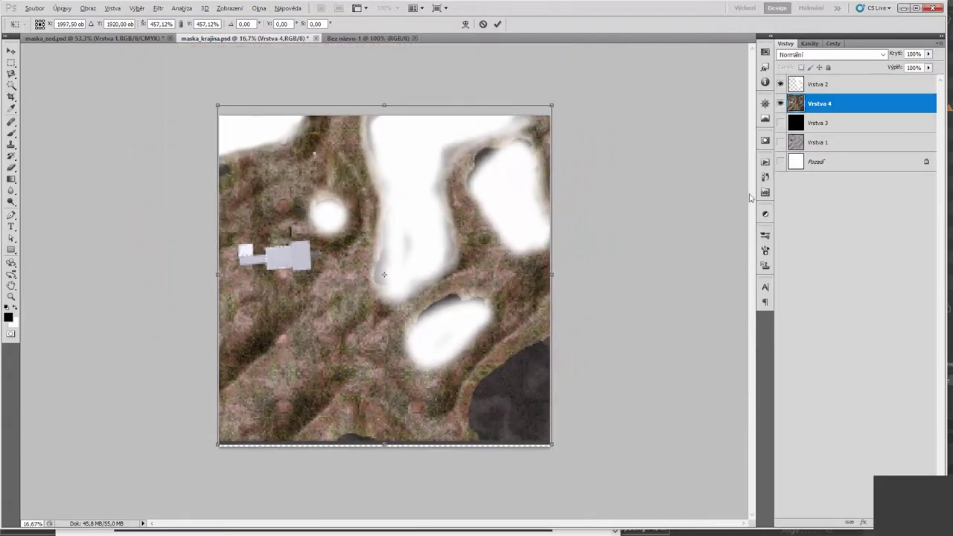
left_click_drag(555, 101, 551, 115)
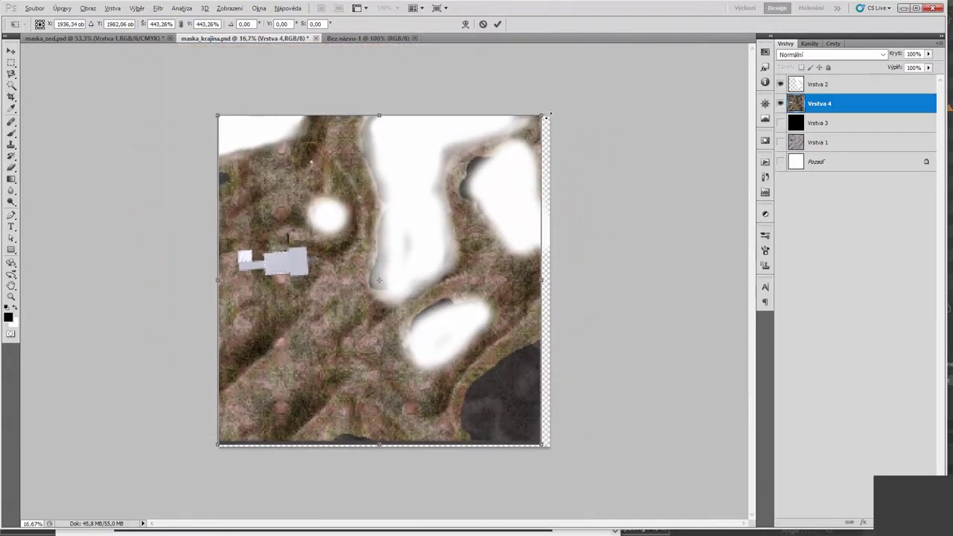
left_click_drag(486, 191, 488, 192)
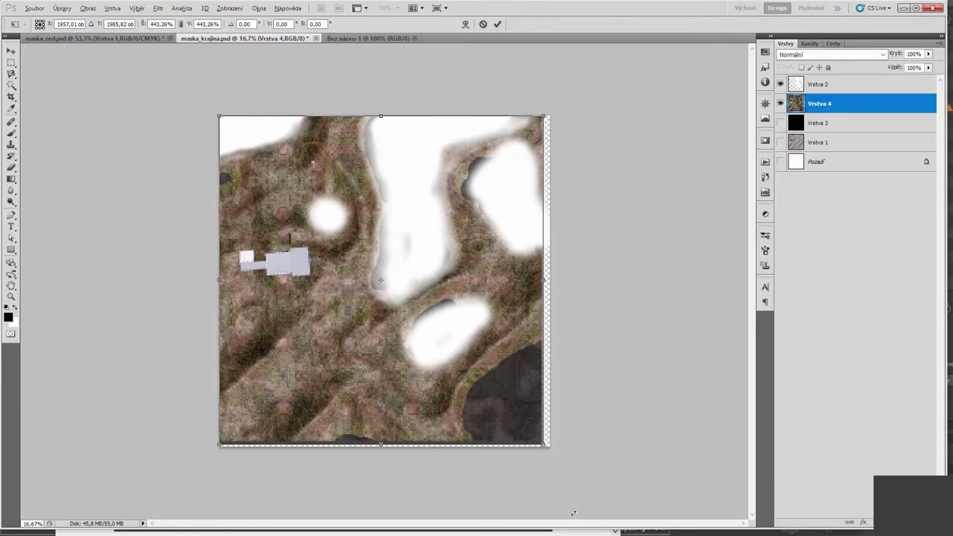
left_click_drag(544, 445, 553, 454)
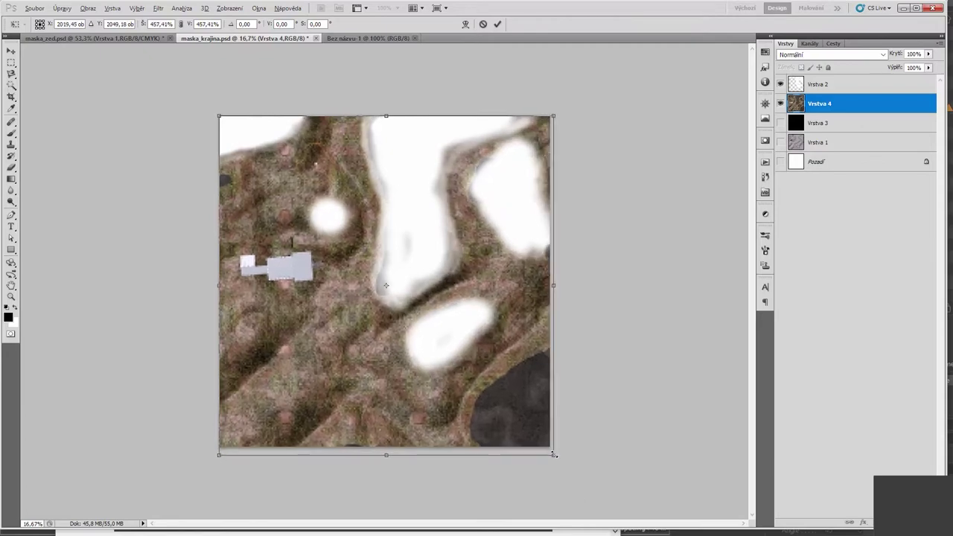
key("Return")
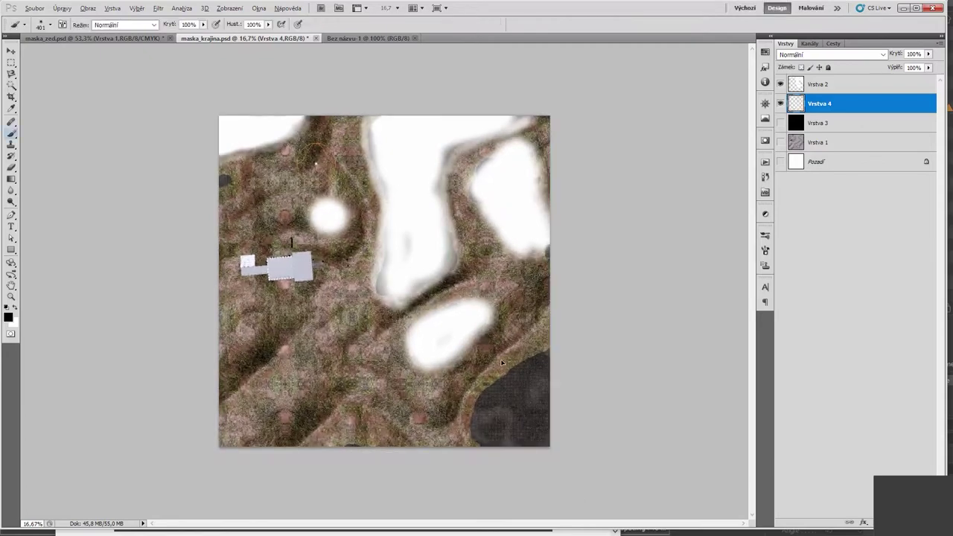
Zoom to 33.3% and add a new empty layer, Vrstva 5, above the terrain.
key("ctrl+plus")
key("ctrl+plus")
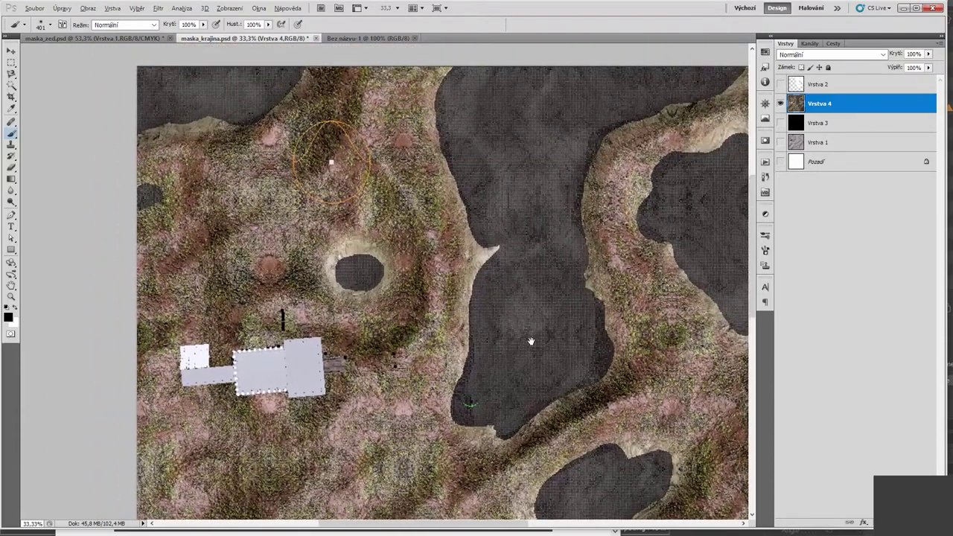
left_click_drag(438, 213, 532, 336)
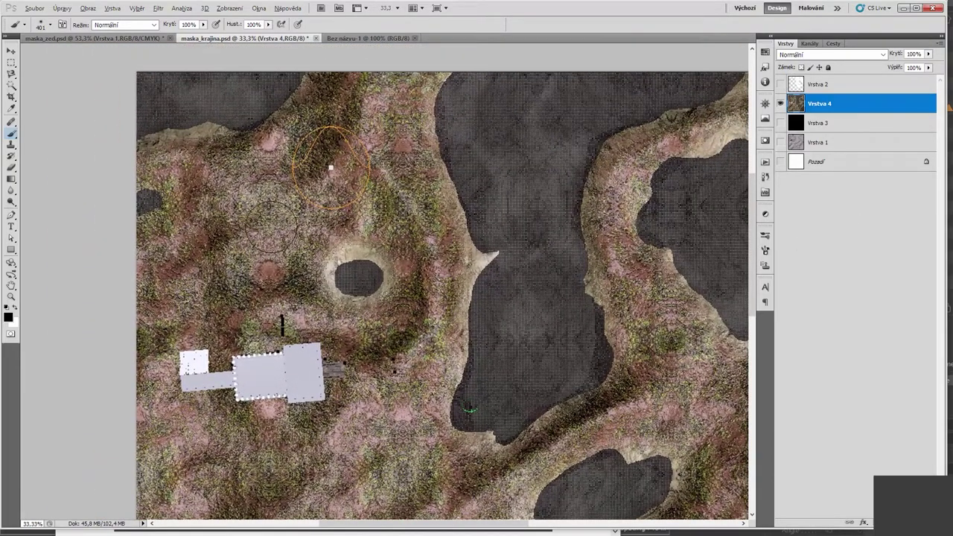
left_click(76, 130)
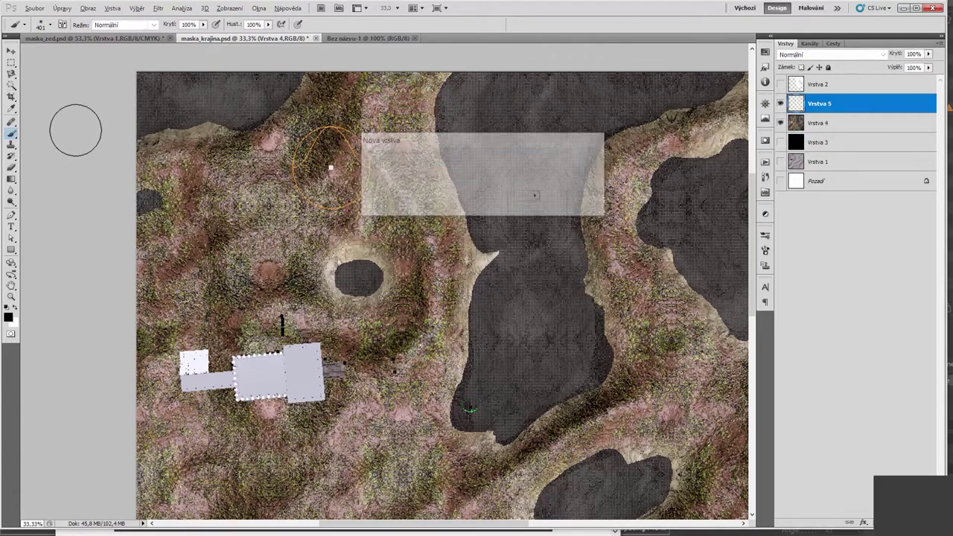
key("Return")
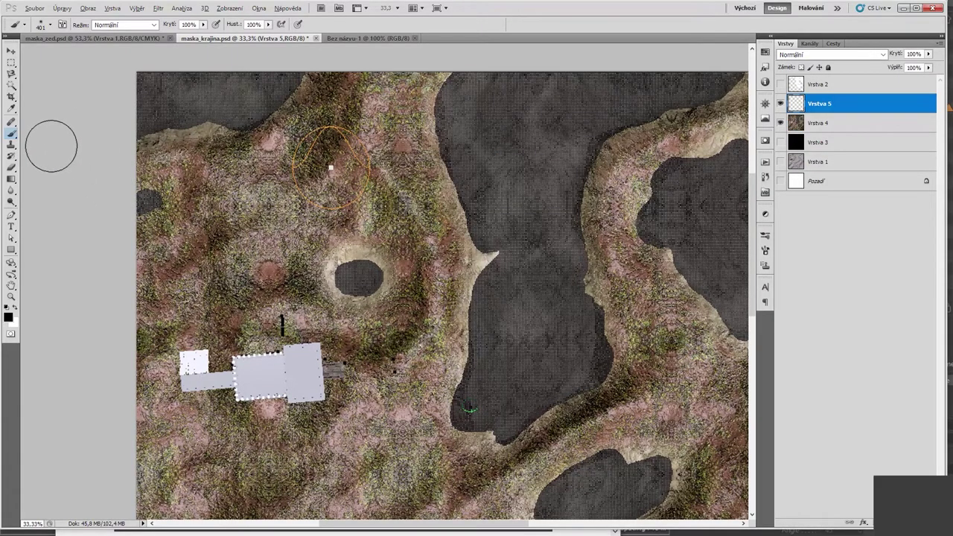
Paint a black road with a size-170 soft brush from the castle to the top edge, hiding Vrstva 4.
right_click(462, 242)
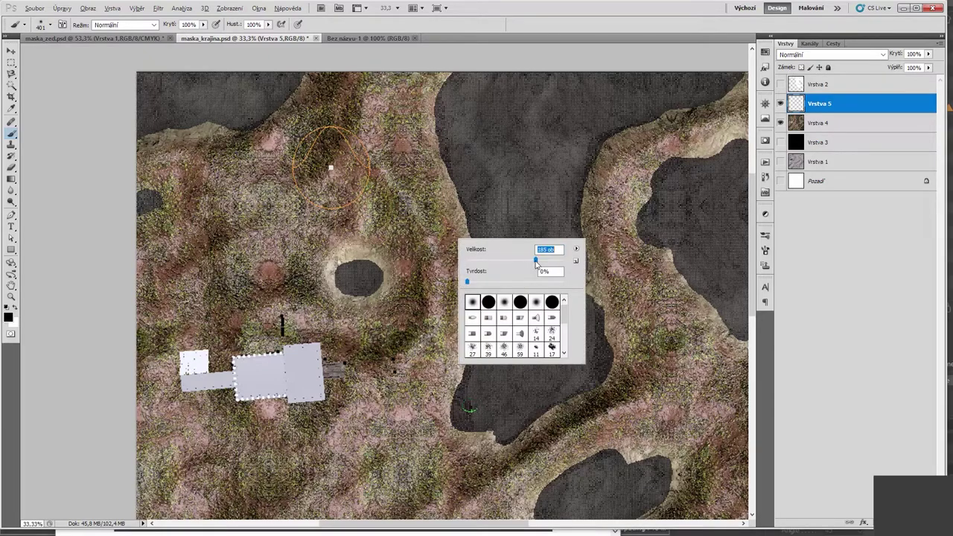
left_click_drag(552, 261, 488, 261)
left_click(440, 287)
mouse_move(439, 287)
left_mouse_down()
mouse_move(395, 366)
mouse_move(346, 370)
left_mouse_up()
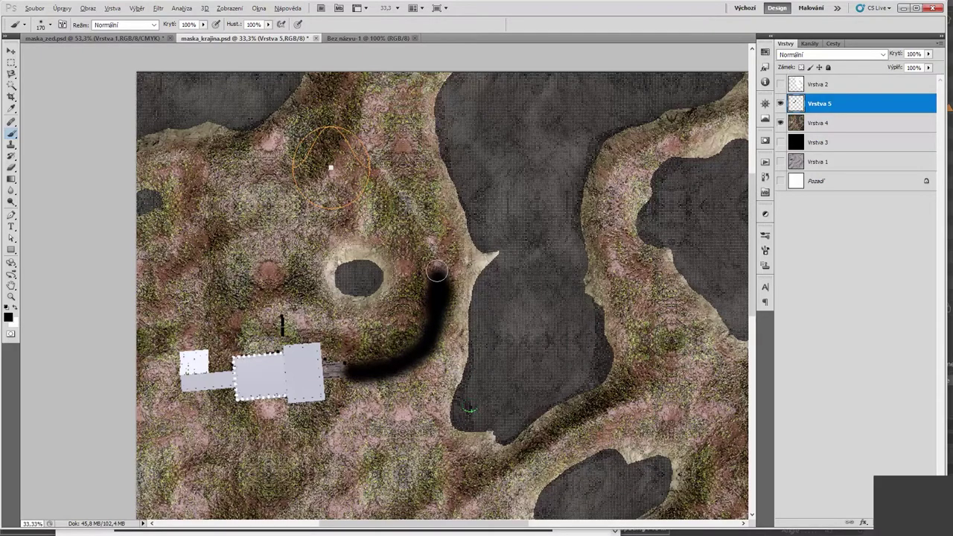
mouse_move(437, 277)
left_mouse_down()
mouse_move(386, 72)
mouse_move(374, 79)
mouse_move(375, 119)
mouse_move(428, 230)
mouse_move(439, 281)
mouse_move(415, 355)
mouse_move(358, 368)
mouse_move(385, 355)
left_mouse_up()
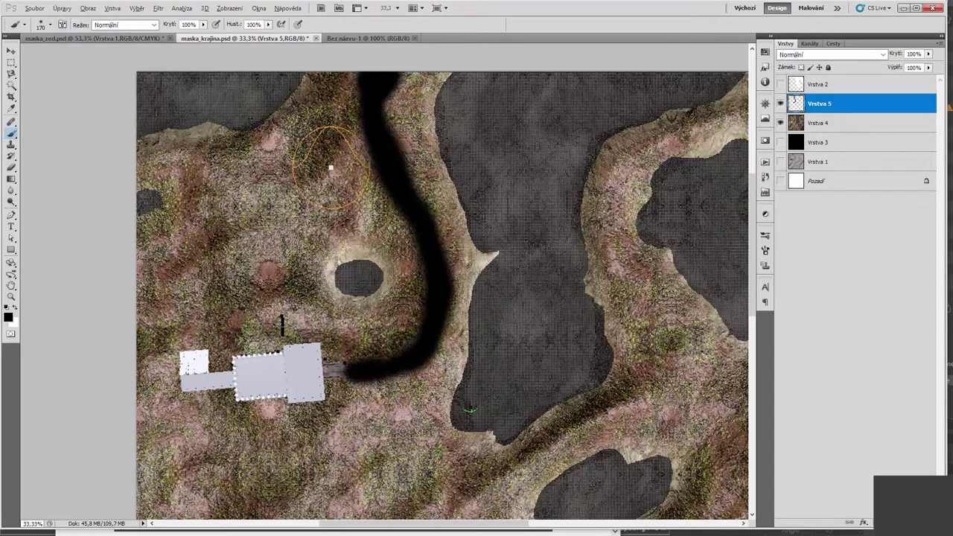
key("ctrl+minus")
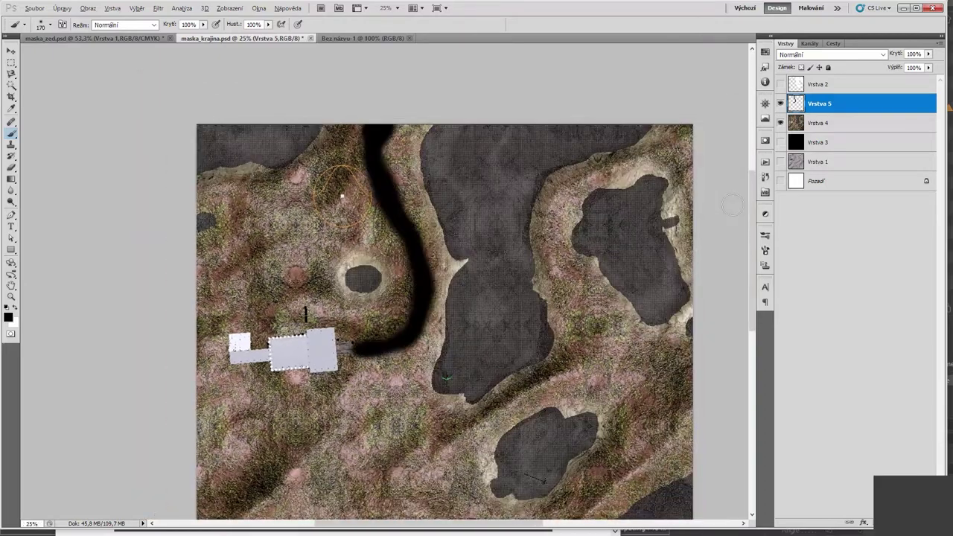
left_click(781, 123)
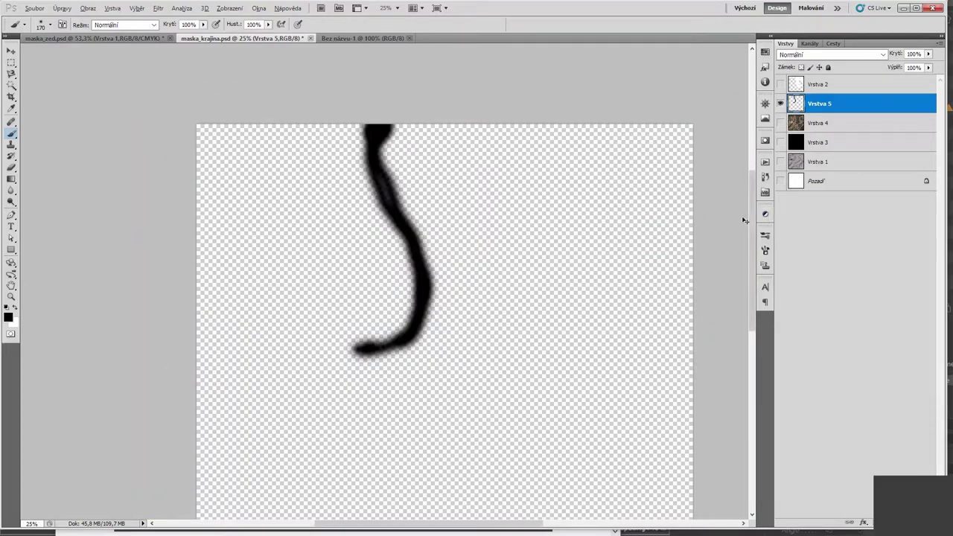
Save the road mask as maska_cesta.psd in the tex folder, accepting Maximize Compatibility.
key("ctrl+shift+s")
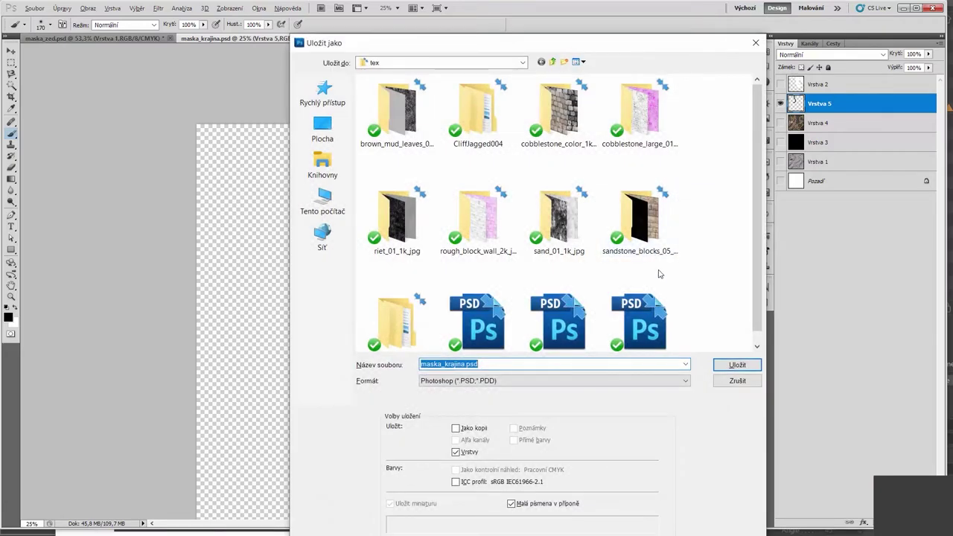
type("mac")
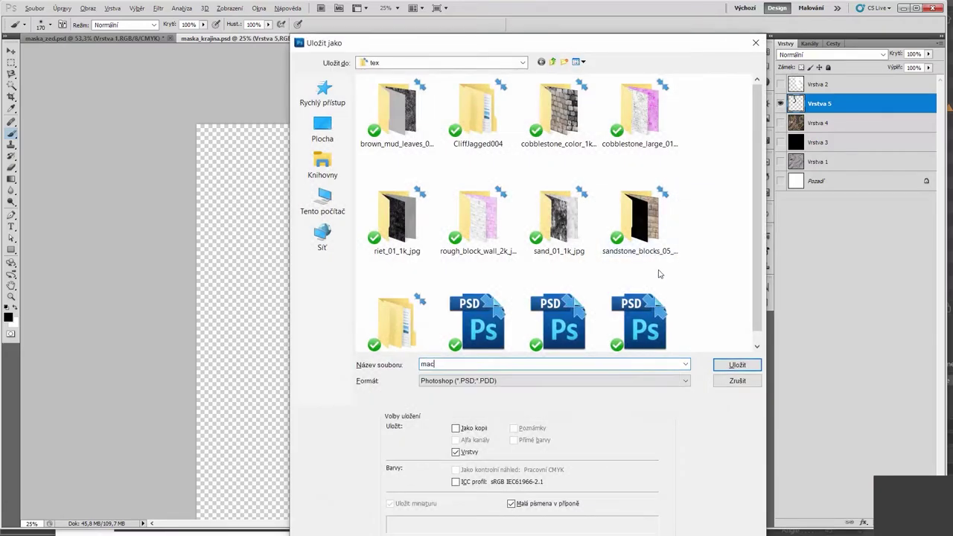
key("BackSpace")
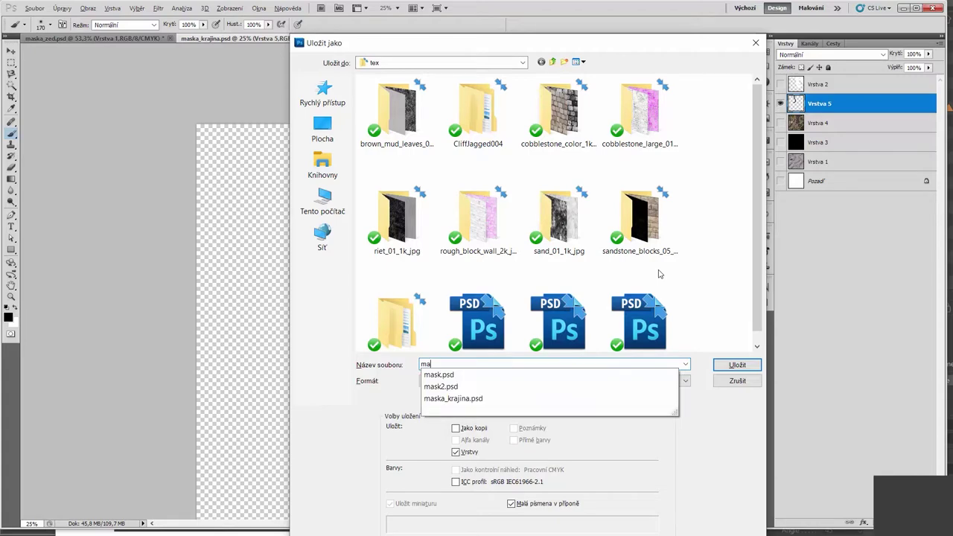
type("ska")
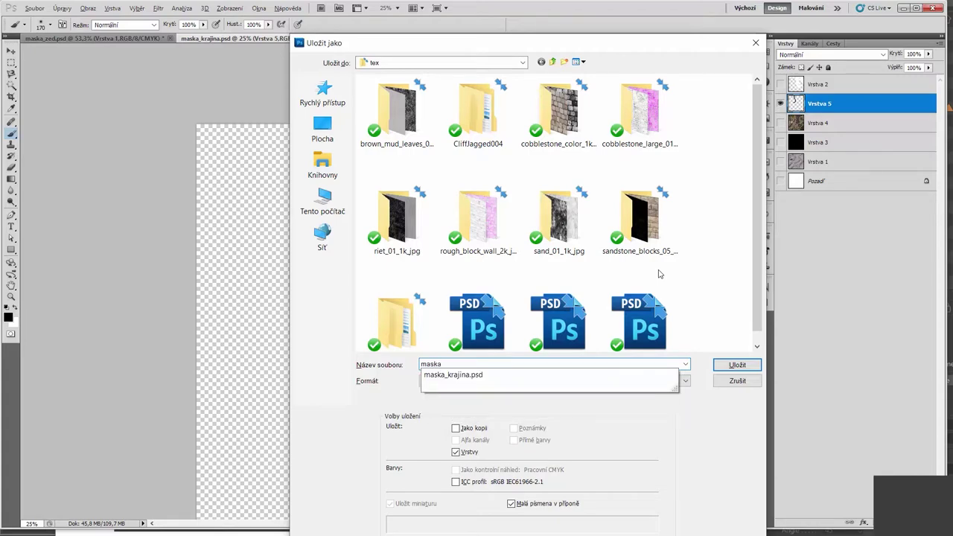
type("_cesta")
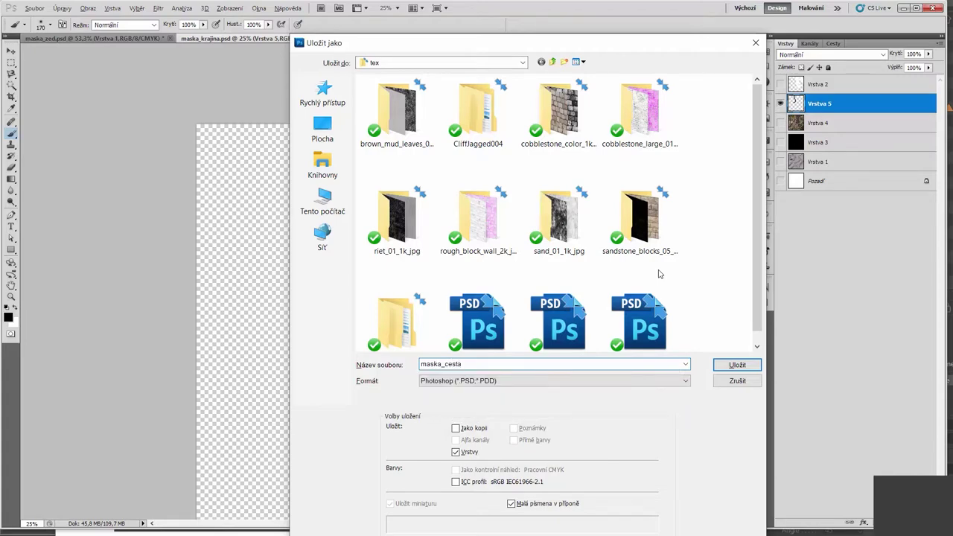
key("Return")
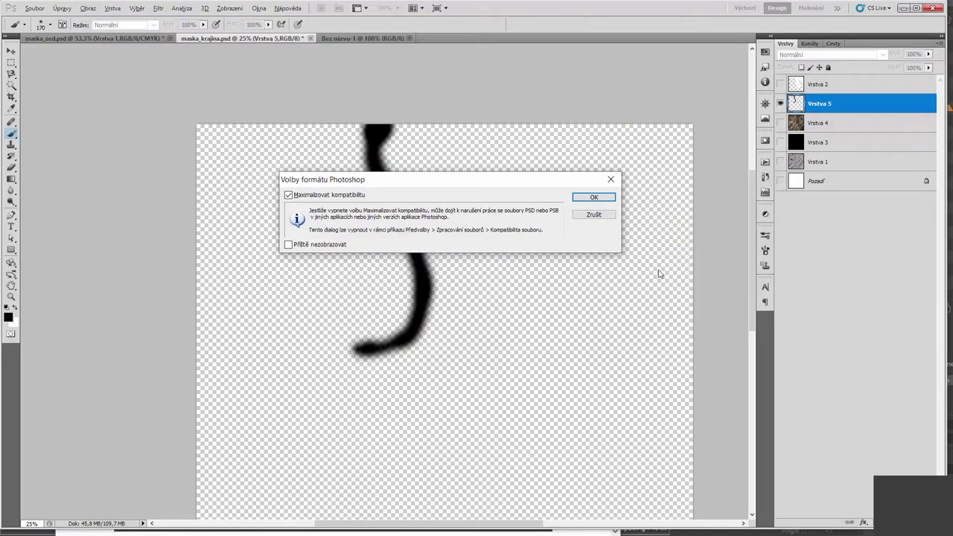
key("Return")
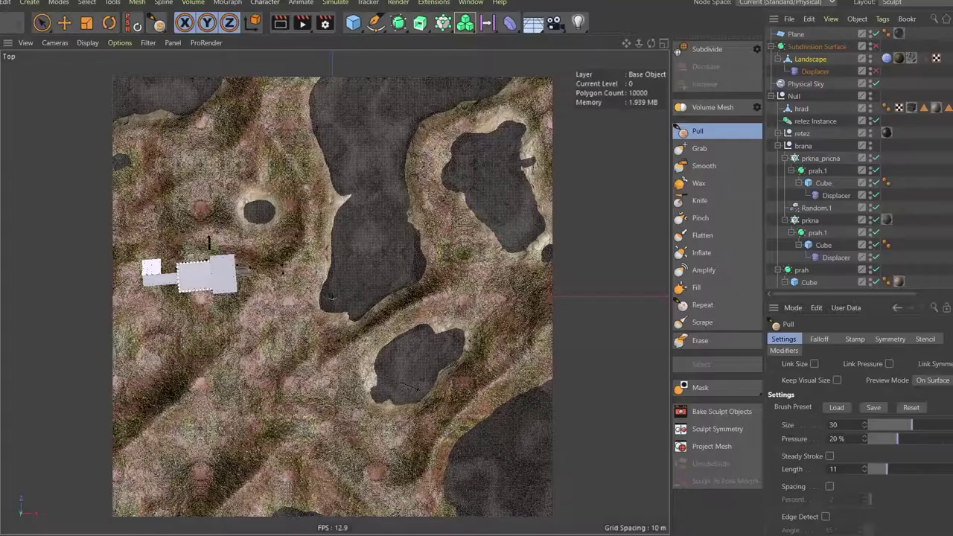
Raise the terrain near the right dark hole, then switch to the MAterialy_hrad.c4d project.
left_click_drag(511, 224, 520, 236)
key("v")
mouse_move(488, 319)
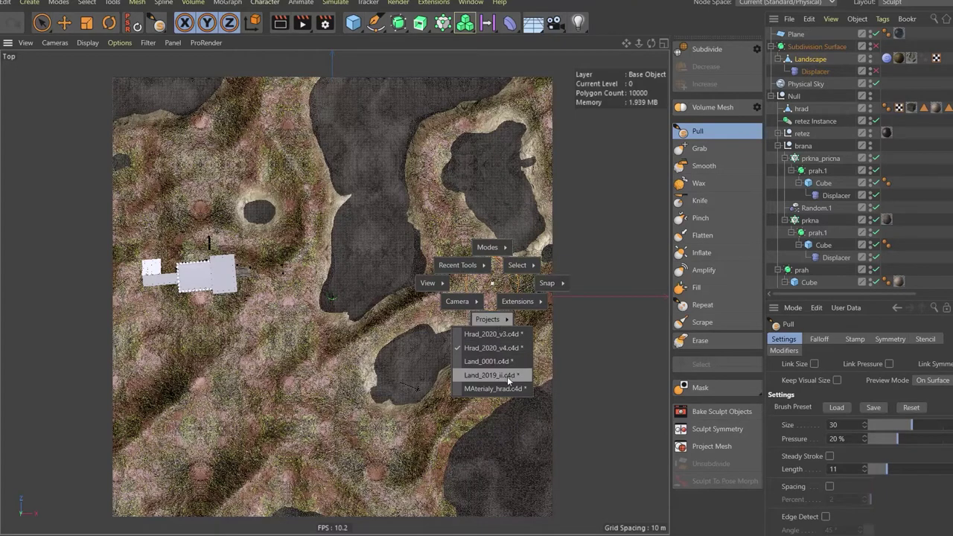
left_click(512, 388)
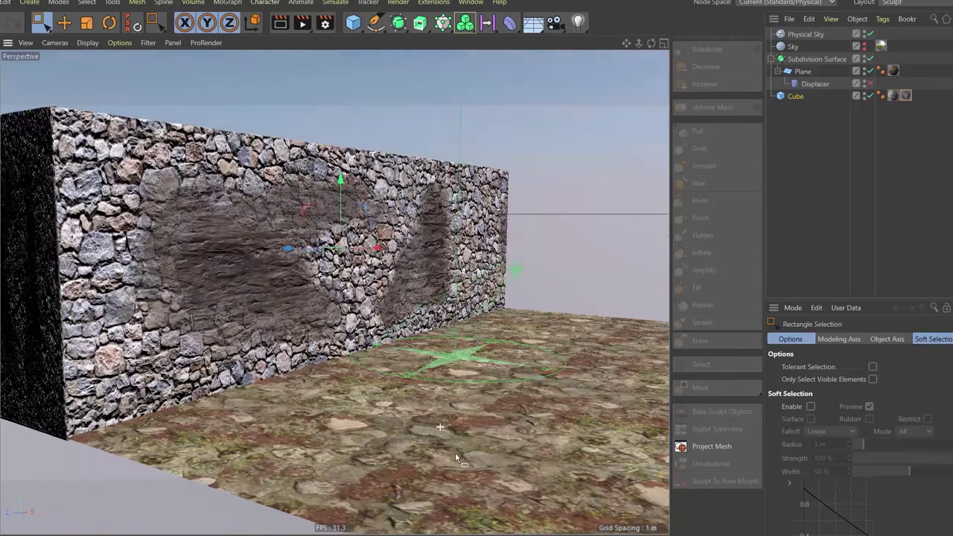
mouse_move(443, 398)
left_mouse_down("alt")
mouse_move(464, 388)
mouse_move(412, 365)
left_mouse_up("alt")
scroll(412, 365, "up", 2)
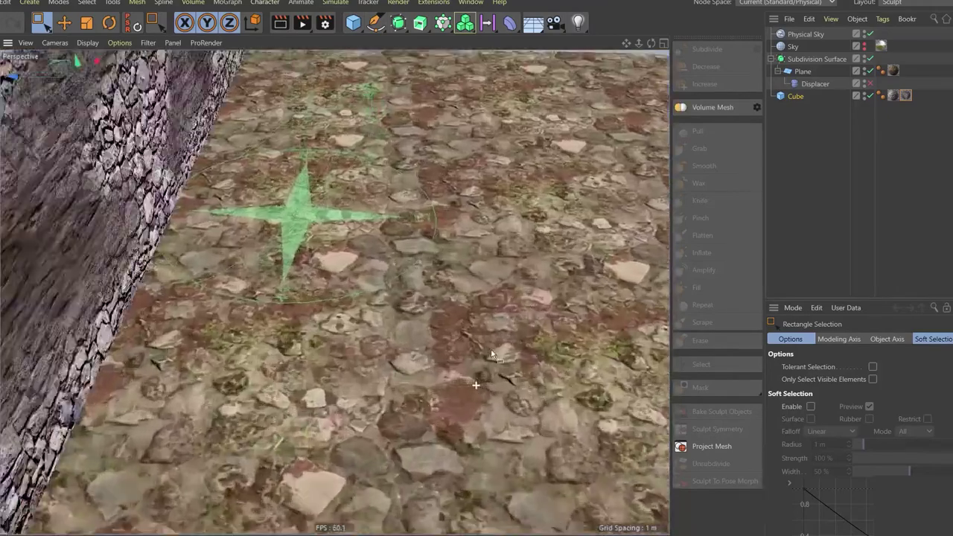
scroll(387, 366, "up", 2)
scroll(358, 369, "up", 2)
scroll(316, 372, "up", 2)
scroll(321, 387, "down", 2)
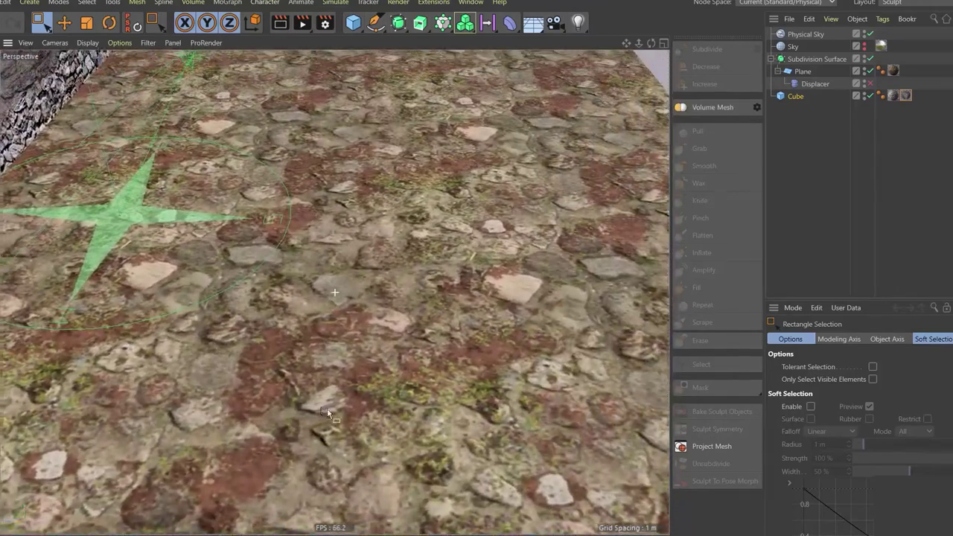
scroll(358, 432, "down", 2)
scroll(395, 469, "down", 2)
scroll(402, 499, "down", 2)
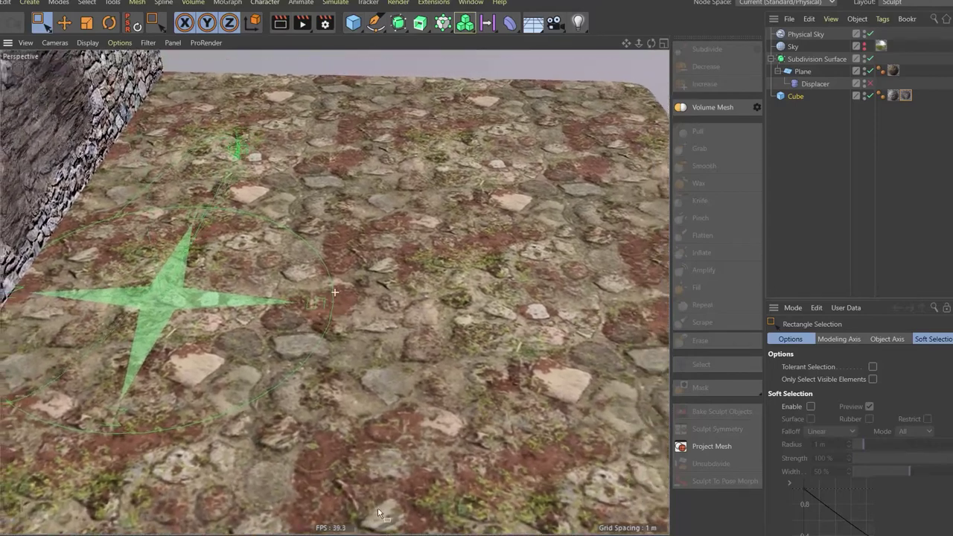
left_click_drag(379, 514, 393, 437, "alt")
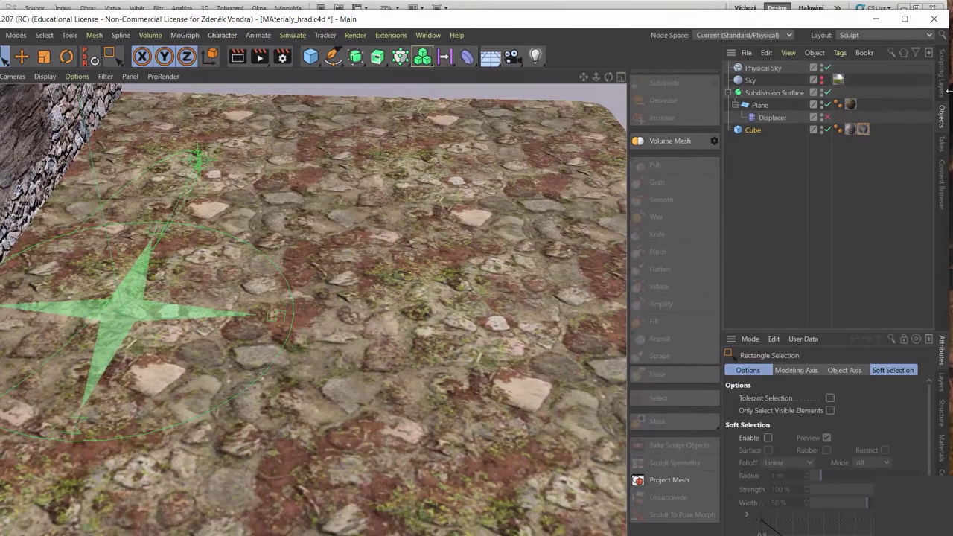
left_click_drag(949, 89, 893, 89)
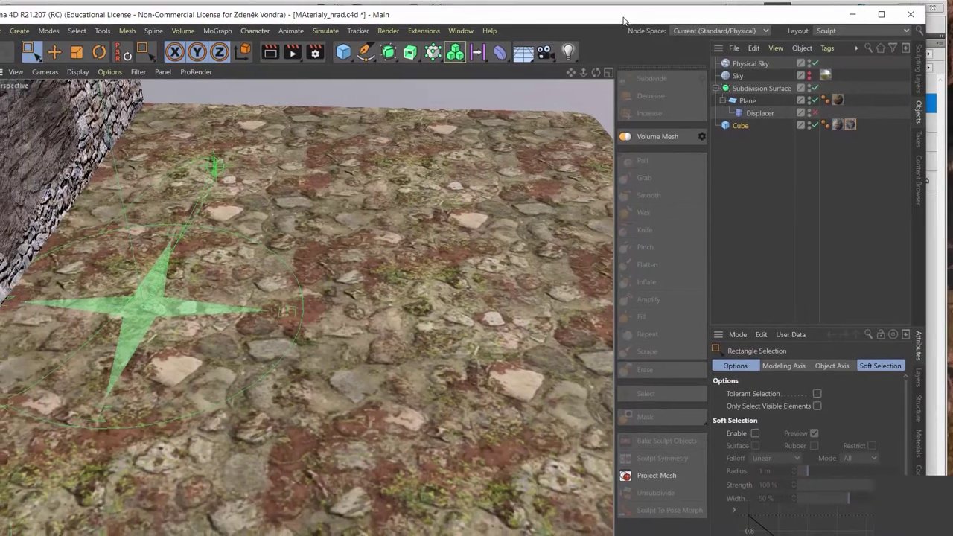
left_click_drag(593, 25, 656, 15)
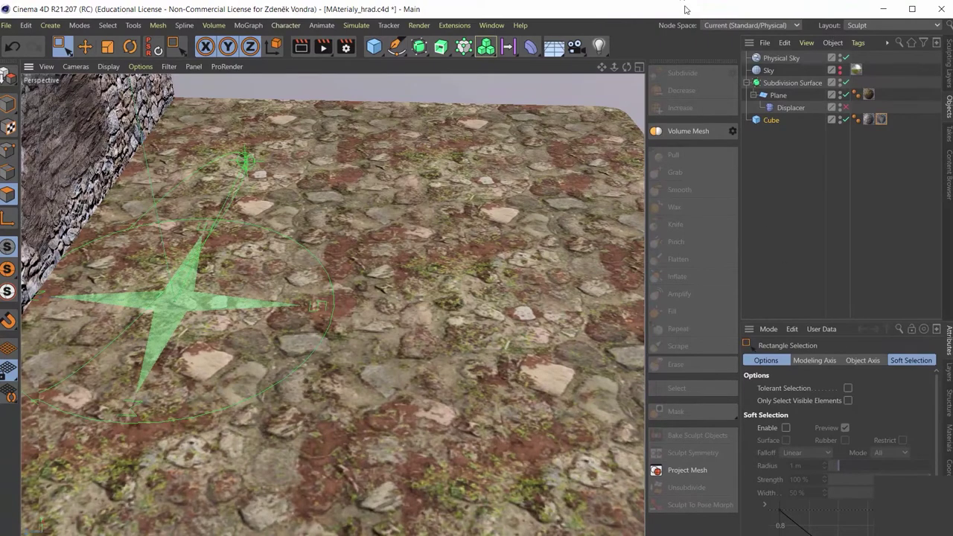
mouse_move(684, 6)
left_mouse_down()
mouse_move(661, 119)
mouse_move(661, 10)
left_mouse_up()
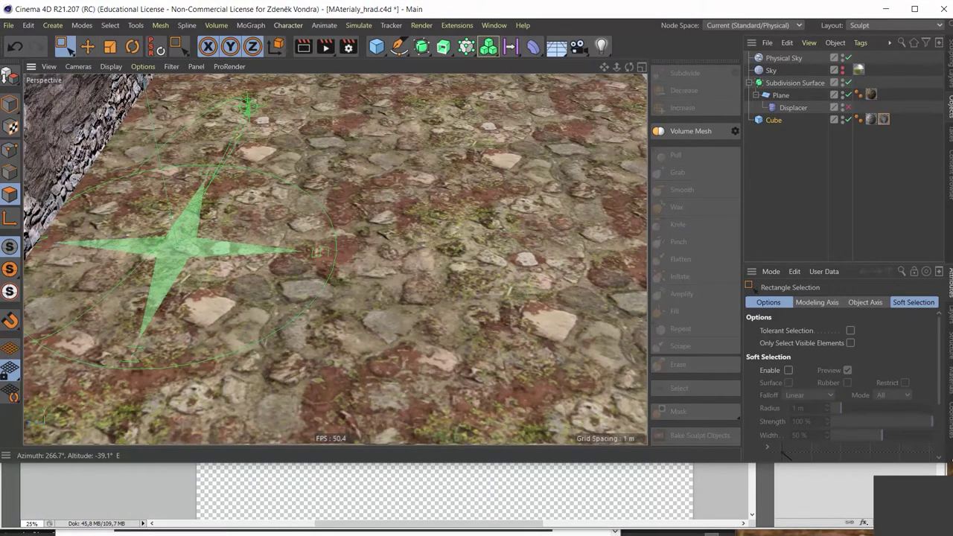
left_click_drag(786, 463, 820, 533)
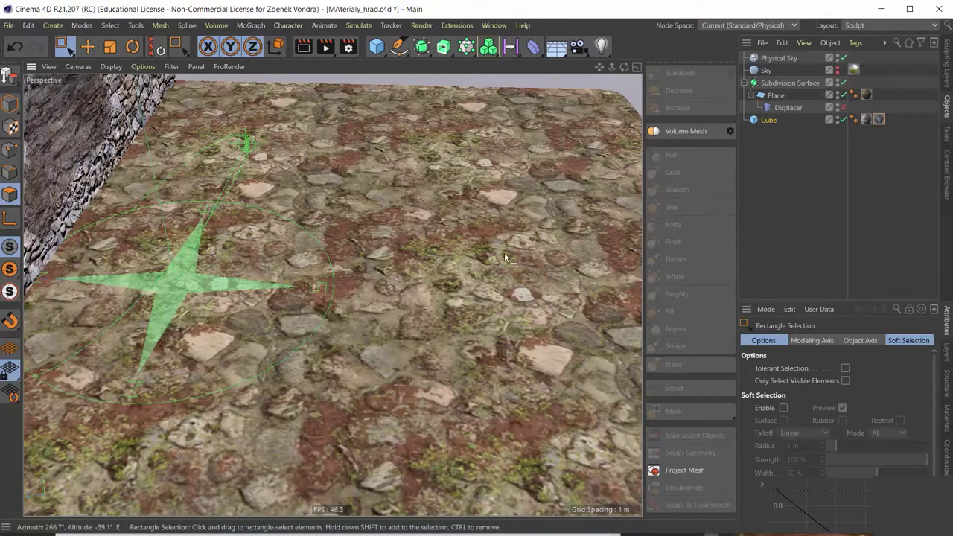
Switch to the remote Quixel Mixer session and orbit the textured plane slightly.
key("alt+Tab")
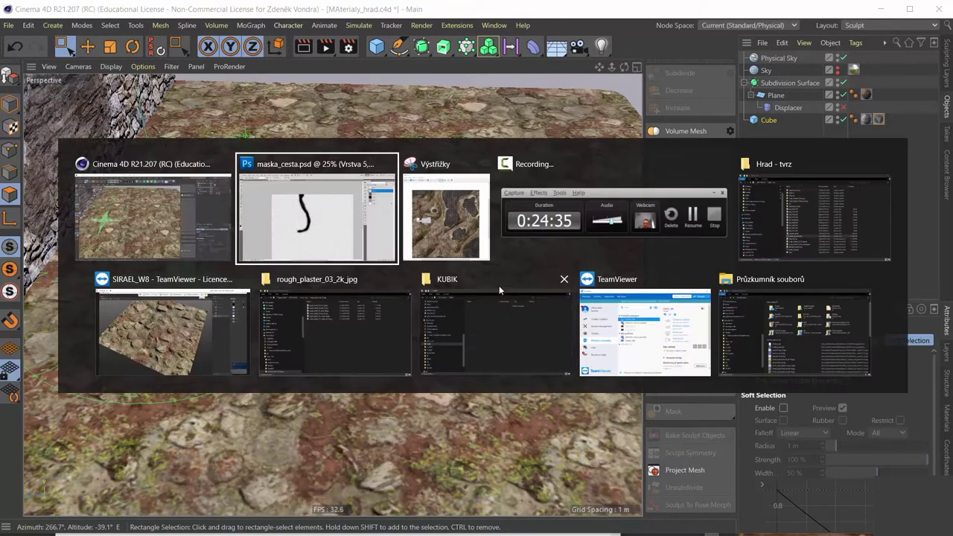
left_click(203, 345)
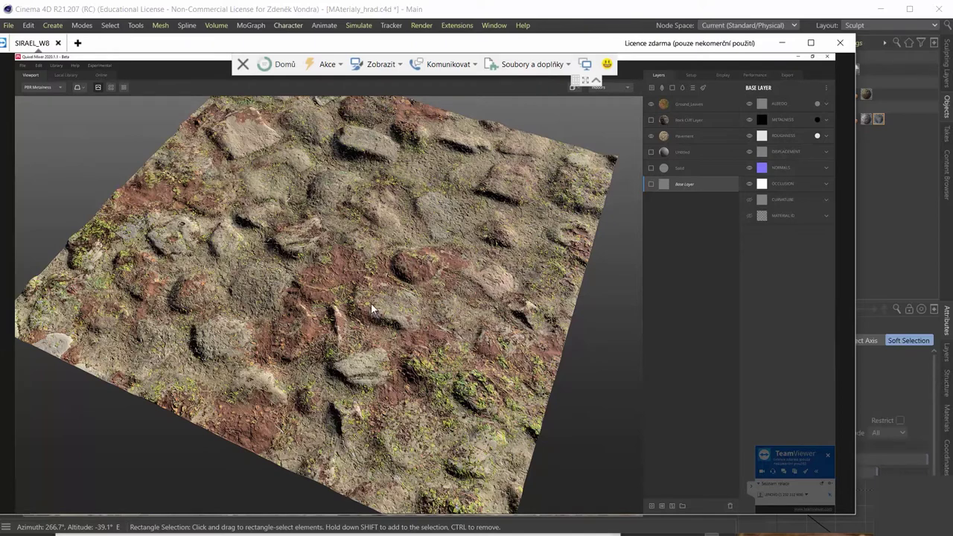
key("alt")
key("alt")
mouse_move(412, 299)
left_mouse_down("alt")
mouse_move(494, 229)
mouse_move(416, 251)
left_mouse_up("alt")
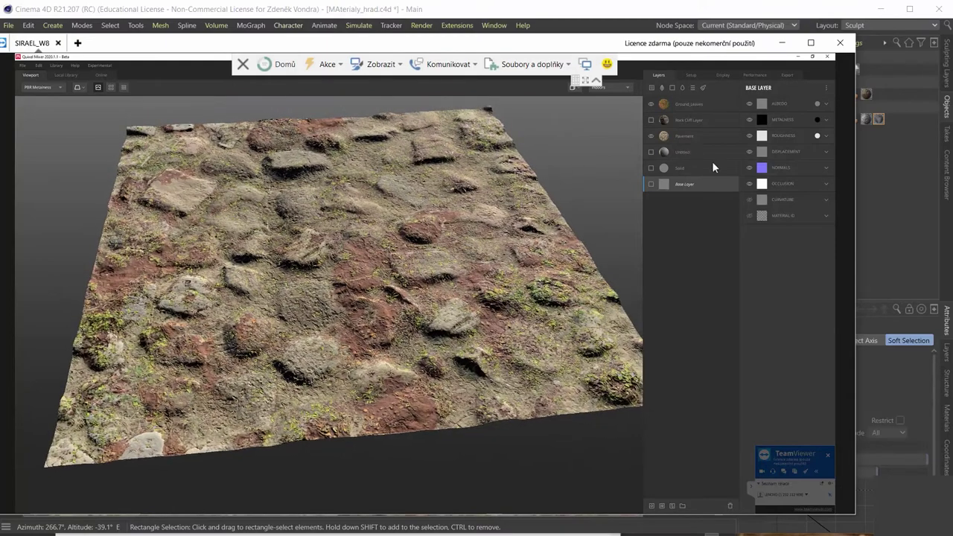
Toggle the Ground_Leaves and another layer to compare the stone look, then show the Local Library.
left_click(652, 104)
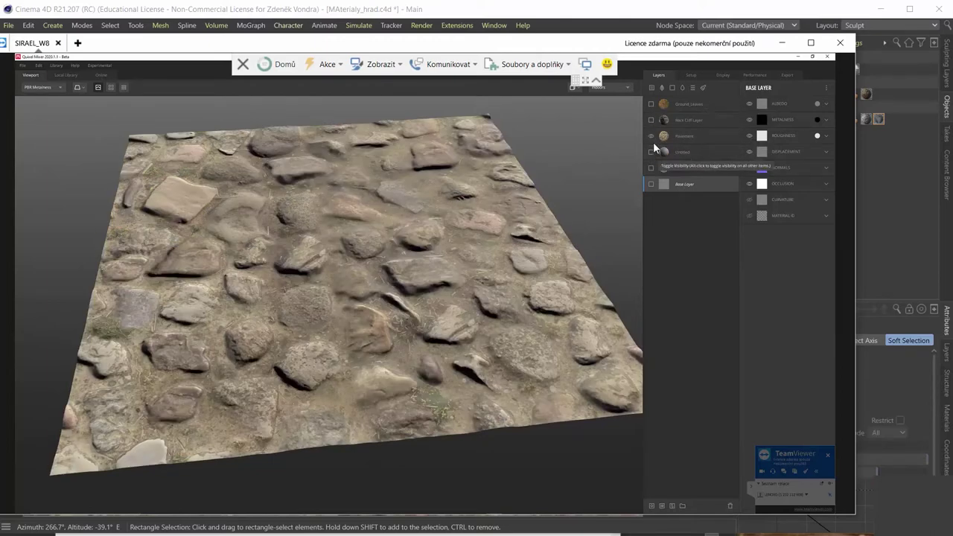
left_click(651, 119)
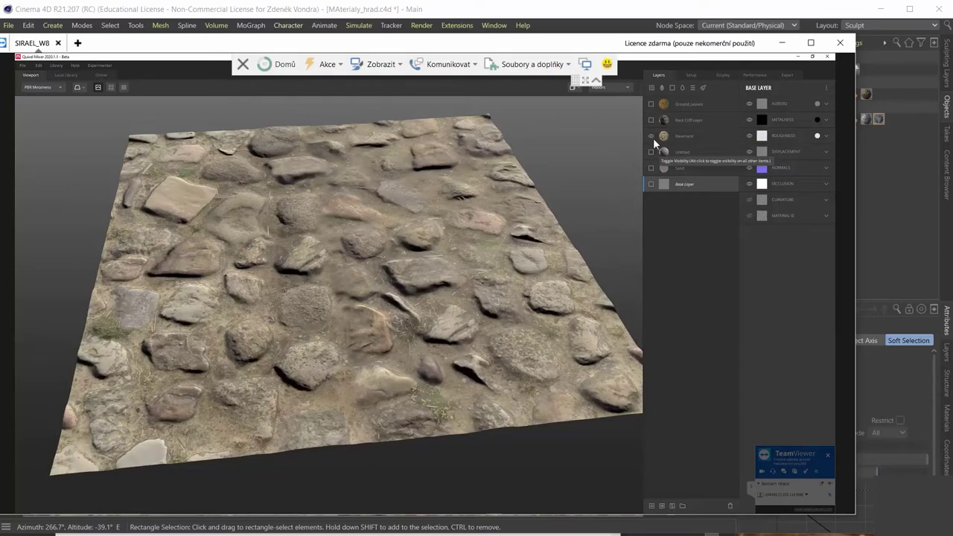
left_click(654, 103)
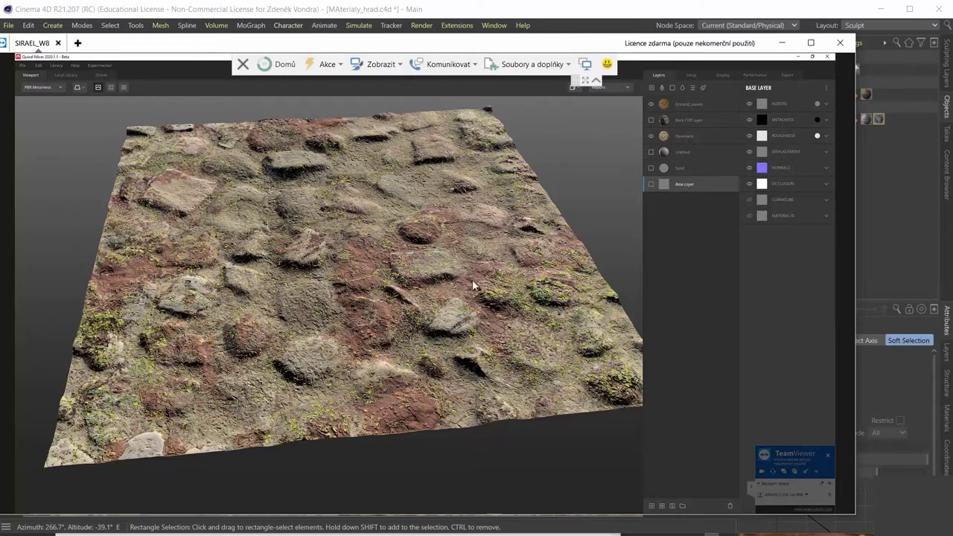
left_click(596, 78)
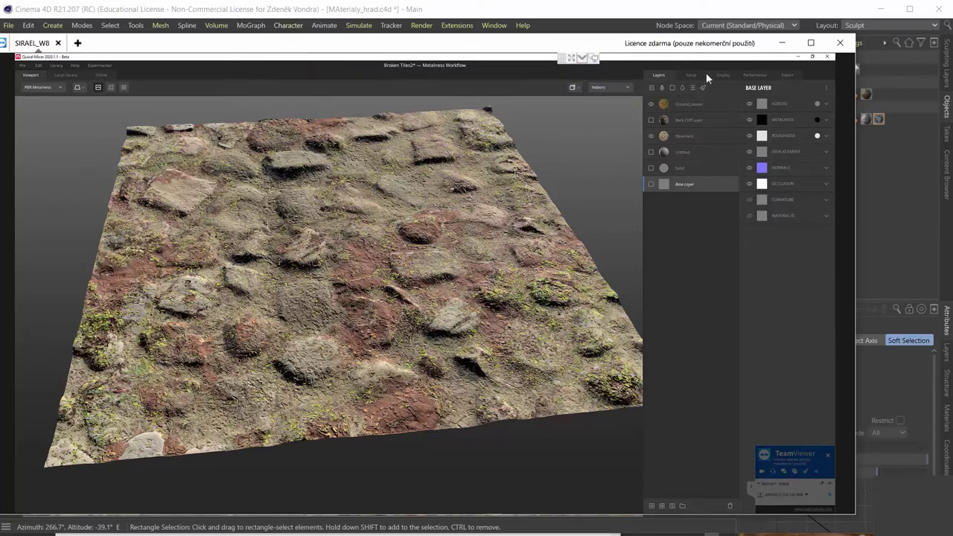
left_click(71, 75)
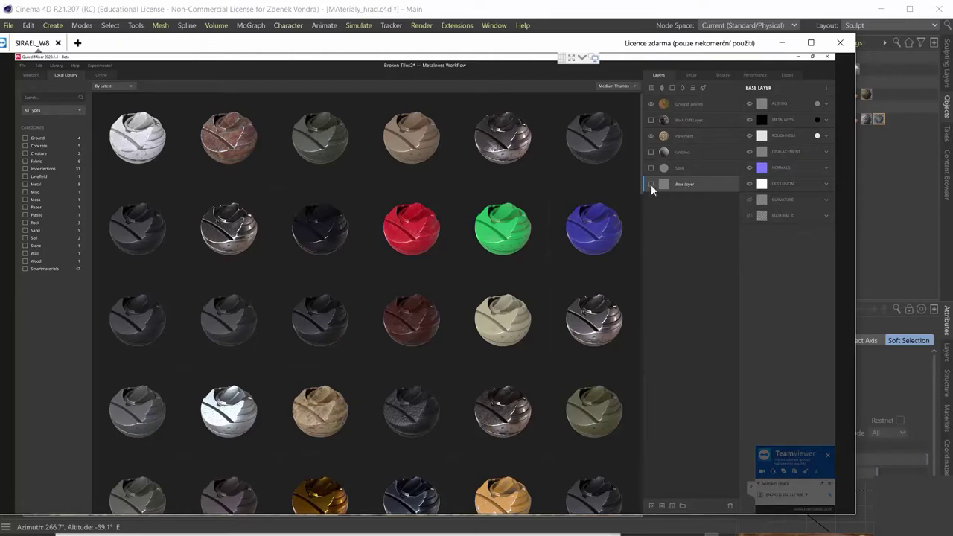
Select Ground_Leaves, filter the library to Surface materials, and minimize the Mixer window.
left_click(683, 103)
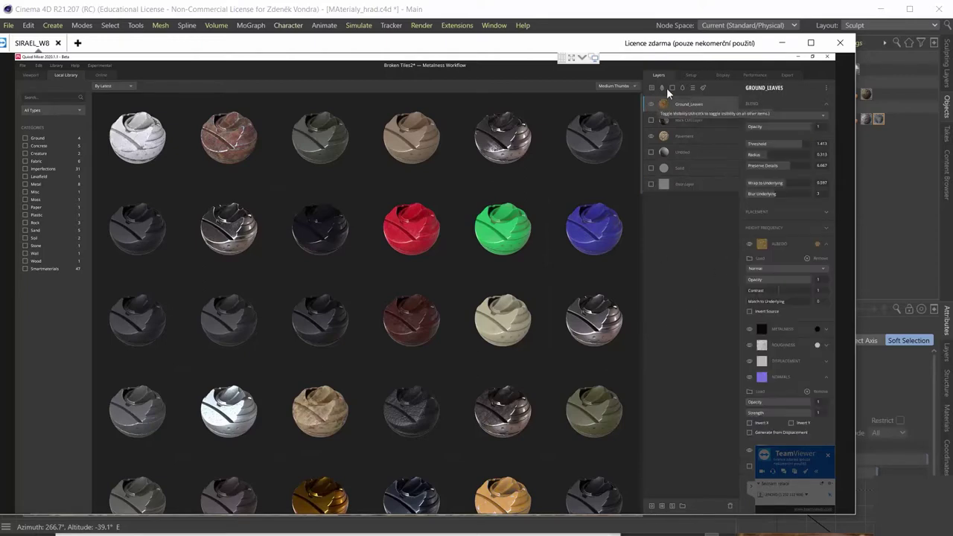
left_click(653, 87)
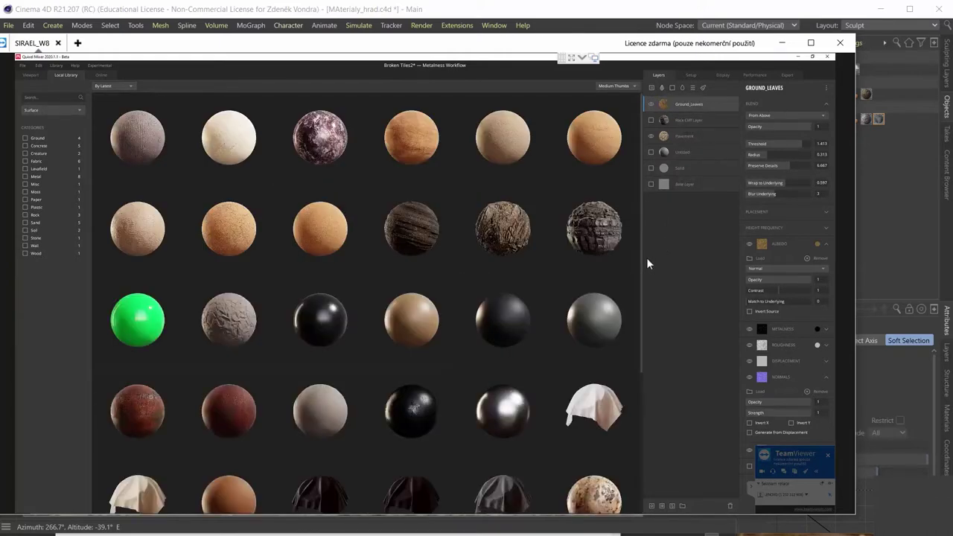
mouse_move(646, 329)
left_mouse_down()
mouse_move(643, 426)
mouse_move(647, 186)
left_mouse_up()
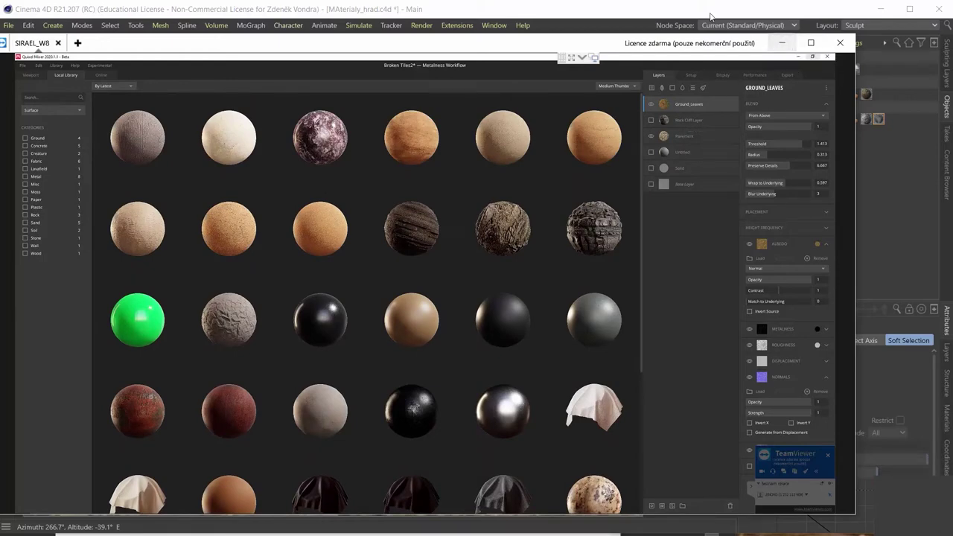
left_click(782, 42)
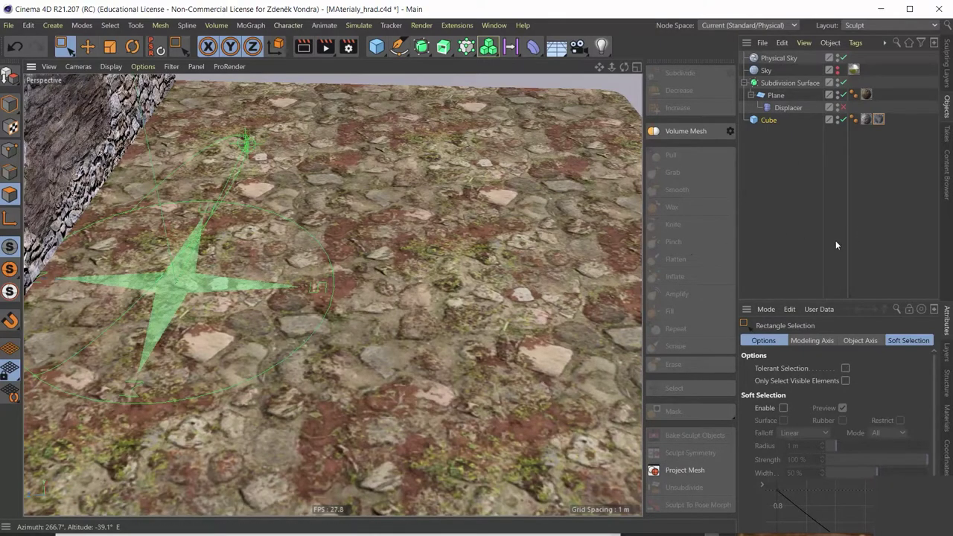
Switch Cinema 4D to the Standard layout and the Hrad_2020_v4.c4d project.
left_click(926, 28)
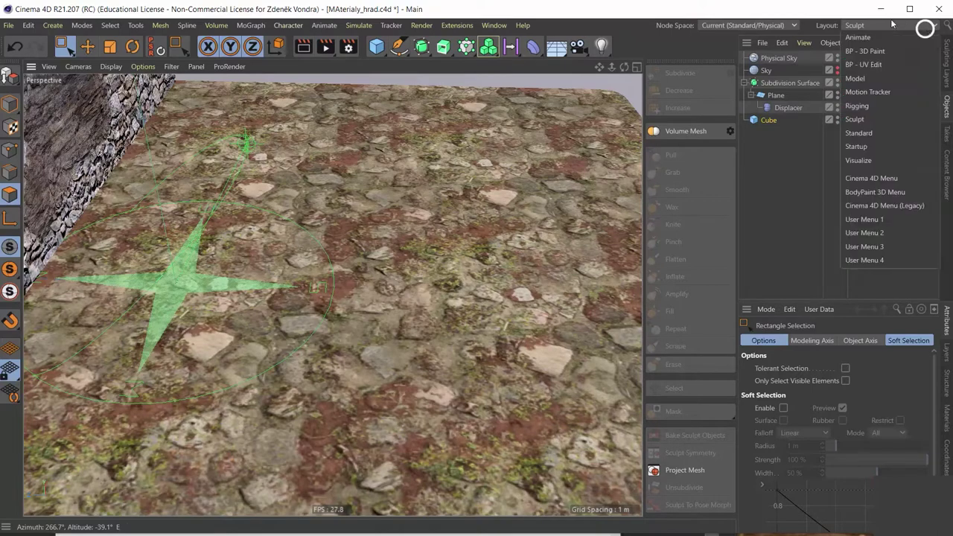
left_click(926, 28)
left_click(881, 25)
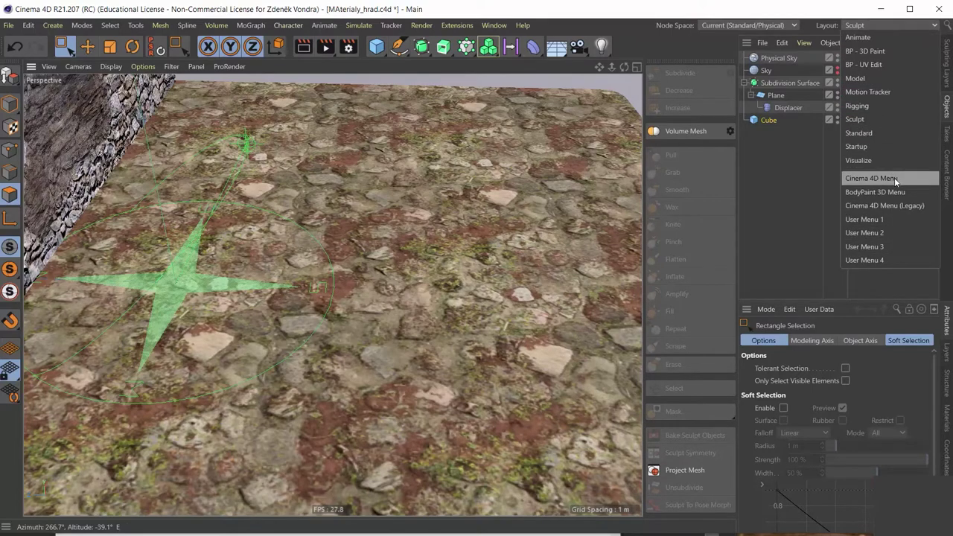
left_click(876, 133)
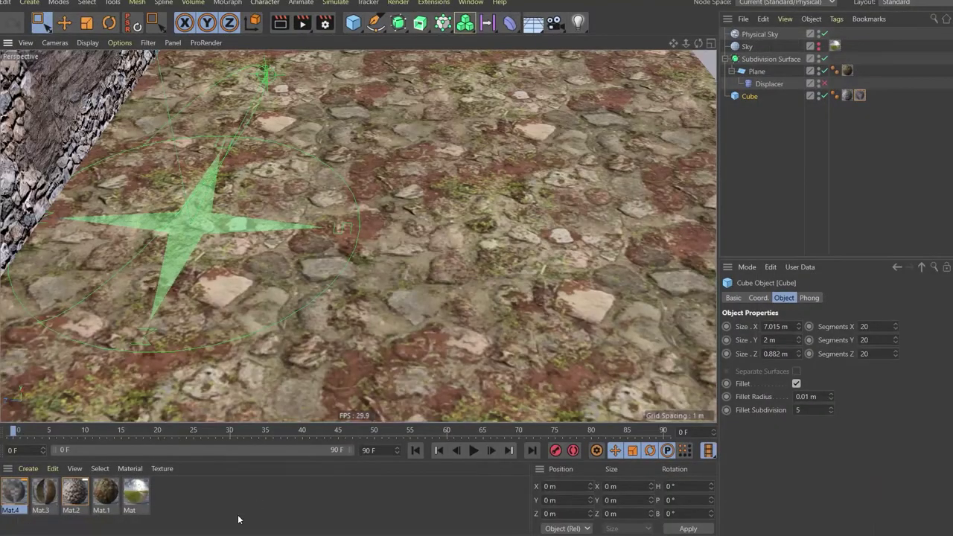
key("v")
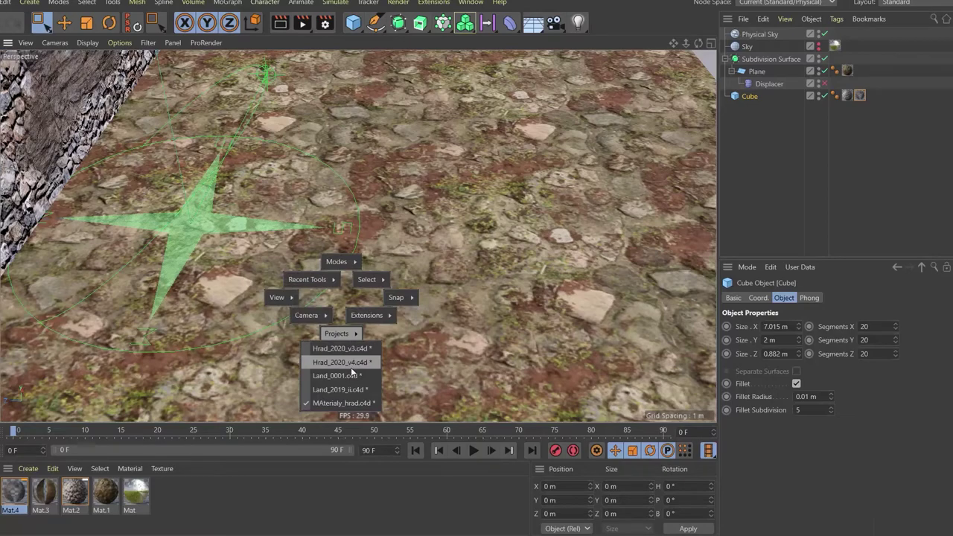
left_click(351, 365)
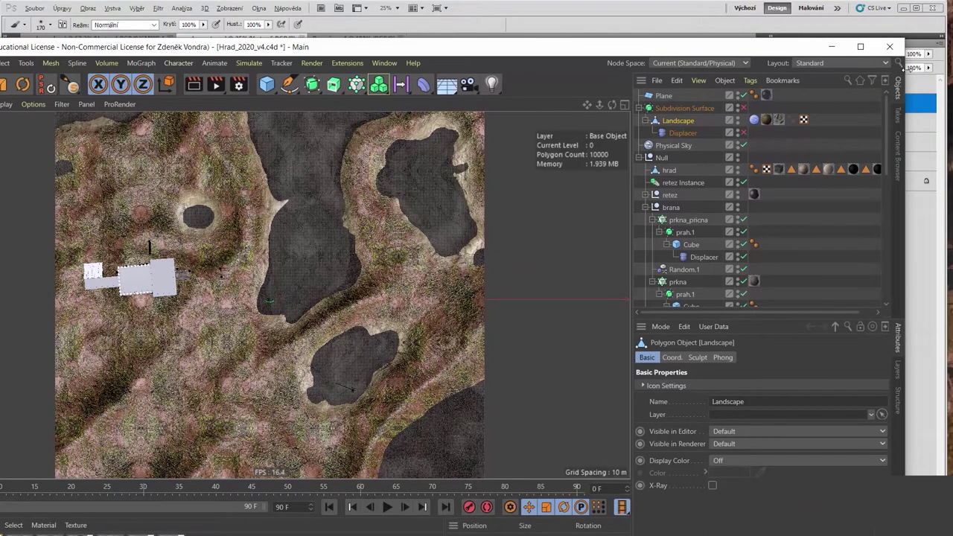
Resize the window to fill the screen, deselect Landscape, and switch to perspective view.
left_click_drag(904, 66, 696, 66)
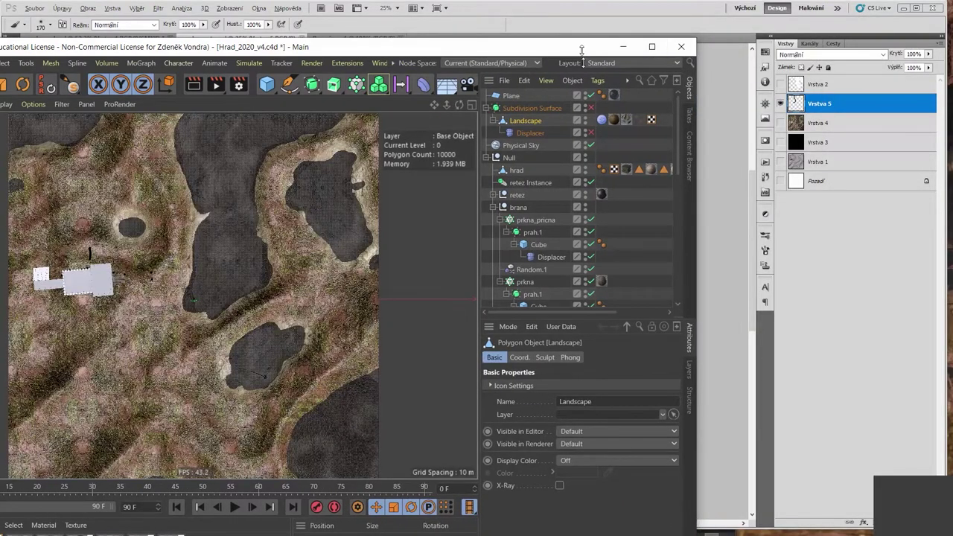
left_click_drag(582, 49, 624, 16)
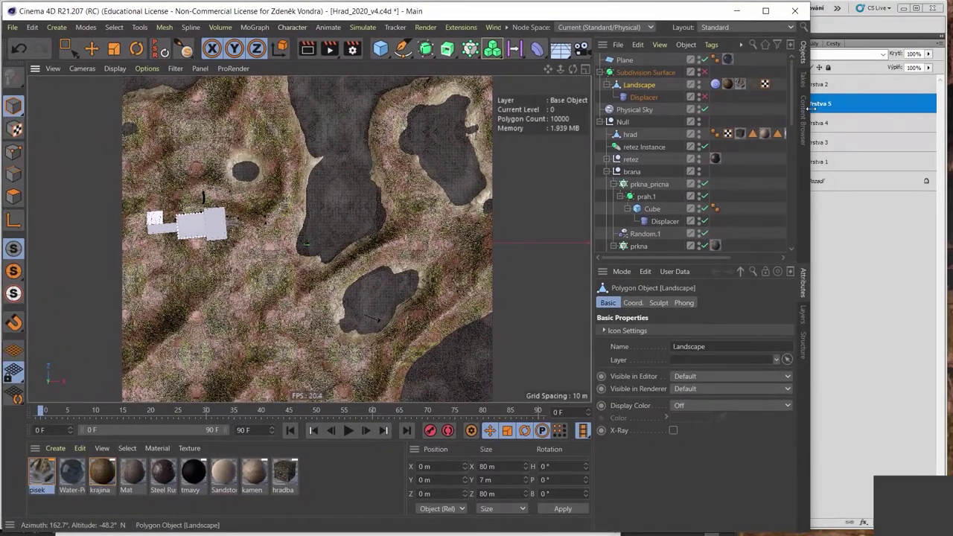
left_click_drag(813, 108, 952, 108)
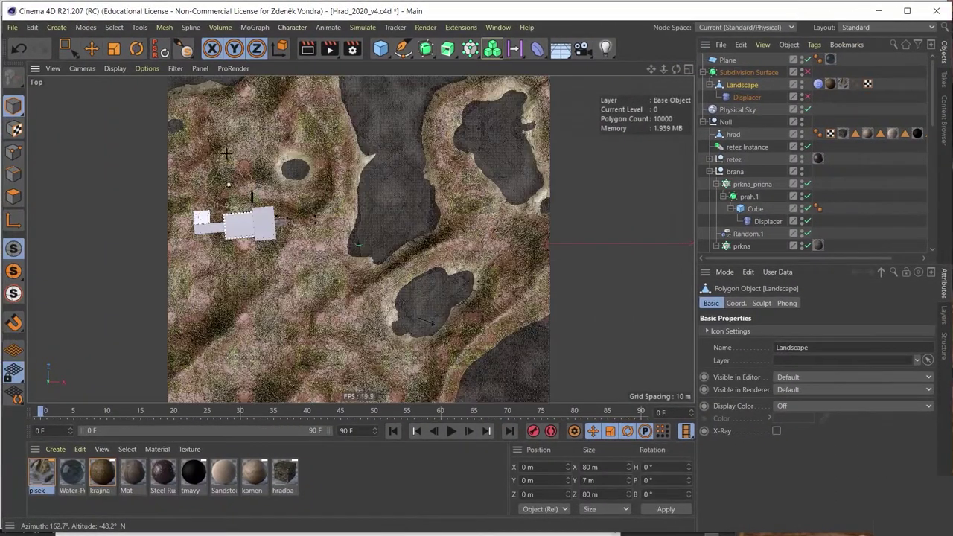
left_click(226, 155)
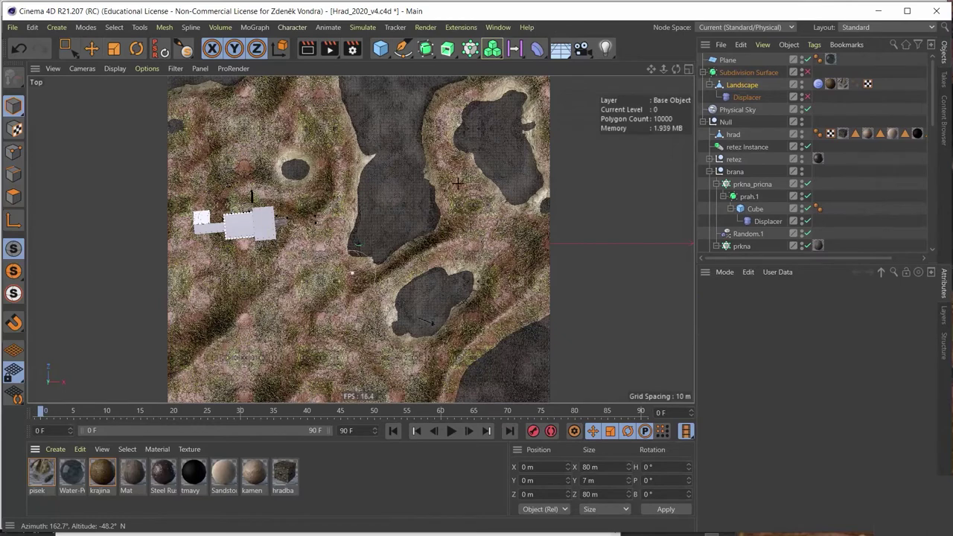
key("F1")
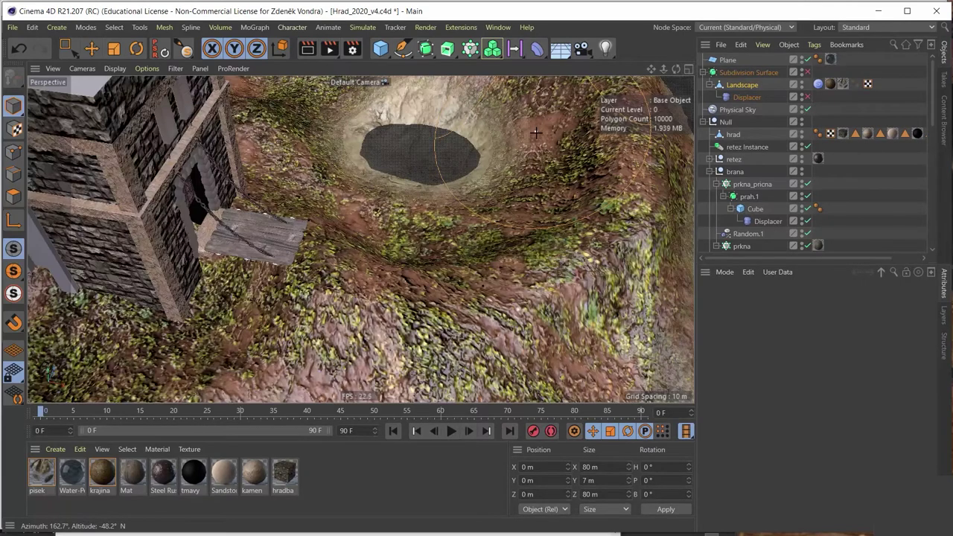
Create a new blank material and name it Cesta.
double_click(320, 477)
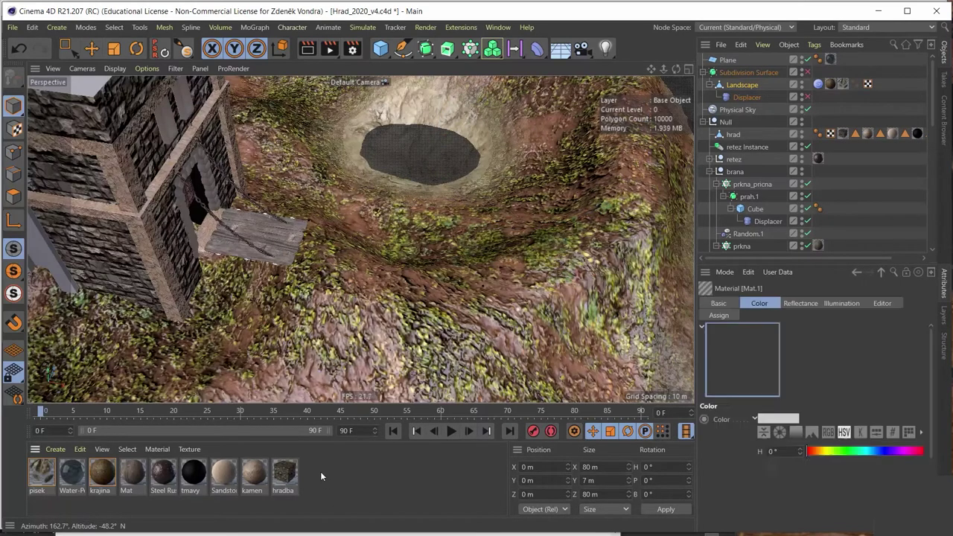
double_click(41, 477)
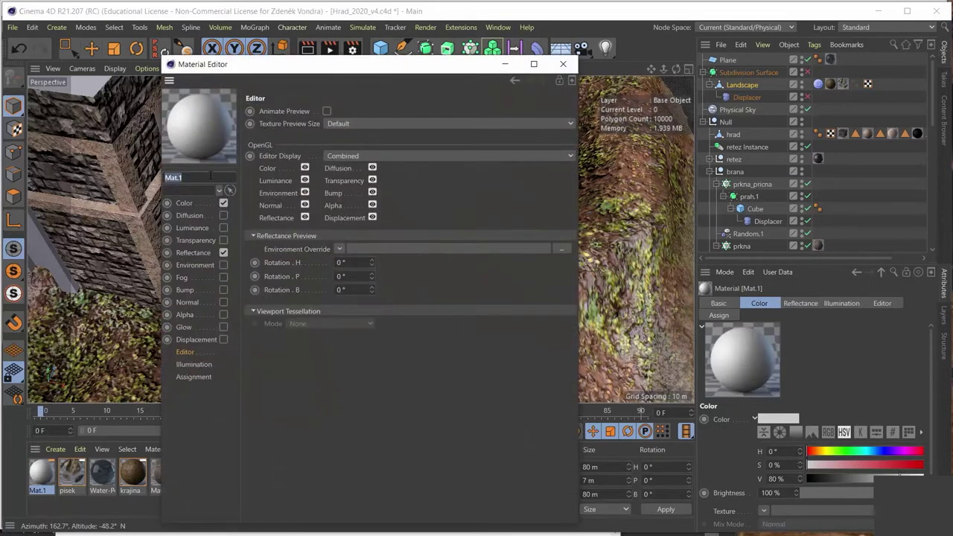
type("Cesta")
key("Return")
Use a Layer shader as Cesta's Color texture and browse for an image layer.
left_click(184, 204)
left_click(313, 203)
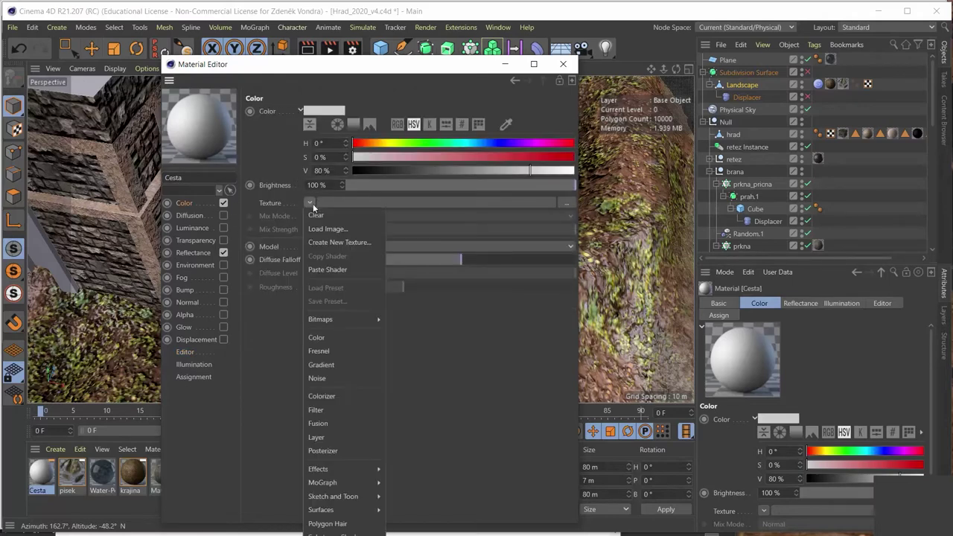
left_click(328, 434)
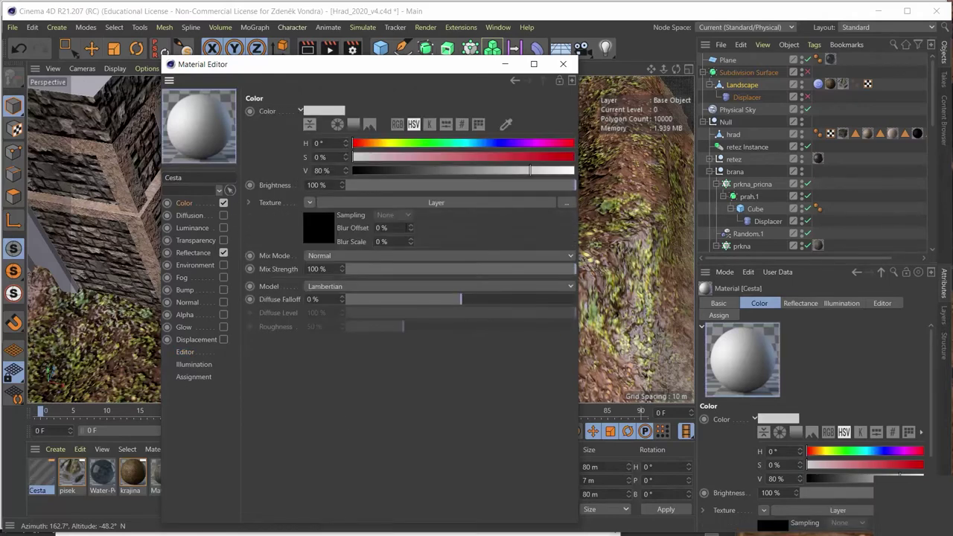
left_click(450, 204)
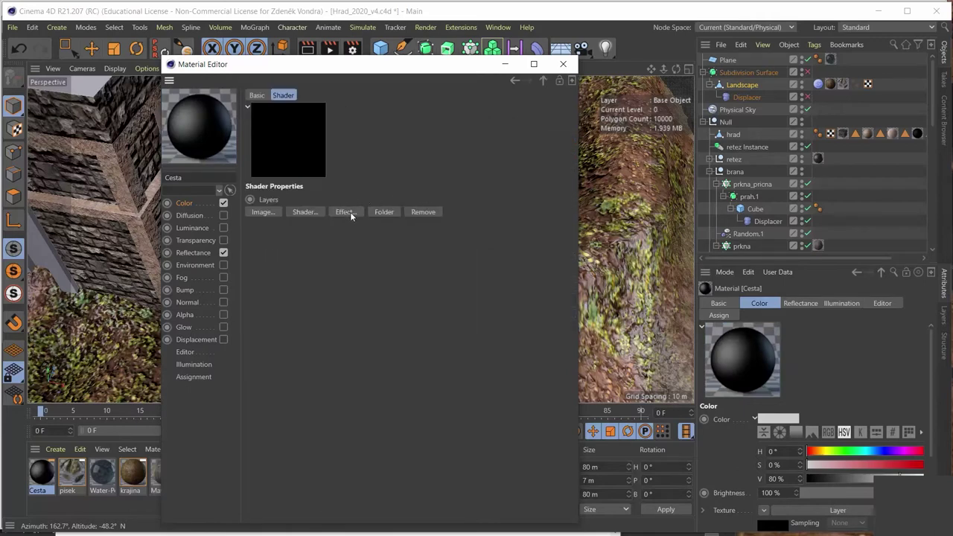
left_click(270, 212)
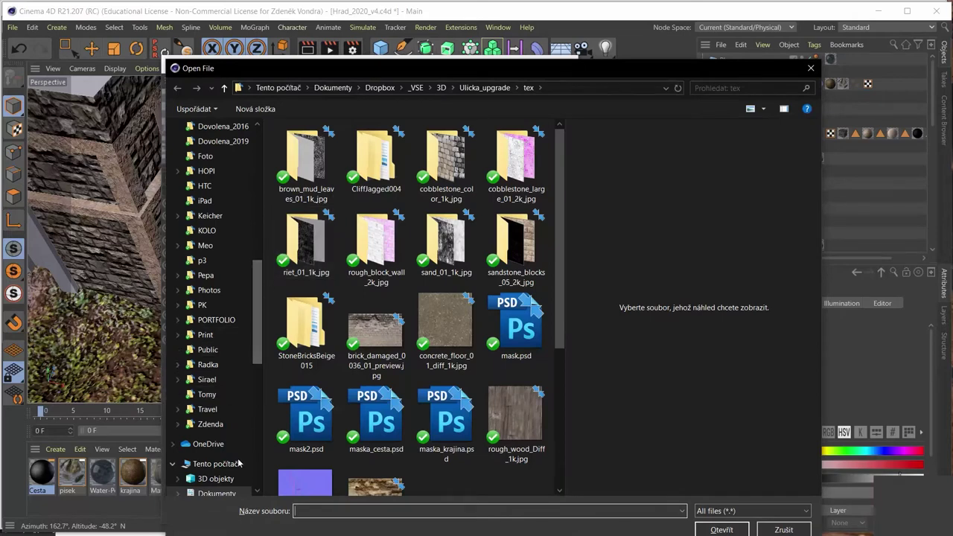
Load Nadvori_Albedo.png from the Hrad - tvrz/Nadvori folder as the image layer.
left_click_drag(258, 317, 261, 370)
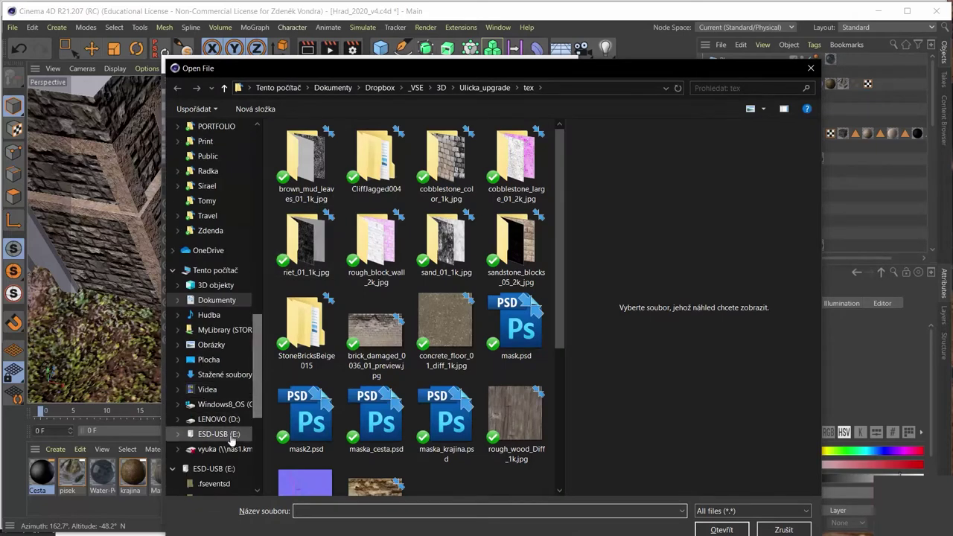
left_click(224, 434)
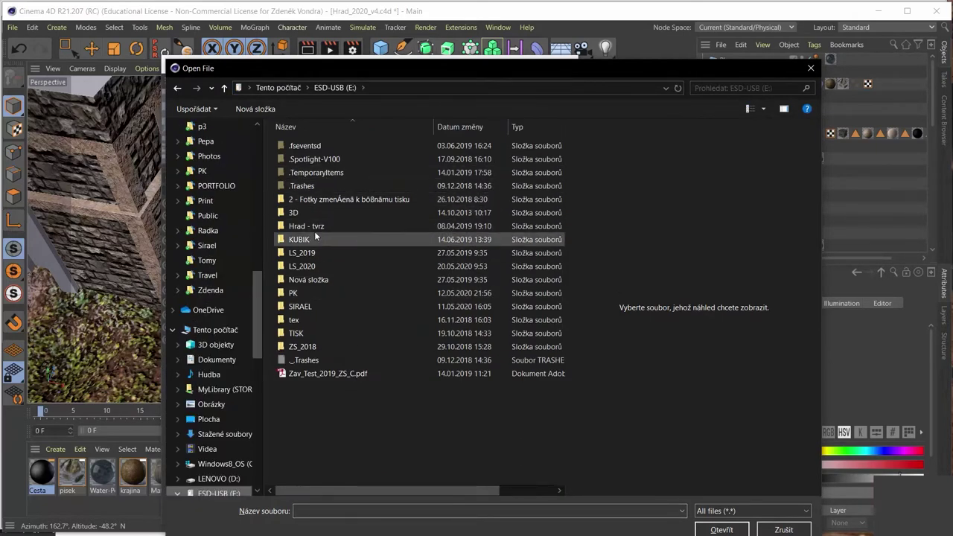
double_click(315, 227)
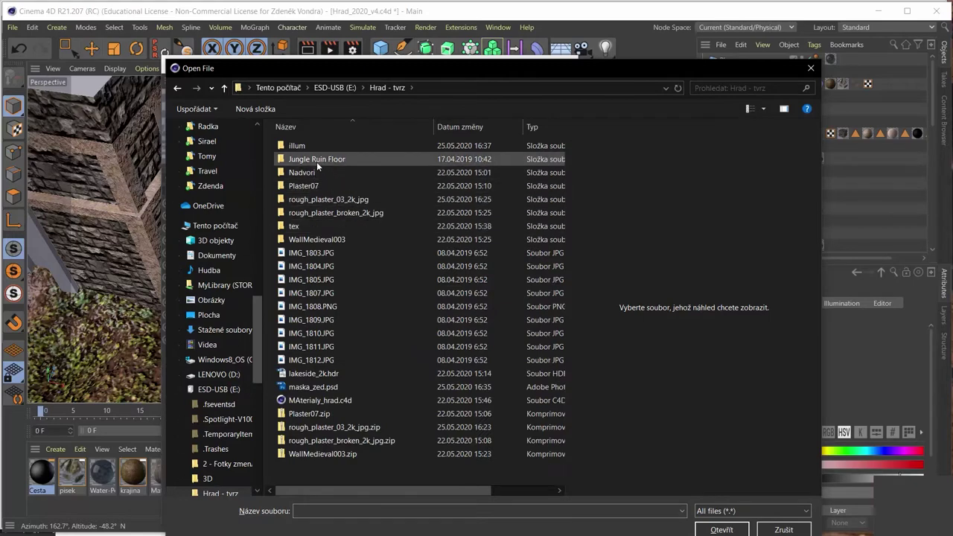
double_click(317, 173)
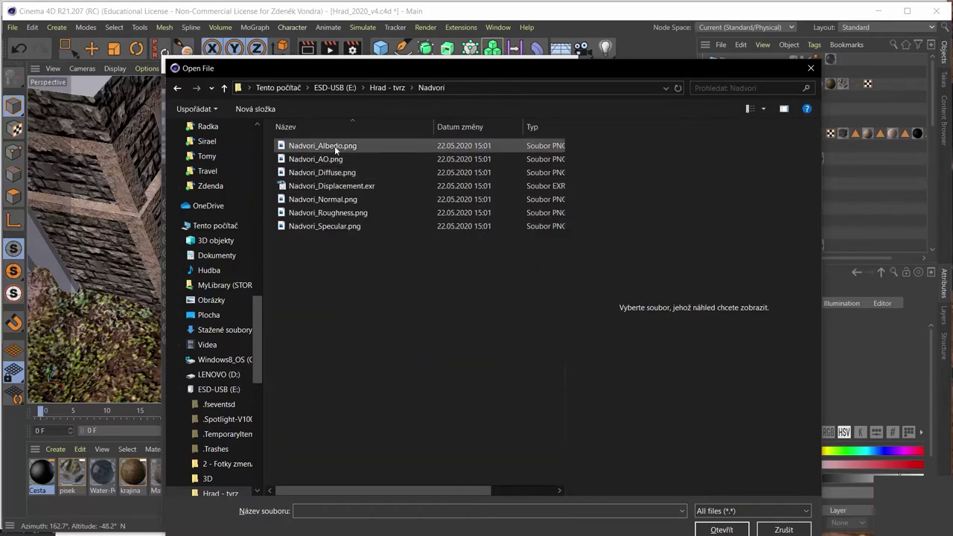
double_click(332, 147)
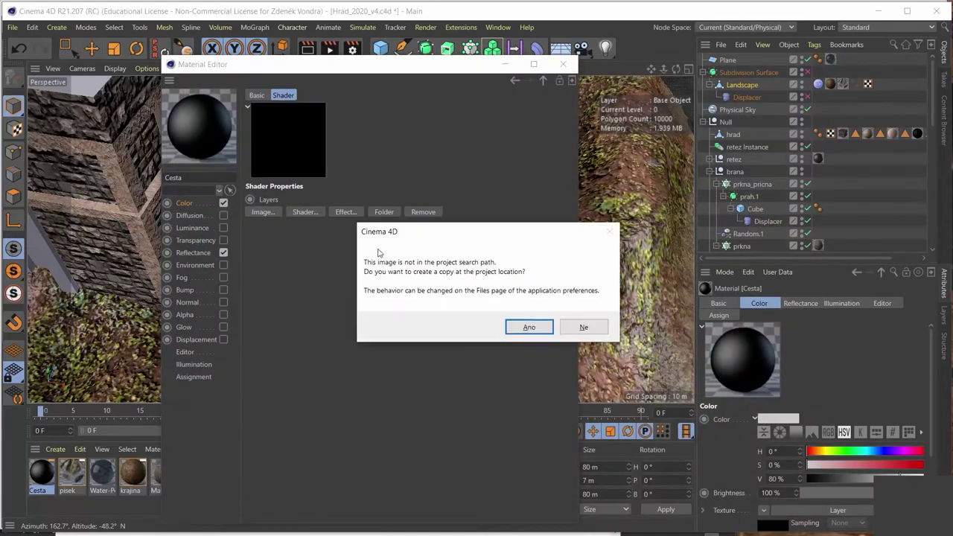
left_click(584, 330)
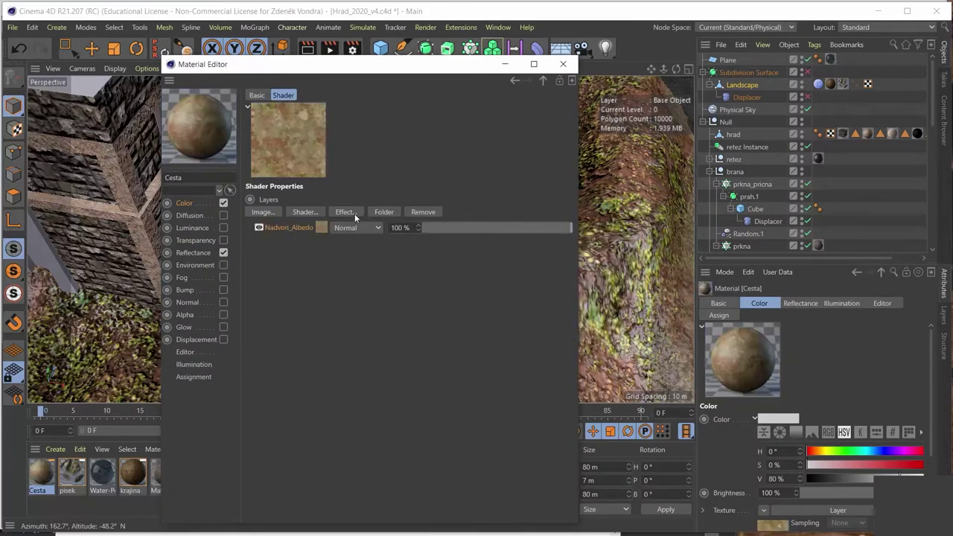
Add a Transform effect scaling the albedo layer to 0.2 on all three axes.
left_click(355, 212)
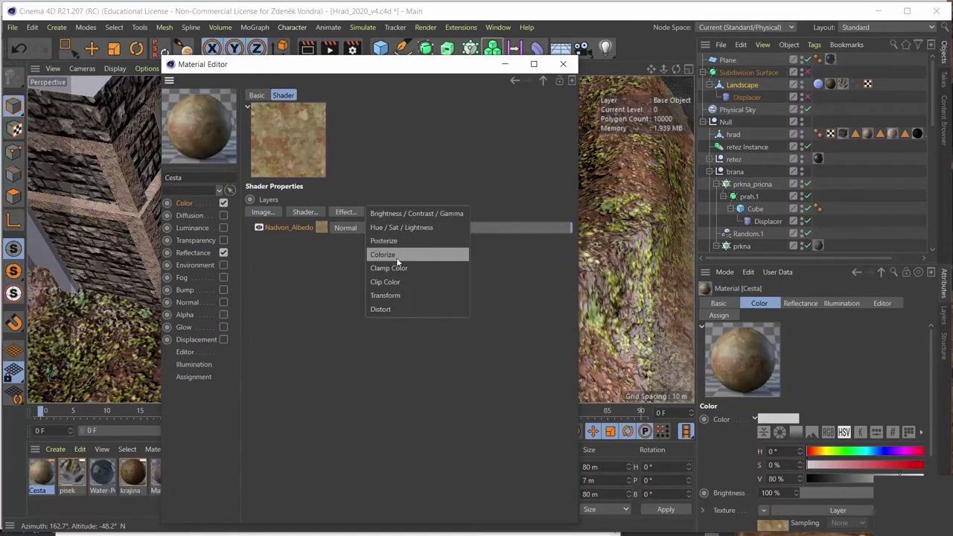
left_click(388, 295)
type("0.2")
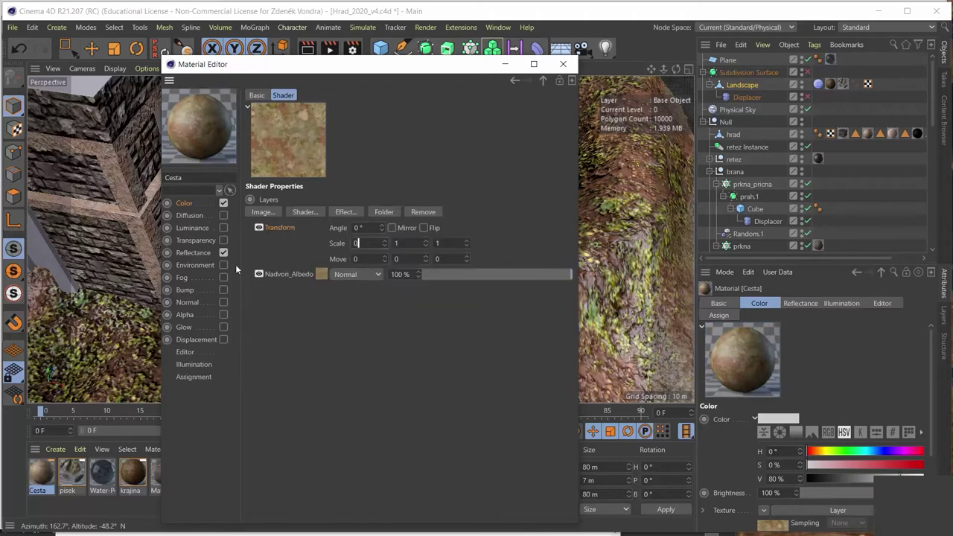
key("Tab")
type(".2")
key("Tab")
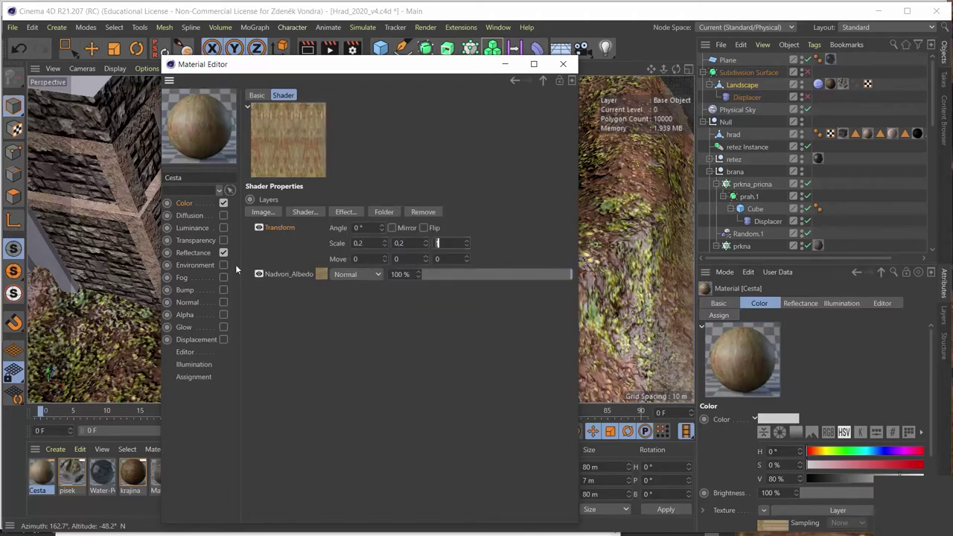
type("0.2")
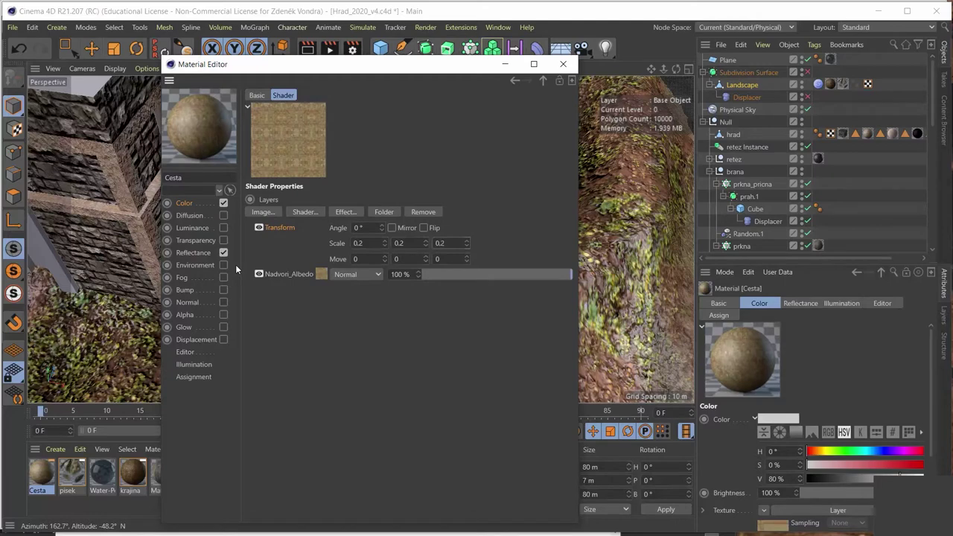
left_click(188, 206)
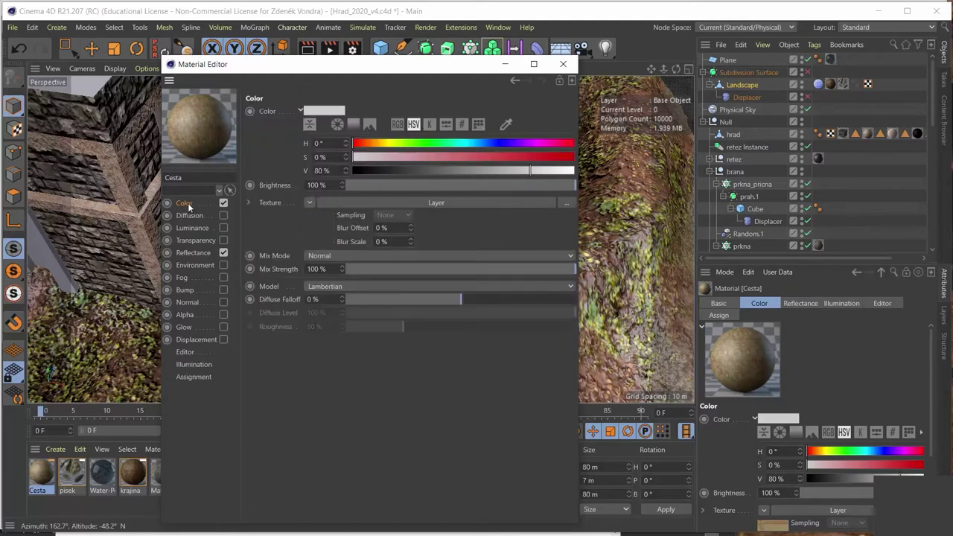
Copy the Color Layer shader into Diffusion and swap its image to Nadvori_AO.png.
left_click(309, 203)
left_click(333, 262)
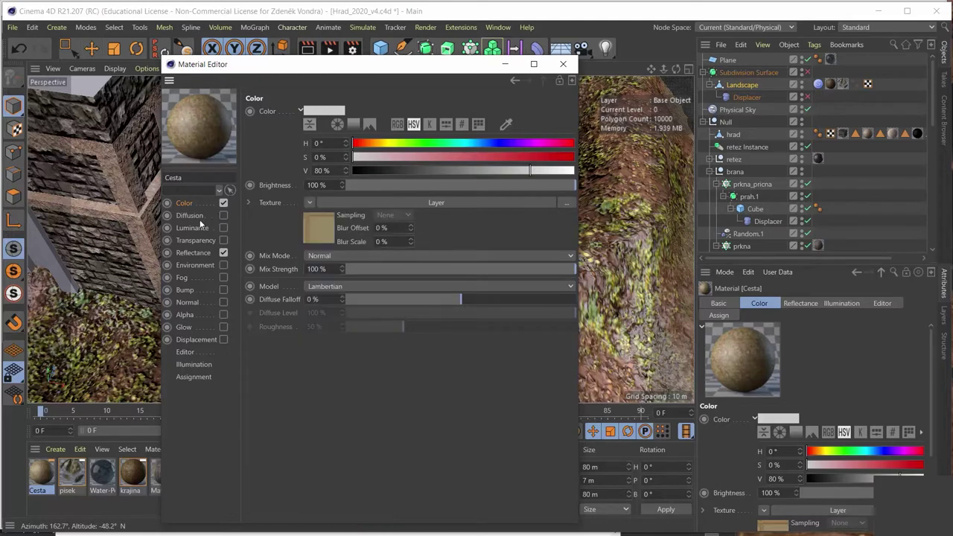
left_click(224, 215)
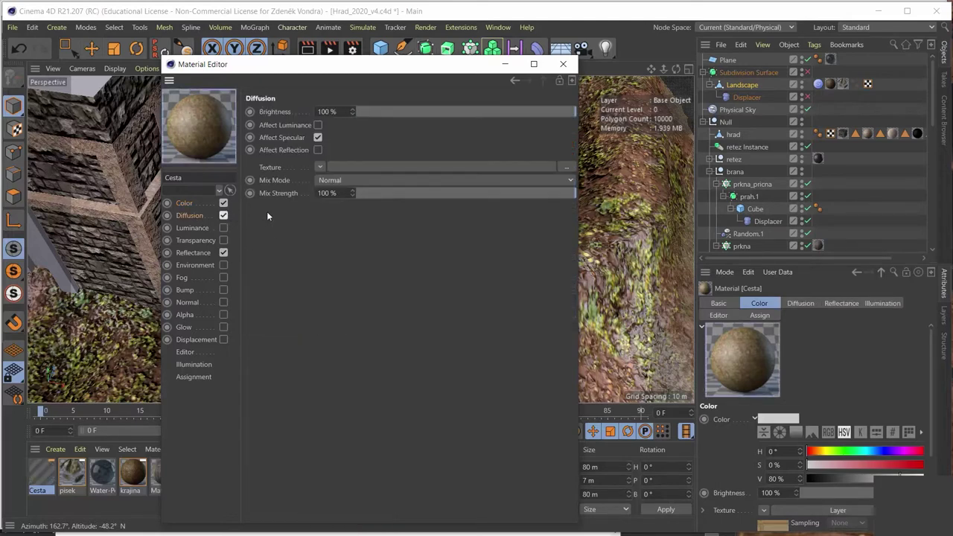
left_click(320, 167)
left_click(332, 231)
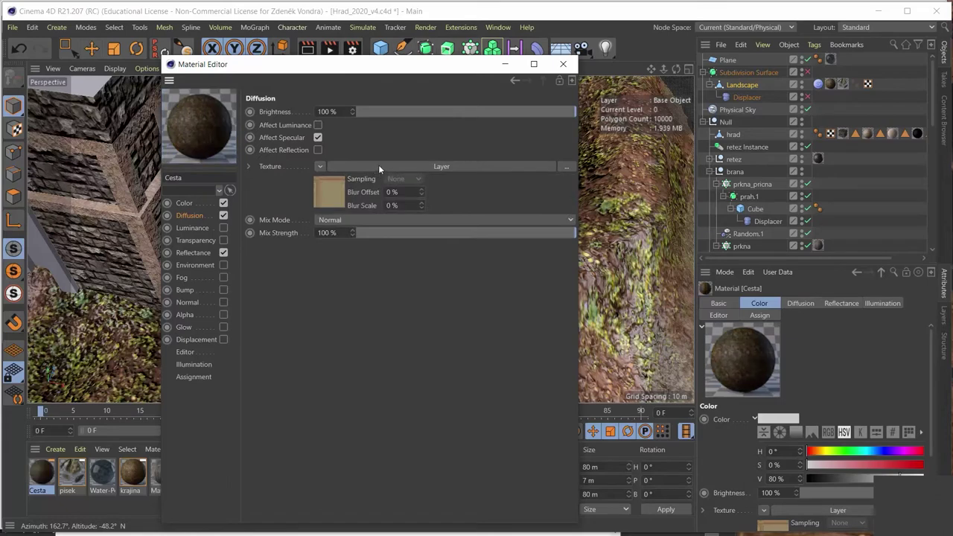
left_click(379, 167)
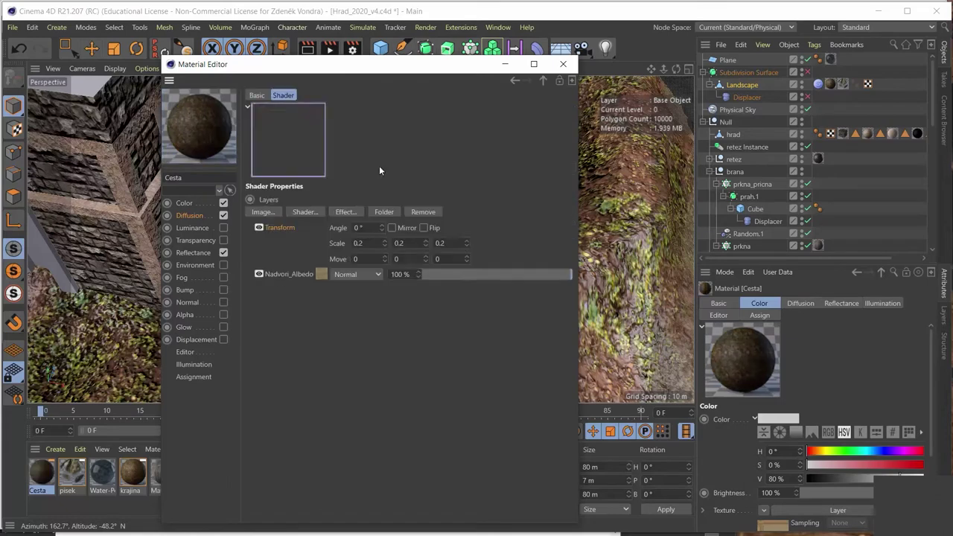
left_click(322, 273)
left_click(567, 213)
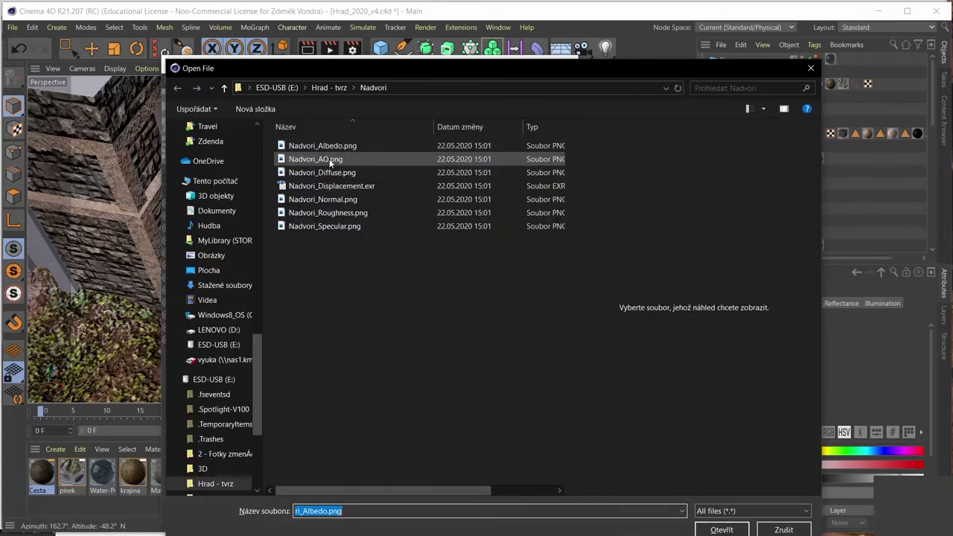
double_click(336, 160)
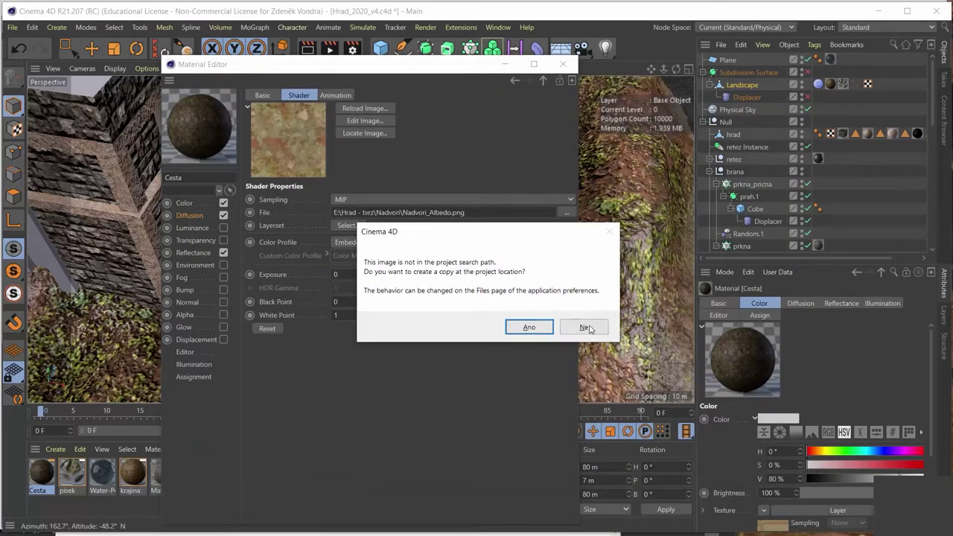
left_click(587, 327)
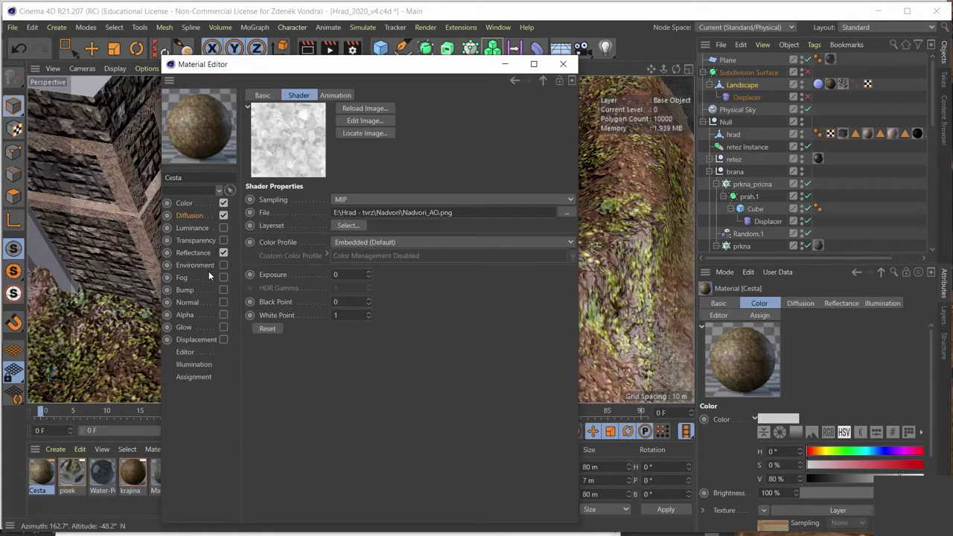
Paste the Layer shader into Normal using Nadvori_Normal.png, then enable Displacement.
left_click(189, 304)
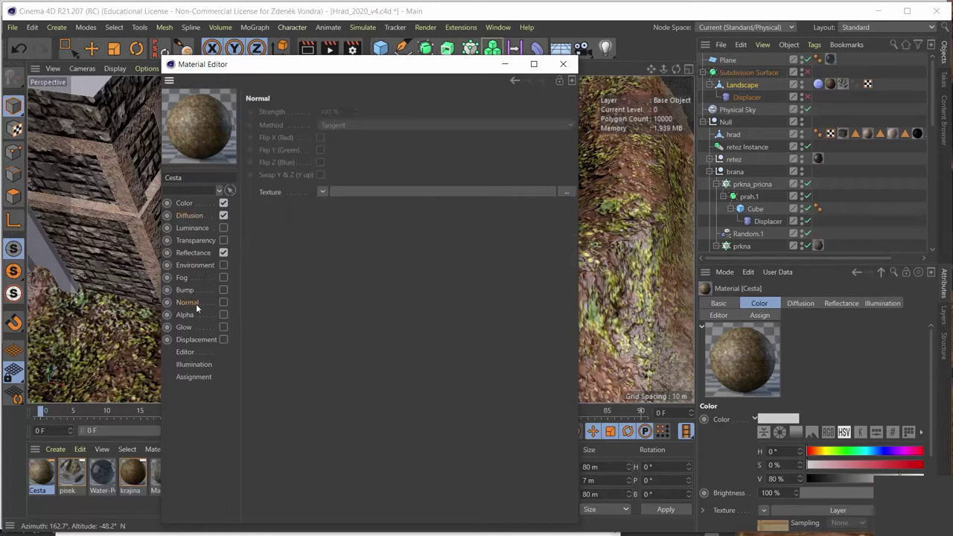
left_click(223, 303)
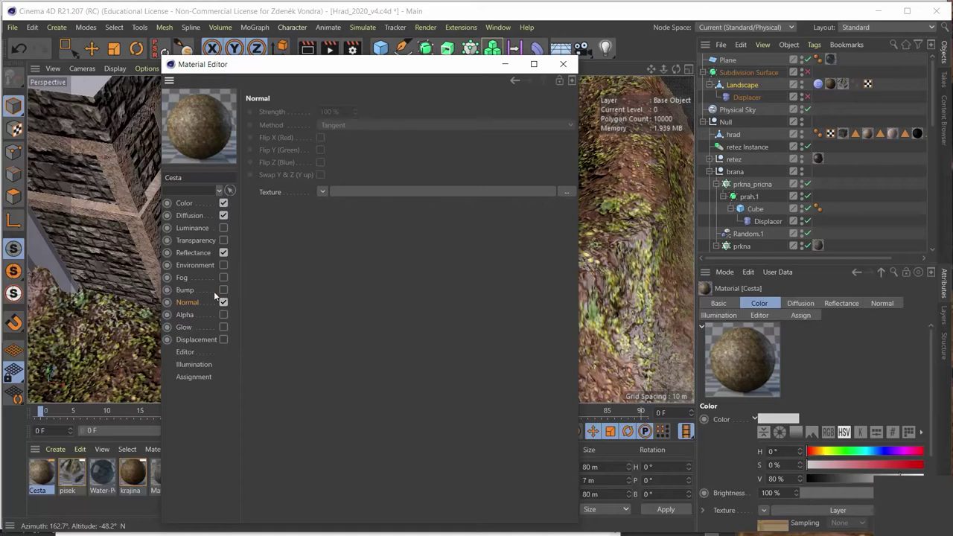
left_click(323, 193)
left_click(344, 258)
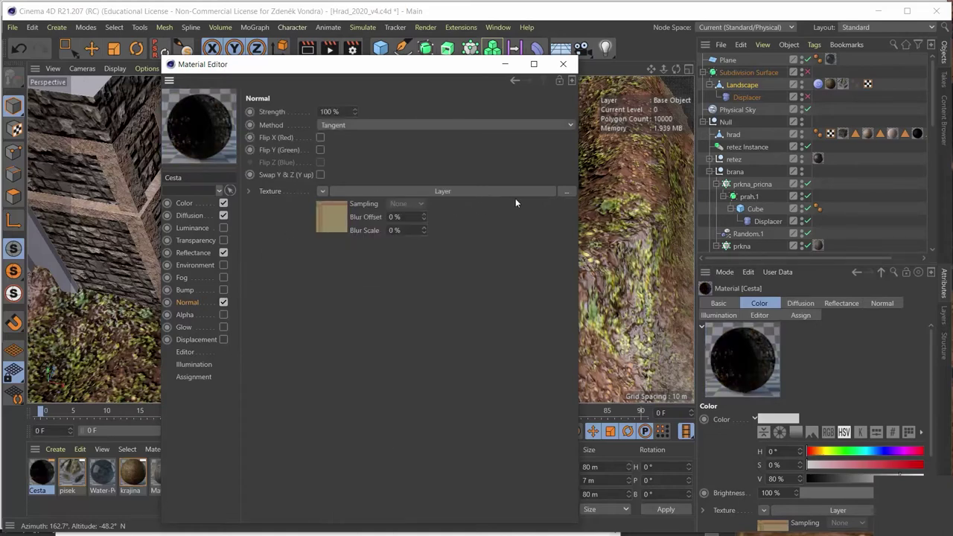
left_click(489, 193)
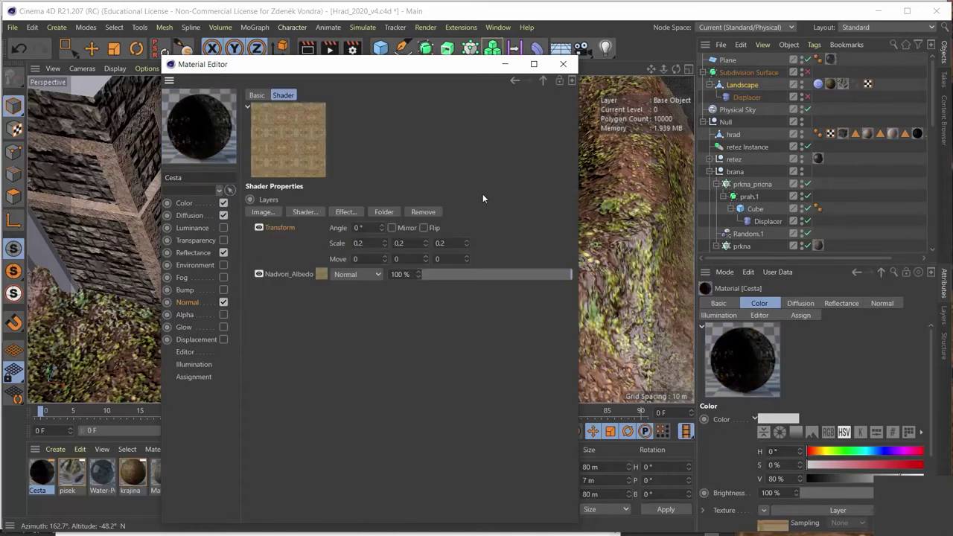
left_click(321, 274)
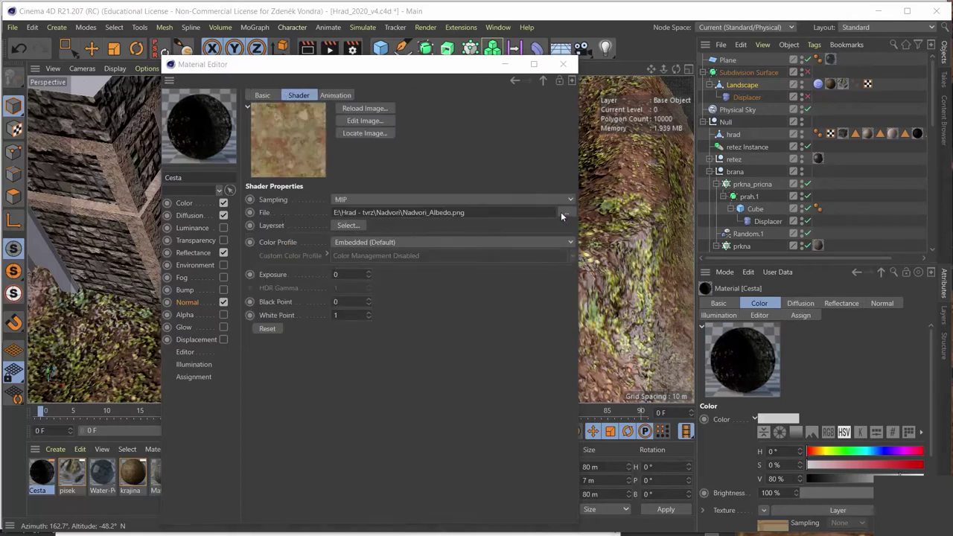
left_click(562, 212)
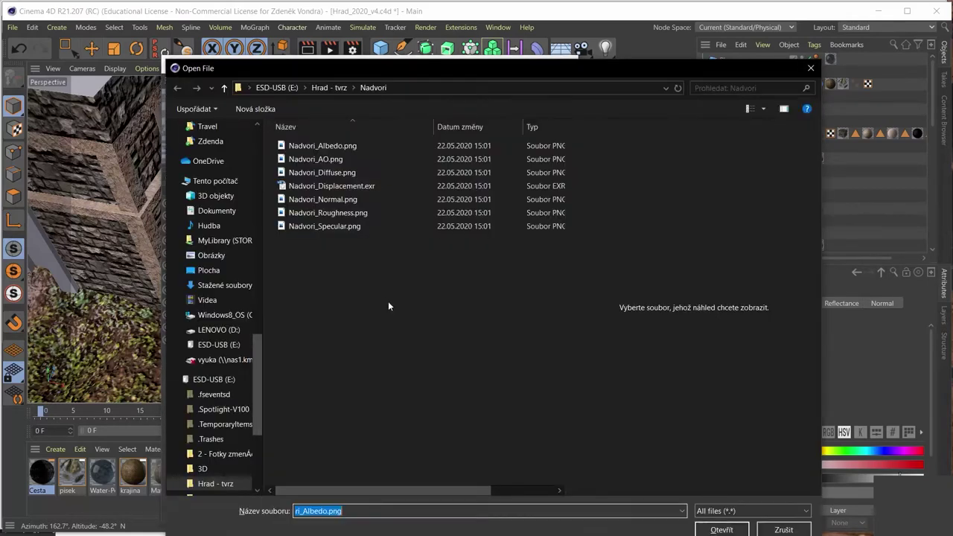
double_click(347, 198)
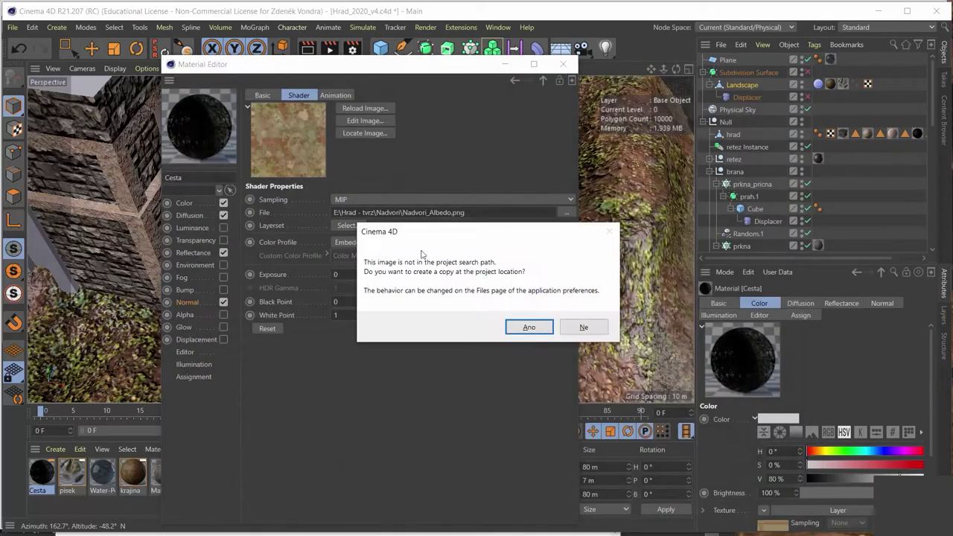
left_click(586, 330)
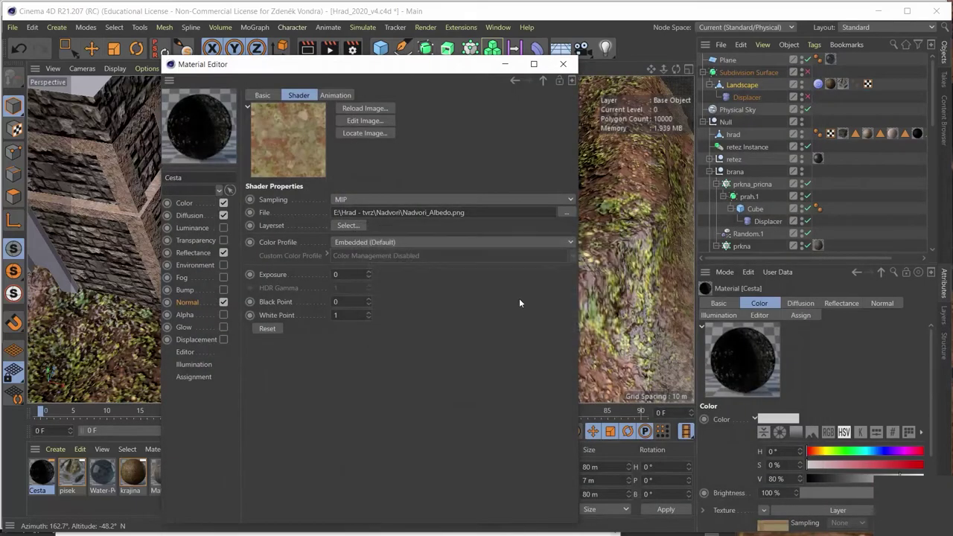
left_click(224, 339)
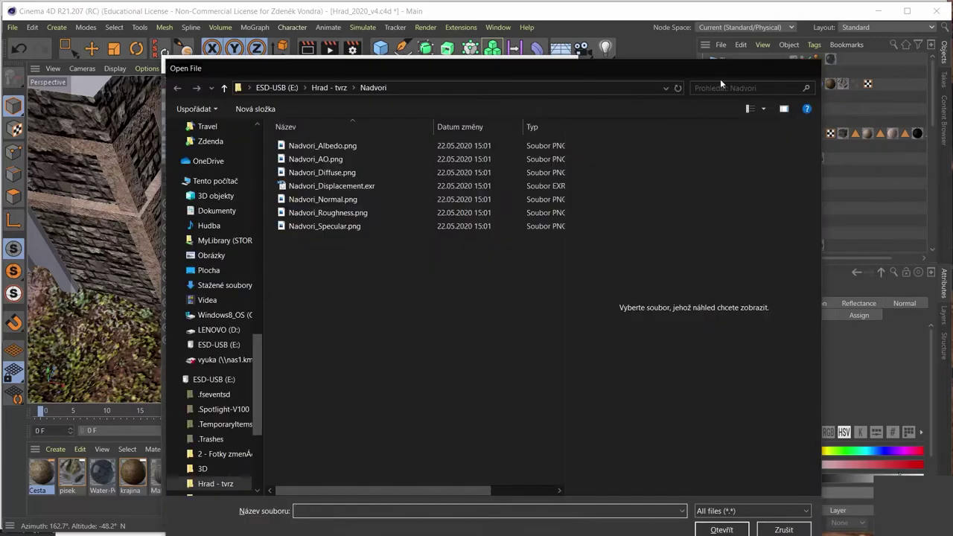
key("Escape")
Paste the Layer shader into Displacement with Nadvori_Displacement.exr, without copying it, then close the editor.
left_click(190, 304)
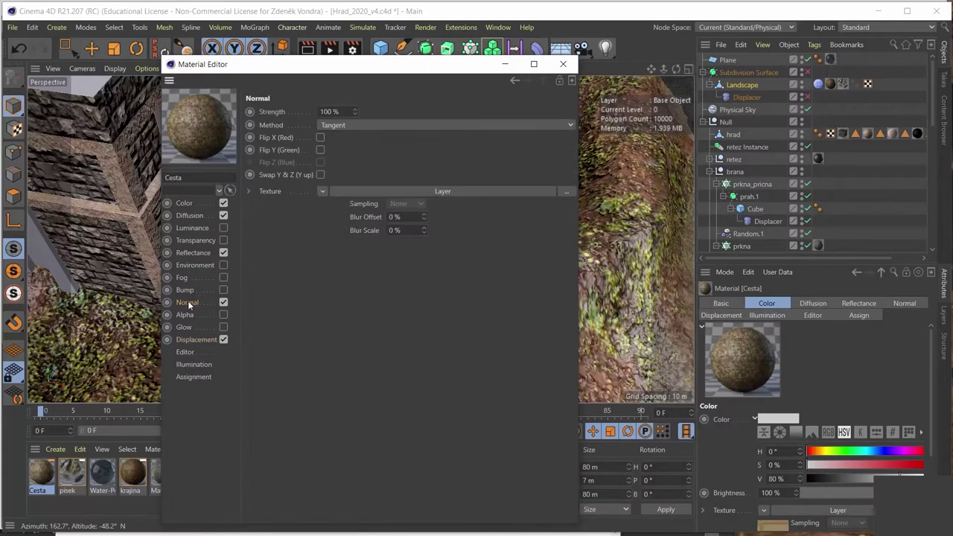
left_click(190, 341)
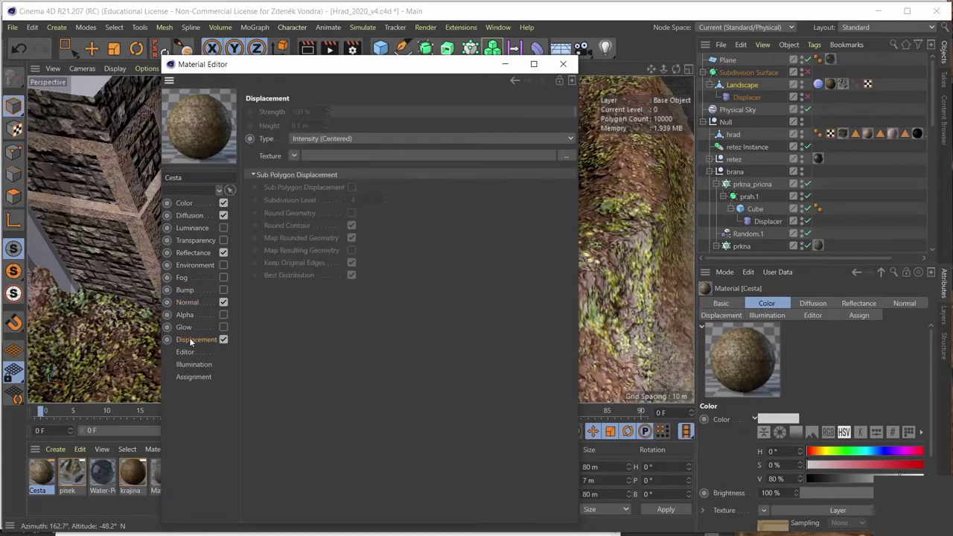
left_click(295, 155)
left_click(306, 224)
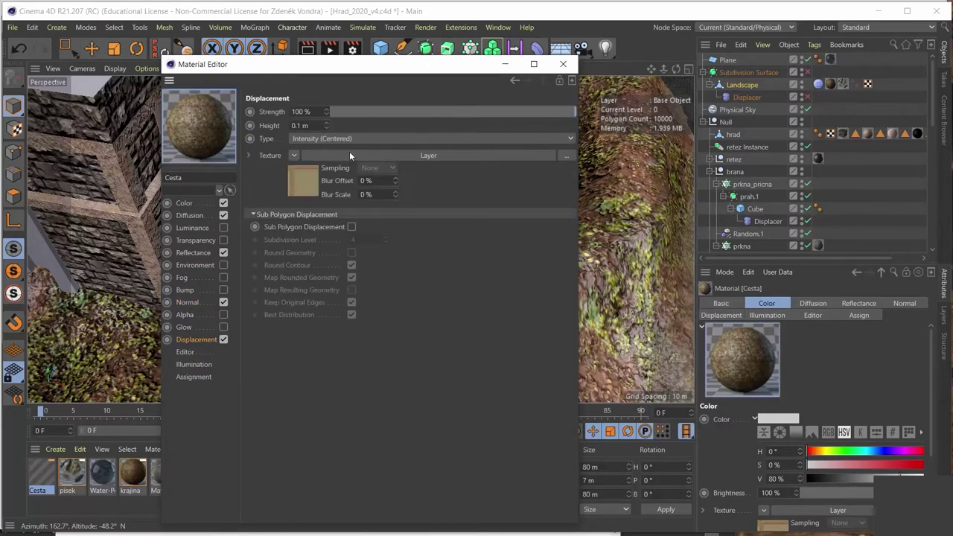
left_click(377, 155)
left_click(320, 277)
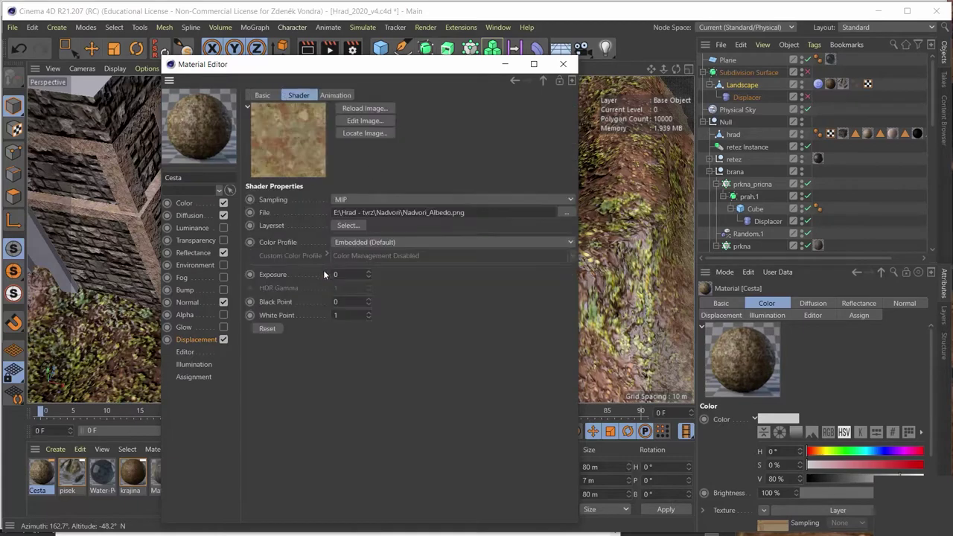
left_click(570, 214)
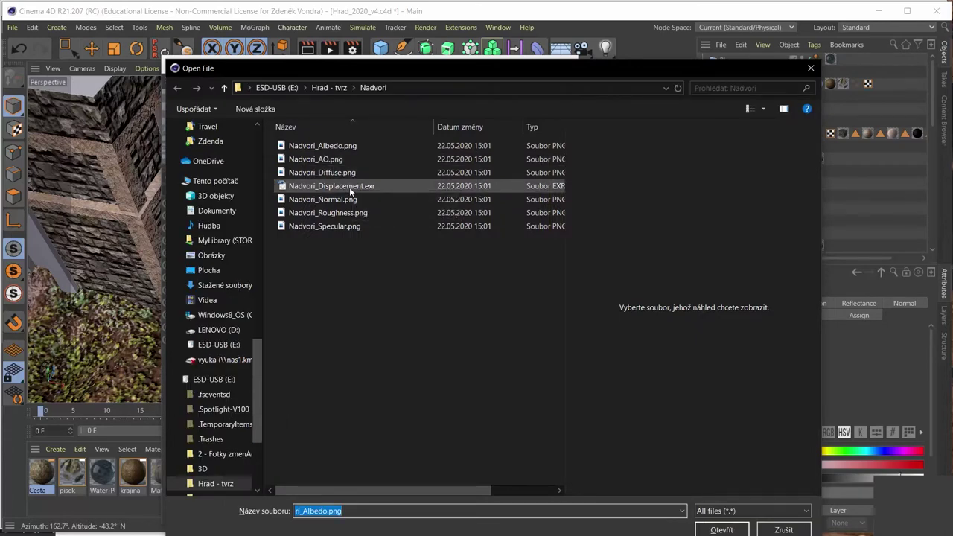
left_click(352, 189)
left_click(721, 530)
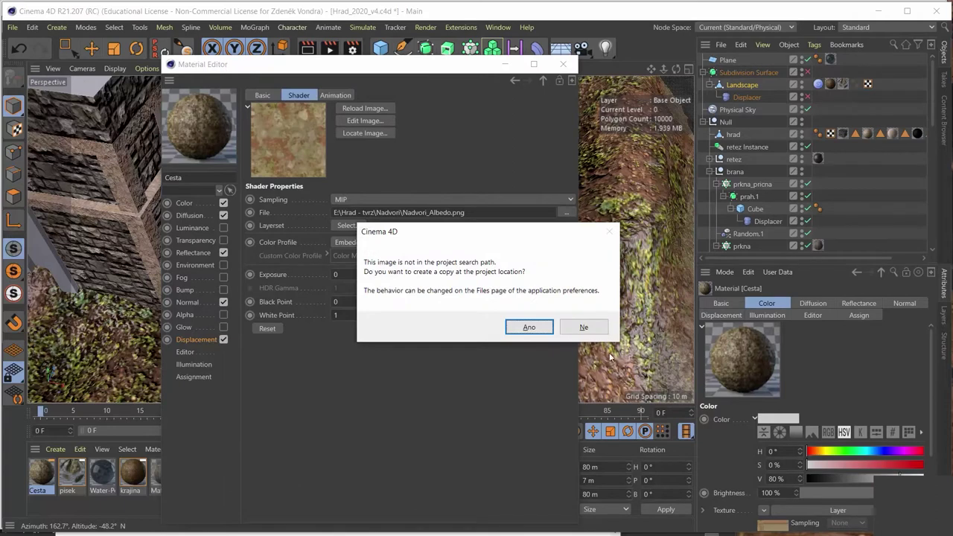
left_click(584, 328)
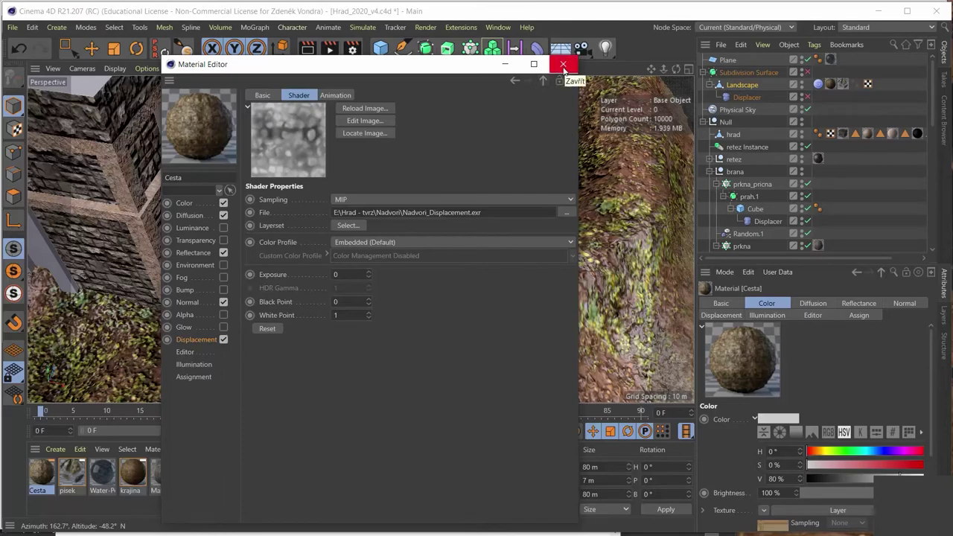
left_click(563, 67)
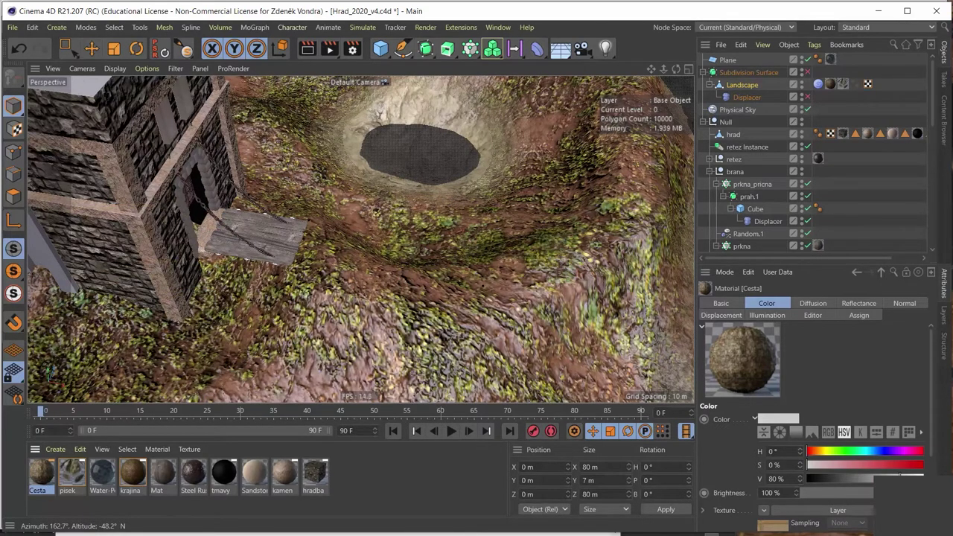
Load maska_cesta.psd from the tex folder as Cesta's Alpha texture, then close the editor.
double_click(45, 478)
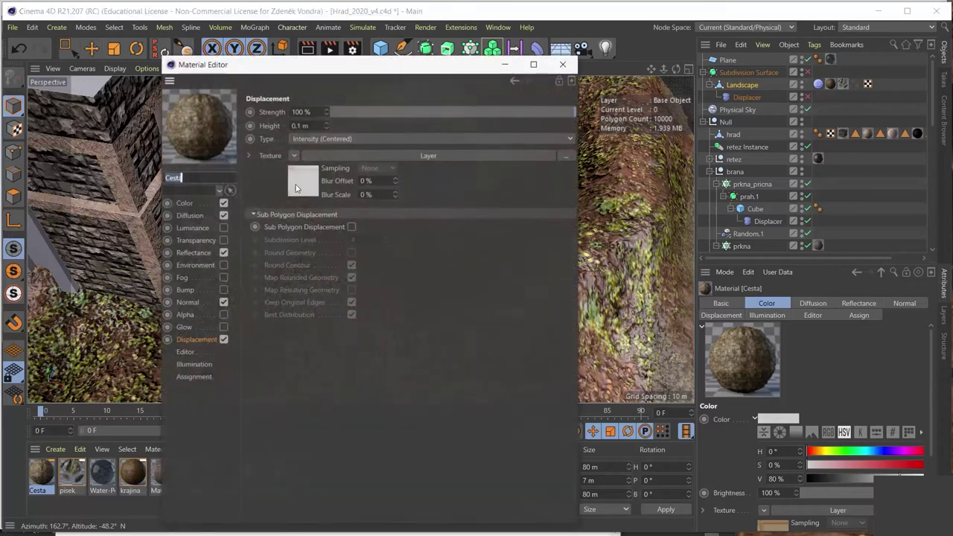
left_click(185, 317)
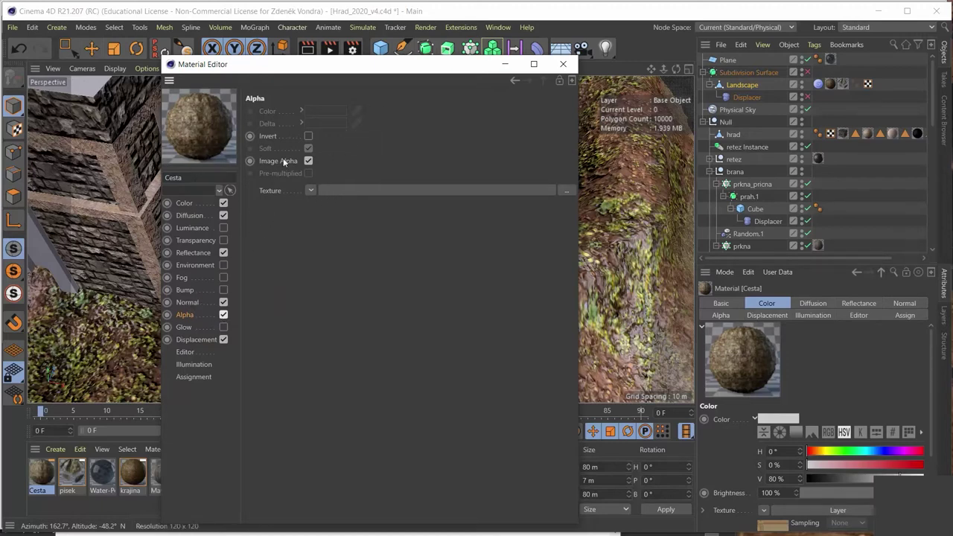
left_click(311, 191)
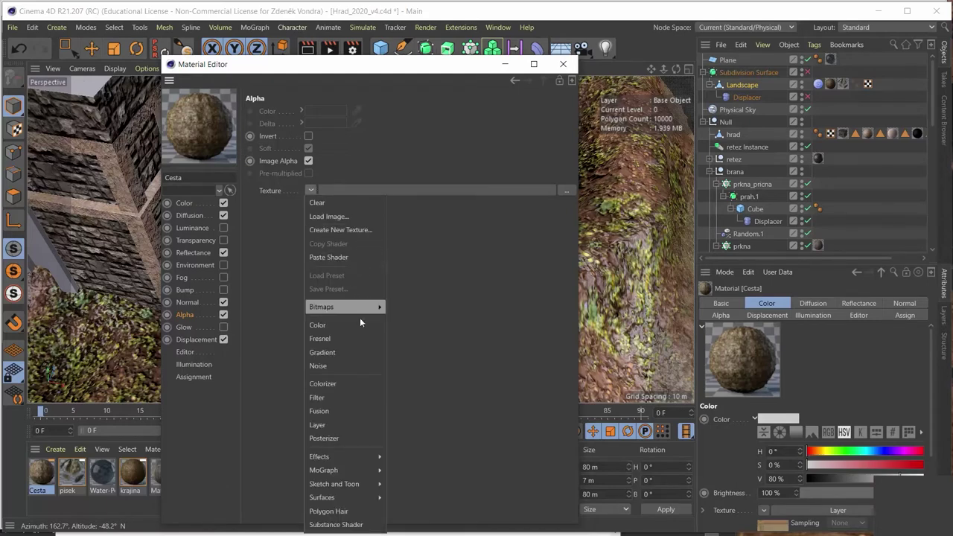
left_click(290, 230)
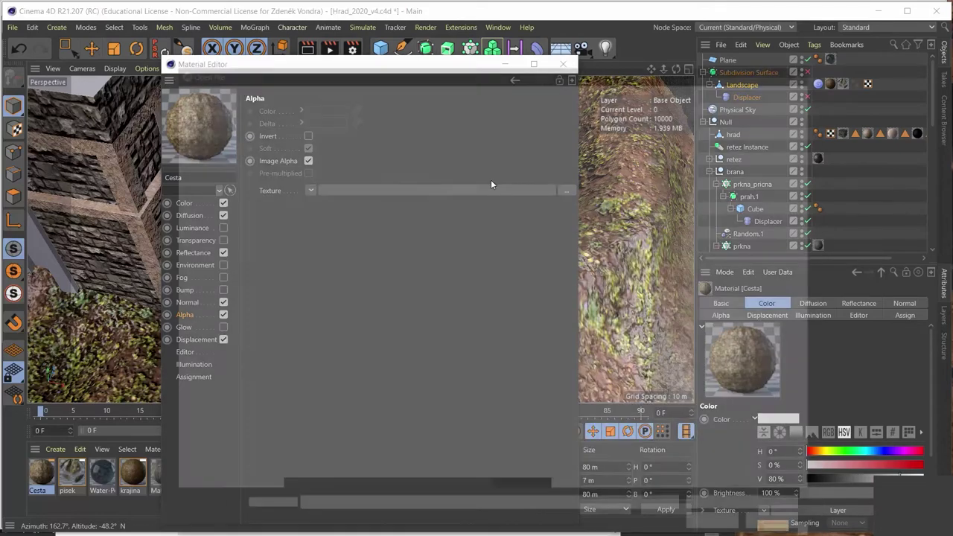
left_click(491, 190)
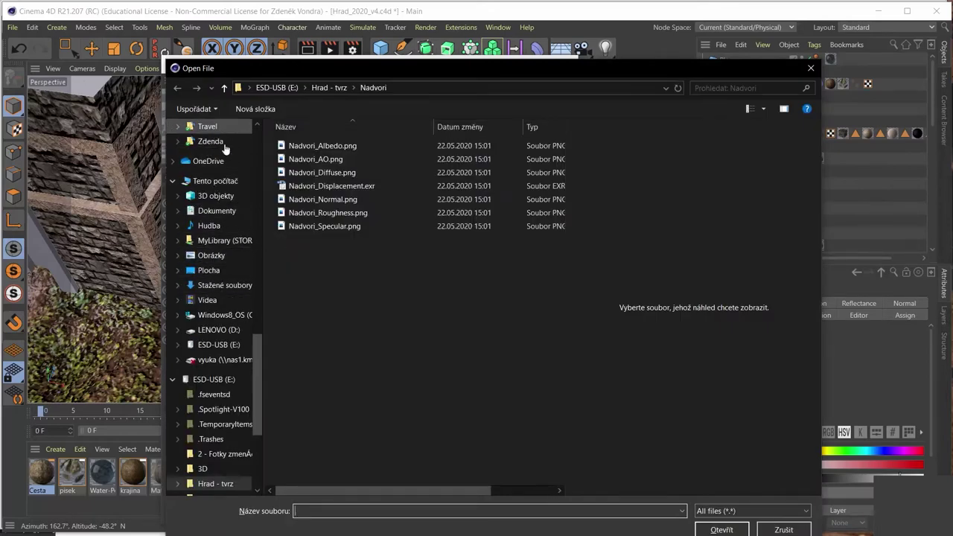
left_click_drag(263, 362, 268, 125)
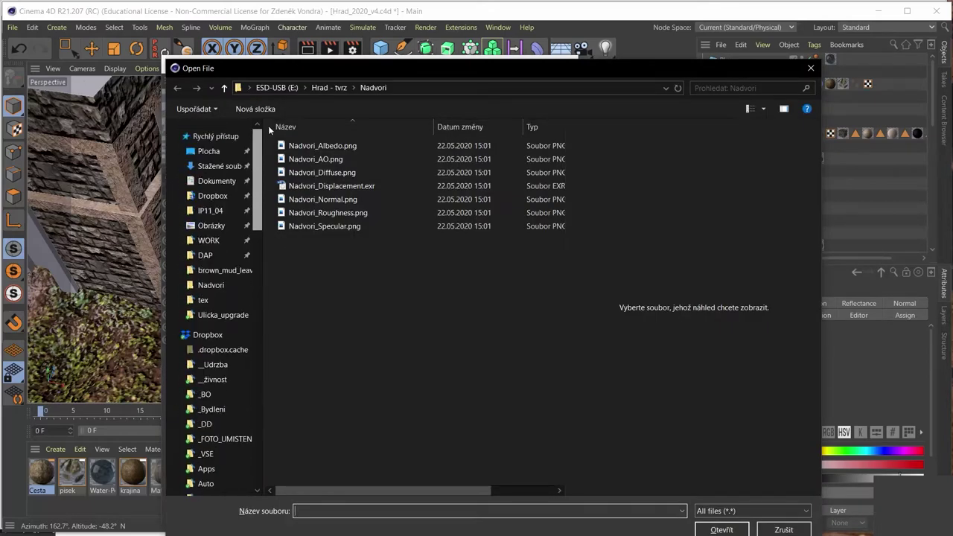
left_click(202, 300)
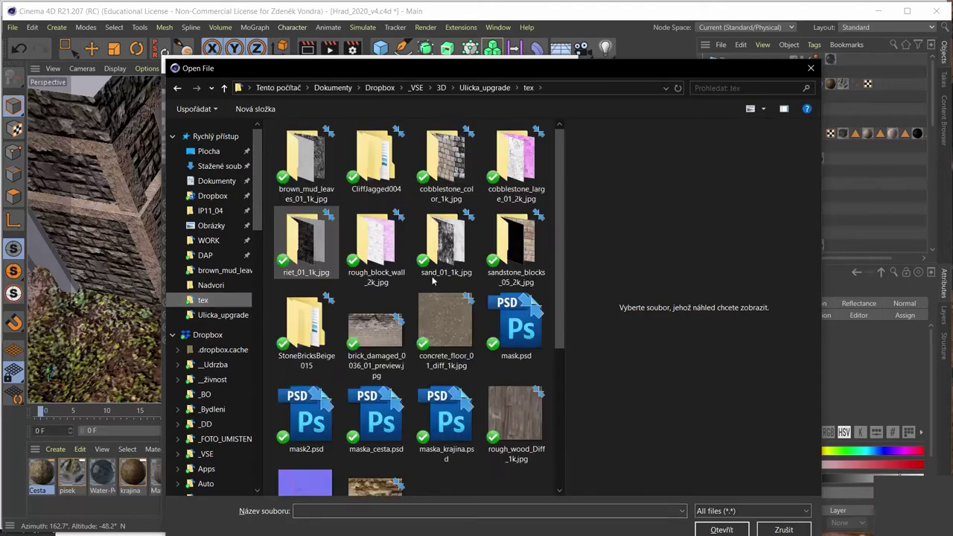
double_click(381, 432)
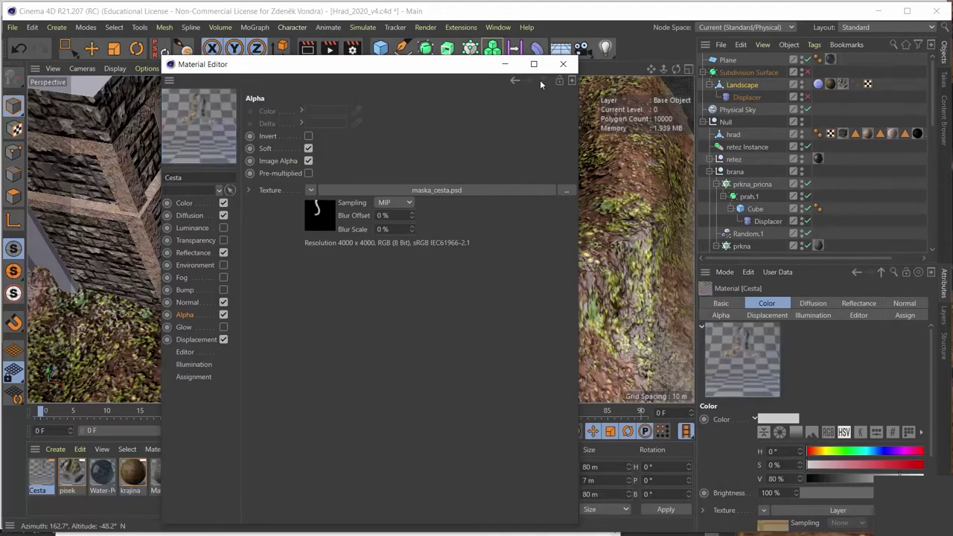
left_click(563, 63)
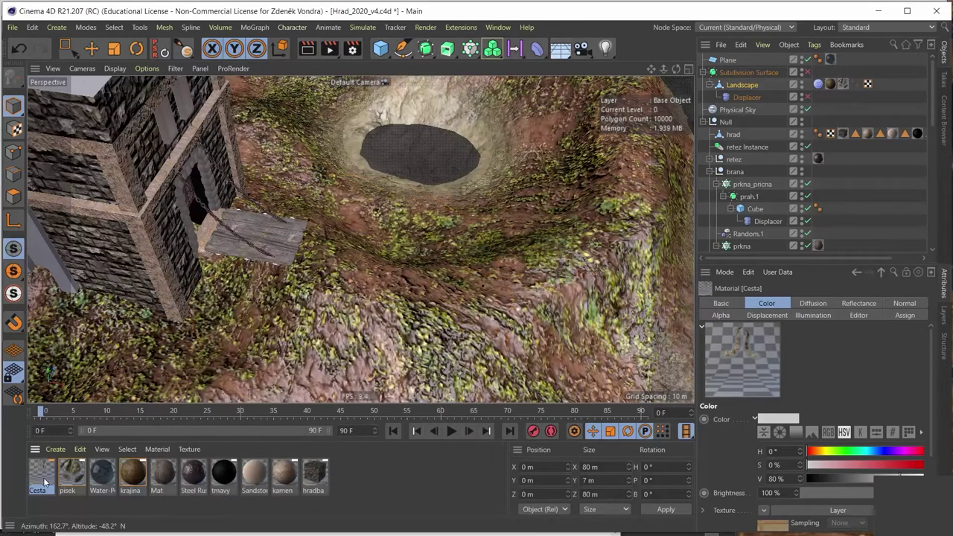
Drop the Cesta material onto the Landscape and reopen it for editing.
left_click_drag(486, 344, 485, 344)
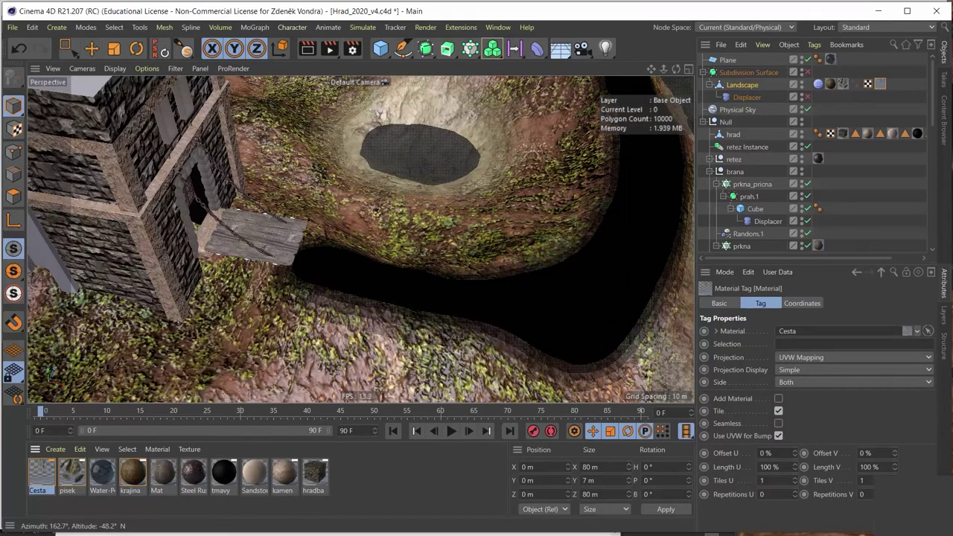
left_click(45, 478)
double_click(44, 476)
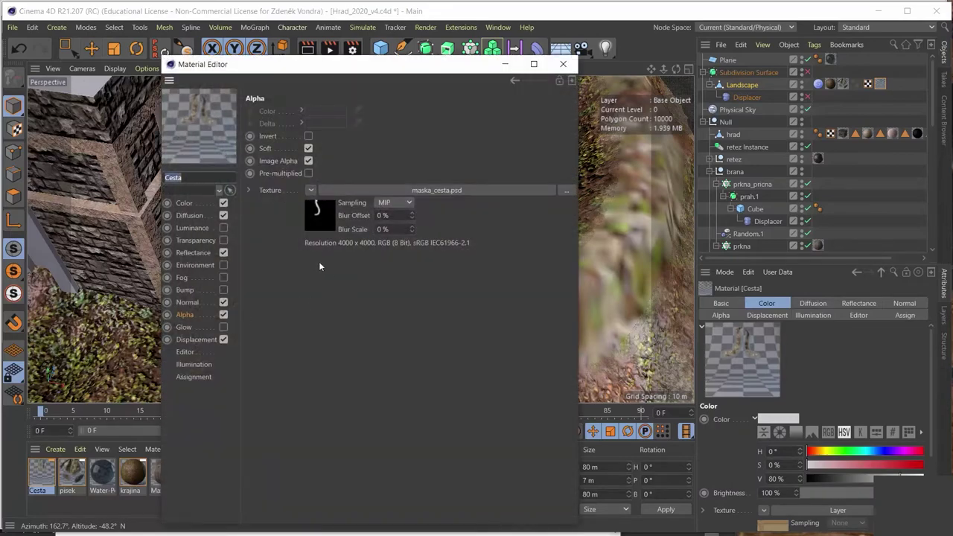
Set Cesta's texture preview size to 2048x2048 (16 MB) and hide the Material Editor.
left_click(184, 352)
left_click(368, 123)
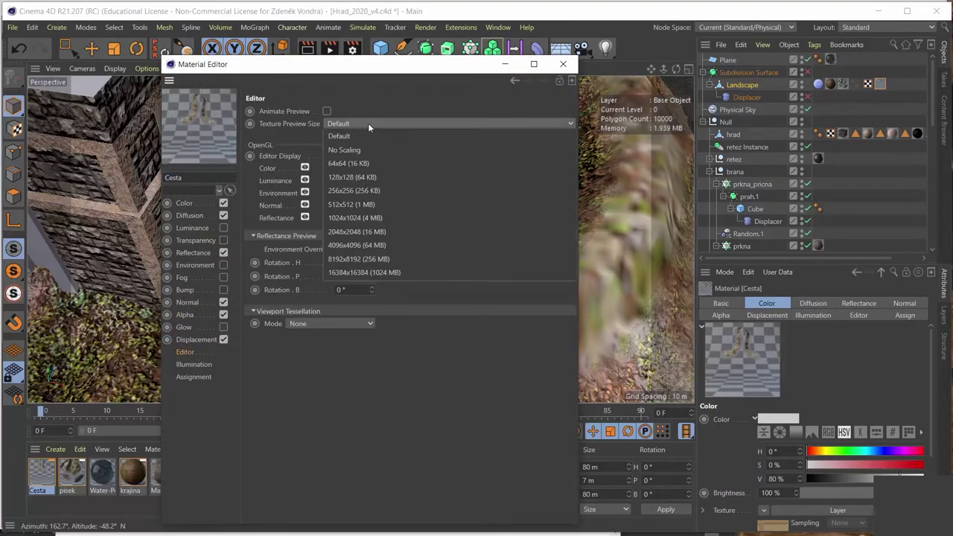
left_click(370, 232)
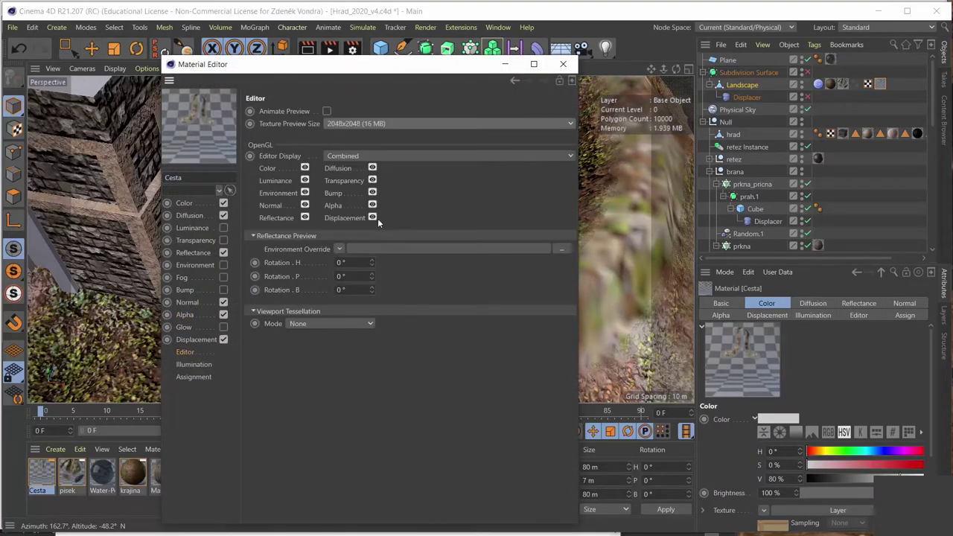
left_click(507, 67)
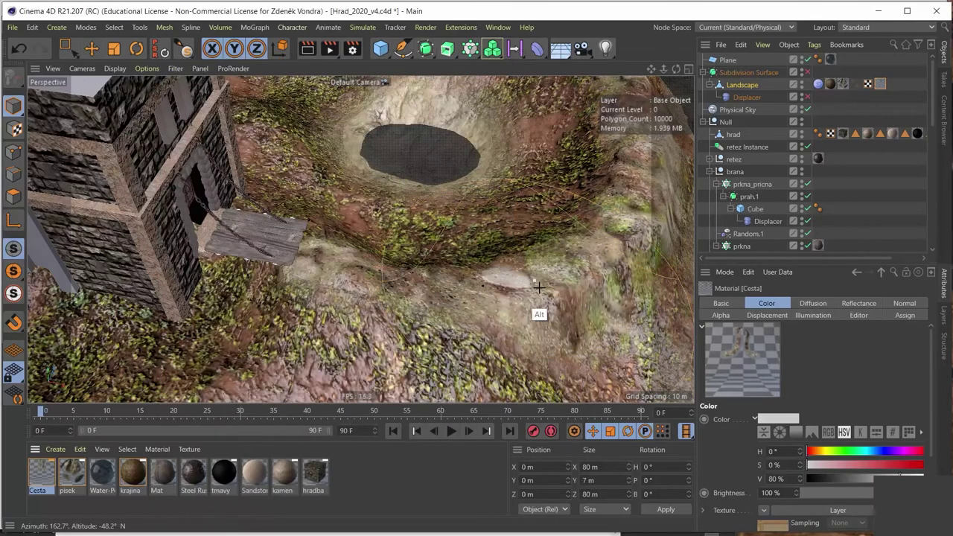
Orbit and dolly in on the dark pit beside the castle, then open the Cesta material.
mouse_move(537, 294)
left_mouse_down("alt")
mouse_move(468, 288)
mouse_move(532, 264)
mouse_move(435, 264)
mouse_move(464, 262)
mouse_move(358, 307)
mouse_move(336, 282)
left_mouse_up("alt")
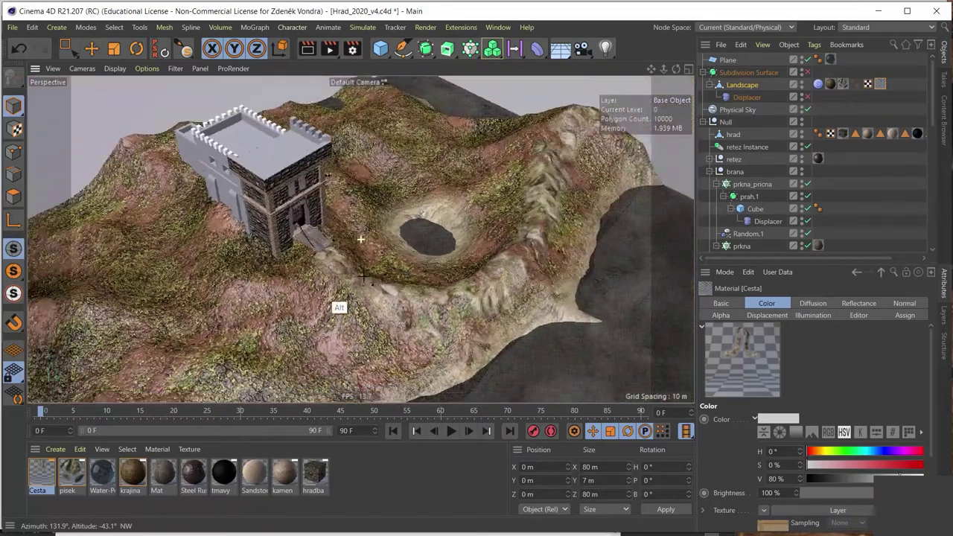
mouse_move(488, 250)
right_mouse_down("alt")
mouse_move(439, 258)
mouse_move(545, 230)
mouse_move(537, 235)
right_mouse_up("alt")
left_click_drag(536, 235, 530, 234, "alt")
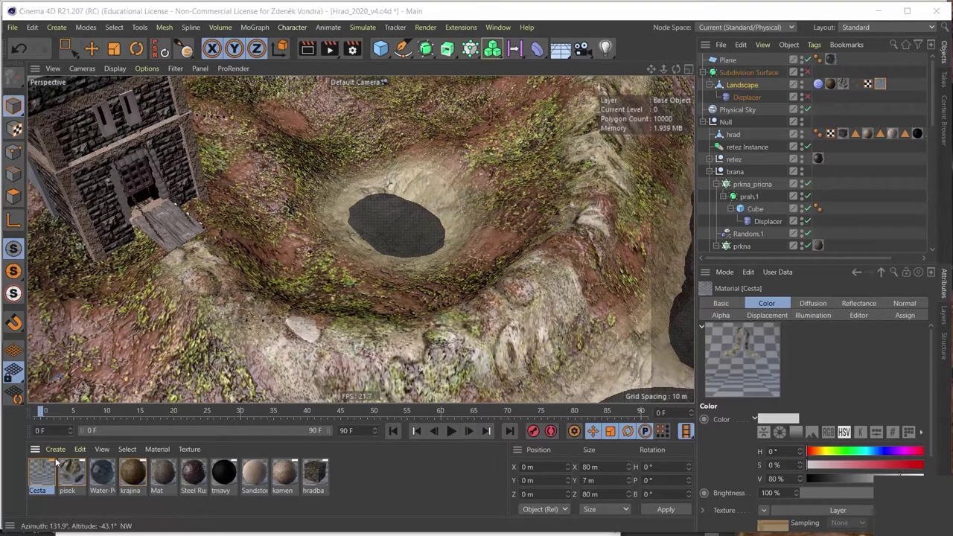
double_click(43, 473)
Shift the view around the pit and reopen Cesta's Material Editor on its Editor page.
left_click(564, 64)
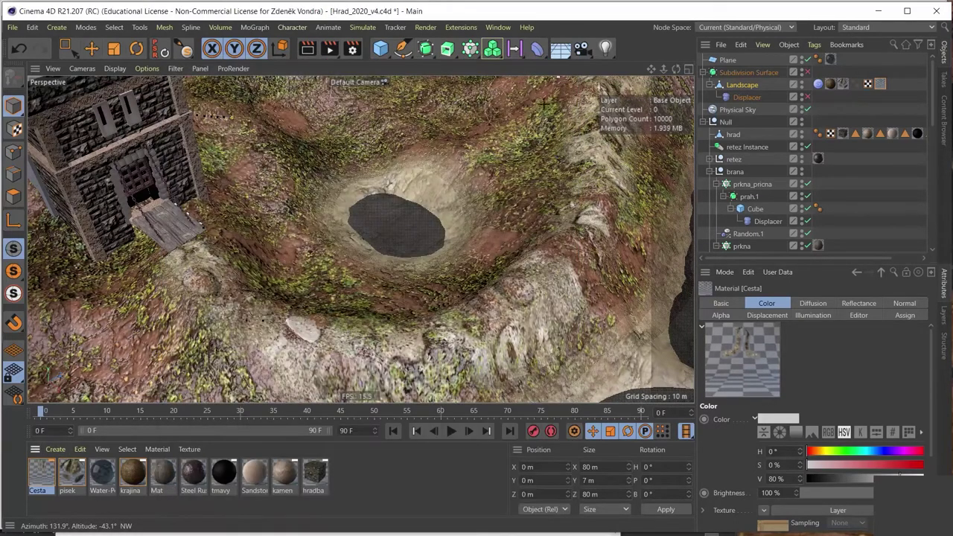
mouse_move(480, 292)
left_mouse_down("alt")
mouse_move(549, 270)
mouse_move(532, 315)
mouse_move(442, 348)
left_mouse_up("alt")
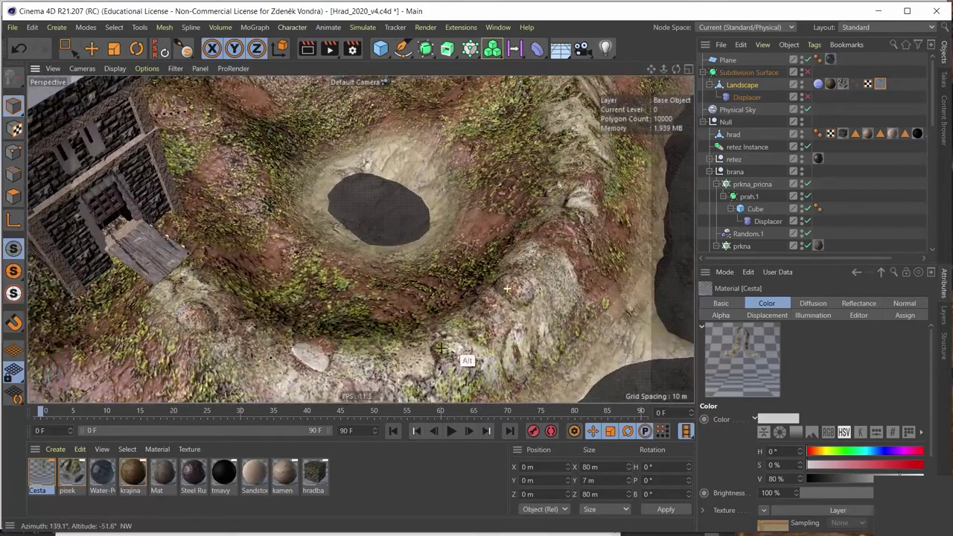
double_click(41, 475)
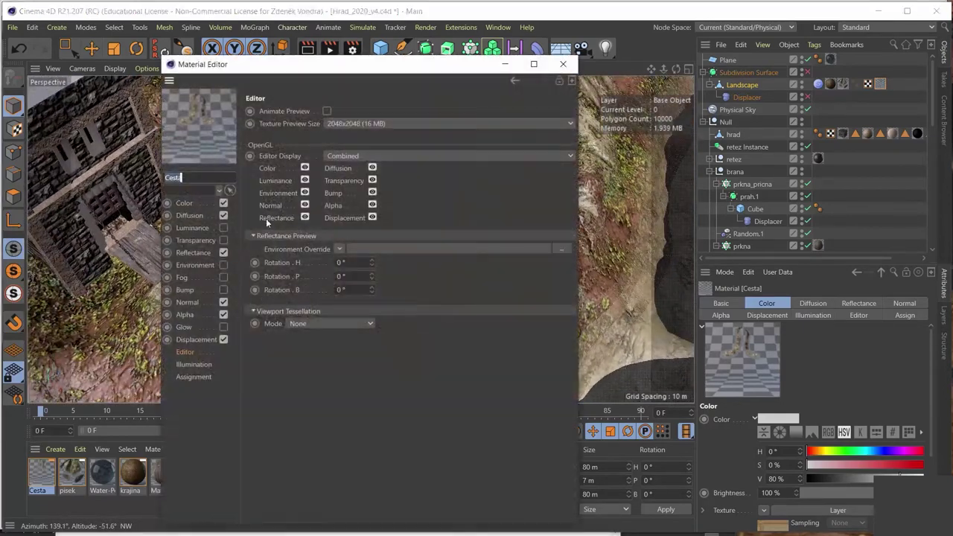
Set the Color channel Layer shader's Transform Scale to 0.01, 0.01, 0.01 and minimize the editor.
left_click(186, 204)
left_click(432, 202)
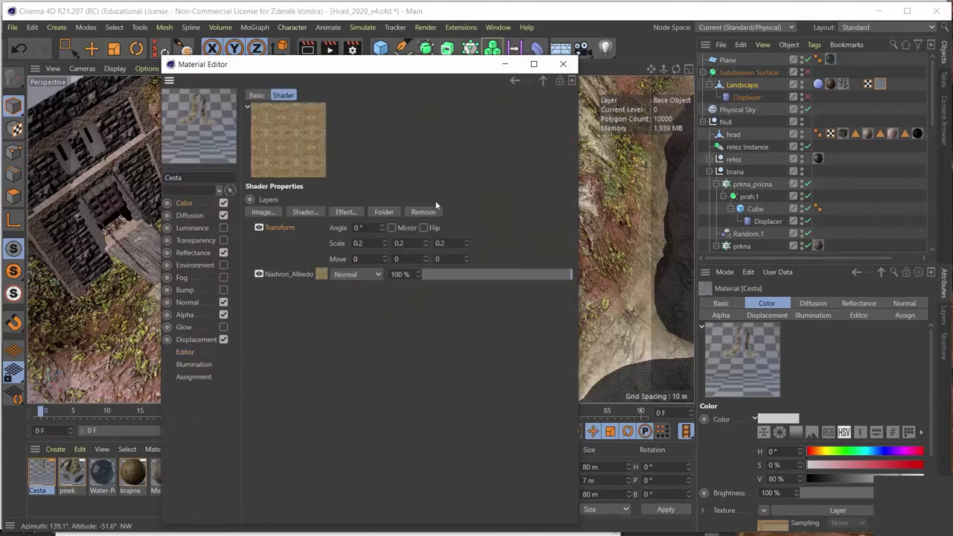
double_click(358, 243)
type("0.0")
type("1")
key("Tab")
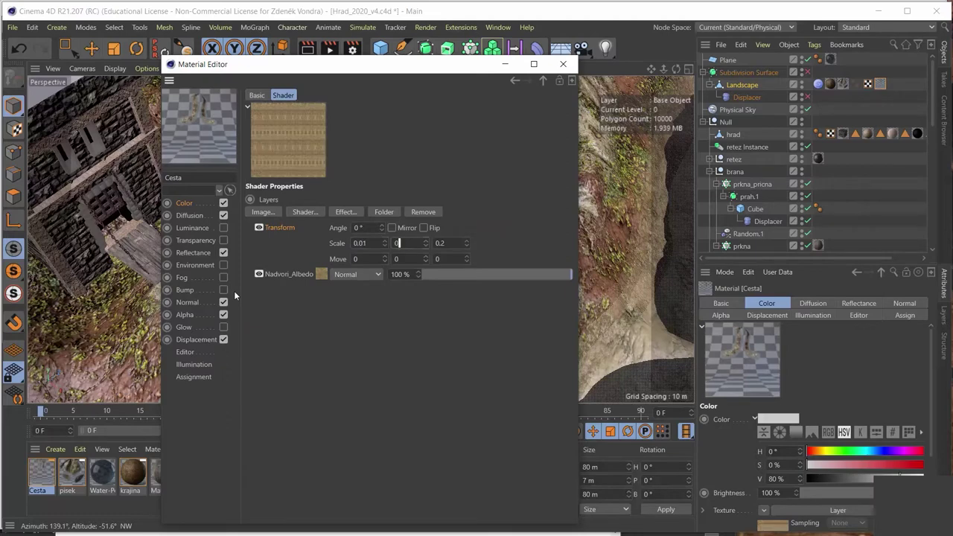
key("Tab")
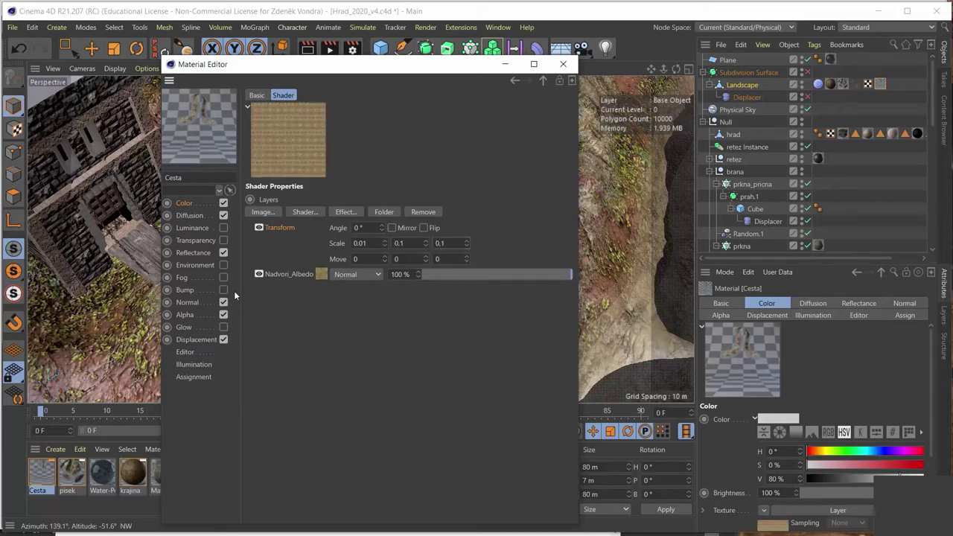
type("1")
type("0")
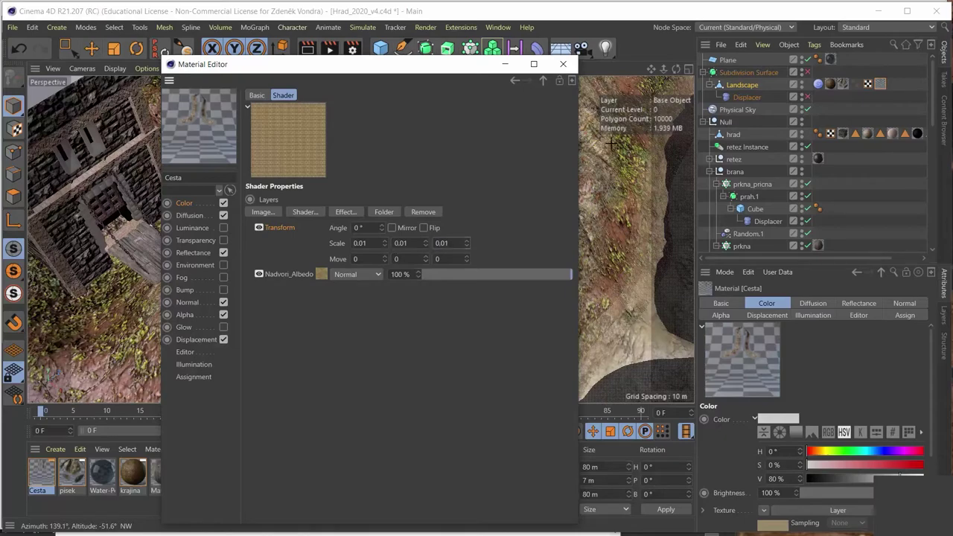
left_click(505, 68)
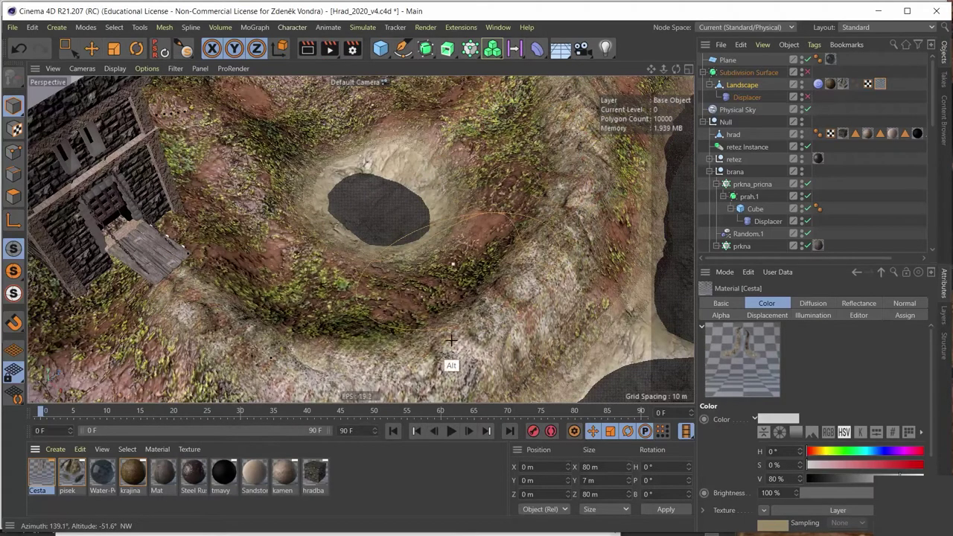
left_click_drag(447, 363, 429, 325, "alt")
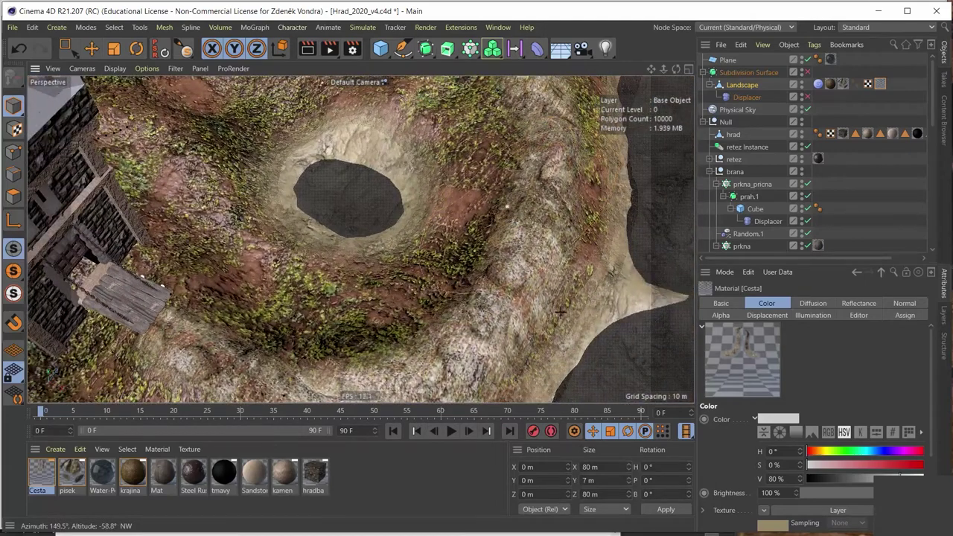
left_click(752, 530)
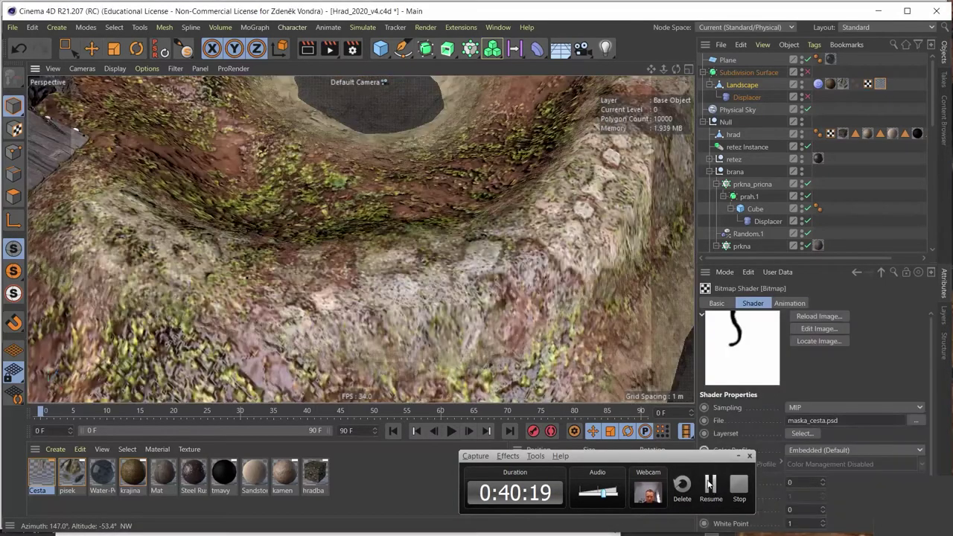
double_click(49, 470)
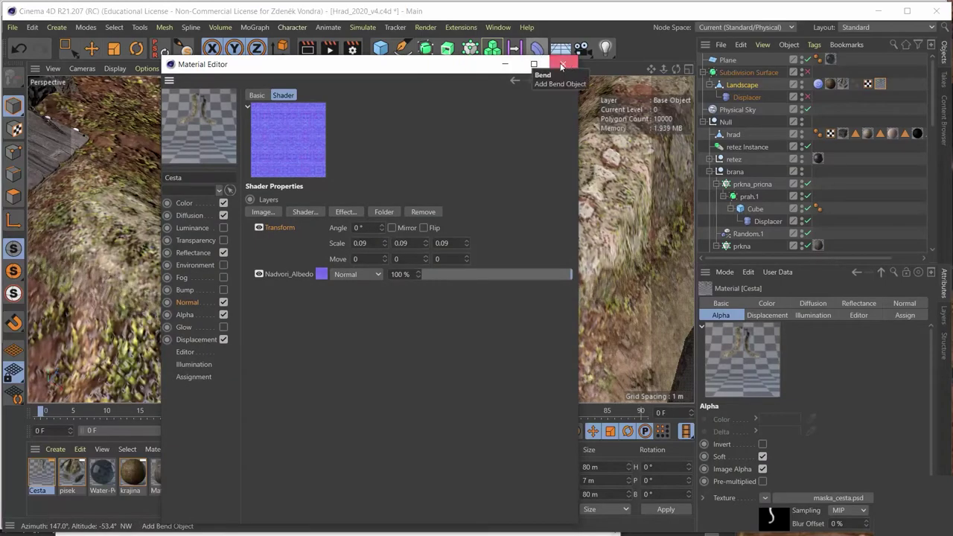
left_click(562, 65)
mouse_move(350, 246)
left_mouse_down("alt")
mouse_move(405, 289)
mouse_move(400, 297)
left_mouse_up("alt")
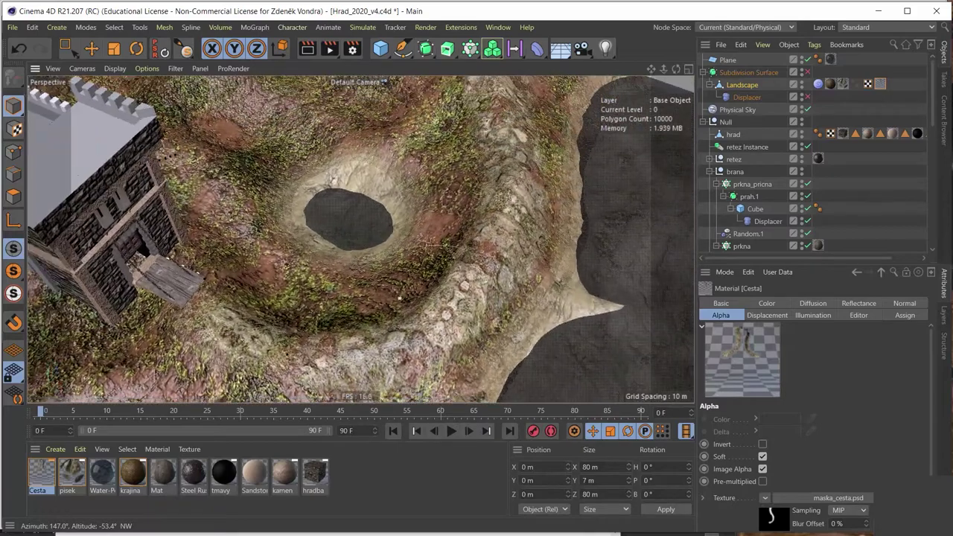
mouse_move(494, 224)
left_mouse_down("alt")
mouse_move(492, 255)
mouse_move(203, 195)
mouse_move(360, 211)
left_mouse_up("alt")
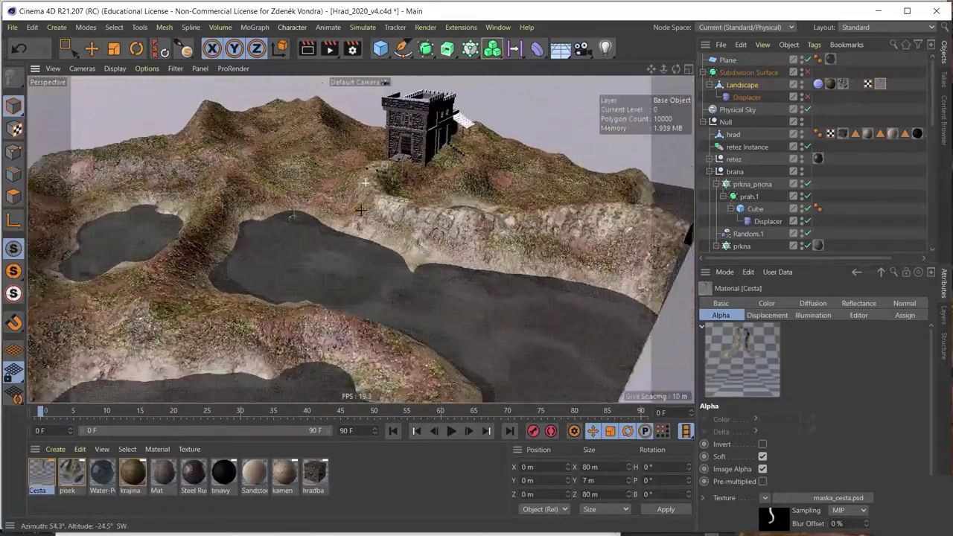
mouse_move(360, 211)
right_mouse_down("alt")
mouse_move(307, 244)
mouse_move(335, 238)
right_mouse_up("alt")
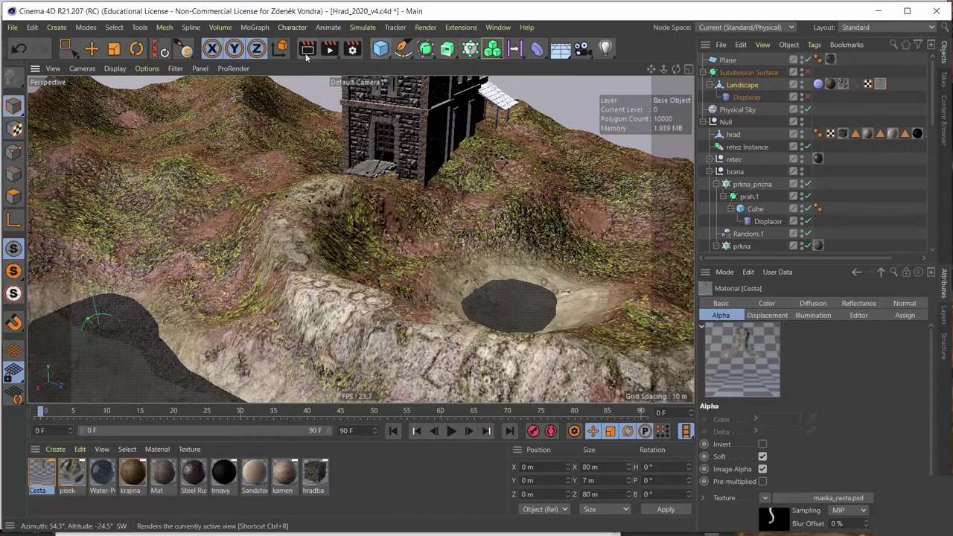
Frame the castle tower above the textured hills and render it to the Picture Viewer.
left_click(329, 48)
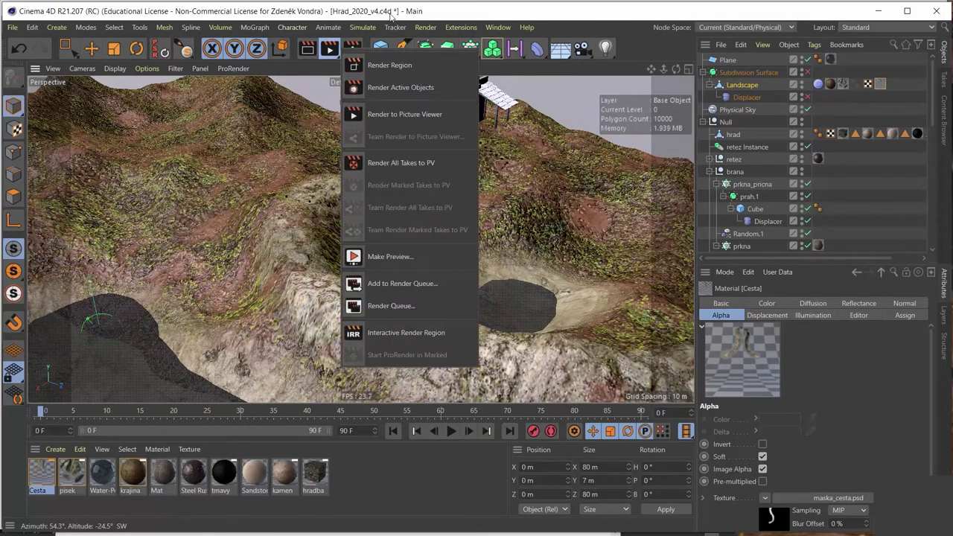
mouse_move(426, 237)
left_mouse_down("alt")
mouse_move(361, 240)
mouse_move(411, 80)
left_mouse_up("alt")
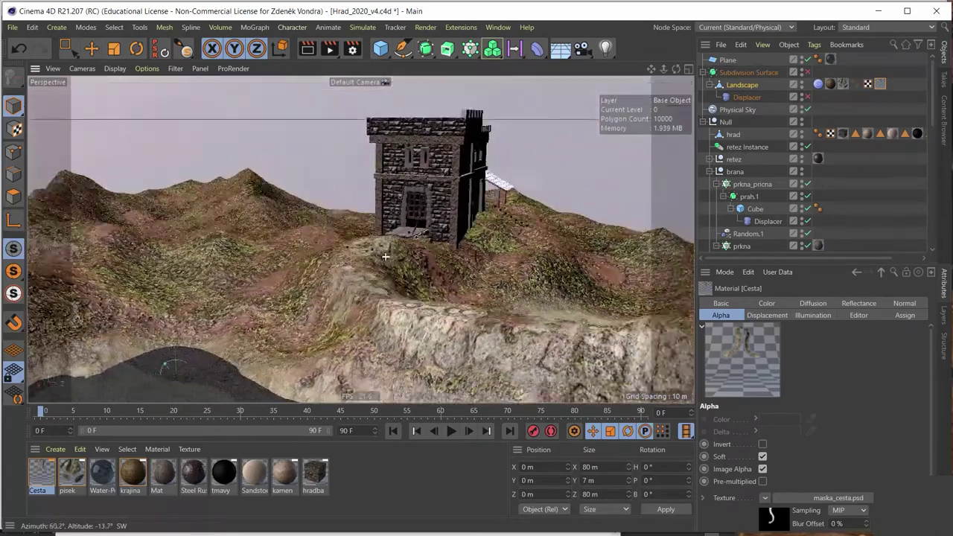
left_click(332, 49)
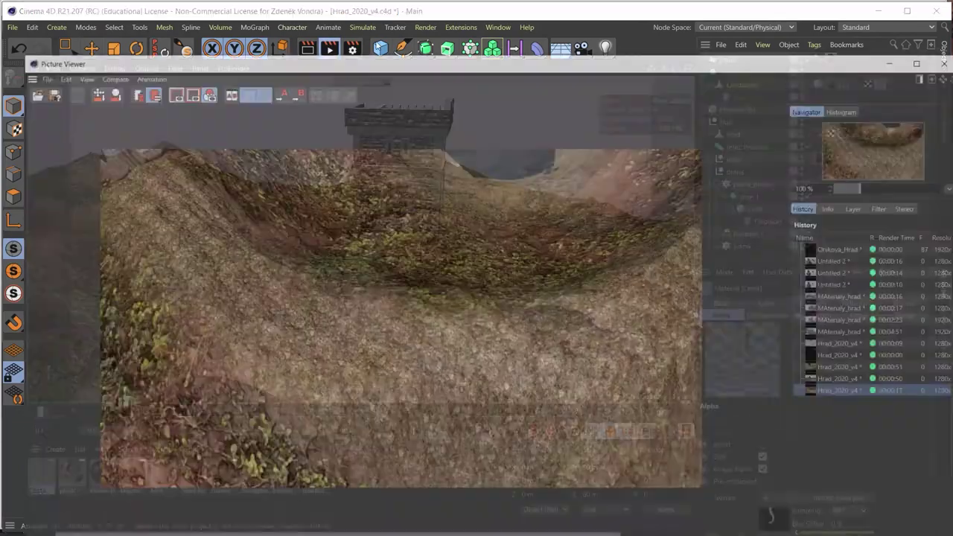
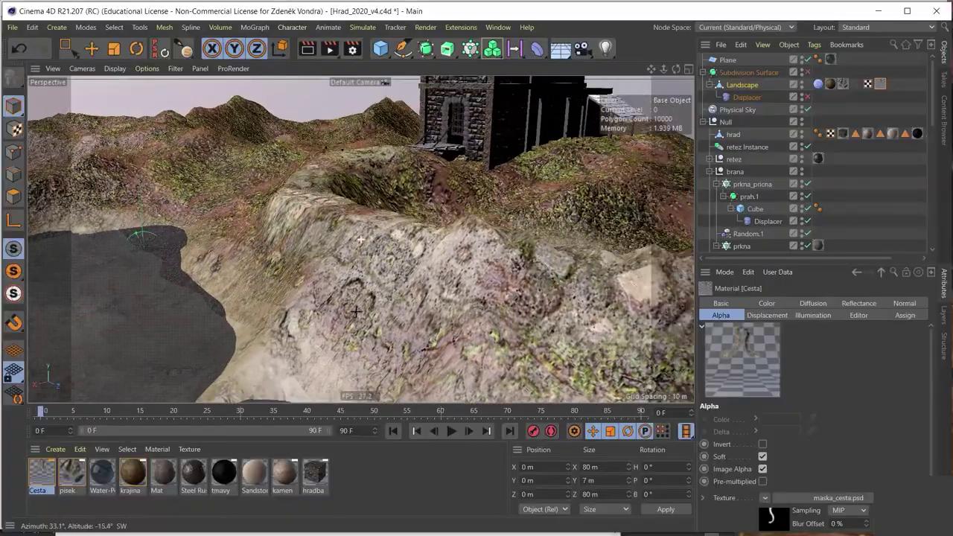
Frame the viewport on the castle's rock pool and select the Physical Sky object.
left_click_drag(388, 365, 384, 380, "alt")
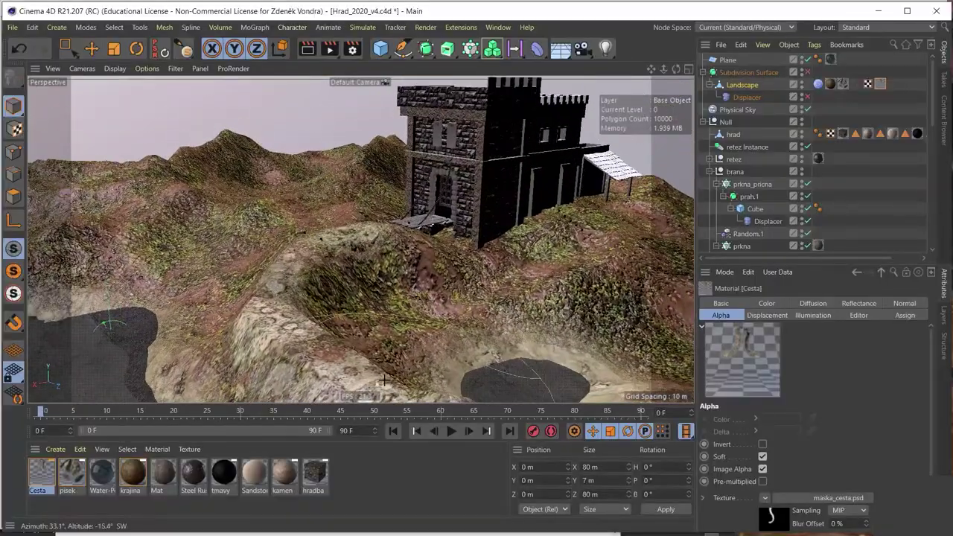
scroll(384, 380, "up", 2)
scroll(422, 277, "up", 3)
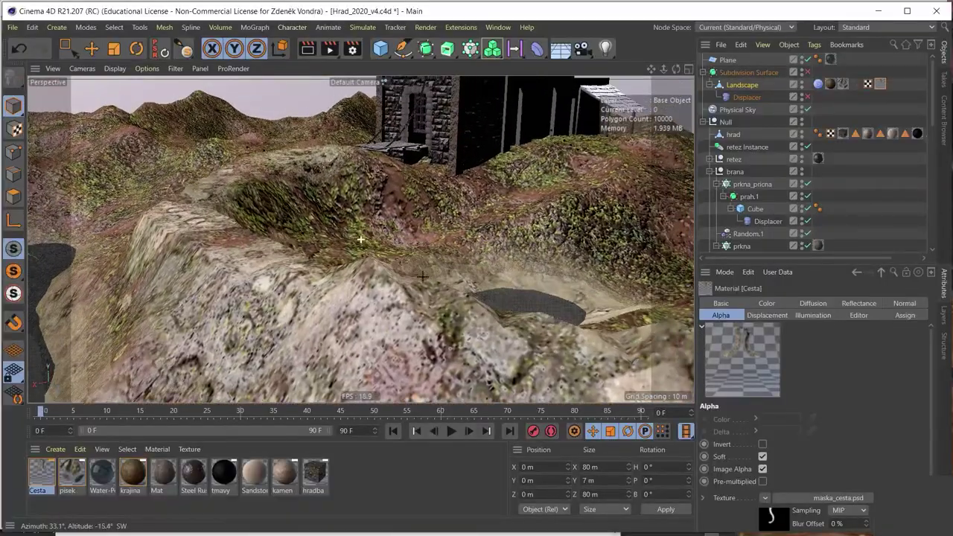
scroll(423, 277, "up", 2)
scroll(345, 275, "up", 2)
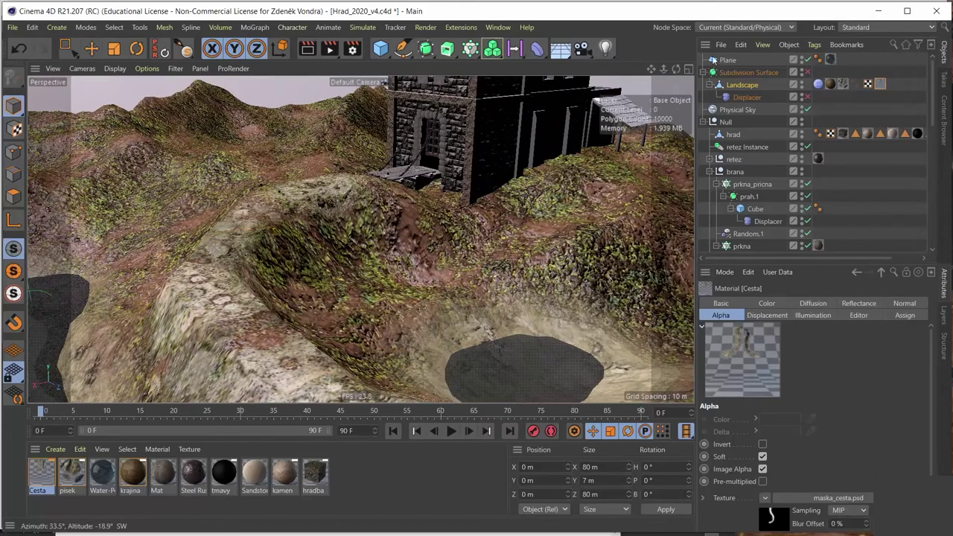
left_click(738, 110)
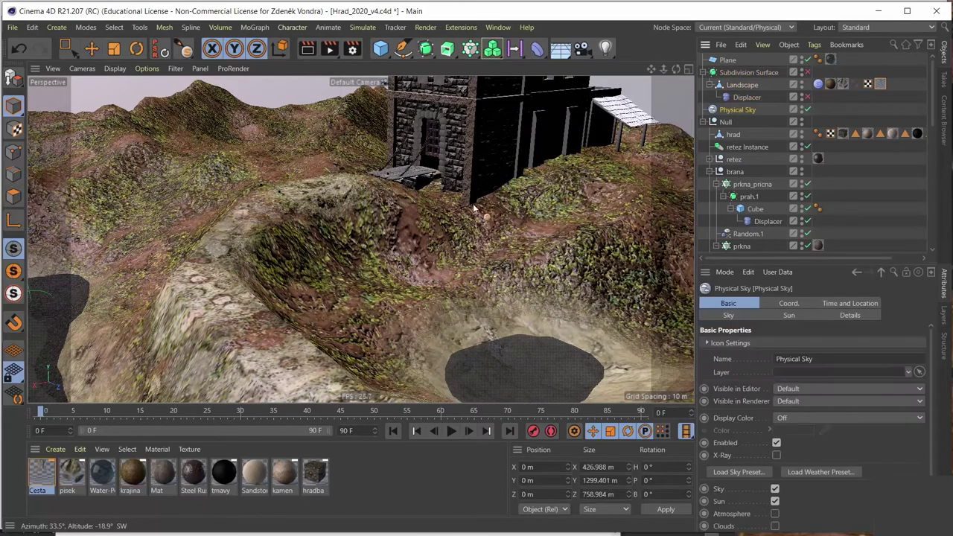
scroll(272, 320, "up", 2)
scroll(265, 327, "up", 2)
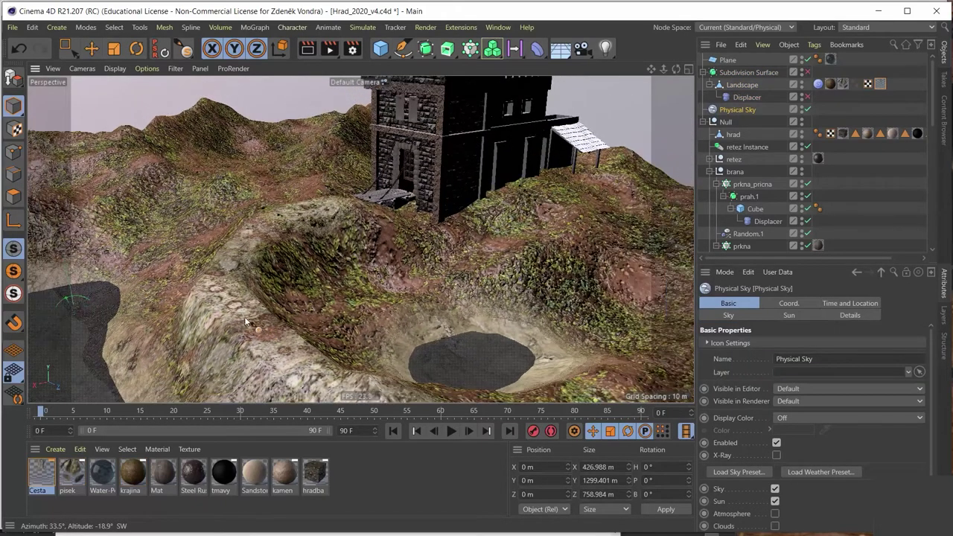
scroll(360, 238, "up", 2)
scroll(361, 238, "up", 2)
scroll(396, 283, "up", 2)
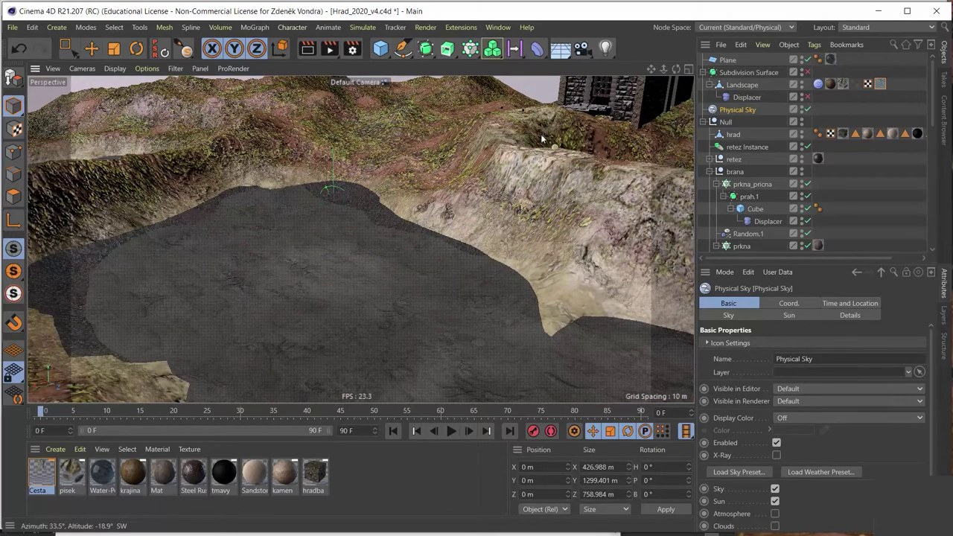
Rotate the Physical Sky to a heading of H 164.679°.
left_click(137, 49)
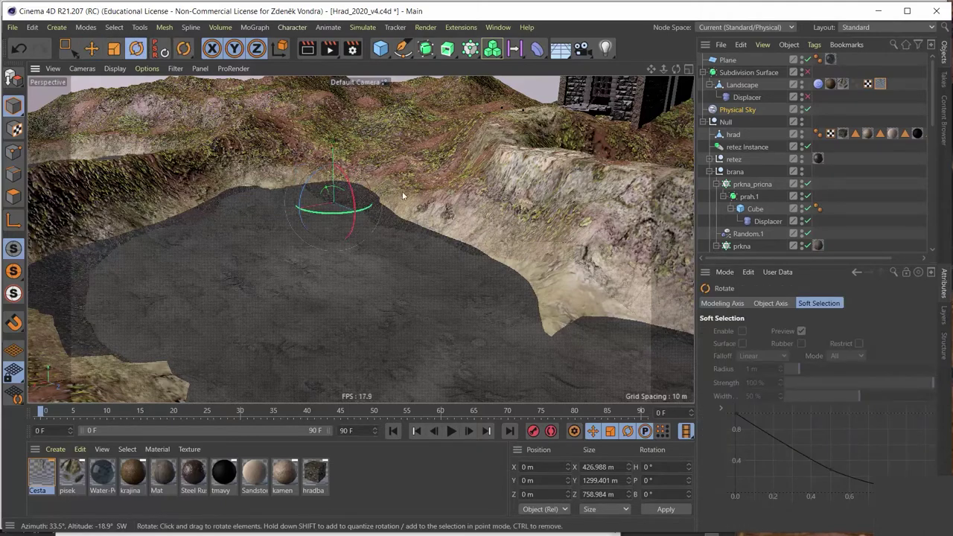
mouse_move(330, 214)
left_mouse_down()
mouse_move(423, 188)
mouse_move(445, 131)
left_mouse_up()
mouse_move(418, 176)
left_mouse_down("alt")
mouse_move(358, 234)
mouse_move(421, 254)
mouse_move(475, 305)
mouse_move(604, 281)
mouse_move(603, 268)
mouse_move(596, 286)
mouse_move(512, 282)
mouse_move(412, 224)
mouse_move(403, 175)
left_mouse_up("alt")
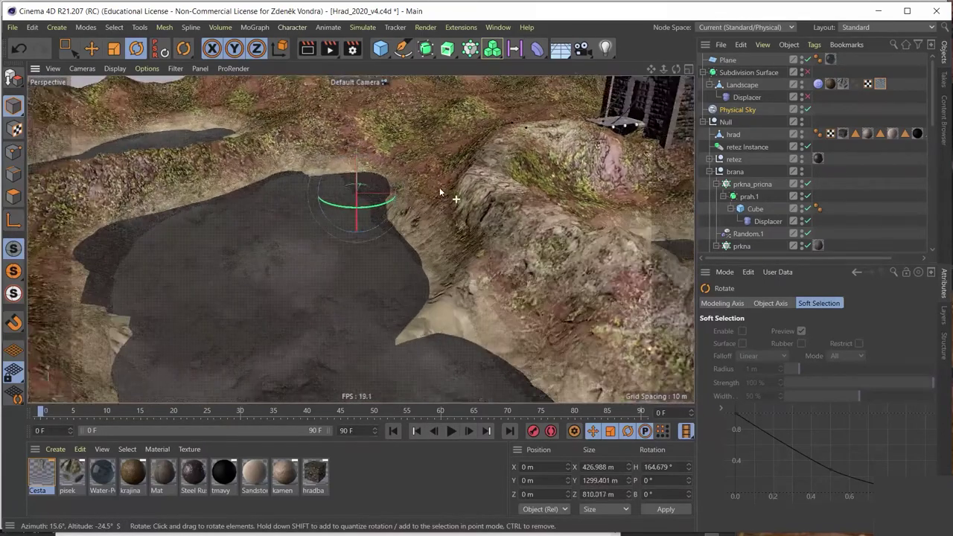
Pan and orbit the viewport to frame the castle tower and terrain again.
mouse_move(447, 196)
middle_mouse_down("alt")
mouse_move(370, 236)
mouse_move(311, 250)
middle_mouse_up("alt")
mouse_move(311, 249)
left_mouse_down("alt")
mouse_move(391, 221)
mouse_move(386, 273)
left_mouse_up("alt")
mouse_move(386, 272)
right_mouse_down("alt")
mouse_move(403, 221)
mouse_move(389, 225)
right_mouse_up("alt")
middle_click_drag(390, 225, 398, 268, "alt")
left_click_drag(399, 255, 417, 246, "alt")
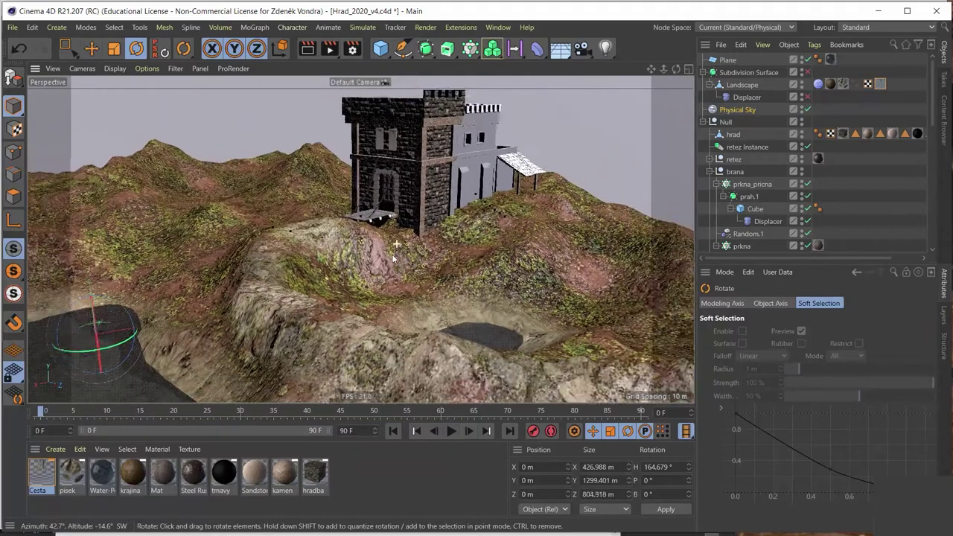
Start a Picture Viewer render of the castle view, then minimise the viewer.
left_click(332, 49)
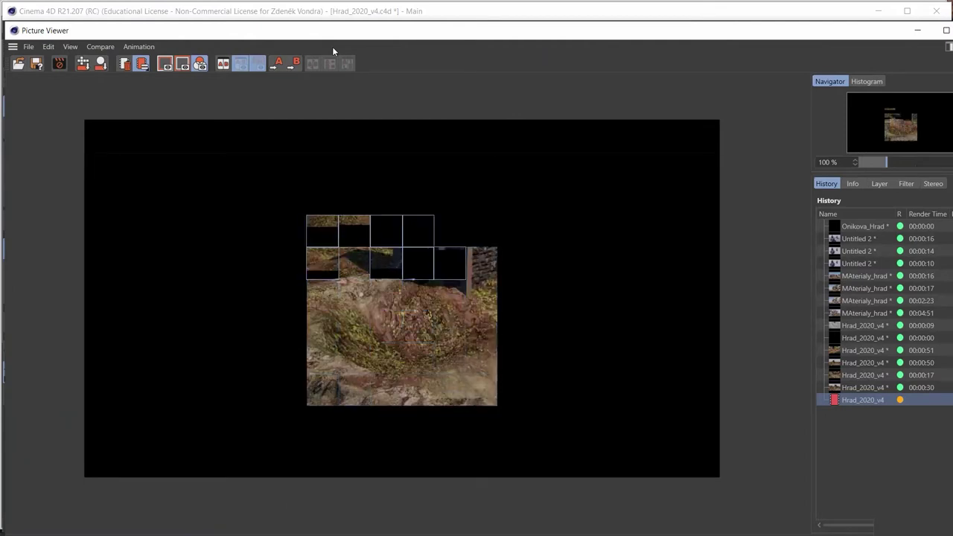
left_click(436, 12)
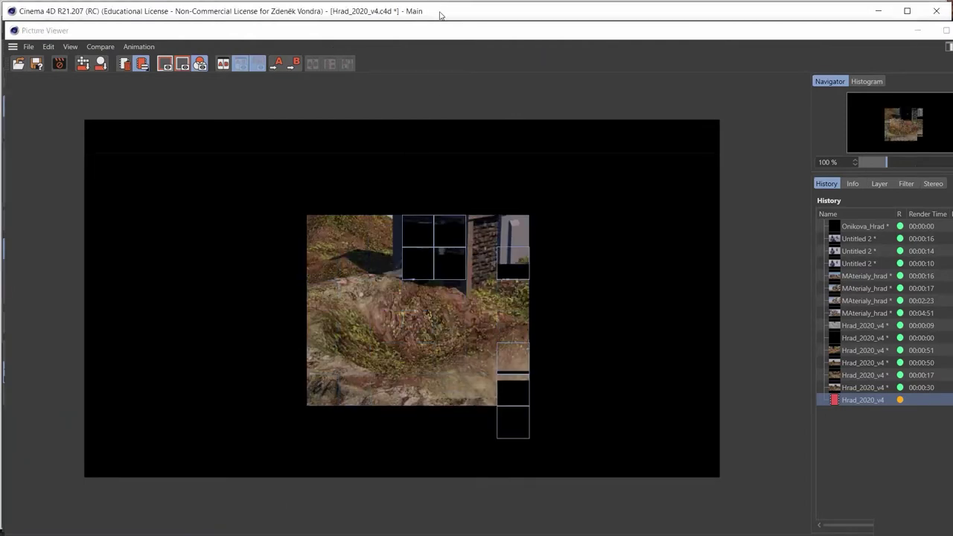
left_click(918, 30)
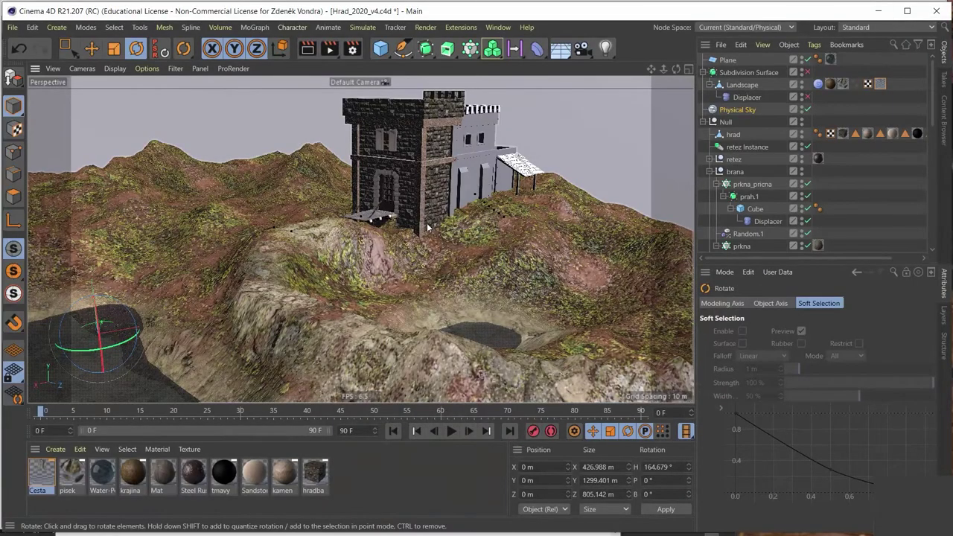
Switch to the Land_0001.c4d project from the V popup's Projects list.
key("v")
mouse_move(420, 256)
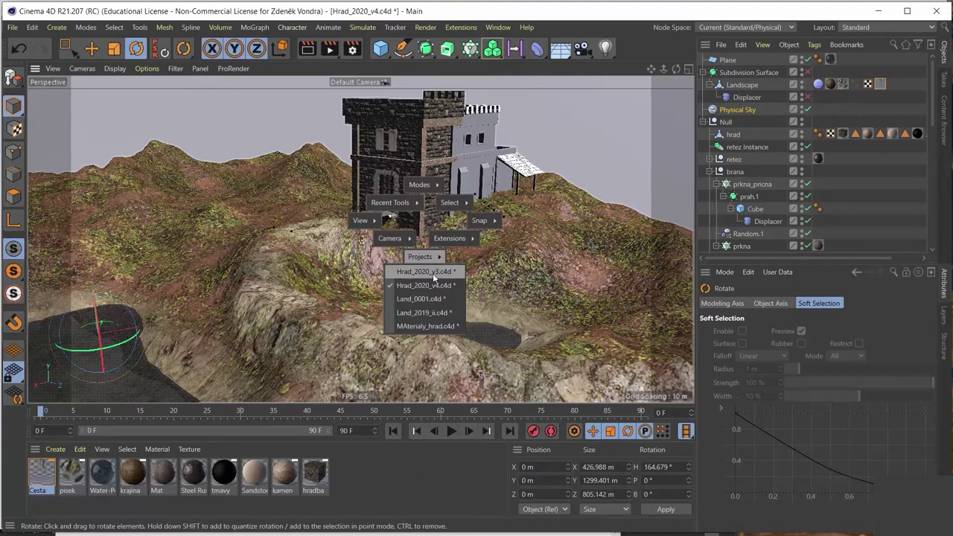
left_click(434, 300)
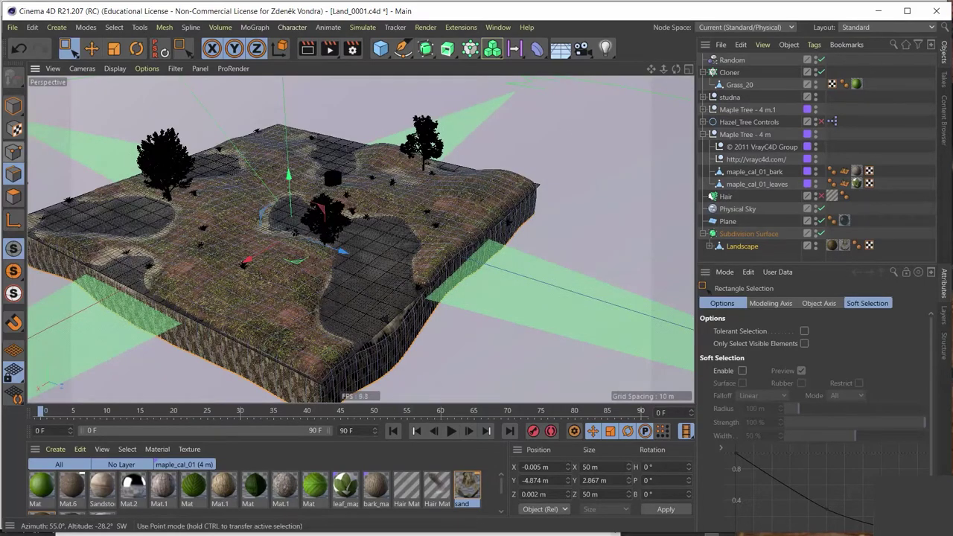
scroll(219, 216, "up", 3)
scroll(220, 216, "up", 3)
scroll(220, 216, "up", 2)
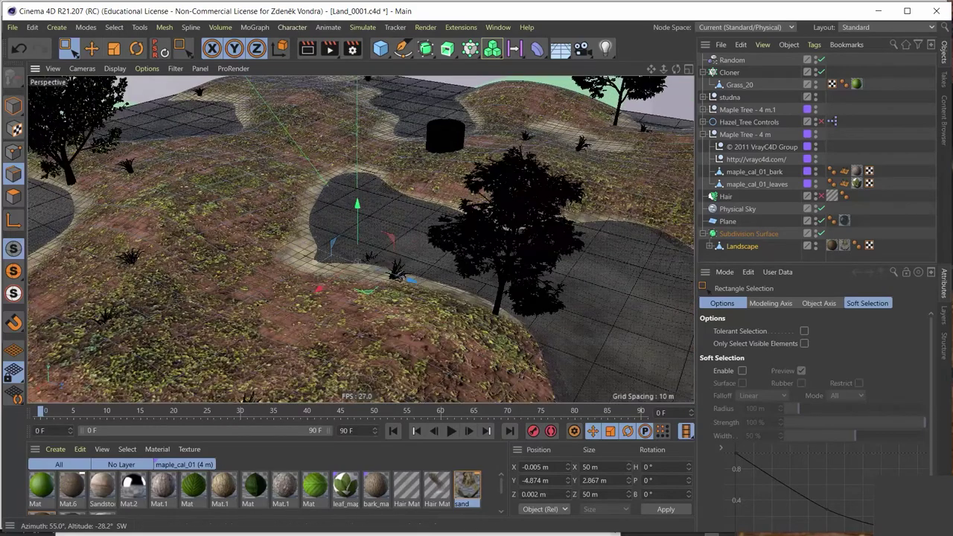
left_click(115, 69)
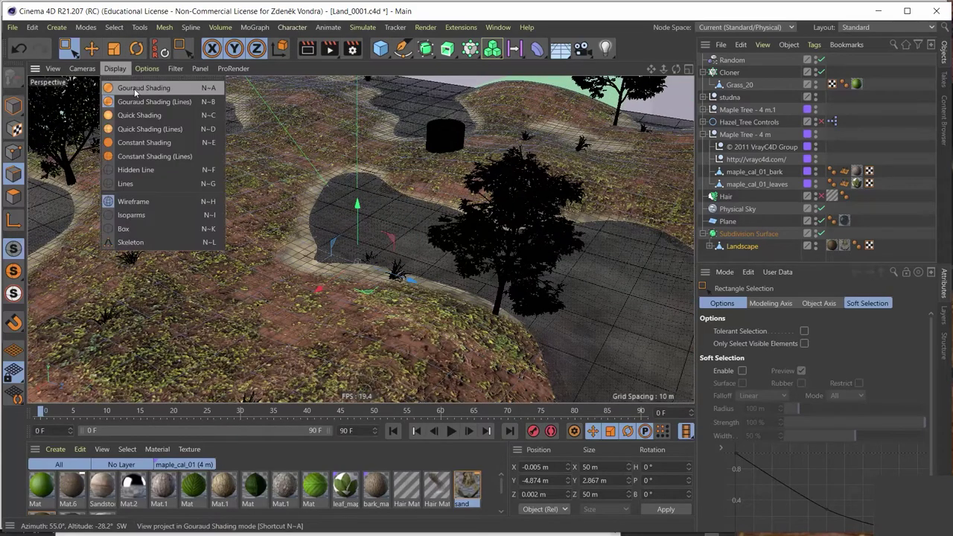
left_click(134, 88)
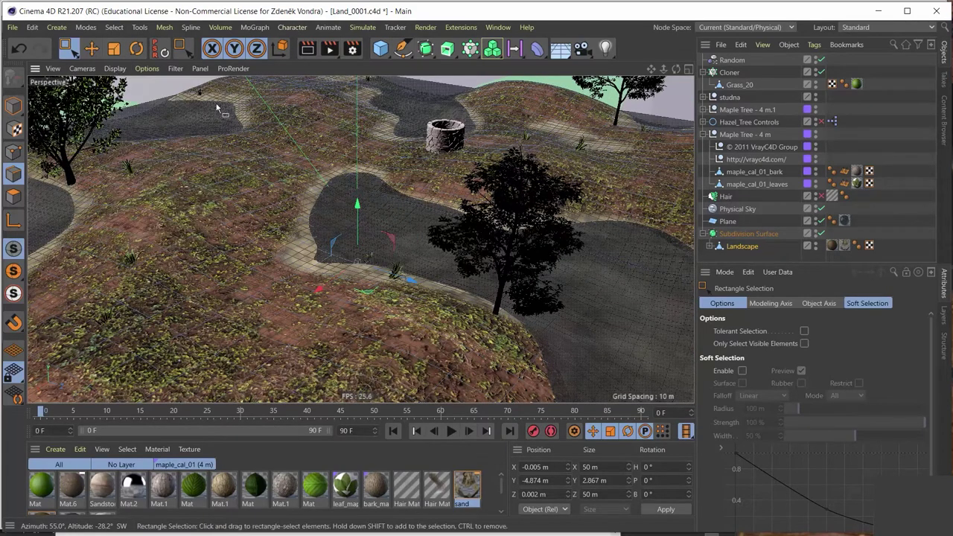
middle_click(494, 262)
key("super")
key("super")
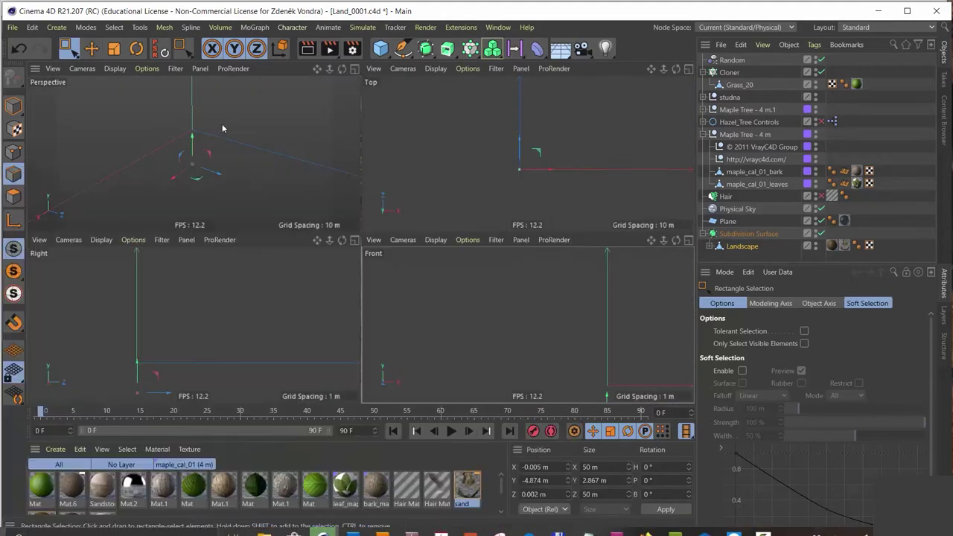
middle_click(222, 125)
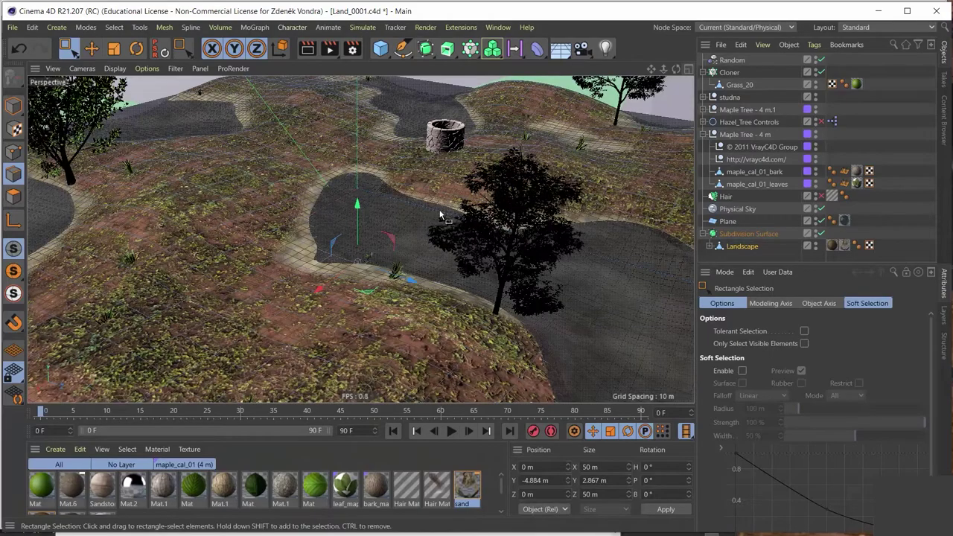
mouse_move(363, 174)
left_mouse_down("alt")
mouse_move(274, 164)
mouse_move(100, 185)
mouse_move(182, 178)
mouse_move(417, 239)
mouse_move(622, 265)
mouse_move(374, 255)
mouse_move(428, 281)
left_mouse_up("alt")
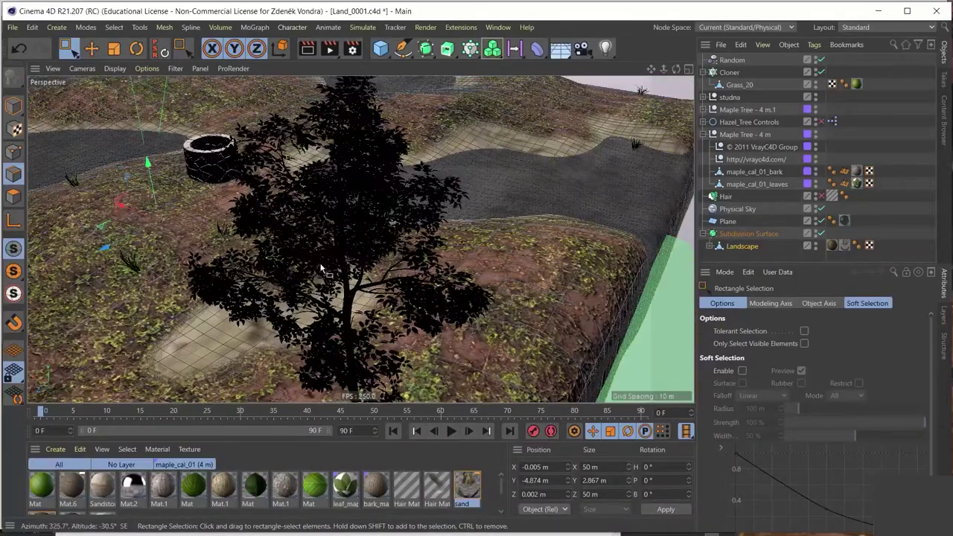
scroll(323, 253, "up", 3)
mouse_move(323, 252)
left_mouse_down("alt")
mouse_move(395, 209)
mouse_move(585, 270)
left_mouse_up("alt")
scroll(347, 213, "down", 2)
scroll(347, 213, "down", 3)
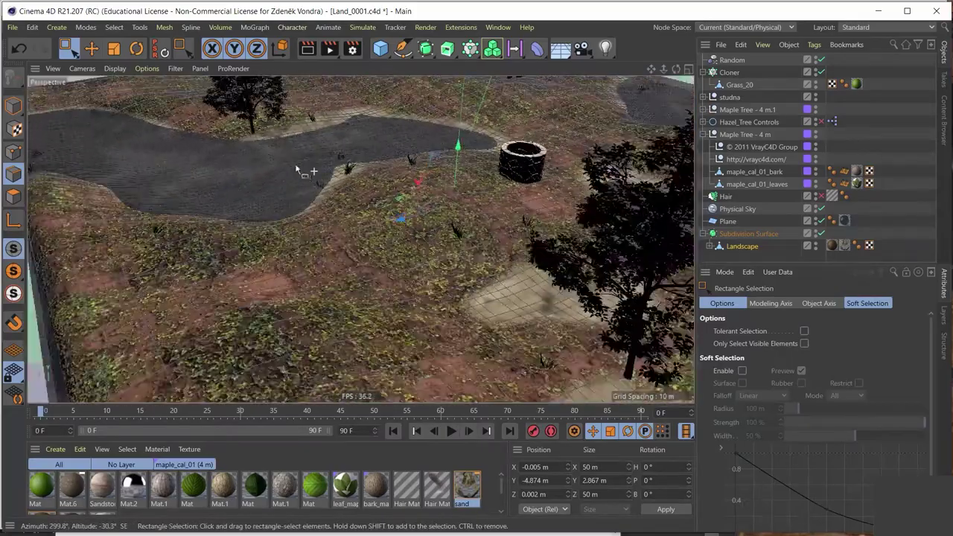
scroll(435, 281, "down", 3)
scroll(435, 281, "down", 2)
scroll(367, 290, "up", 2)
scroll(367, 291, "up", 3)
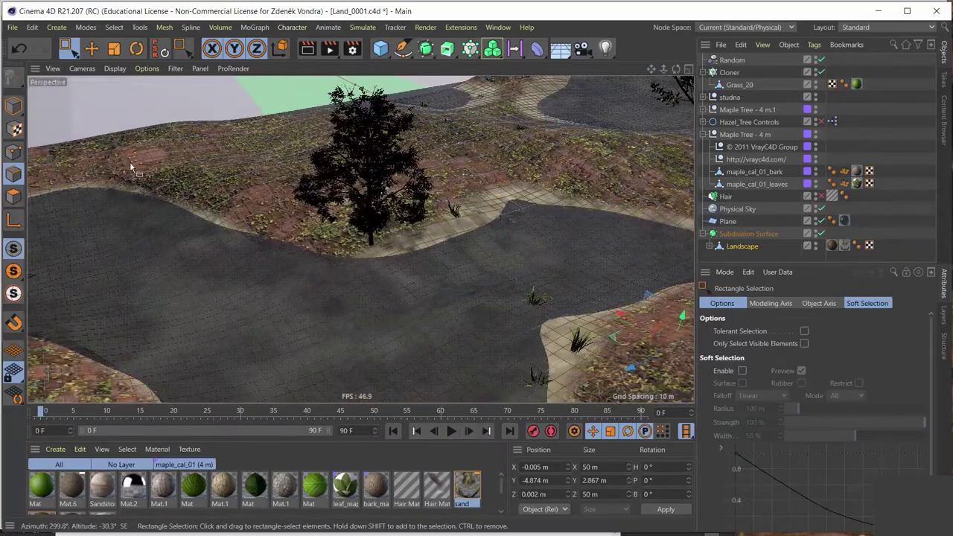
left_click_drag(367, 290, 290, 181, "alt")
scroll(456, 326, "up", 2)
scroll(457, 327, "up", 1)
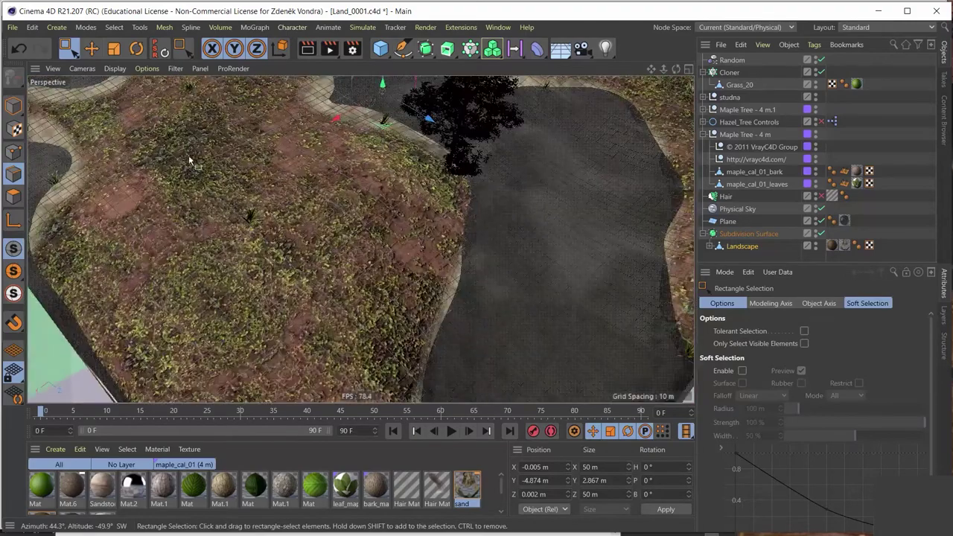
scroll(335, 298, "up", 1)
scroll(234, 276, "up", 1)
scroll(234, 271, "down", 2)
mouse_move(234, 271)
left_mouse_down("alt")
mouse_move(415, 248)
mouse_move(322, 294)
left_mouse_up("alt")
middle_click_drag(362, 238, 298, 291, "alt")
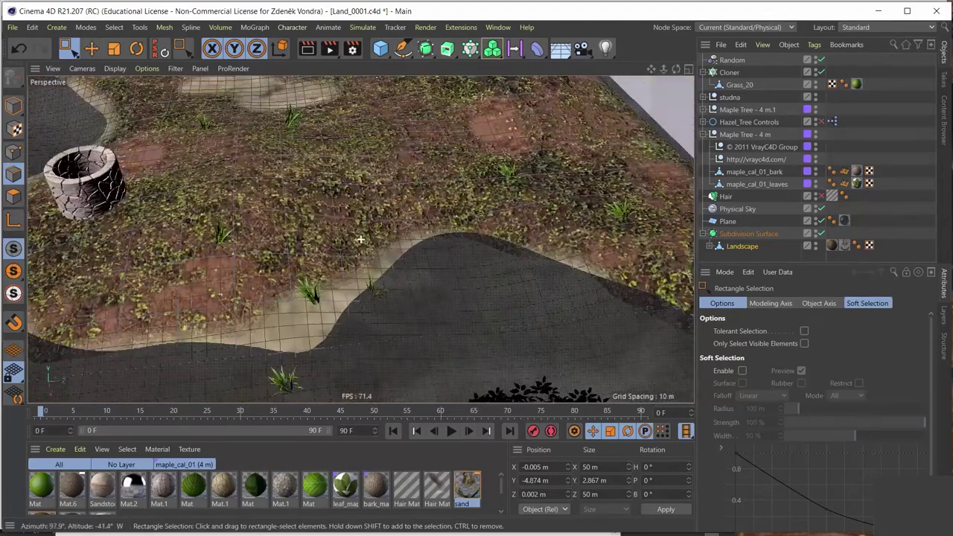
scroll(287, 295, "up", 2)
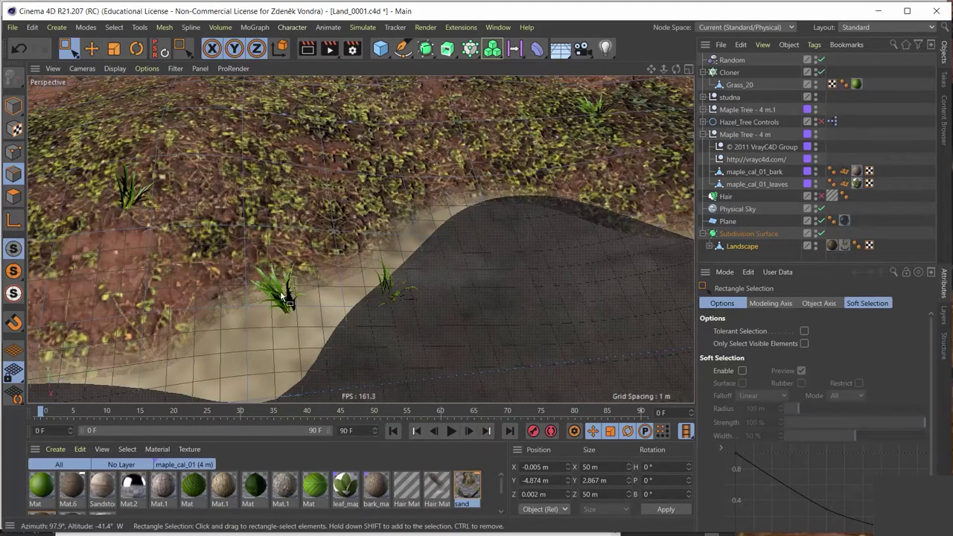
Select Landscape and Grass_20, play the timeline to update the clones, and view at ground level.
left_click(740, 244)
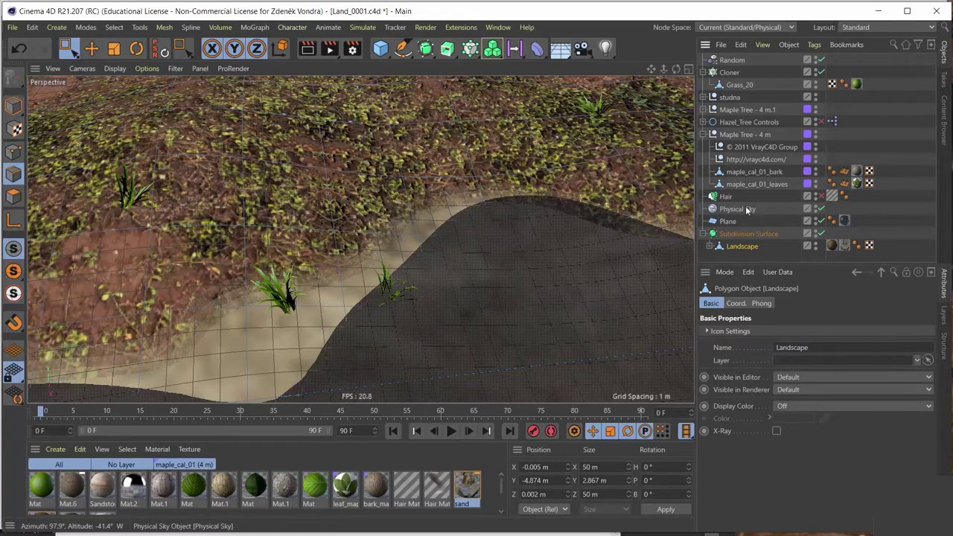
left_click(737, 85)
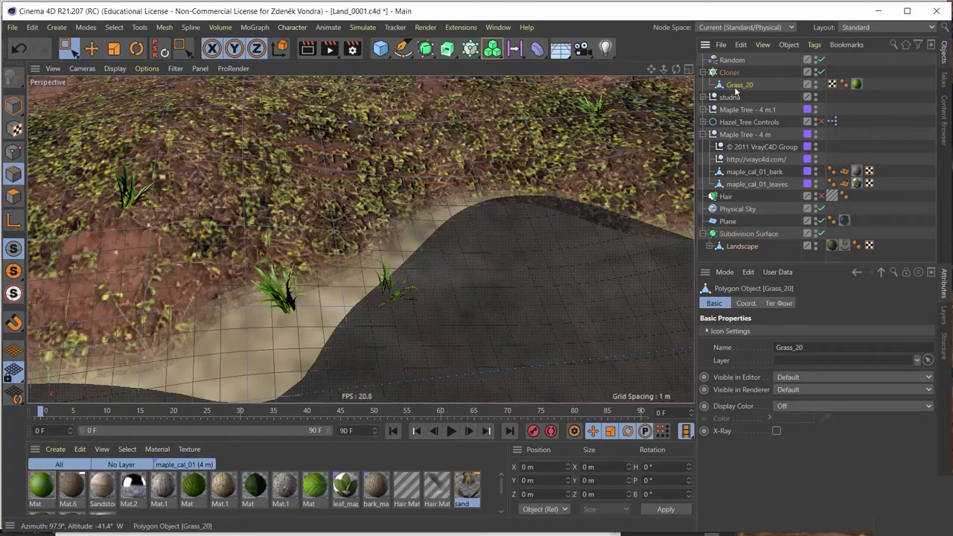
key("F6")
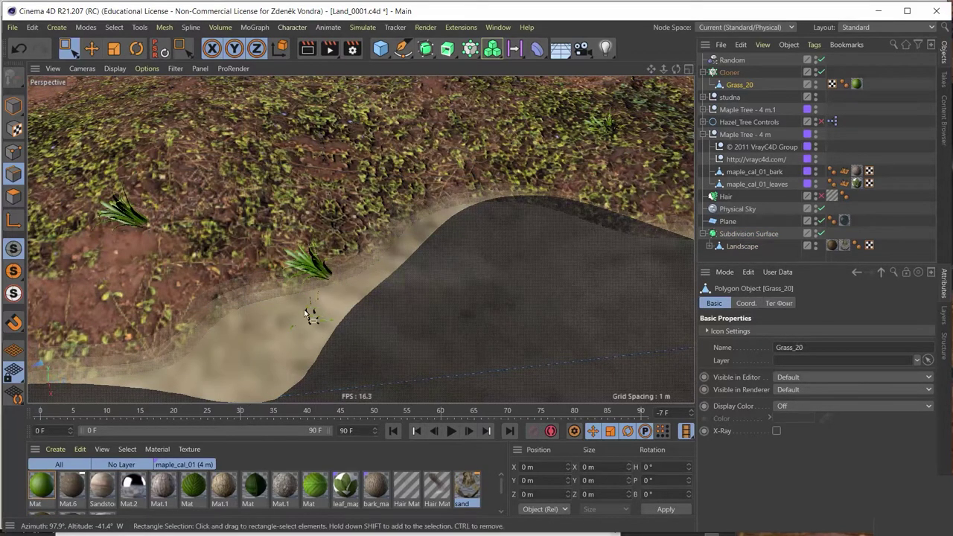
mouse_move(132, 216)
left_mouse_down("alt")
mouse_move(221, 162)
mouse_move(189, 209)
mouse_move(123, 248)
mouse_move(131, 248)
left_mouse_up("alt")
scroll(130, 250, "down", 5)
scroll(130, 251, "down", 3)
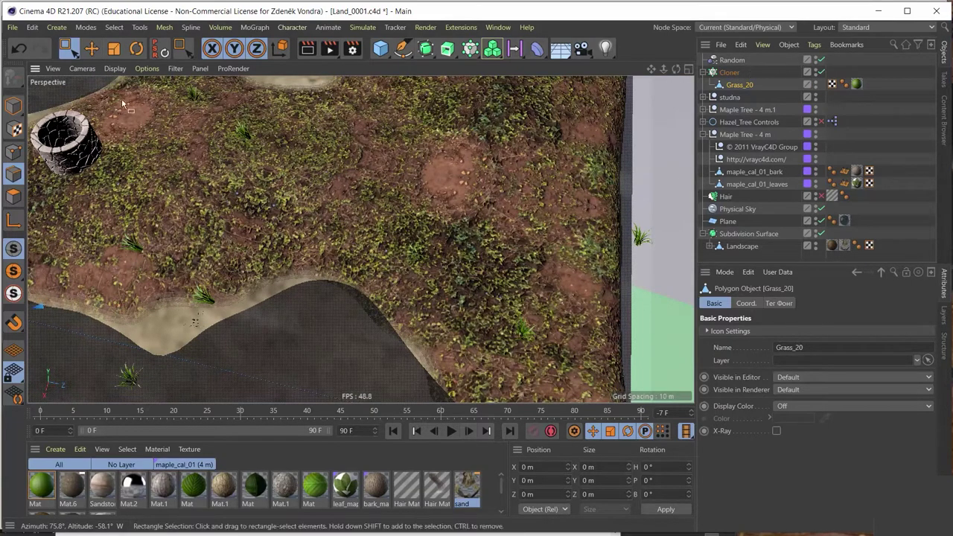
Switch to Model mode and select the grass Cloner to display its settings.
left_click(11, 108)
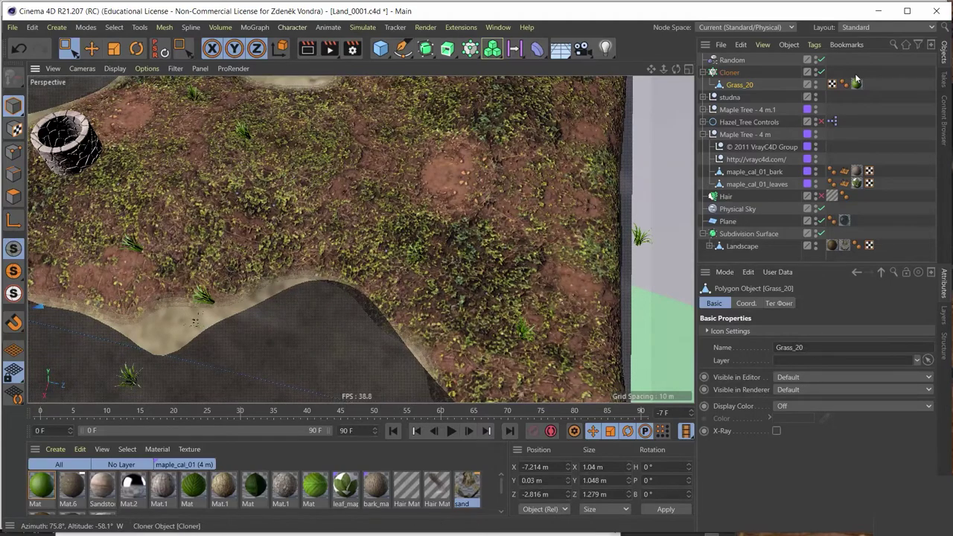
left_click(730, 73)
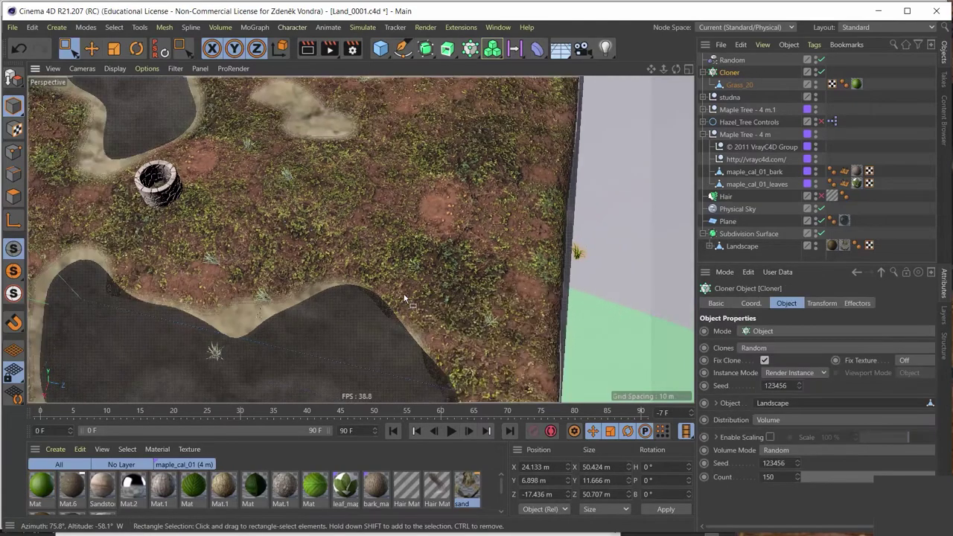
scroll(501, 157, "down", 5)
left_click_drag(501, 157, 463, 115, "alt")
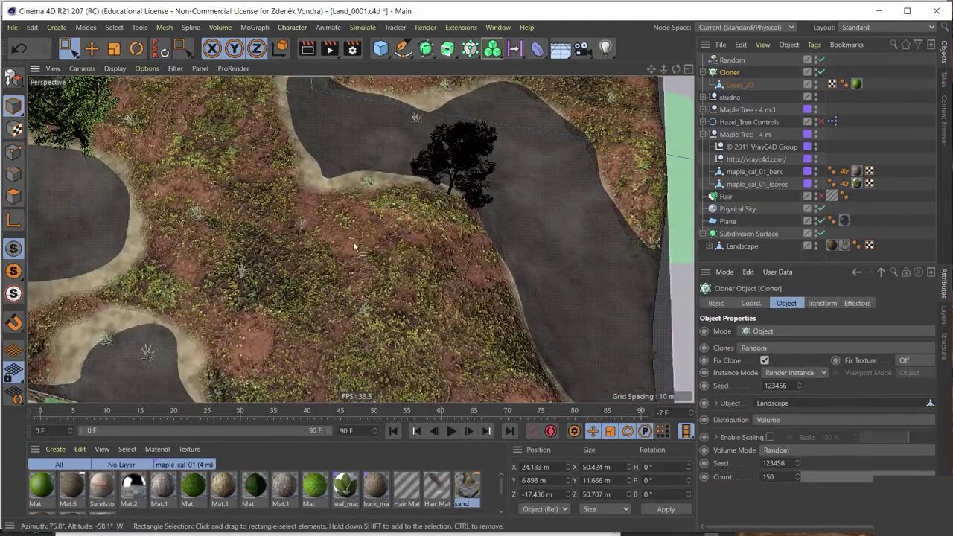
scroll(453, 242, "up", 8)
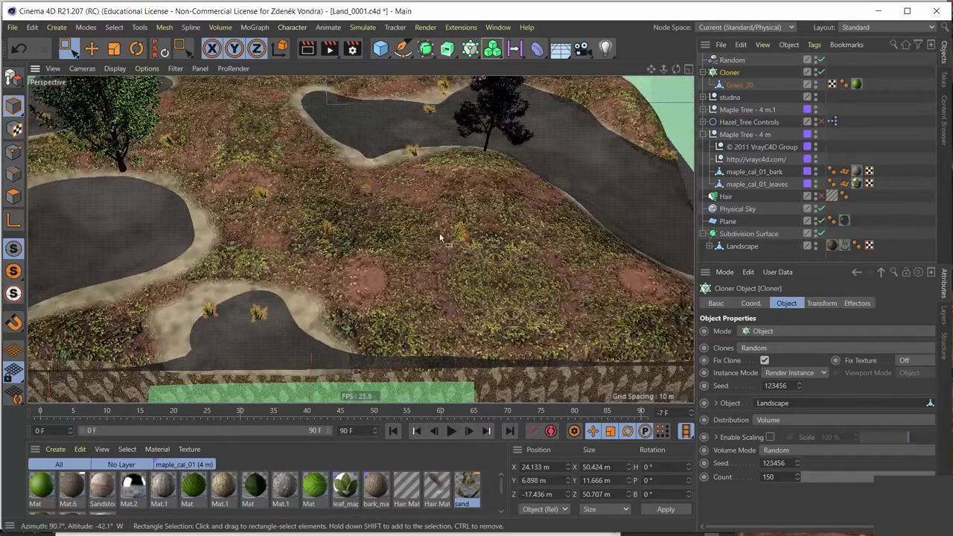
scroll(453, 242, "down", 3)
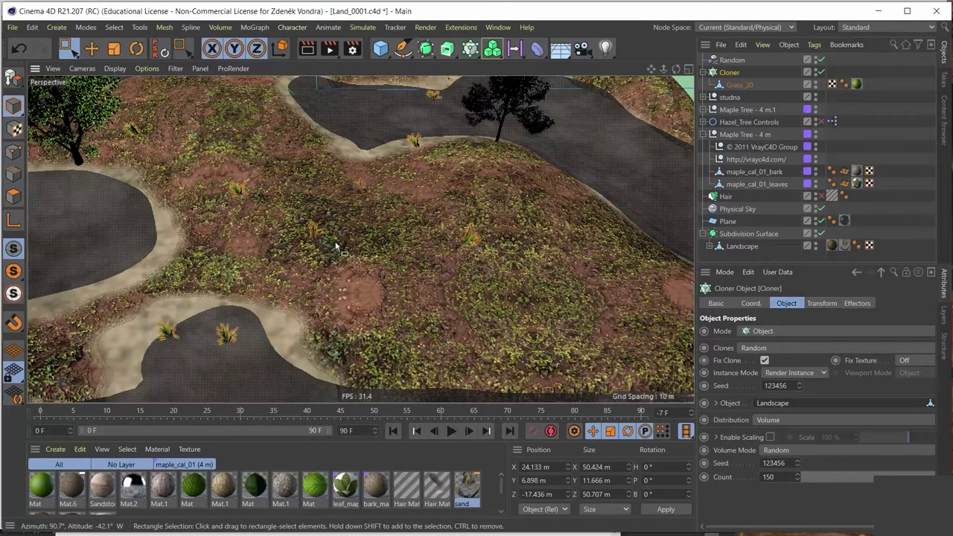
Switch to the Hrad_2020_v3 castle project via V Projects, then bring up MAterialy_hrad.c4d.
key("v")
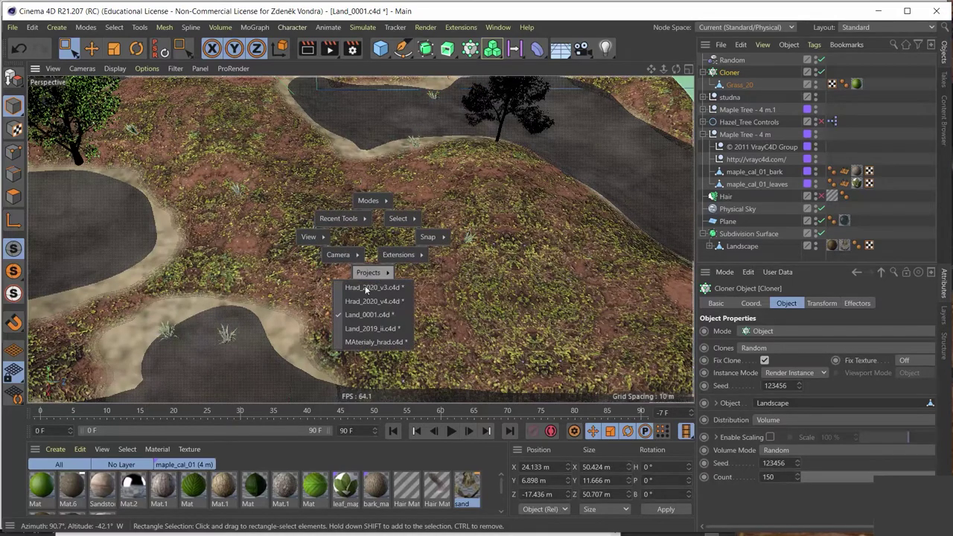
left_click(400, 291)
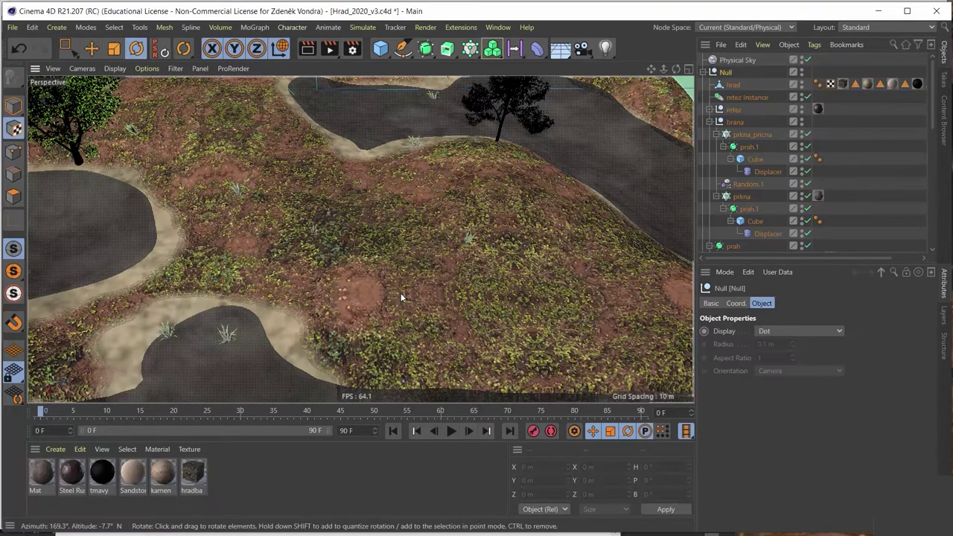
mouse_move(322, 534)
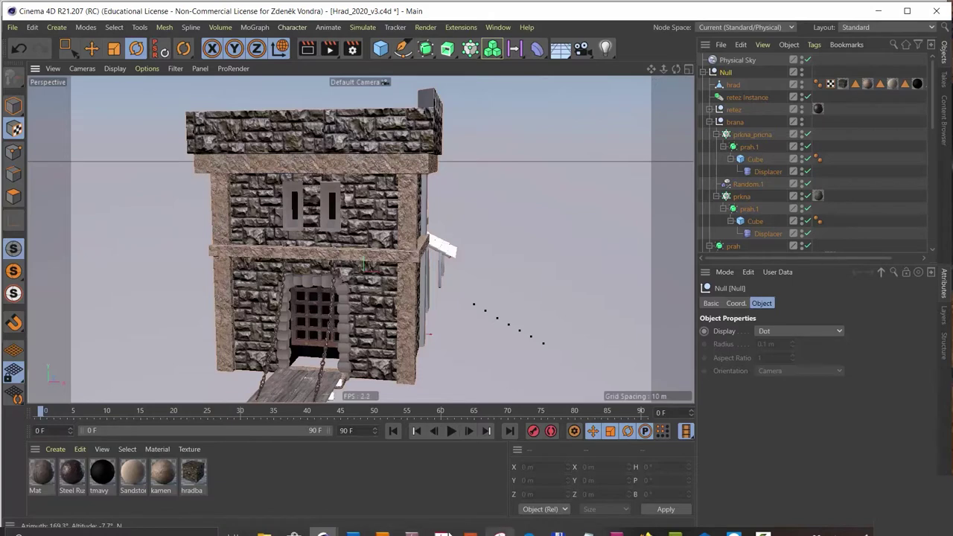
left_click(386, 488)
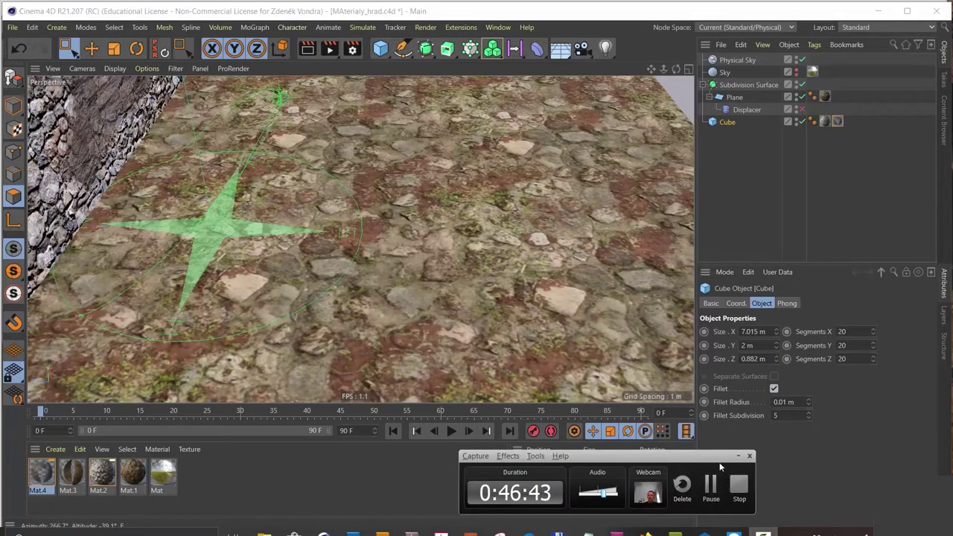
Orbit to face the stone wall cube and render it to the Picture Viewer.
mouse_move(359, 185)
left_mouse_down("alt")
mouse_move(289, 164)
mouse_move(398, 341)
mouse_move(356, 326)
left_mouse_up("alt")
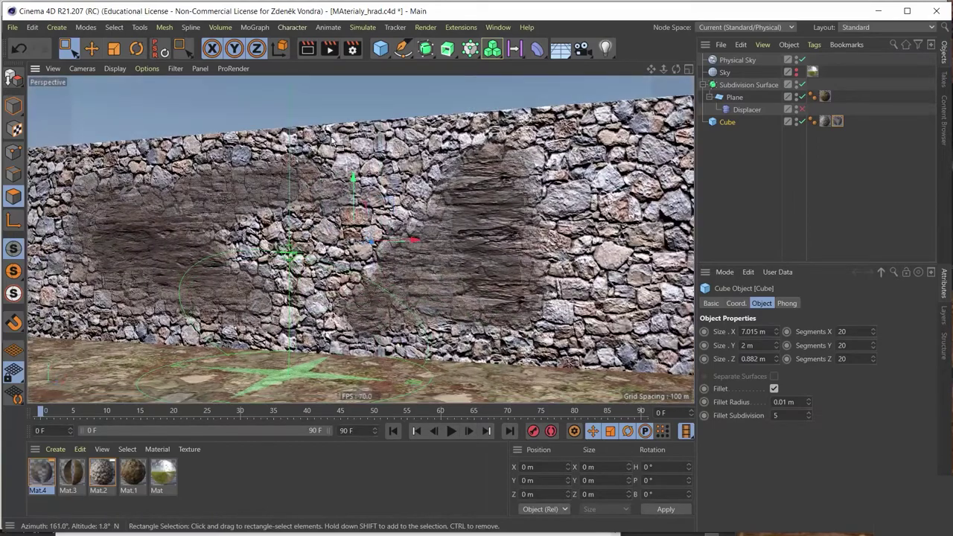
left_click(330, 48)
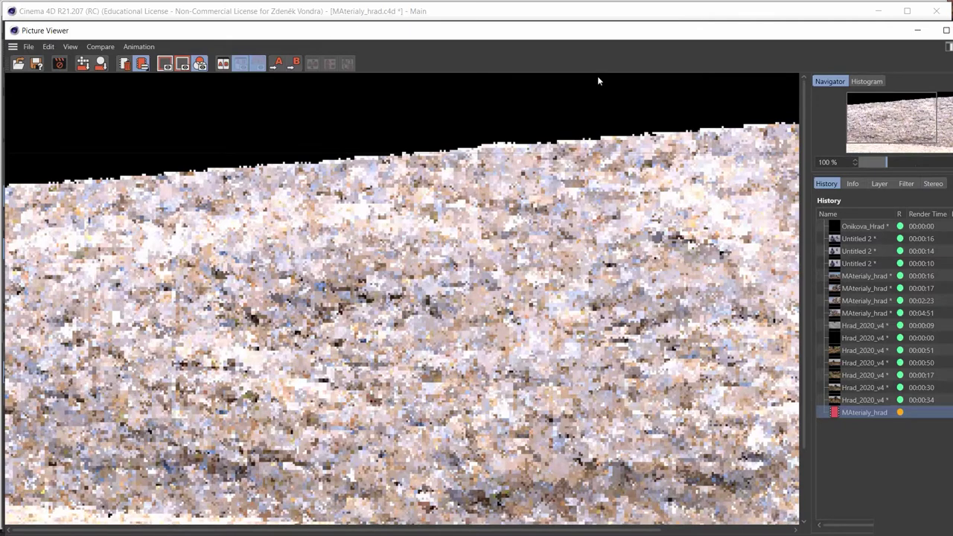
scroll(526, 386, "down", 3)
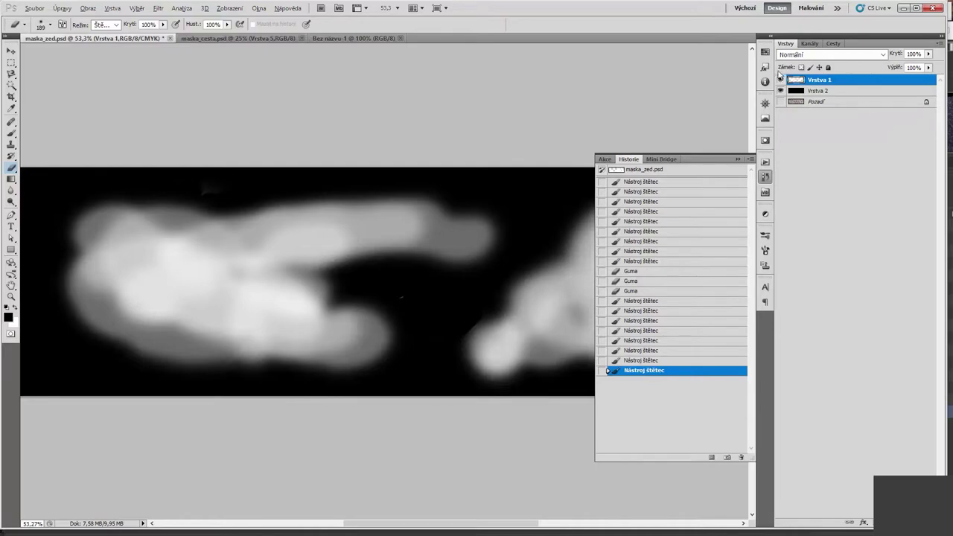
Hide layers Vrstva 1 and Vrstva 2 and show the stone-wall background layer.
left_click(780, 80)
left_click(782, 93)
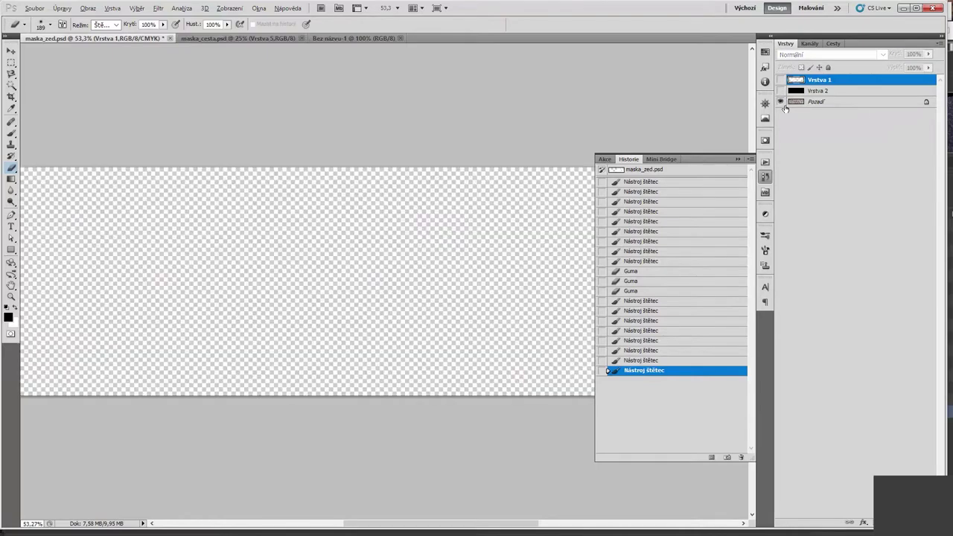
left_click(782, 103)
left_click(738, 160)
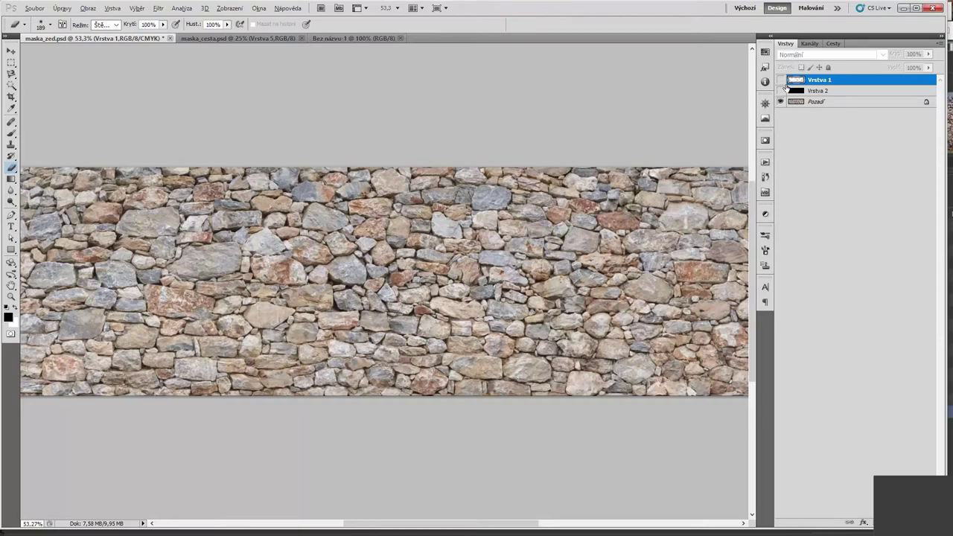
Show Vrstva 1's patches over the wall, then switch to maska_cesta.psd and Bez názvu-1.
left_click(781, 79)
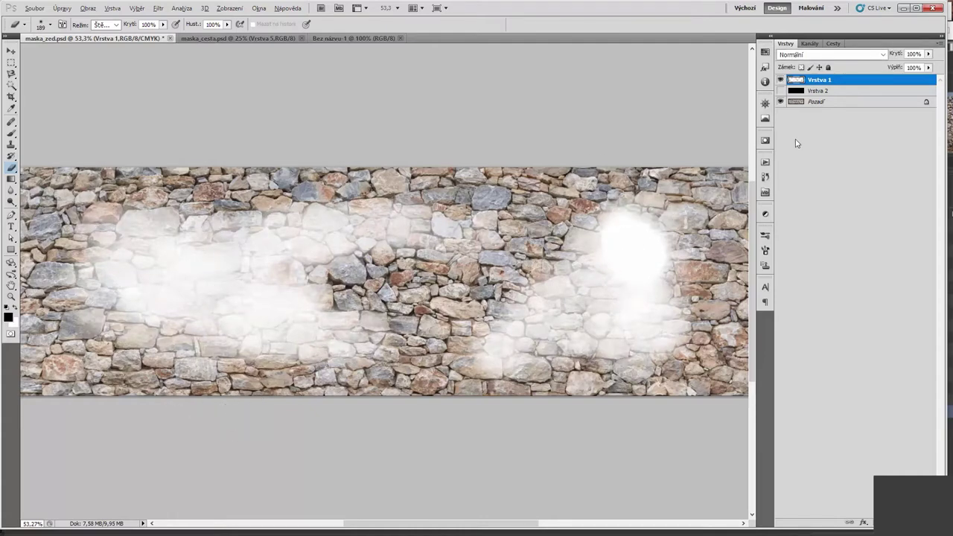
left_click(234, 39)
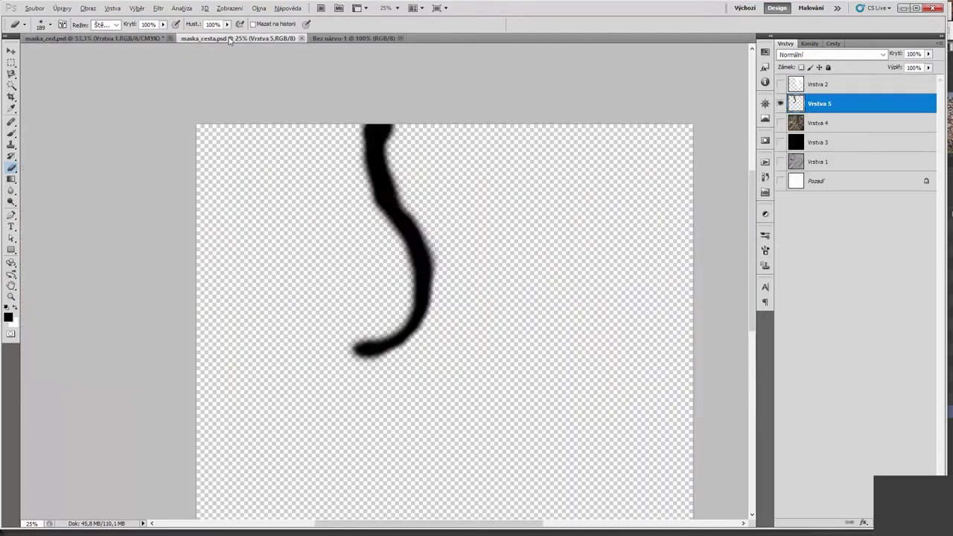
left_click(365, 39)
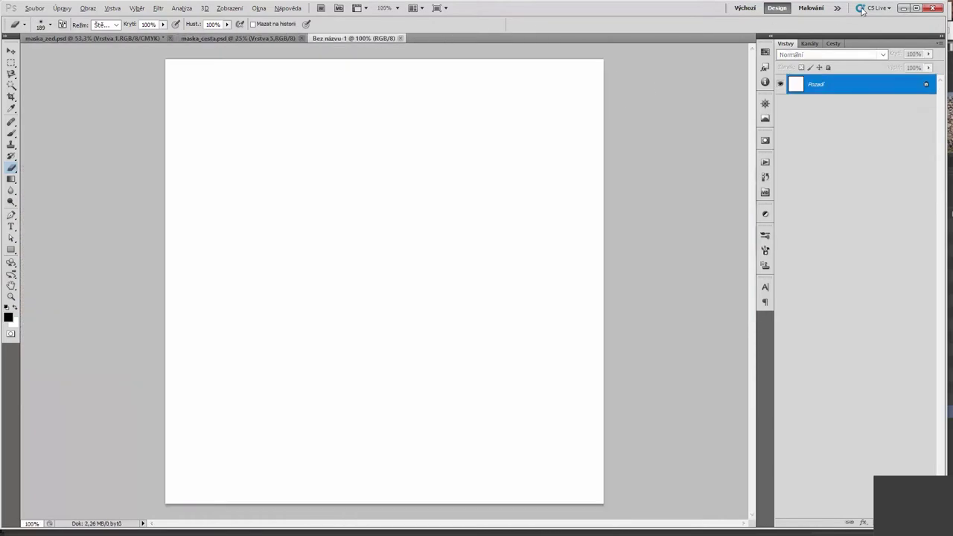
Return to Cinema 4D, closing the Picture Viewer and the Material Editor.
left_click(903, 7)
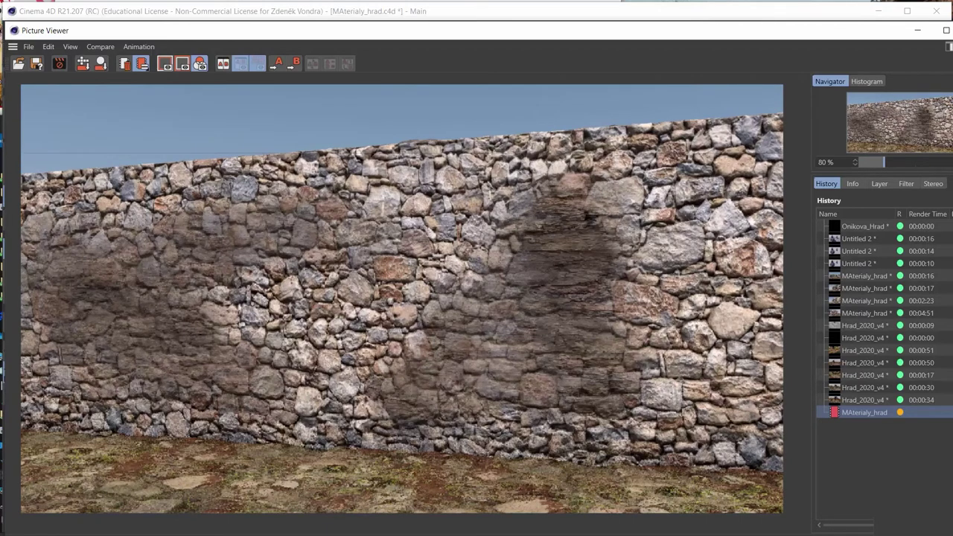
left_click(918, 31)
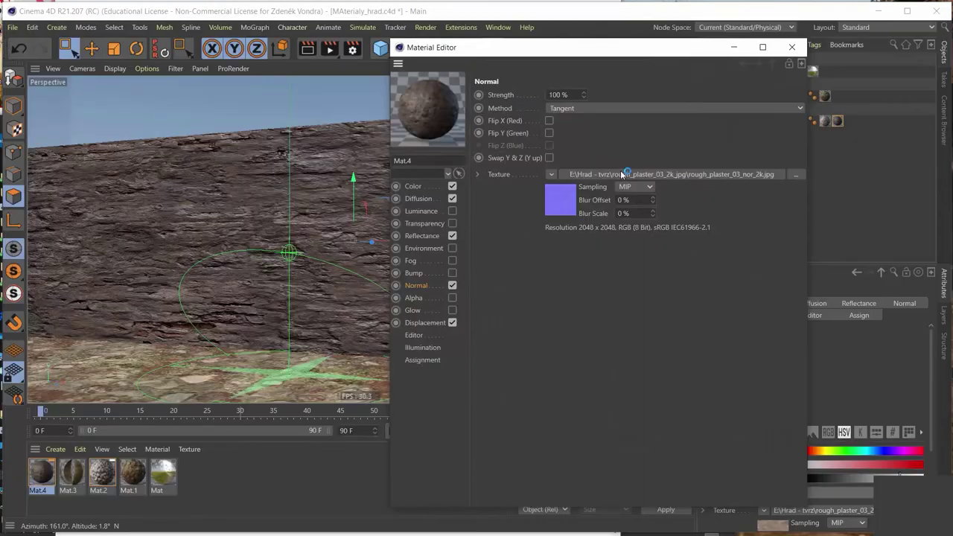
left_click(419, 186)
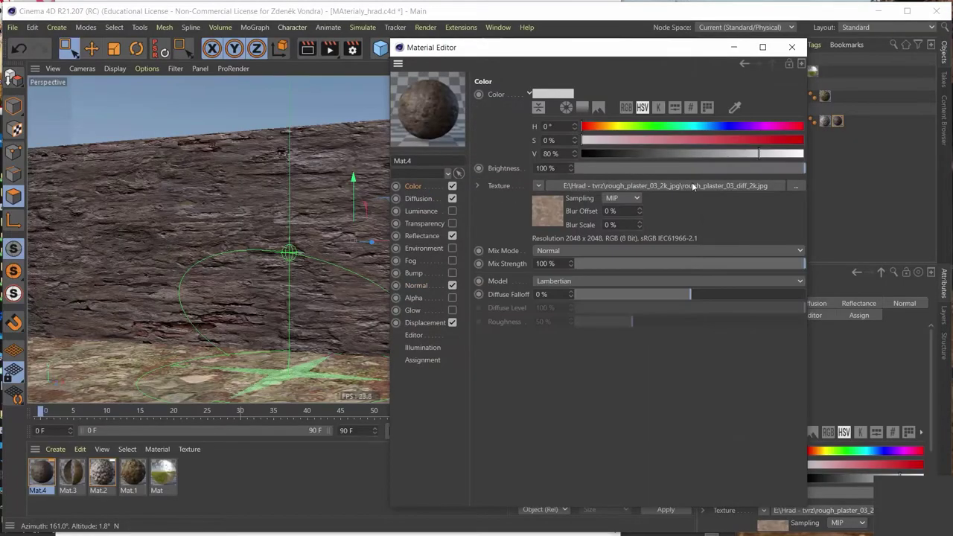
left_click(791, 47)
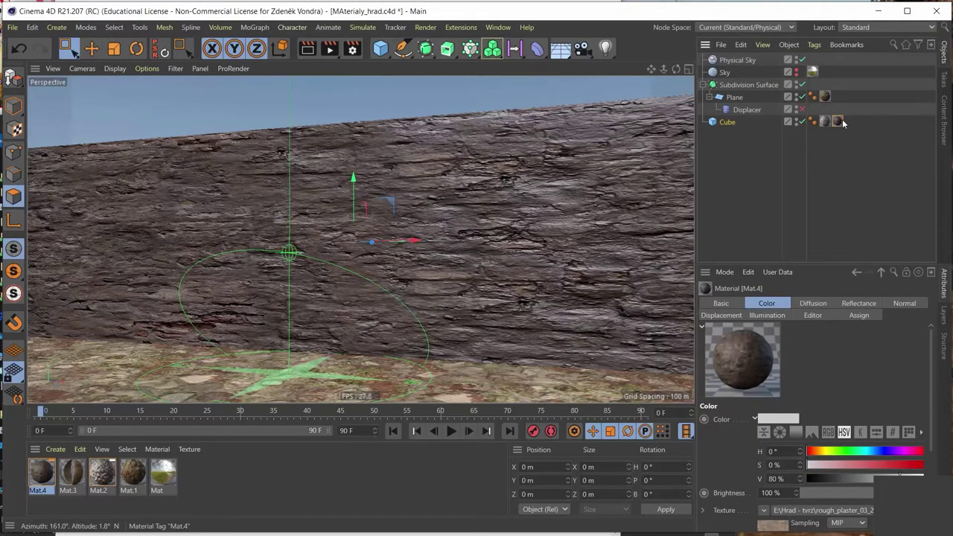
Set the Cube's material tag Tiles U to 4.576 (Length U 21.851%).
left_click(840, 121)
mouse_move(796, 480)
left_mouse_down()
mouse_move(789, 383)
mouse_move(837, 402)
mouse_move(805, 416)
left_mouse_up()
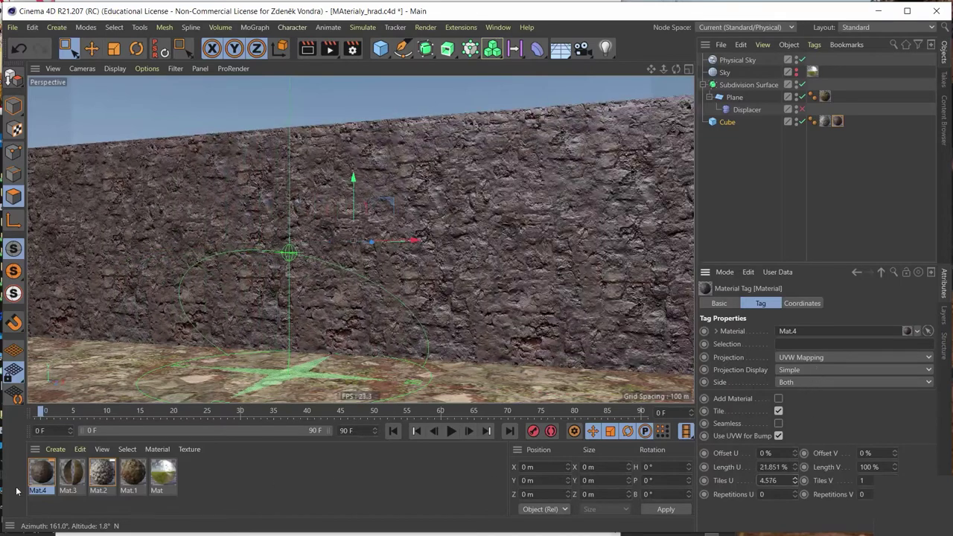
left_click(41, 474)
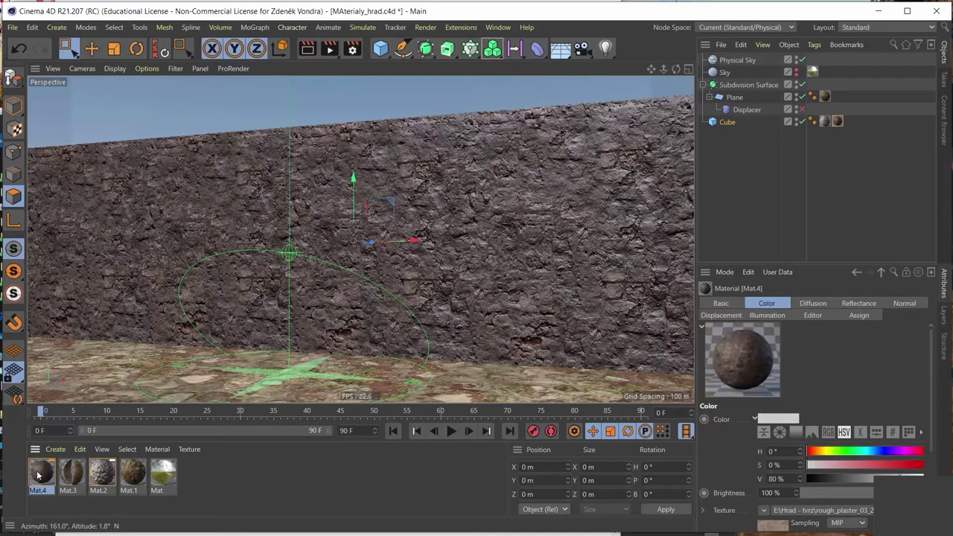
Enable Mat.4's Alpha channel using the maska_zed.psd mask.
double_click(39, 475)
left_click(452, 297)
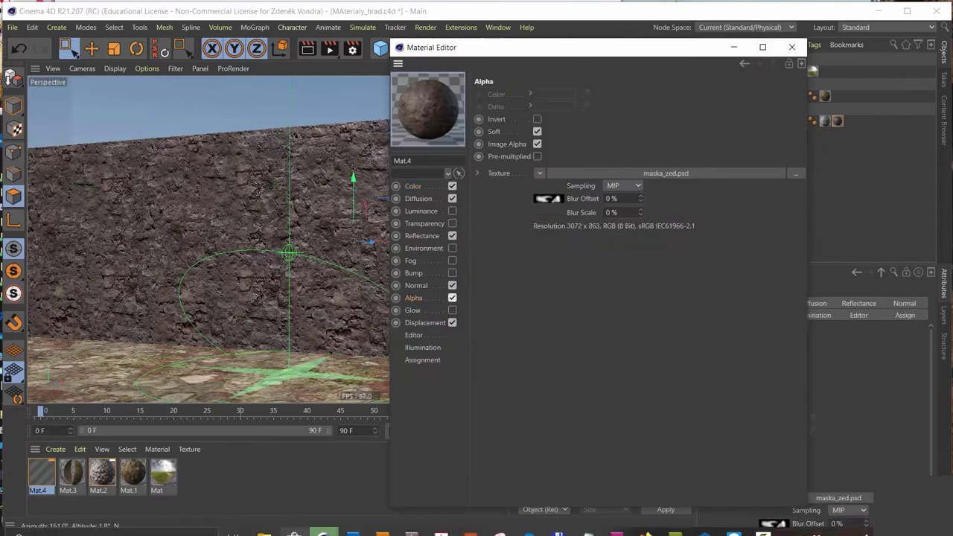
mouse_move(322, 534)
mouse_move(340, 481)
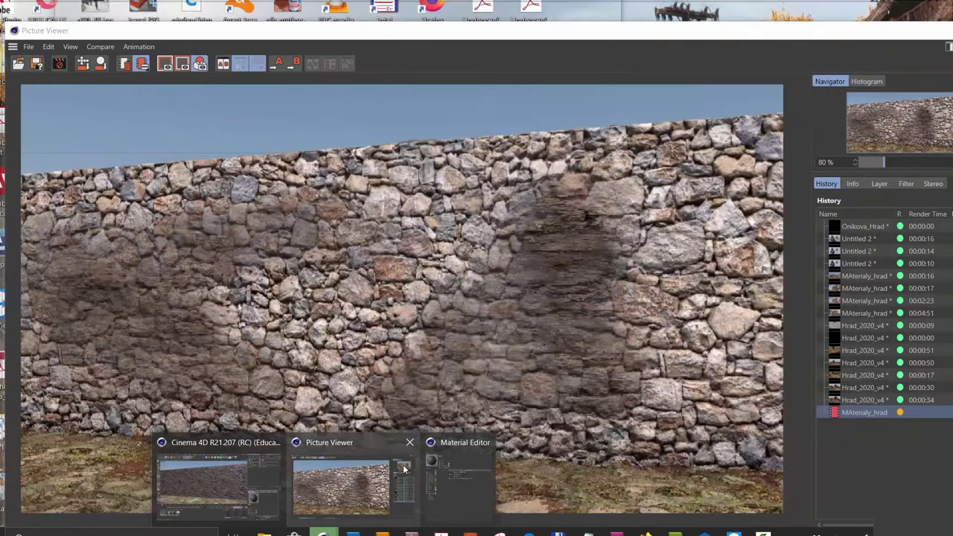
left_click(410, 444)
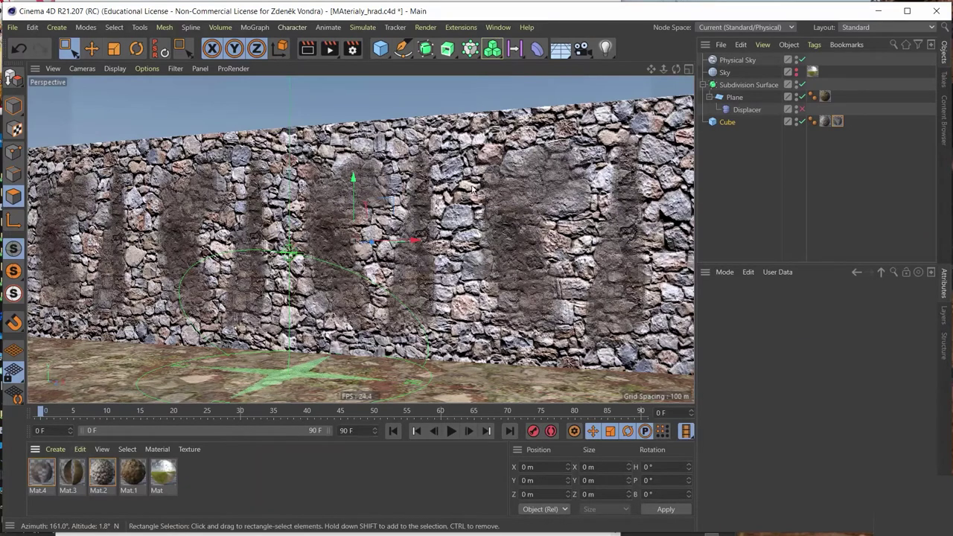
Set the Cube's Mat.4 tag Tiles U to 2 (Length U 50%).
left_click(52, 477)
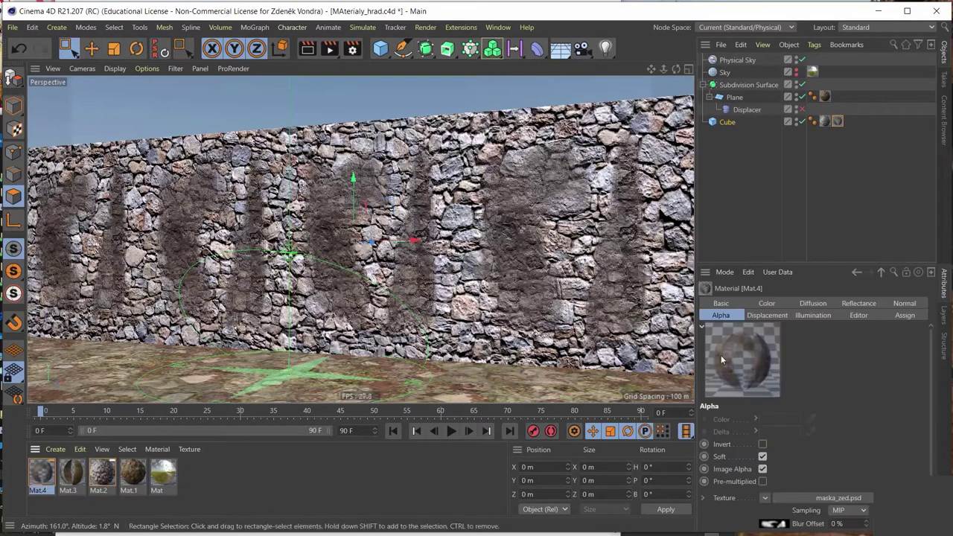
scroll(794, 480, "down", 2)
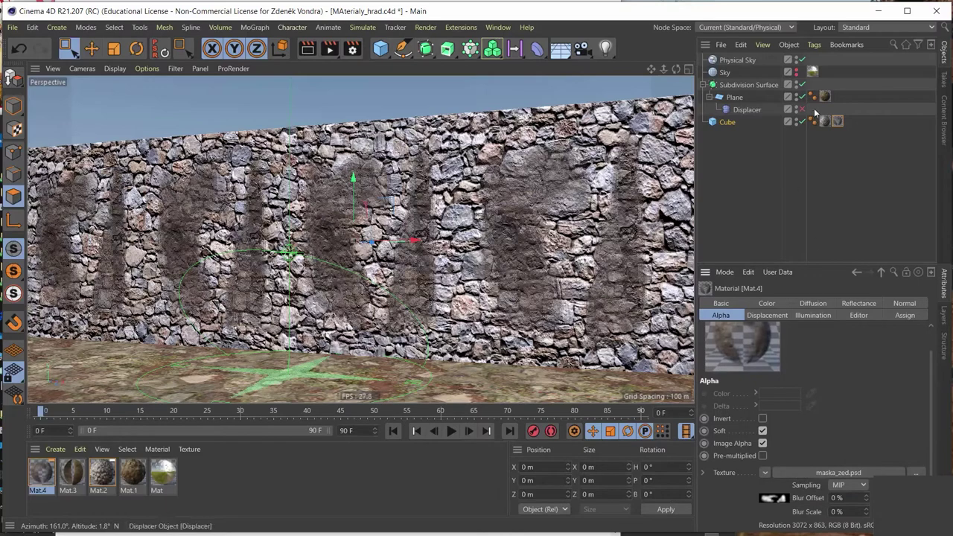
left_click(838, 122)
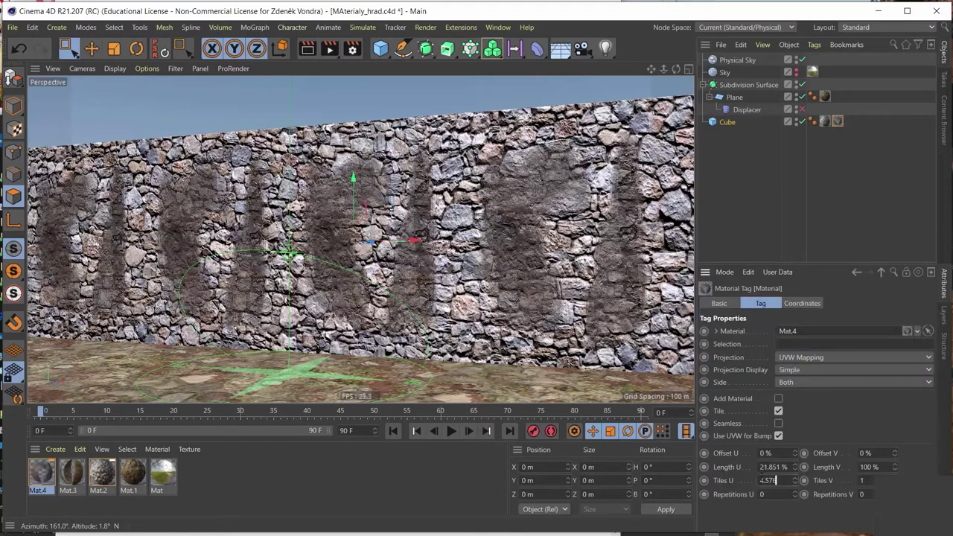
double_click(768, 481)
type("2")
key("Return")
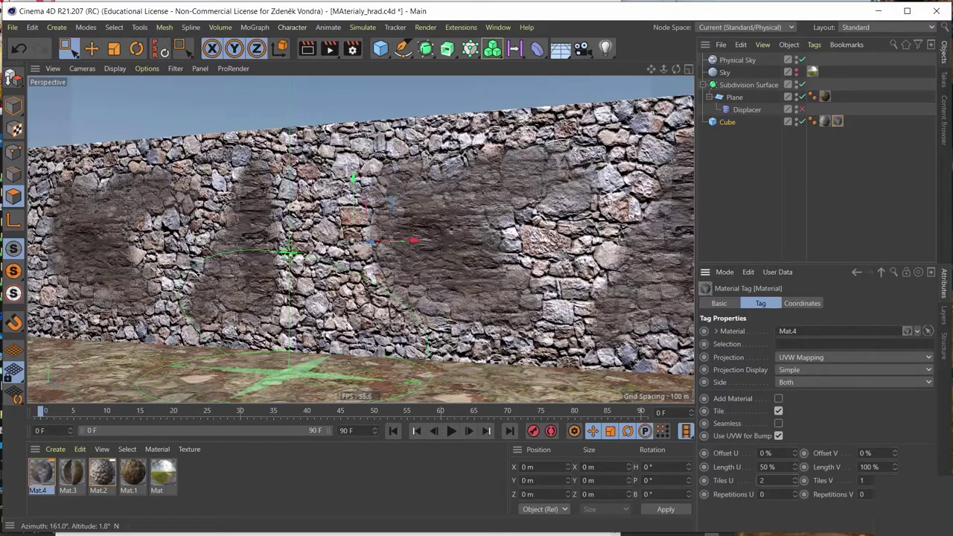
scroll(480, 267, "down", 3)
scroll(481, 267, "up", 3)
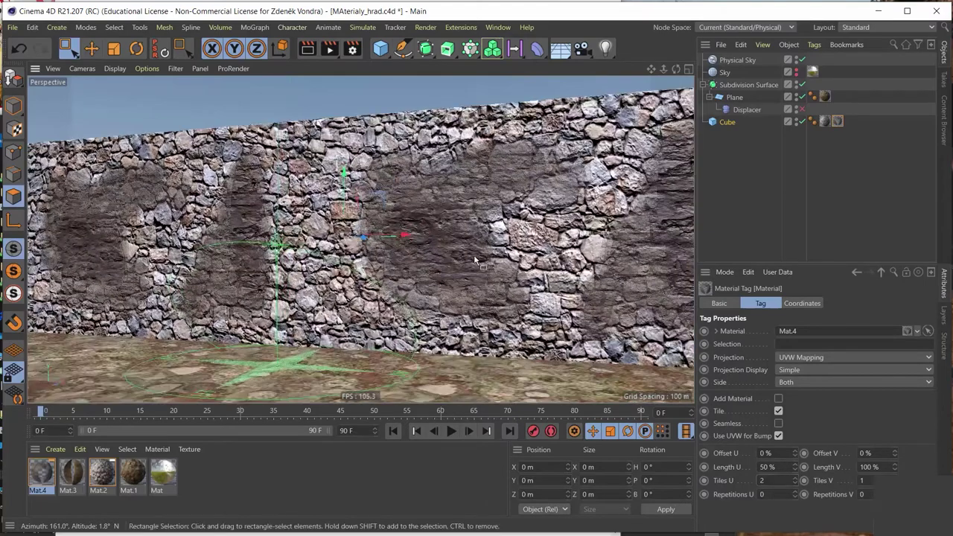
scroll(480, 269, "up", 2)
scroll(482, 268, "down", 3)
scroll(482, 265, "up", 1)
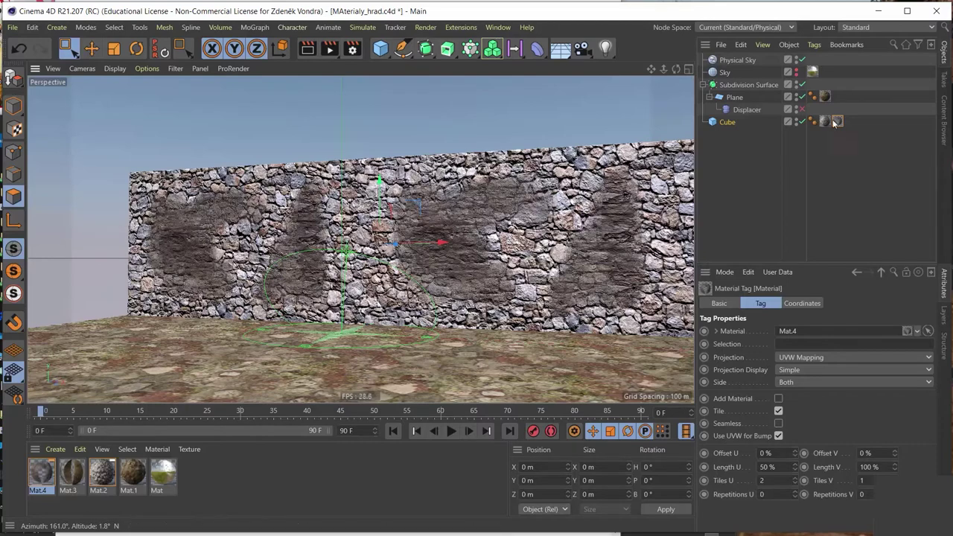
Replace the Cube's Mat.4 tag with Mat.3 and zoom in on the plaster patches.
key("Delete")
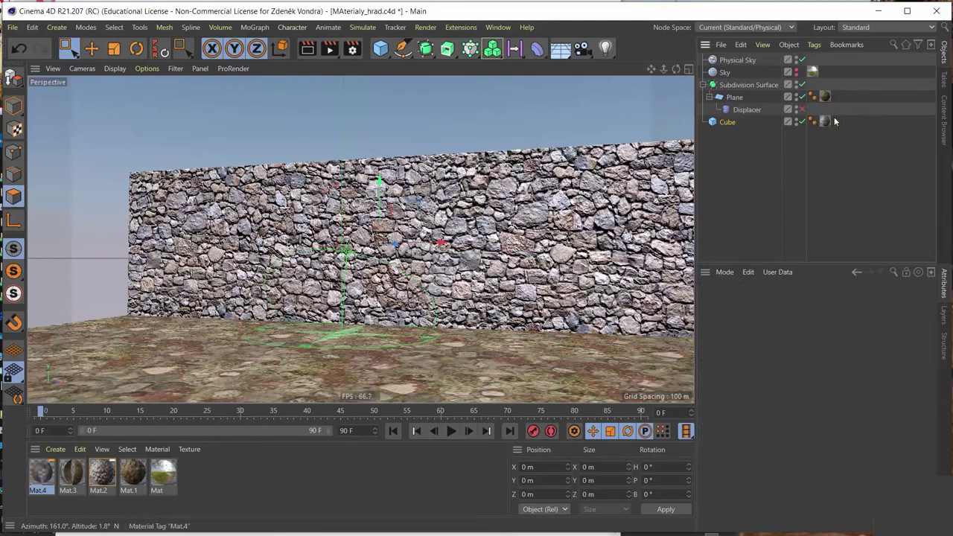
left_click_drag(67, 477, 373, 273)
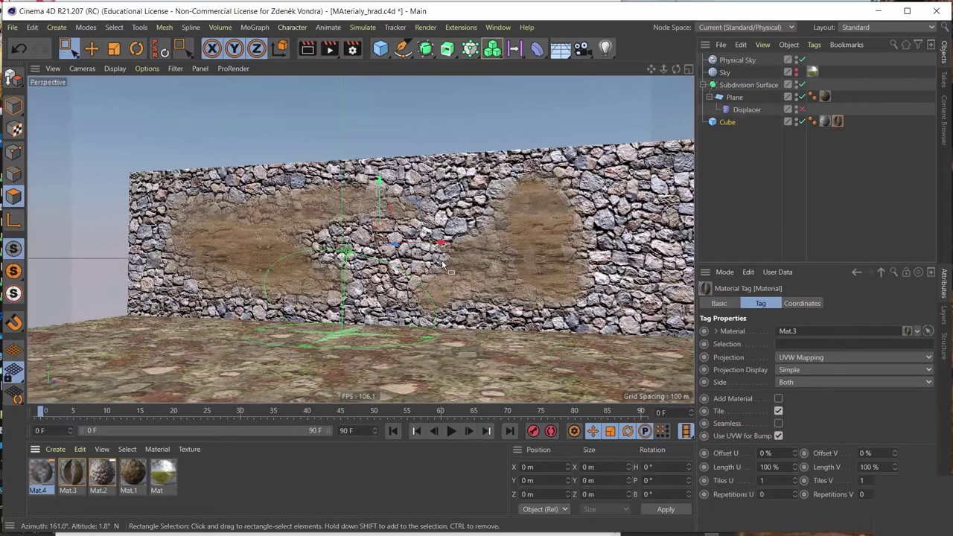
scroll(521, 257, "up", 2)
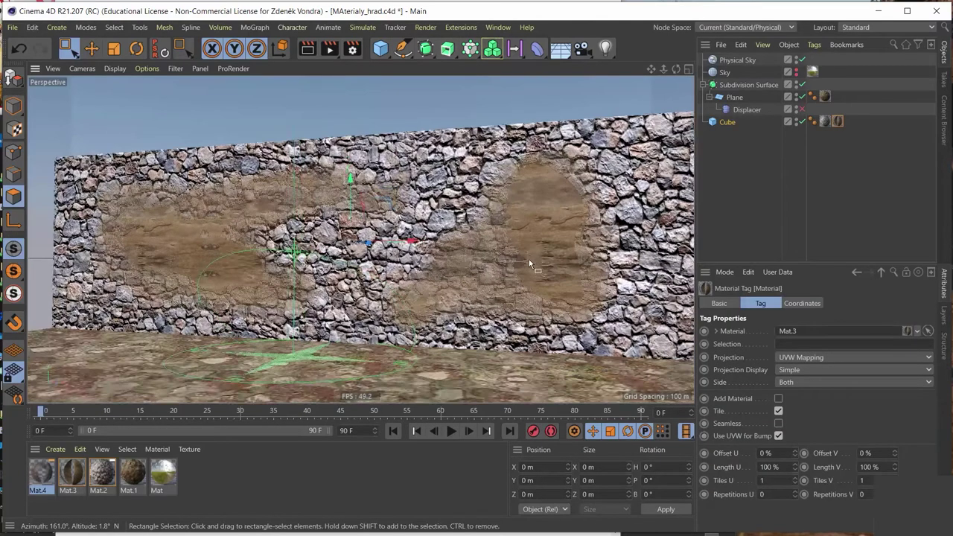
scroll(529, 259, "up", 2)
scroll(547, 262, "up", 1)
scroll(597, 138, "up", 1)
scroll(578, 155, "up", 2)
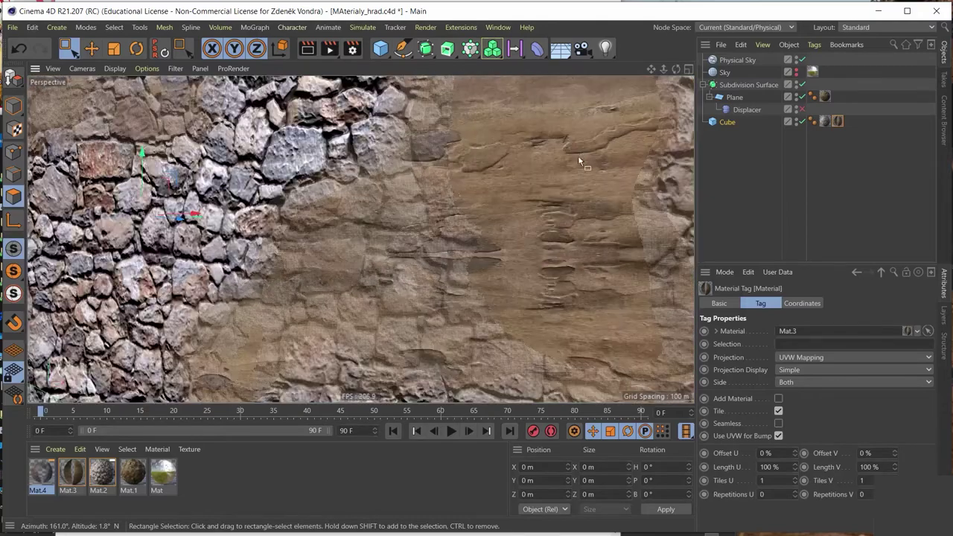
Zoom back out and render the wall scene in the Picture Viewer.
scroll(579, 162, "down", 3)
scroll(578, 162, "down", 2)
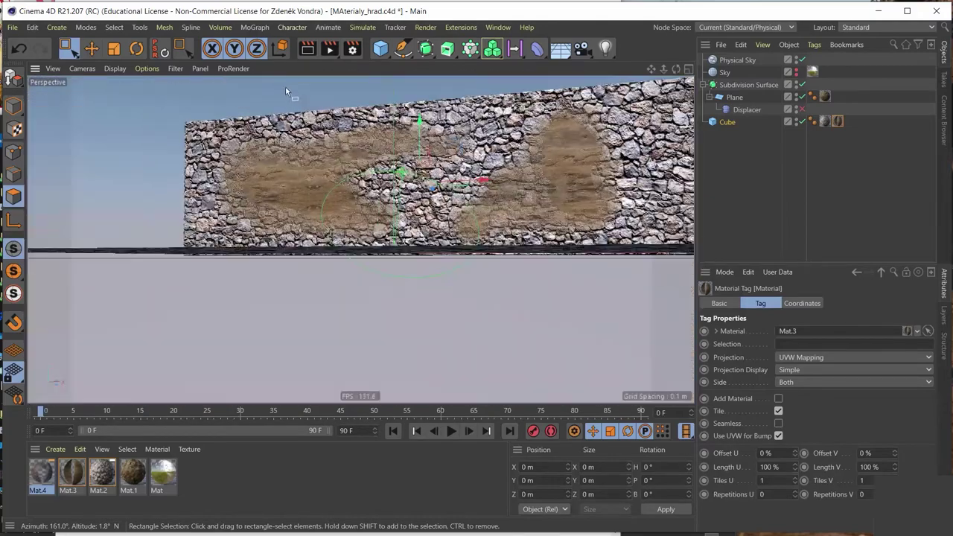
left_click(330, 47)
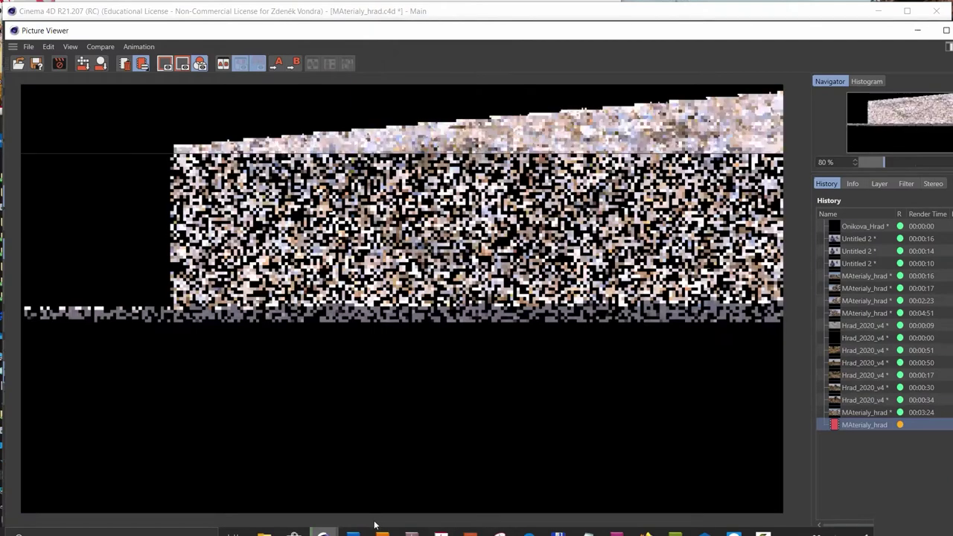